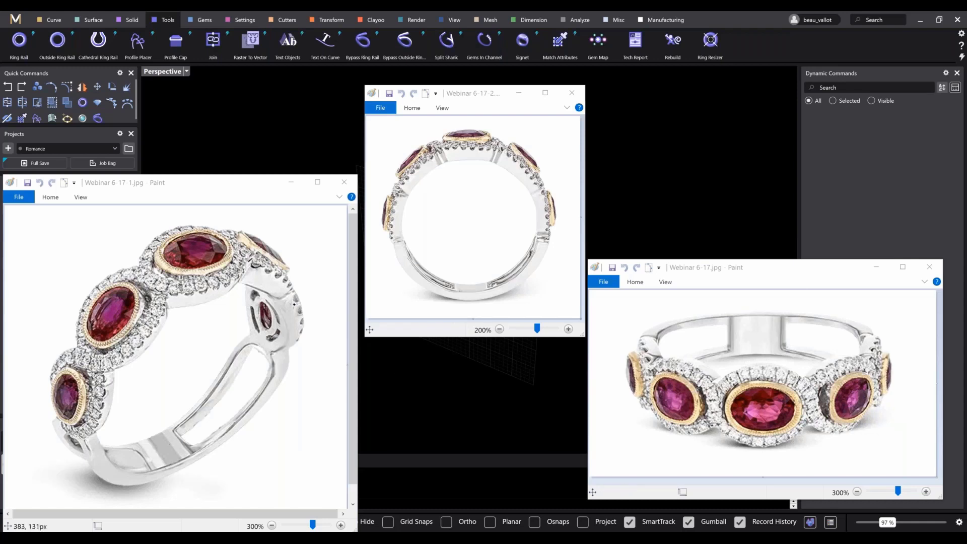
# Arrange the reference photo windows by shifting the angled-view photo slightly down and resizing the side-view photo window
pyautogui.click(196, 175)
pyautogui.moveTo(196, 174); pyautogui.dragTo(196, 177)
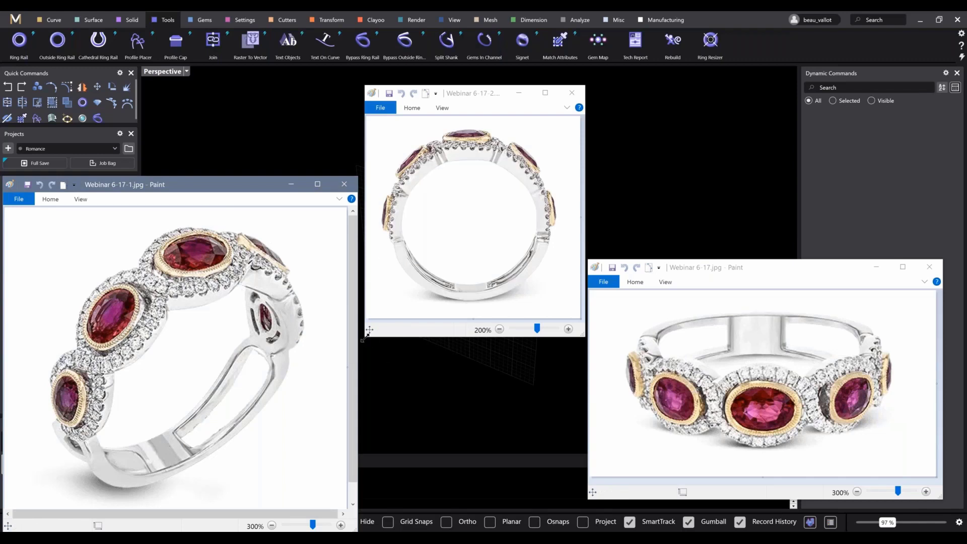
pyautogui.moveTo(366, 336); pyautogui.dragTo(361, 341)
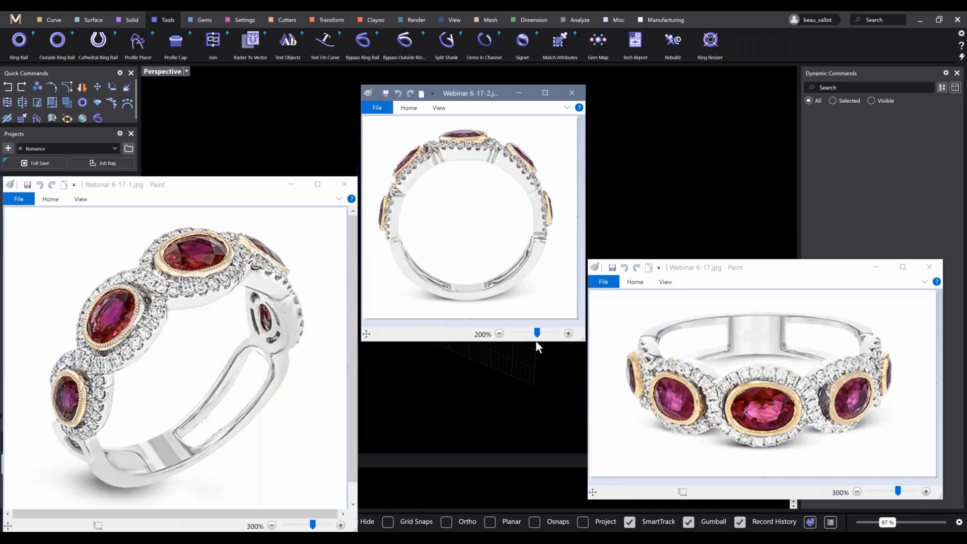
pyautogui.moveTo(584, 341); pyautogui.dragTo(575, 334)
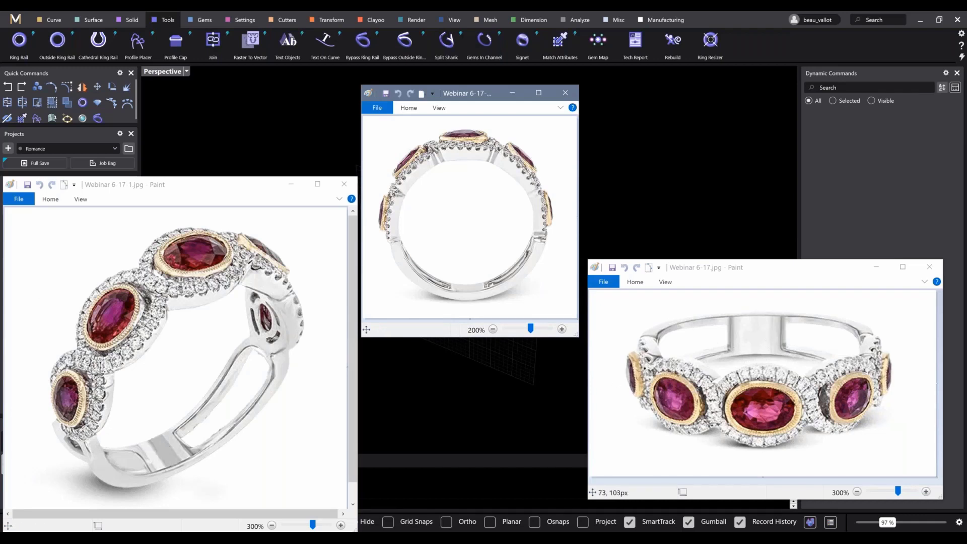
# Mark the five gem positions on the side-view ring photo and trace around the top gem's halo on the angled-view photo
pyautogui.moveTo(462, 123); pyautogui.dragTo(463, 129)
pyautogui.moveTo(398, 146); pyautogui.dragTo(407, 162)
pyautogui.moveTo(369, 197); pyautogui.dragTo(376, 208)
pyautogui.moveTo(534, 145); pyautogui.dragTo(526, 151)
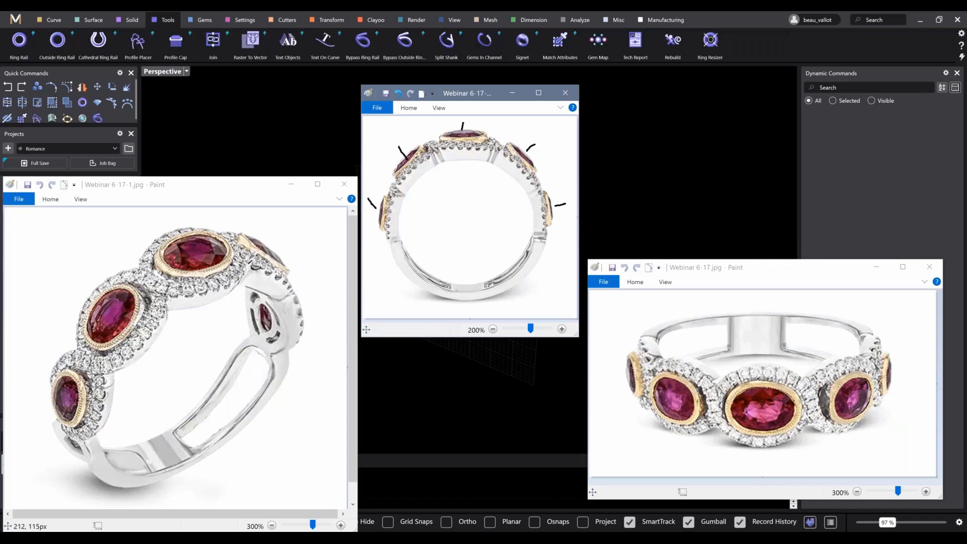
pyautogui.moveTo(164, 295)
pyautogui.mouseDown()
pyautogui.moveTo(204, 299)
pyautogui.moveTo(244, 277)
pyautogui.mouseUp()
pyautogui.moveTo(217, 230)
pyautogui.mouseDown()
pyautogui.moveTo(163, 231)
pyautogui.moveTo(133, 277)
pyautogui.moveTo(154, 295)
pyautogui.mouseUp()
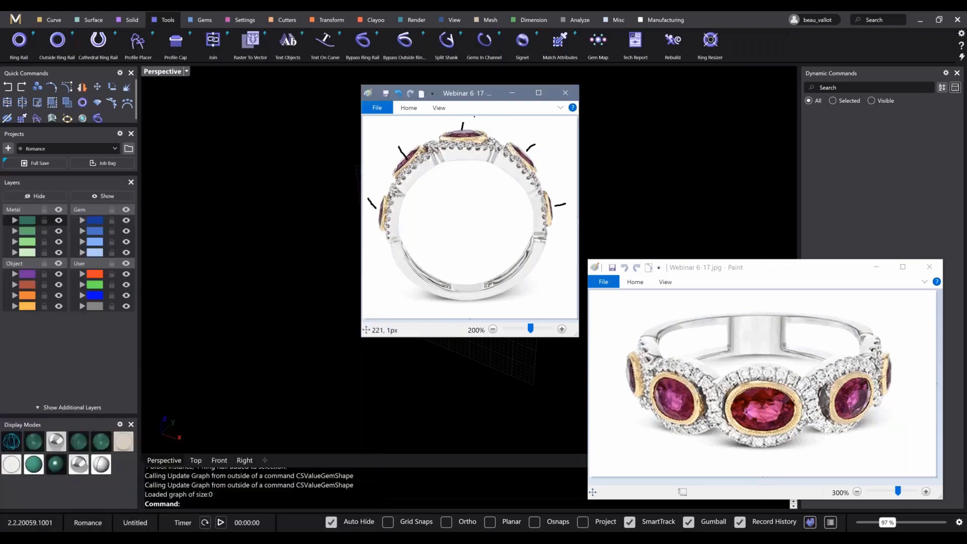
# Minimize the three reference photo windows to reveal the empty modelling viewport
pyautogui.click(291, 184)
pyautogui.click(513, 93)
pyautogui.click(876, 267)
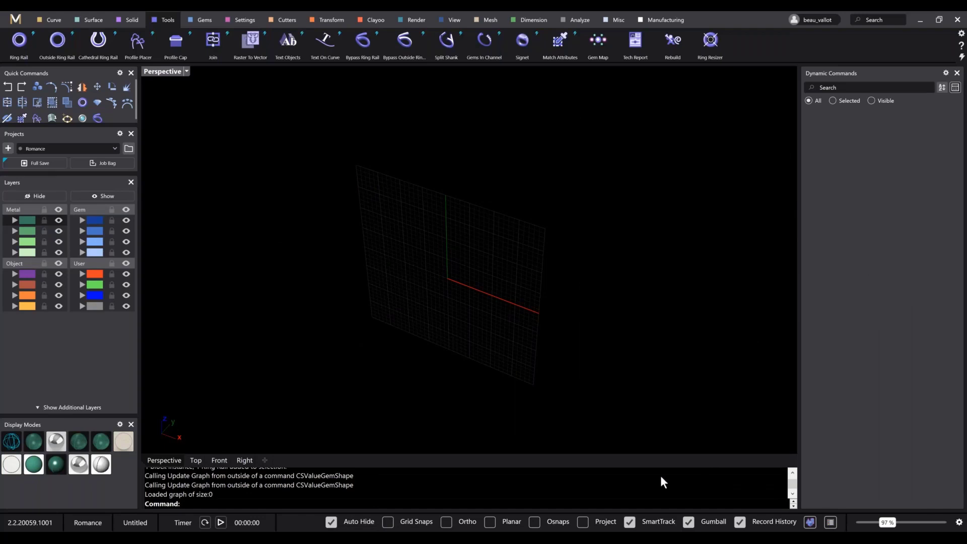
# Create a ring rail in US finger size 7
pyautogui.moveTo(617, 224); pyautogui.dragTo(667, 207, button='right')
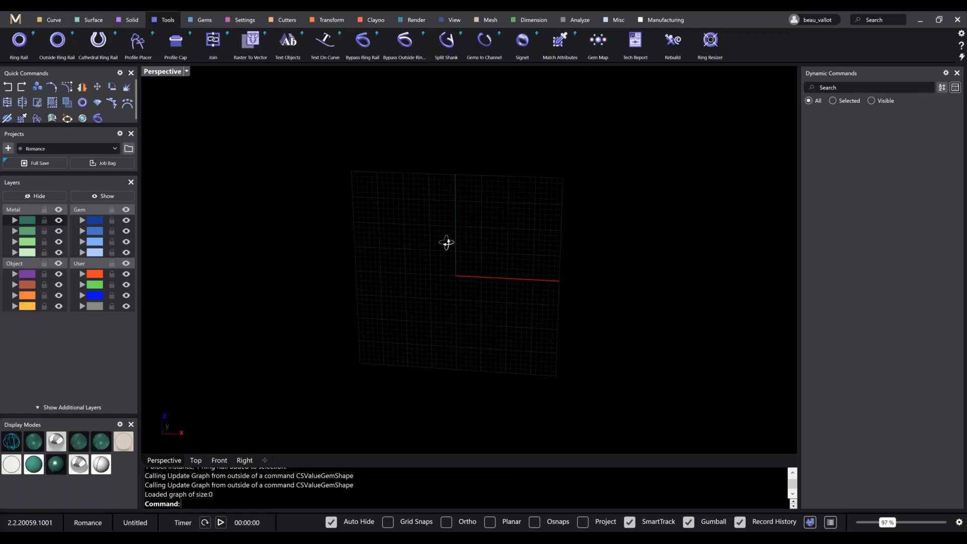
pyautogui.moveTo(446, 243); pyautogui.dragTo(452, 270, button='right')
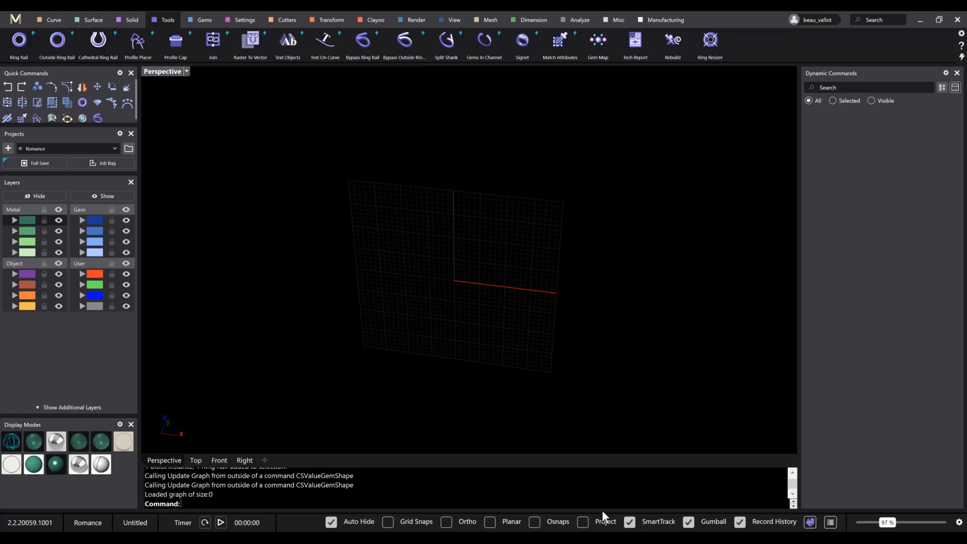
pyautogui.click(19, 40)
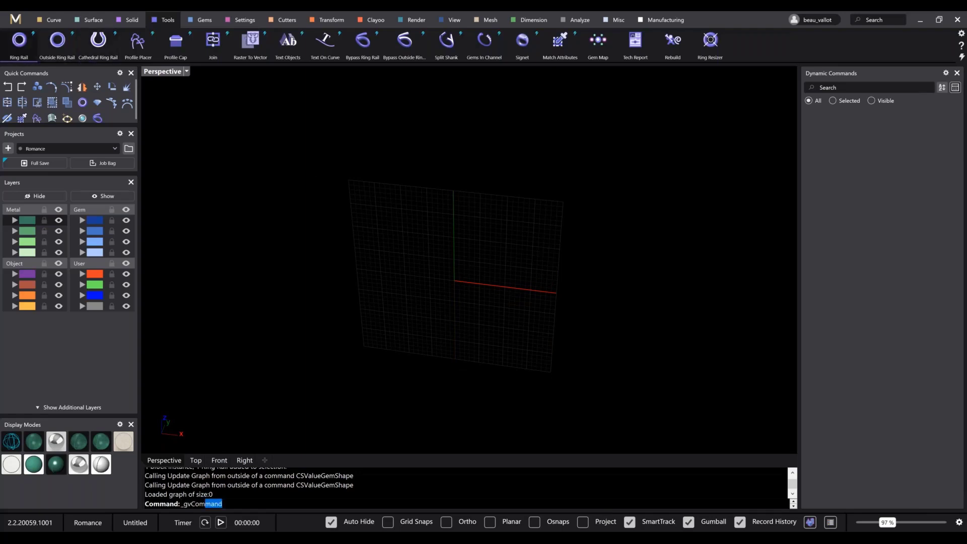
pyautogui.scroll(2, 426, 245)
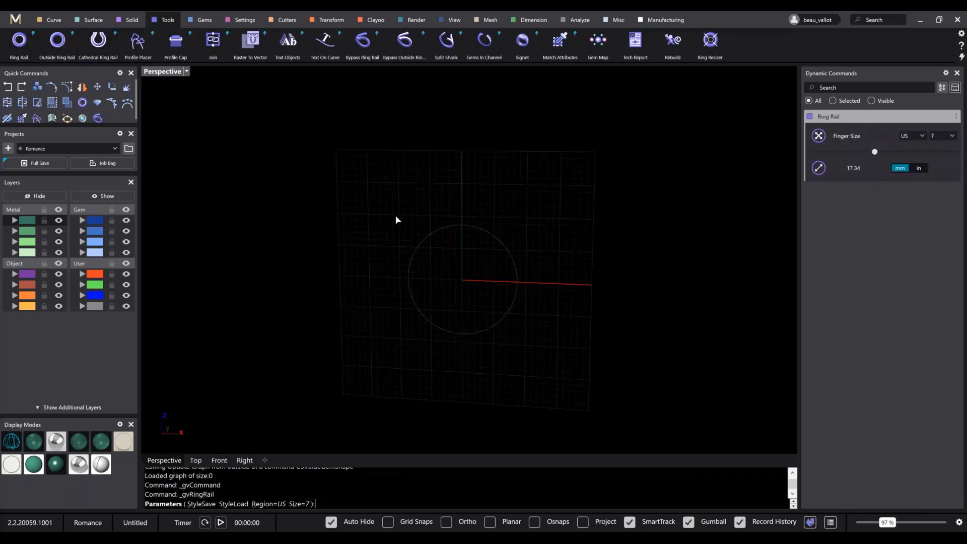
pyautogui.press('Return')
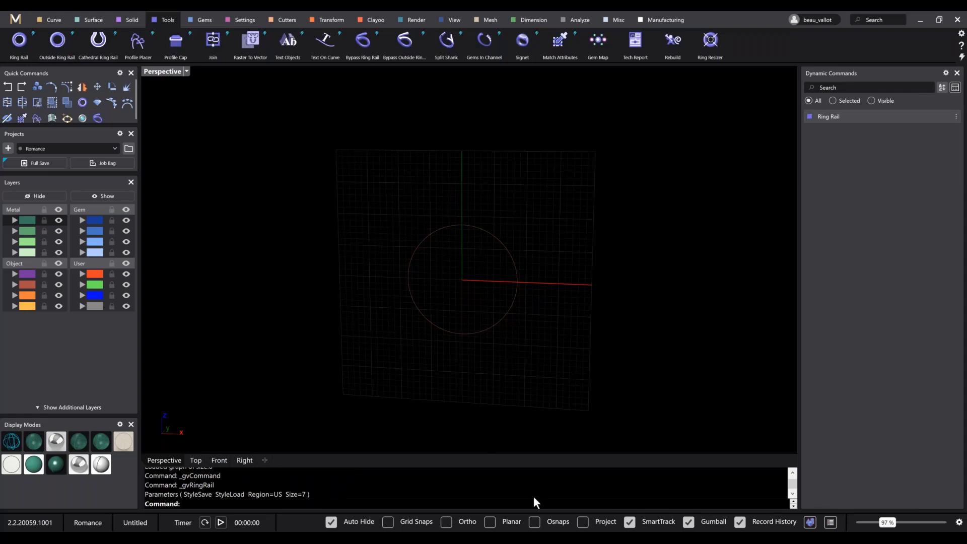
# Place a 6 mm round diamond on top of the ring rail with Gem on Ring Rail, using a Z offset of 4.3
pyautogui.moveTo(528, 366); pyautogui.dragTo(328, 229, button='right')
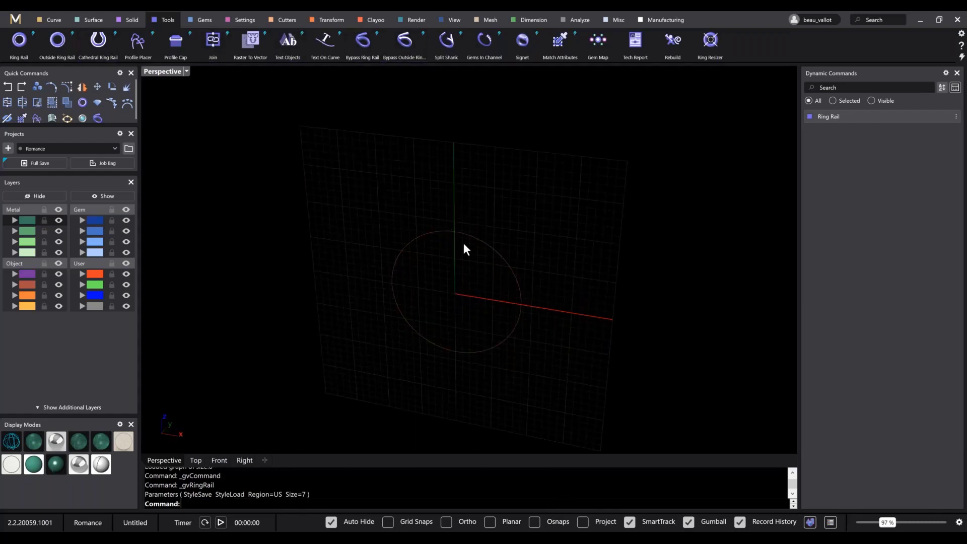
pyautogui.click(205, 19)
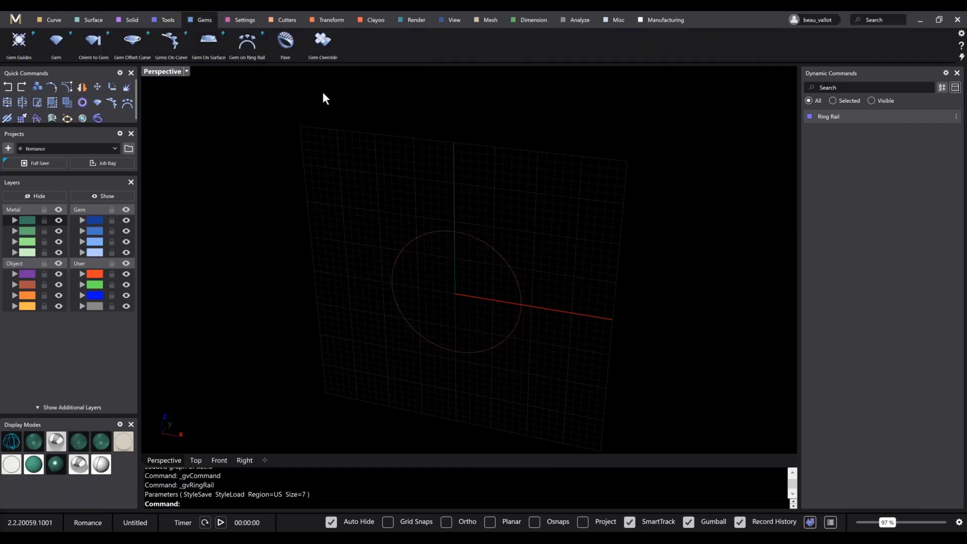
pyautogui.click(457, 231)
pyautogui.click(250, 51)
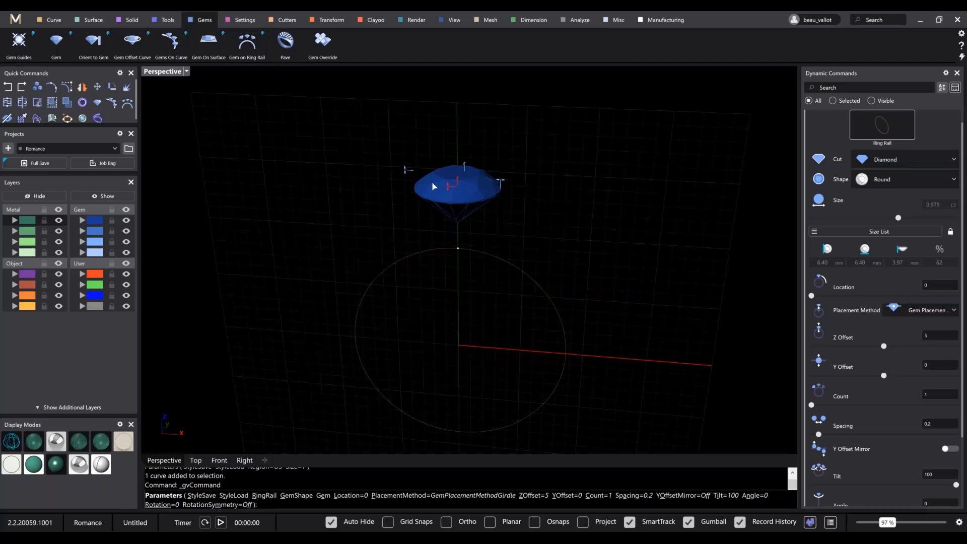
pyautogui.moveTo(432, 183); pyautogui.dragTo(509, 214, button='right')
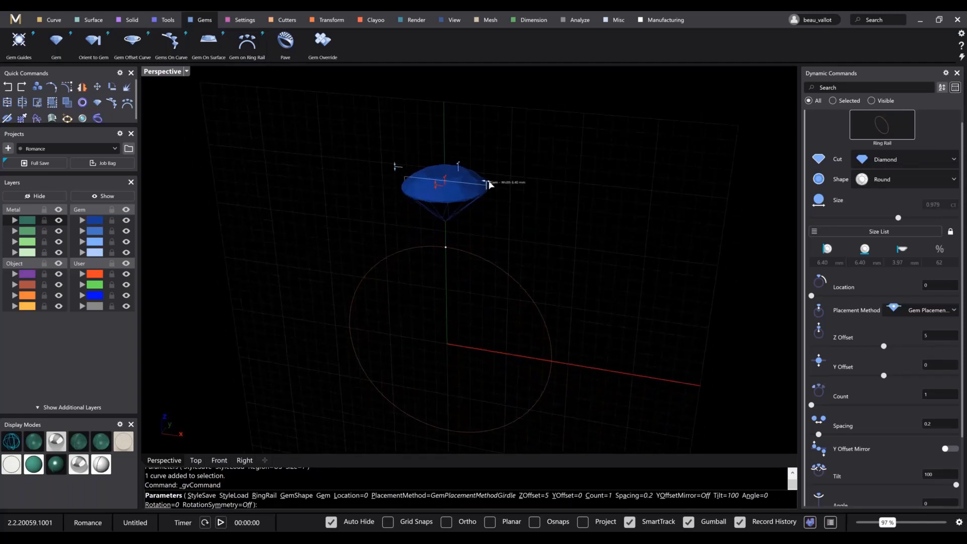
pyautogui.moveTo(489, 185); pyautogui.dragTo(435, 197)
pyautogui.moveTo(484, 237); pyautogui.dragTo(606, 219, button='right')
pyautogui.scroll(2, 581, 202)
pyautogui.scroll(3, 633, 210)
pyautogui.scroll(3, 876, 211)
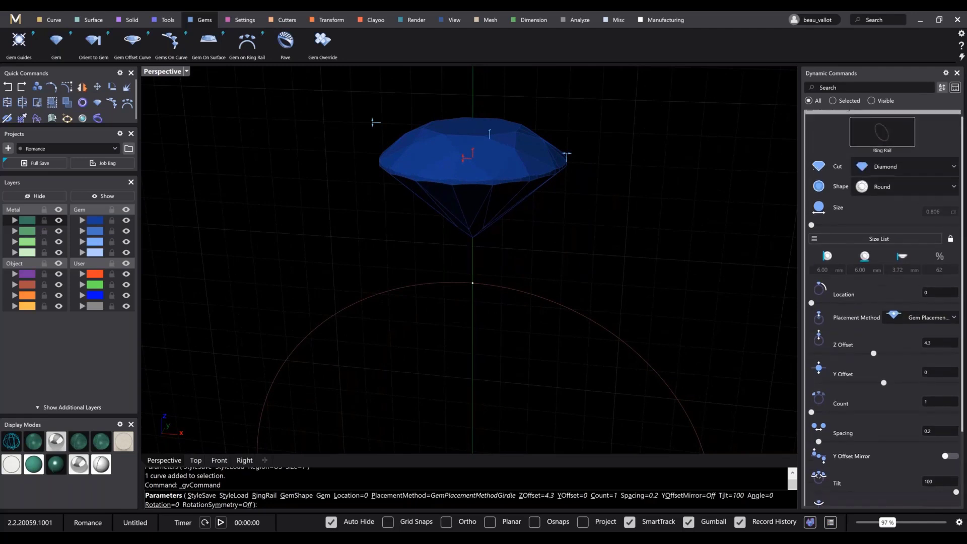
# Change the gem's shape to oval and reduce its size to 5.00 by 3.00 mm
pyautogui.click(882, 195)
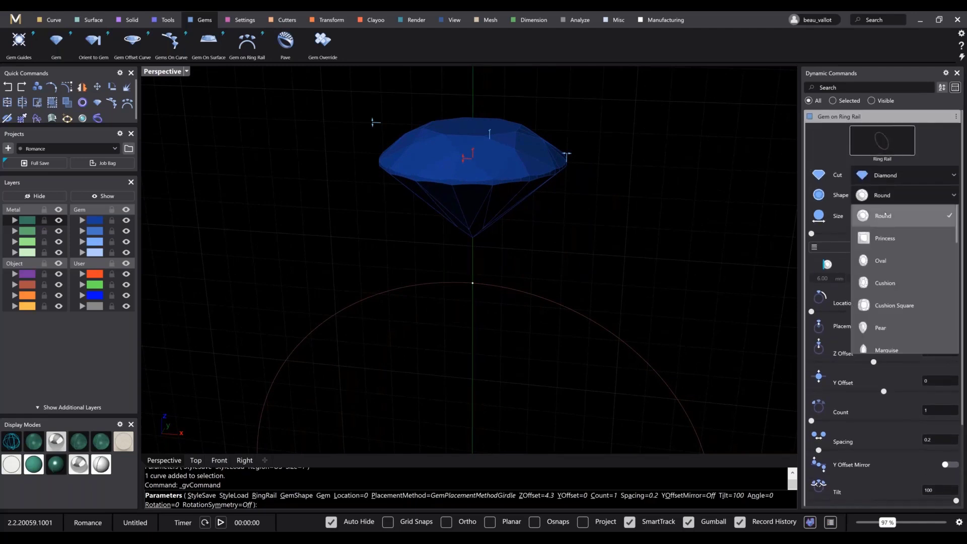
pyautogui.click(896, 258)
pyautogui.moveTo(607, 156); pyautogui.dragTo(474, 274, button='right')
pyautogui.scroll(-5, 599, 252)
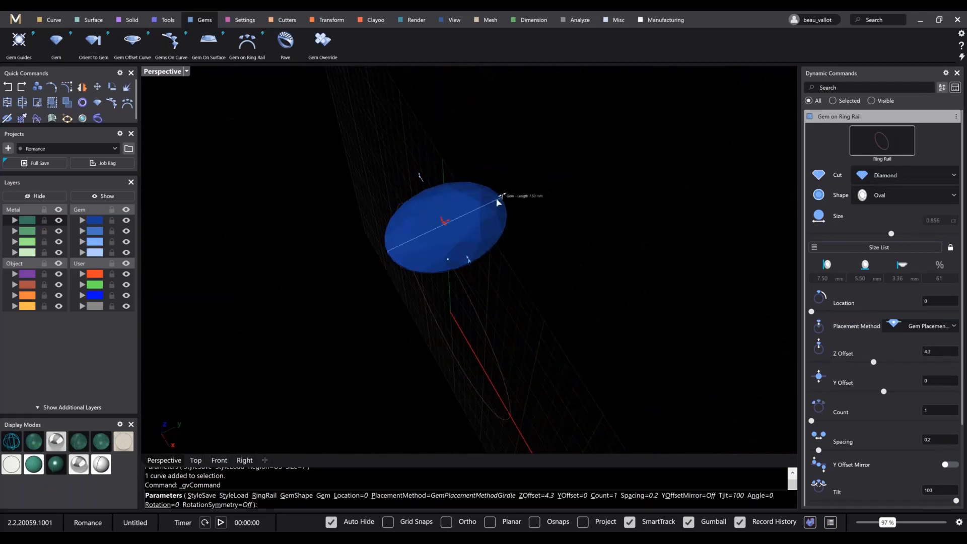
pyautogui.moveTo(497, 201); pyautogui.dragTo(488, 207)
pyautogui.moveTo(496, 235); pyautogui.dragTo(470, 182, button='right')
# Lower the oval gem toward the ring rail, setting its Z offset to 2.3
pyautogui.moveTo(464, 162); pyautogui.dragTo(455, 204)
pyautogui.moveTo(542, 216); pyautogui.dragTo(471, 183, button='right')
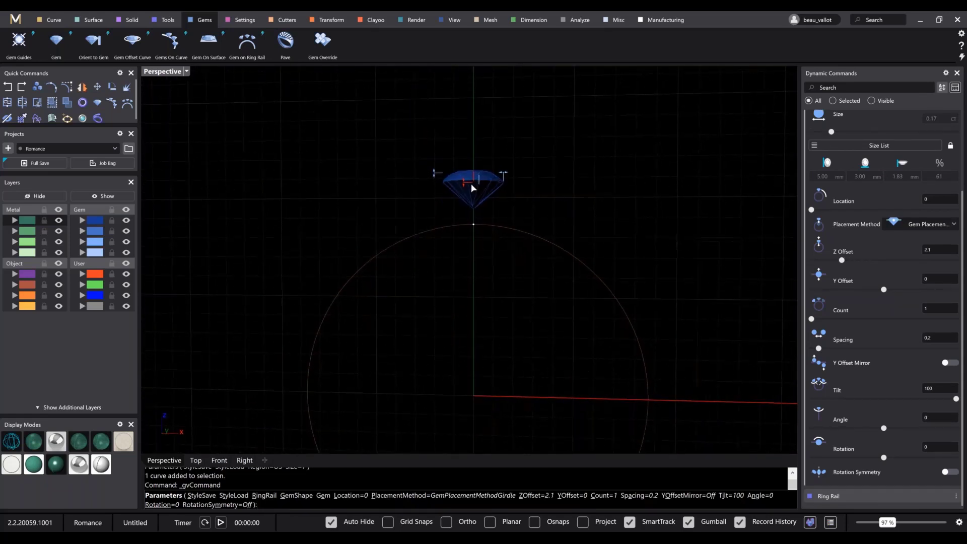
pyautogui.moveTo(465, 186); pyautogui.dragTo(460, 167)
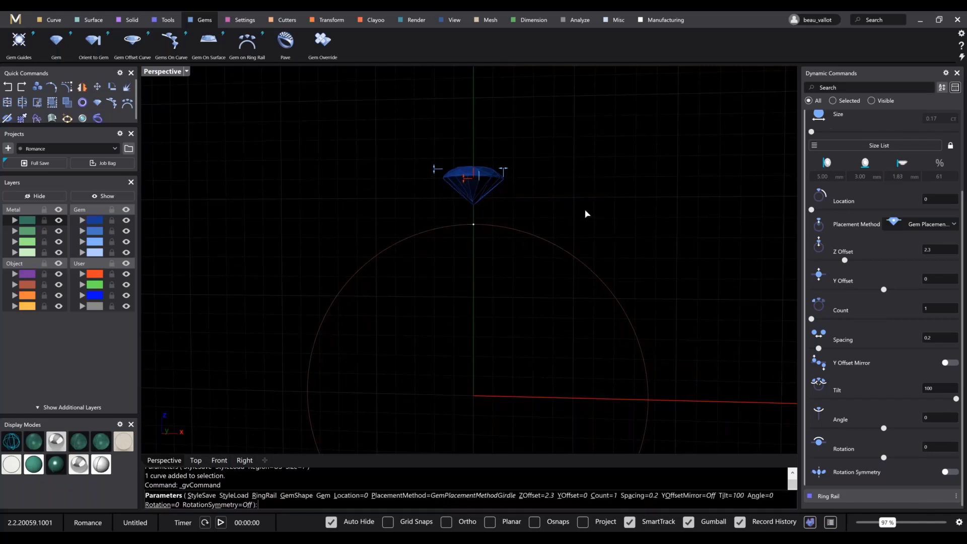
# Check the gem orientation in the front-view reference photo, set the oval gem's rotation to 90, and finish placing it
pyautogui.moveTo(584, 214)
pyautogui.mouseDown(button='right')
pyautogui.moveTo(547, 222)
pyautogui.moveTo(539, 270)
pyautogui.moveTo(579, 221)
pyautogui.mouseUp(button='right')
pyautogui.moveTo(545, 542)
pyautogui.click(616, 516)
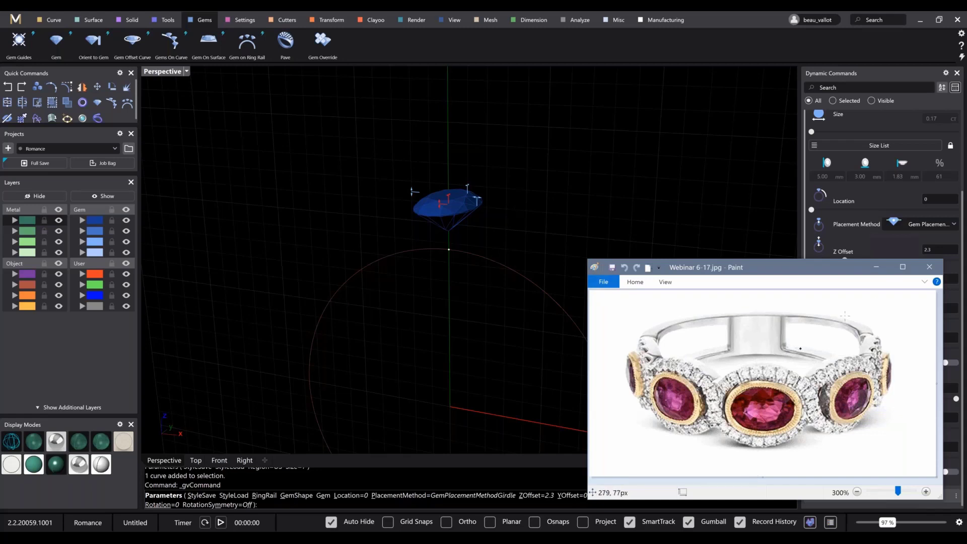
pyautogui.click(876, 266)
pyautogui.moveTo(579, 202)
pyautogui.mouseDown(button='right')
pyautogui.moveTo(537, 232)
pyautogui.moveTo(478, 302)
pyautogui.mouseUp(button='right')
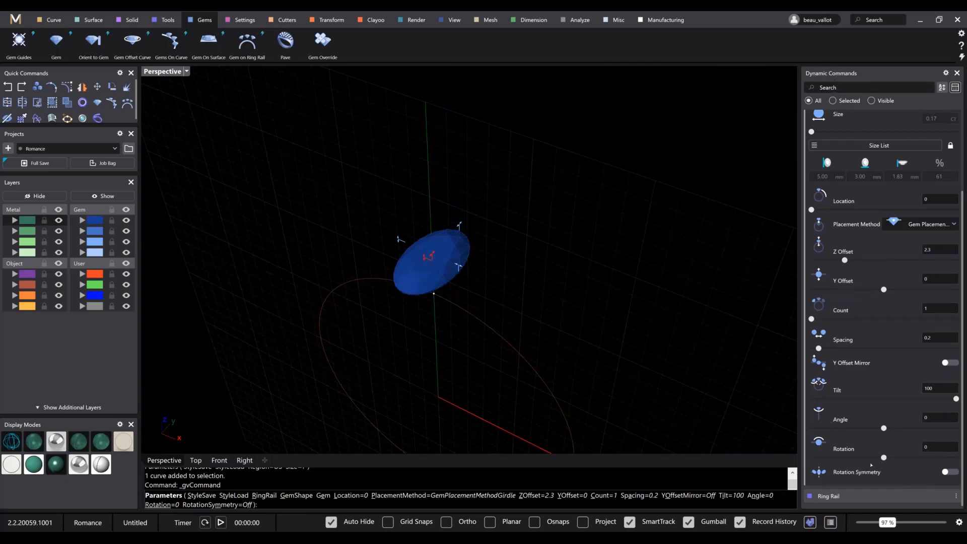
pyautogui.moveTo(884, 458); pyautogui.dragTo(956, 458)
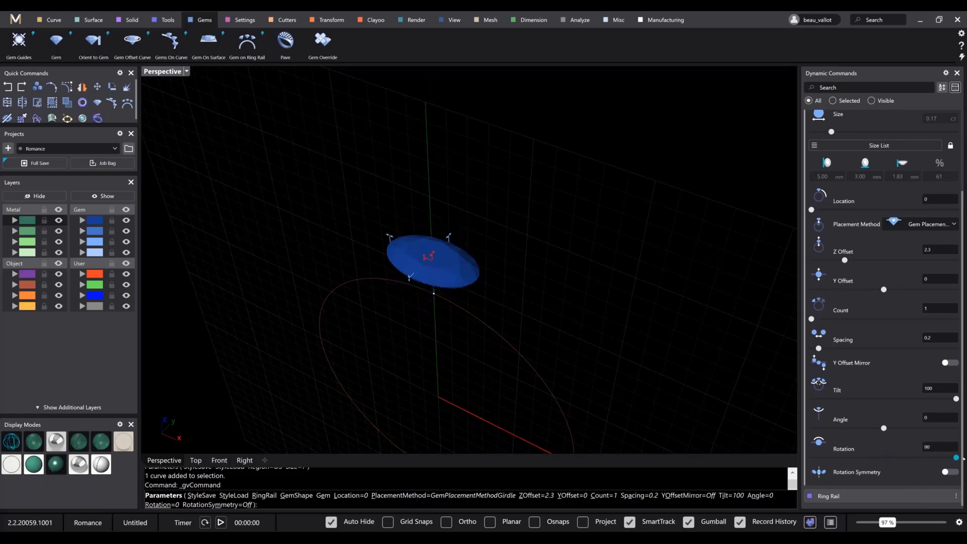
pyautogui.moveTo(578, 301); pyautogui.dragTo(600, 284, button='right')
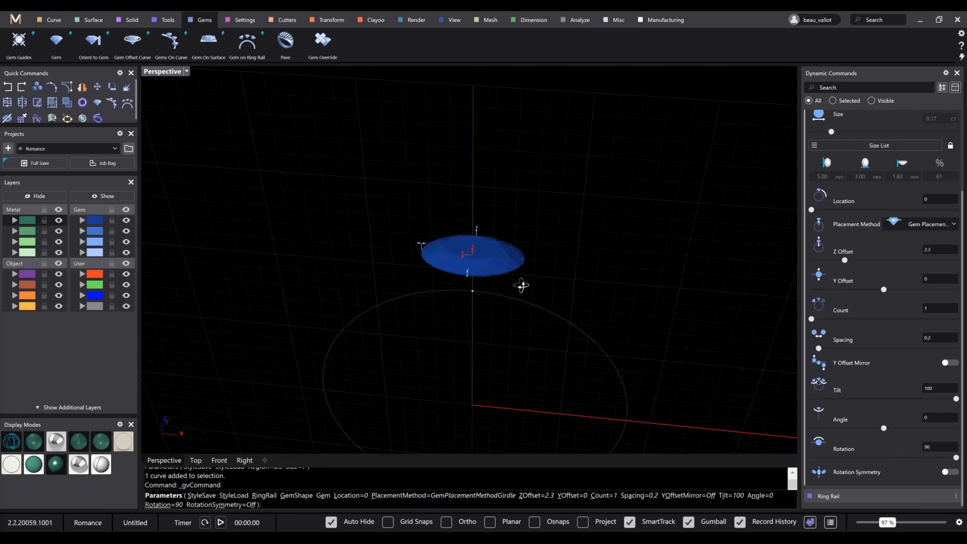
pyautogui.moveTo(522, 285); pyautogui.dragTo(479, 186, button='right')
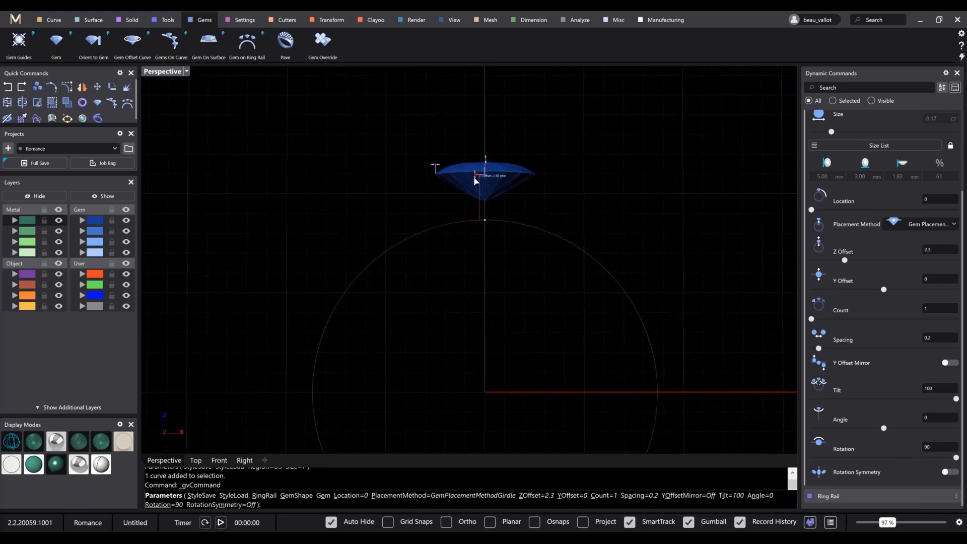
pyautogui.rightClick(411, 179)
# Add a bezel around the oval gem
pyautogui.moveTo(490, 238); pyautogui.dragTo(461, 231, button='right')
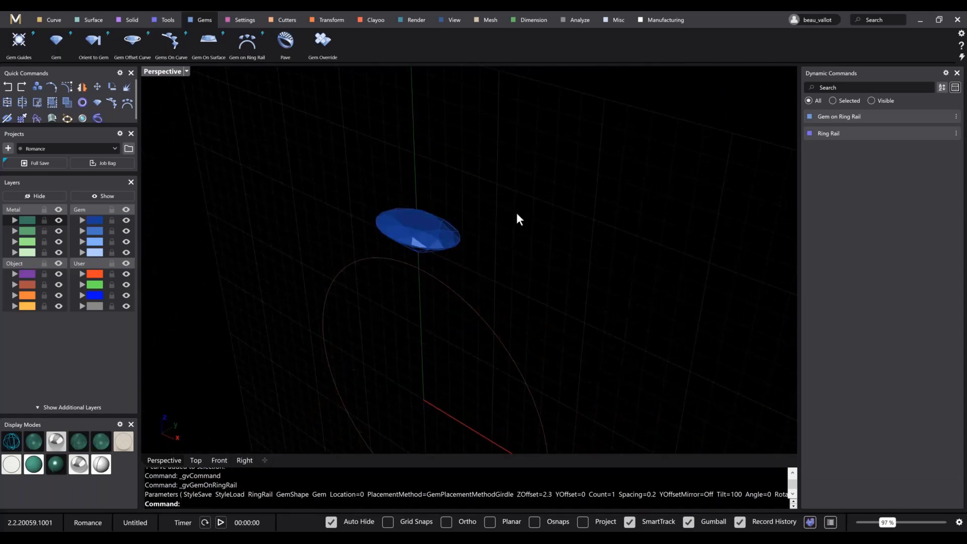
pyautogui.moveTo(457, 291); pyautogui.dragTo(531, 300, button='right')
pyautogui.scroll(9, 482, 195)
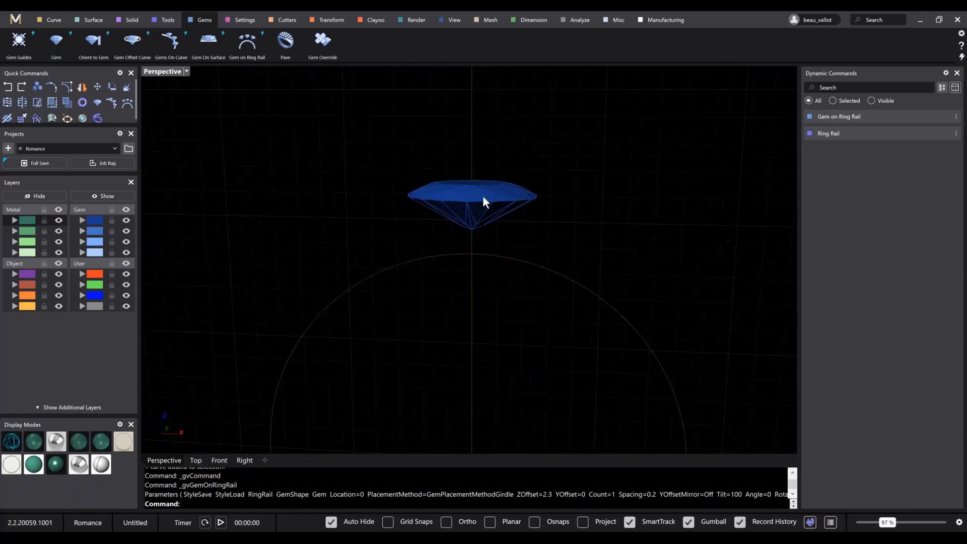
pyautogui.moveTo(663, 148); pyautogui.dragTo(445, 370)
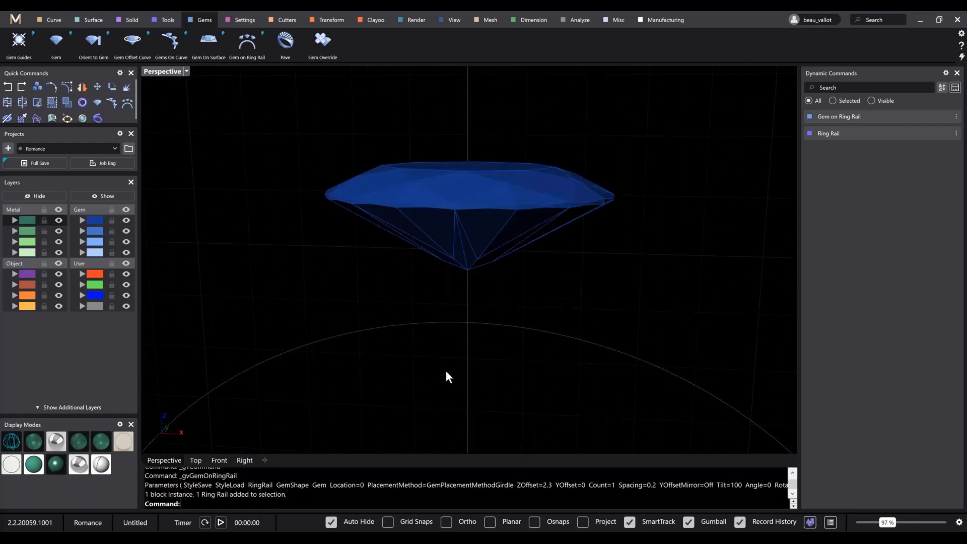
pyautogui.click(444, 220)
pyautogui.click(239, 21)
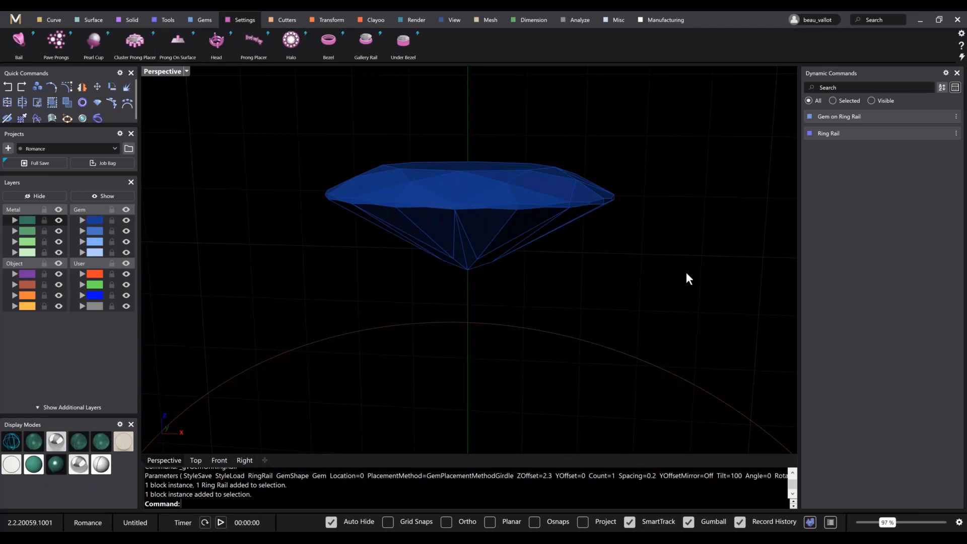
pyautogui.moveTo(686, 272); pyautogui.dragTo(584, 330, button='right')
pyautogui.keyDown('shift'); pyautogui.moveTo(403, 283); pyautogui.dragTo(430, 247, button='right'); pyautogui.keyUp('shift')
pyautogui.click(430, 247)
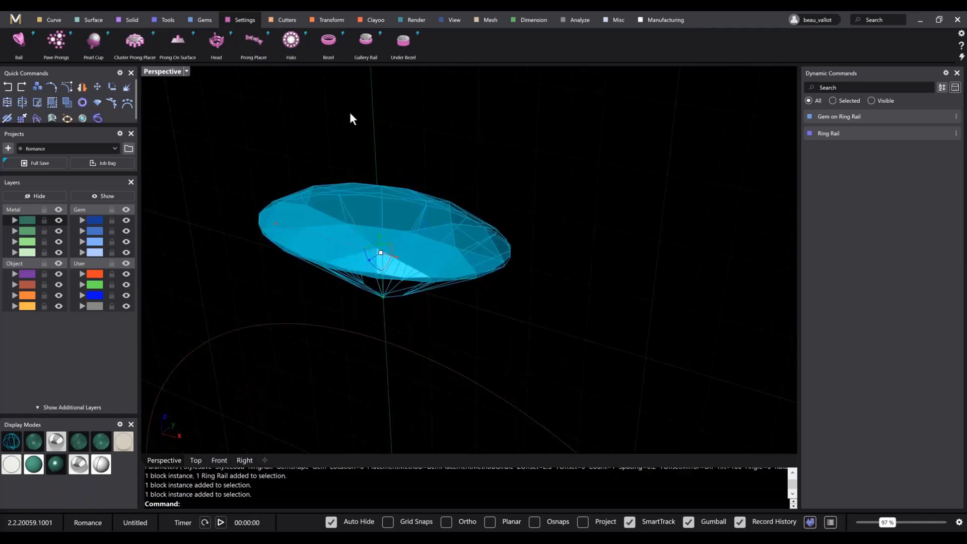
pyautogui.click(328, 42)
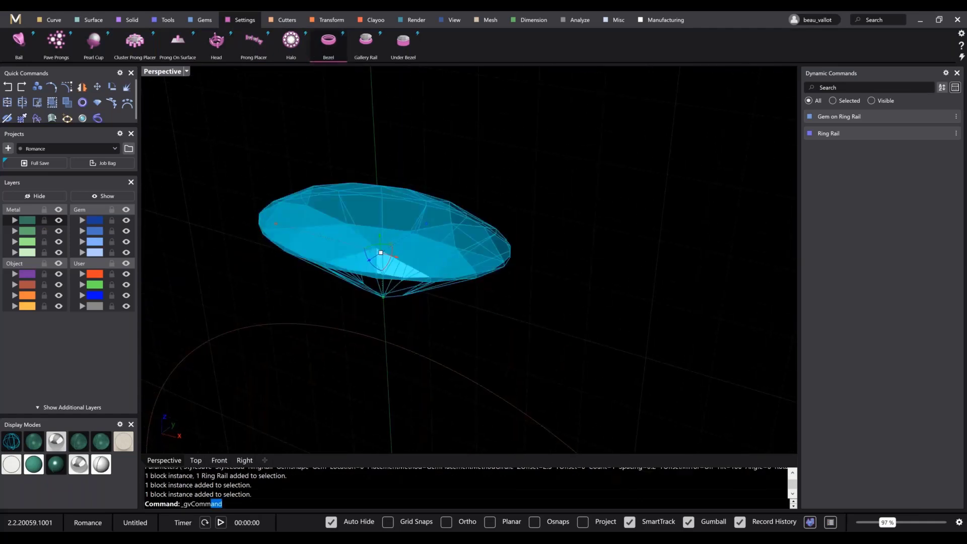
pyautogui.moveTo(488, 354); pyautogui.dragTo(429, 320, button='right')
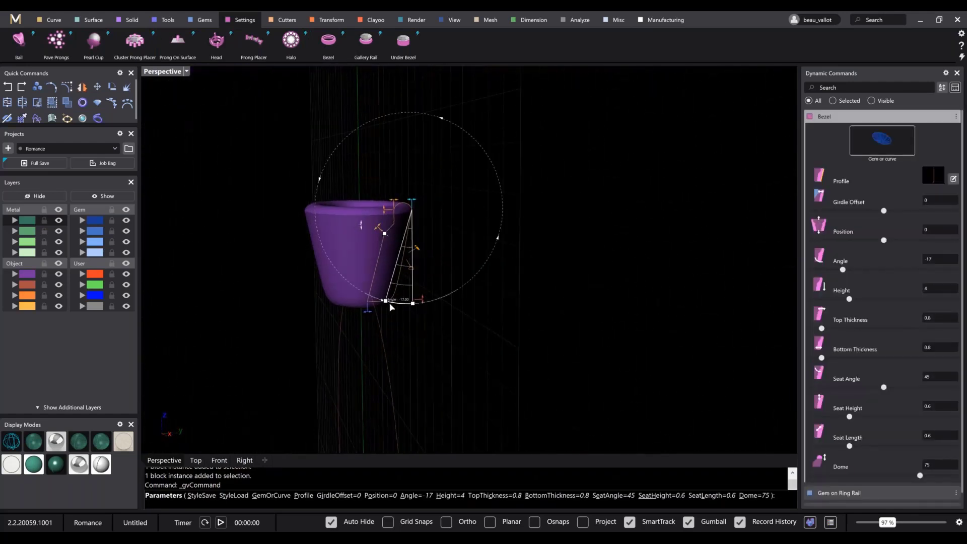
# Set the bezel's angle to -11 and its height to 1.7
pyautogui.moveTo(391, 306)
pyautogui.mouseDown()
pyautogui.moveTo(422, 290)
pyautogui.moveTo(414, 302)
pyautogui.moveTo(385, 301)
pyautogui.moveTo(424, 305)
pyautogui.moveTo(389, 303)
pyautogui.mouseUp()
pyautogui.moveTo(860, 256)
pyautogui.mouseDown()
pyautogui.moveTo(887, 256)
pyautogui.moveTo(857, 256)
pyautogui.mouseUp()
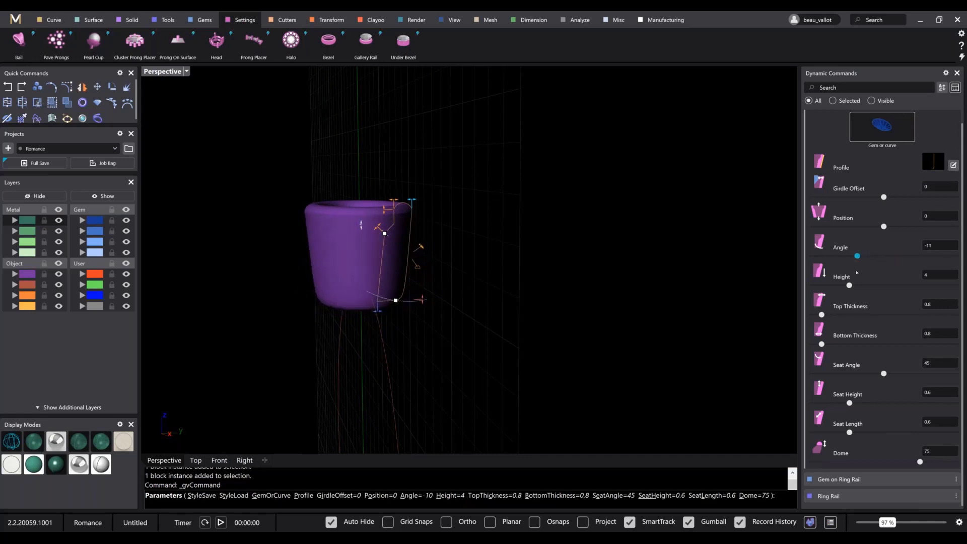
pyautogui.moveTo(425, 301); pyautogui.dragTo(424, 247)
pyautogui.moveTo(444, 293); pyautogui.dragTo(436, 195, button='right')
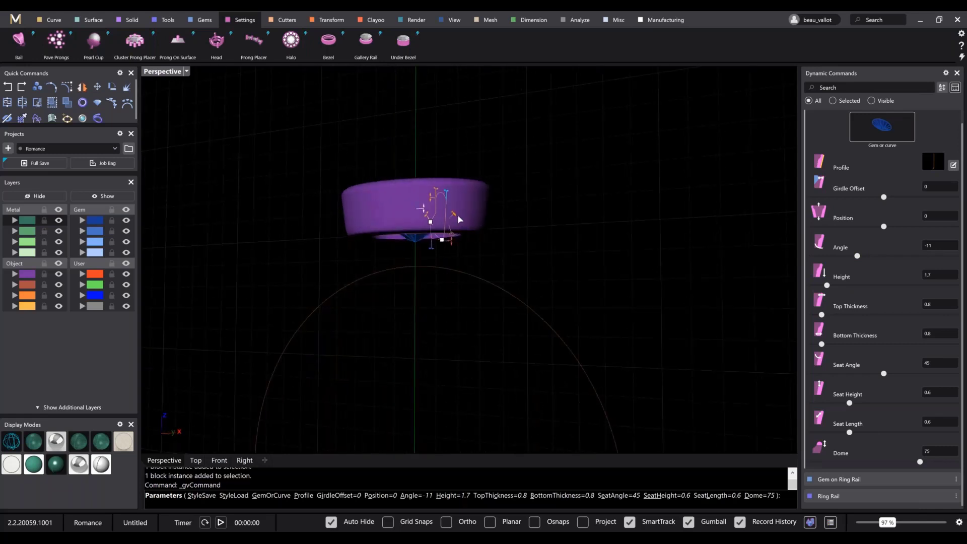
pyautogui.moveTo(487, 233); pyautogui.dragTo(446, 254, button='right')
pyautogui.scroll(4, 445, 254)
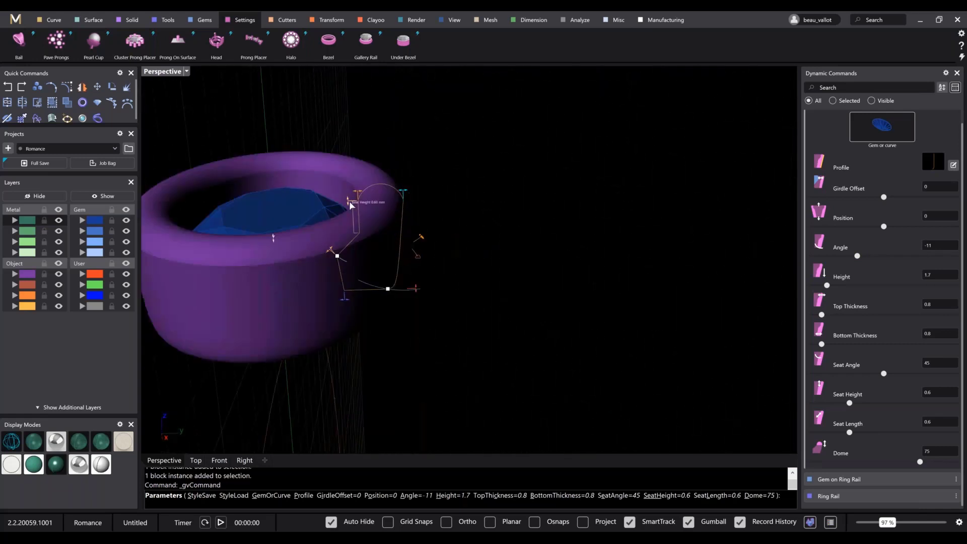
# Set the bezel's seat height to 0.1, its bottom thickness to 0.4 and its angle to -16
pyautogui.moveTo(349, 201); pyautogui.dragTo(335, 246)
pyautogui.moveTo(390, 316); pyautogui.dragTo(400, 309, button='right')
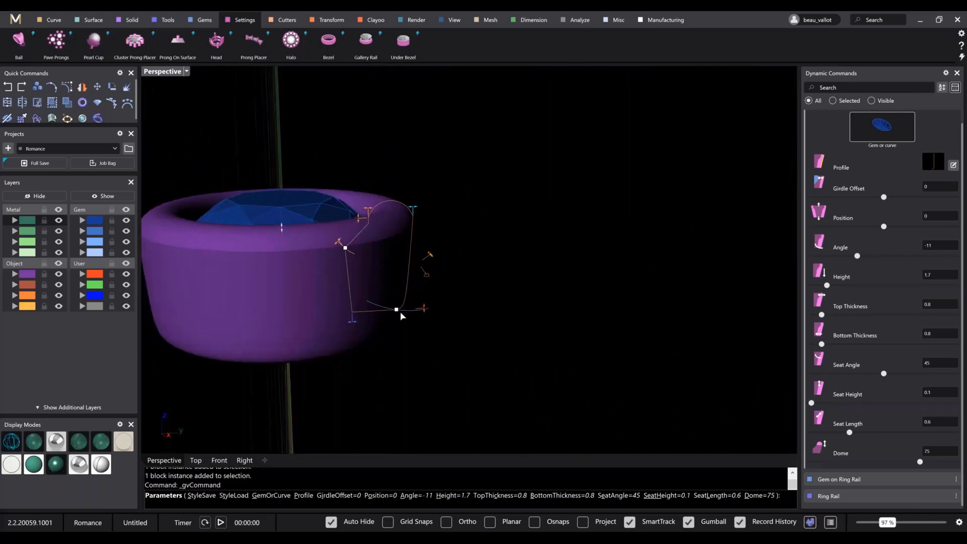
pyautogui.moveTo(397, 310)
pyautogui.mouseDown()
pyautogui.moveTo(358, 319)
pyautogui.moveTo(386, 316)
pyautogui.mouseUp()
pyautogui.moveTo(423, 325); pyautogui.dragTo(431, 308, button='right')
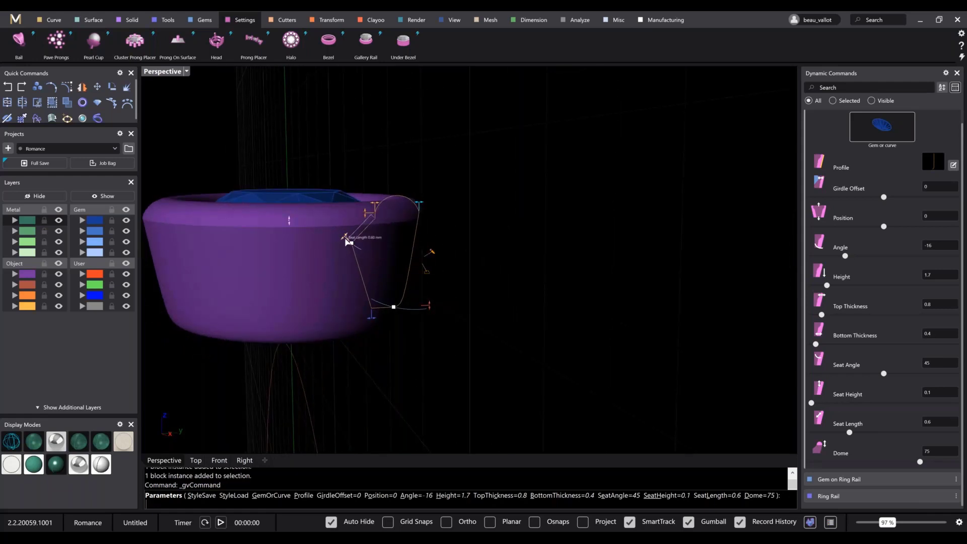
# Refine the bezel's seat with a seat angle of 31, a seat length of 0.75 and a seat height of 0.01
pyautogui.moveTo(342, 242); pyautogui.dragTo(351, 260)
pyautogui.click(938, 395)
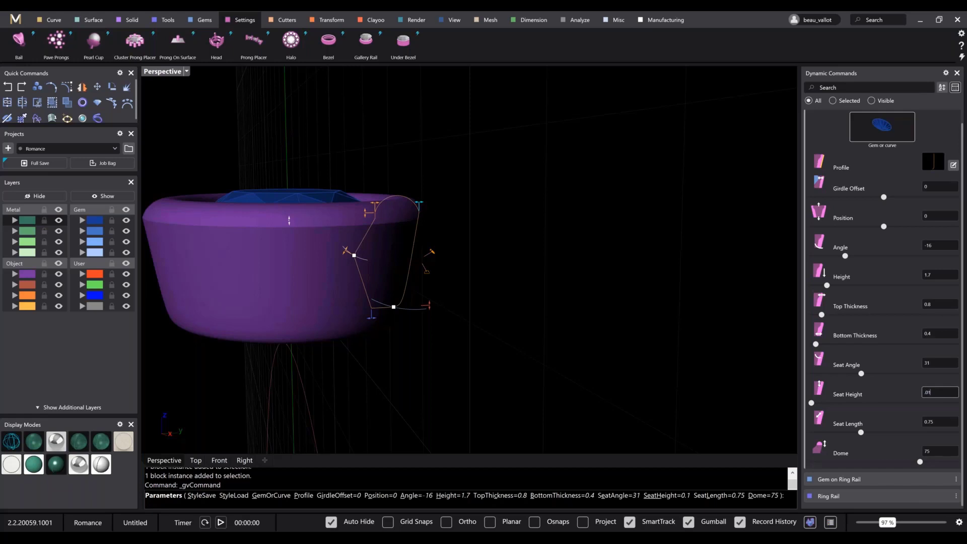
pyautogui.press('Return')
# Lower the bezel's dome to 0 and set its top thickness to 0.5
pyautogui.moveTo(444, 268); pyautogui.dragTo(775, 376, button='right')
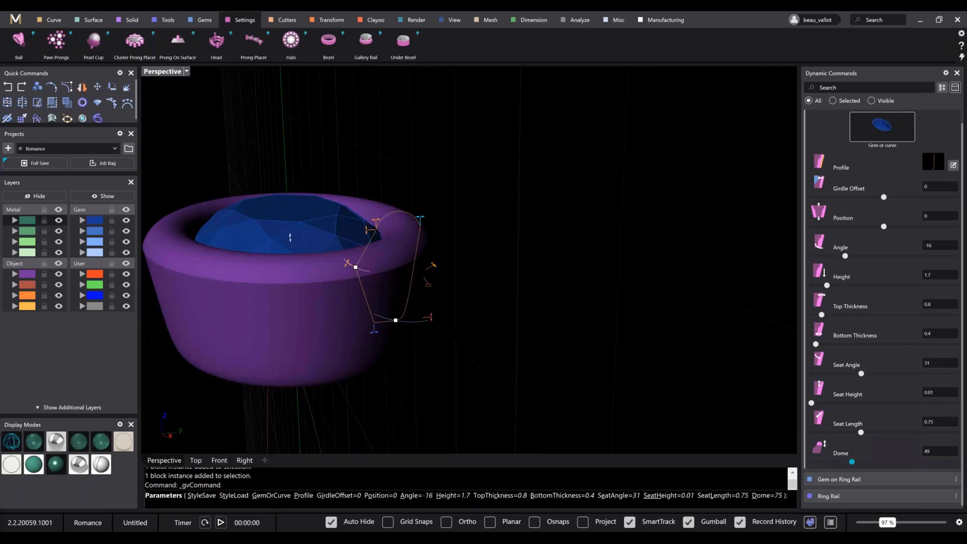
pyautogui.moveTo(852, 462); pyautogui.dragTo(811, 462)
pyautogui.moveTo(527, 327); pyautogui.dragTo(485, 328, button='right')
pyautogui.keyDown('shift'); pyautogui.moveTo(421, 306); pyautogui.dragTo(635, 348, button='right'); pyautogui.keyUp('shift')
pyautogui.moveTo(520, 243); pyautogui.dragTo(584, 255, button='right')
pyautogui.scroll(10, 463, 216)
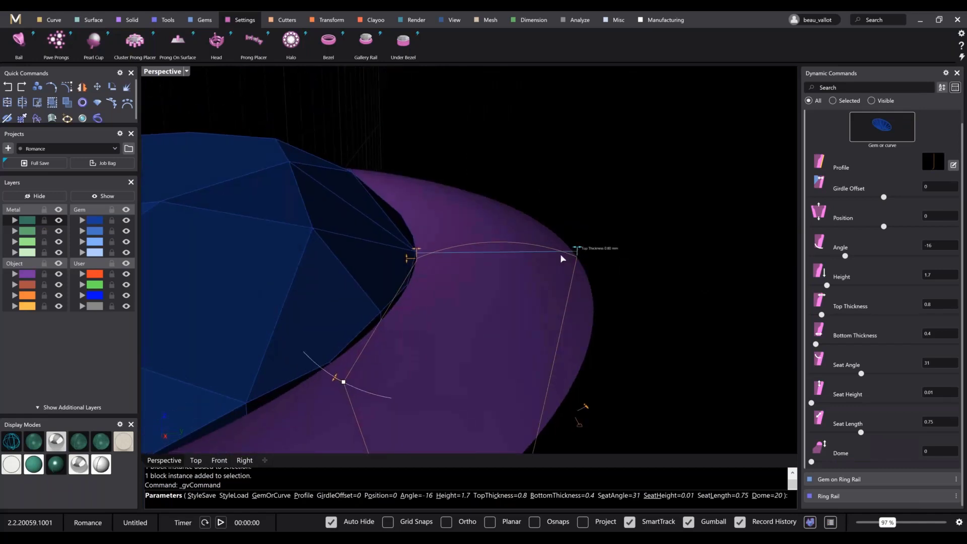
pyautogui.moveTo(561, 256); pyautogui.dragTo(517, 262)
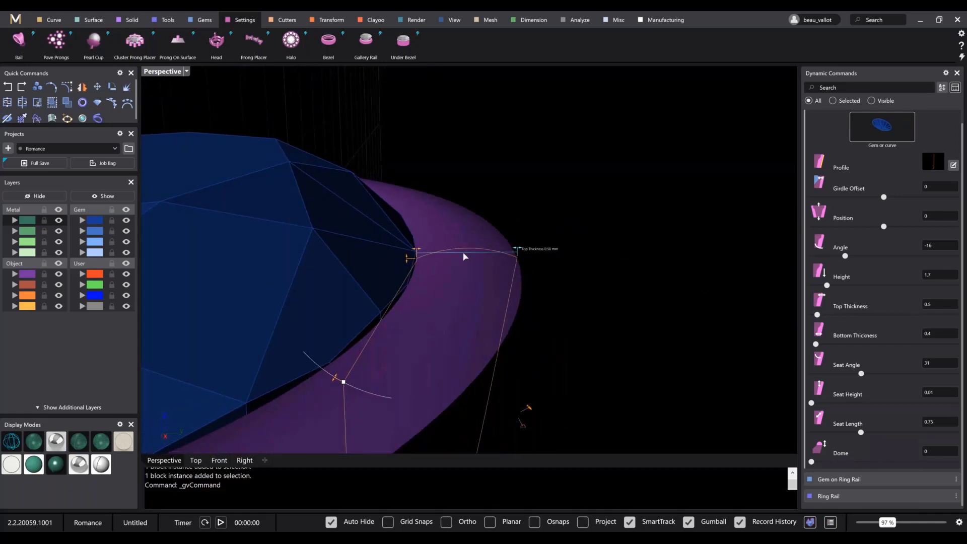
pyautogui.scroll(-2, 522, 307)
pyautogui.moveTo(541, 335); pyautogui.dragTo(481, 311, button='right')
pyautogui.scroll(-7, 554, 316)
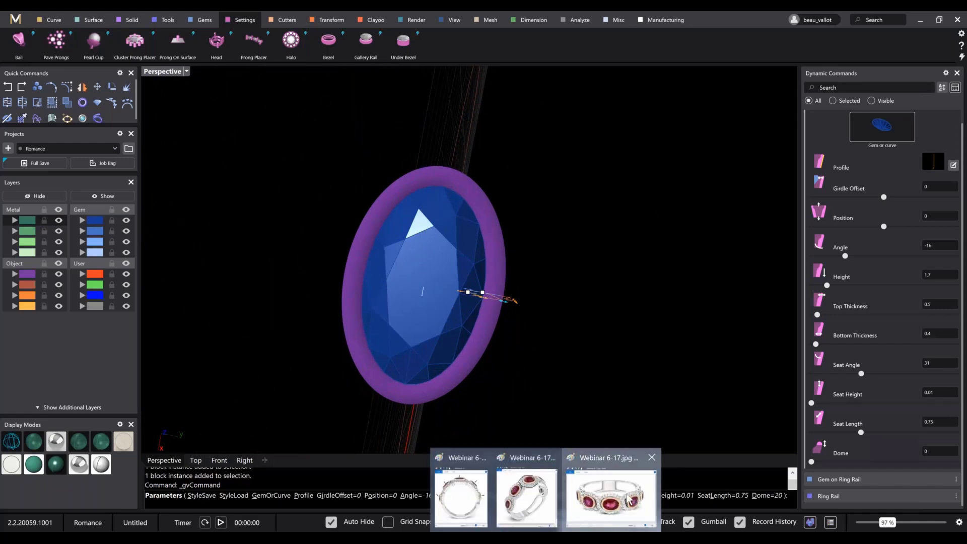
# Check the bezel against the front-view reference photo, set its height to 1.5 and finish it
pyautogui.click(612, 498)
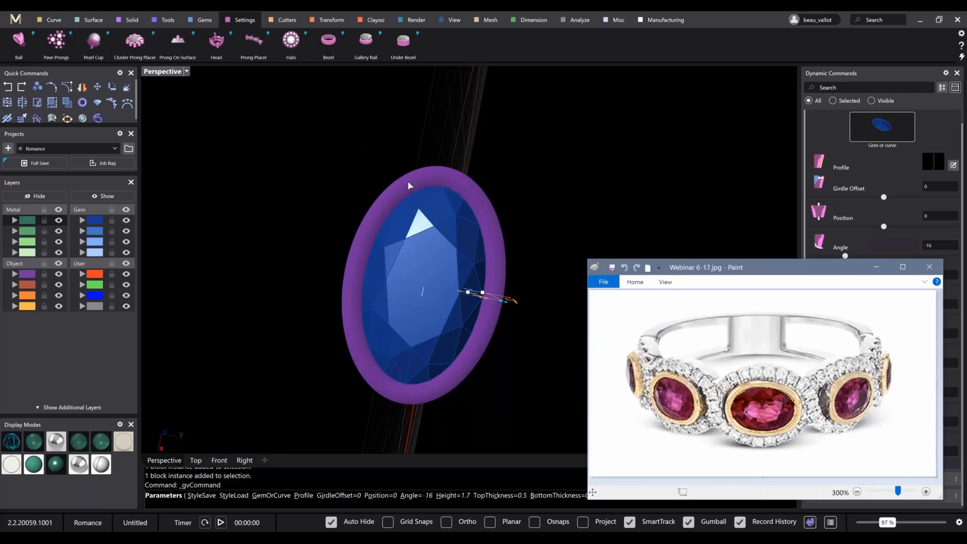
pyautogui.click(877, 267)
pyautogui.moveTo(590, 217)
pyautogui.mouseDown(button='right')
pyautogui.moveTo(574, 170)
pyautogui.moveTo(565, 244)
pyautogui.moveTo(594, 213)
pyautogui.moveTo(604, 274)
pyautogui.moveTo(523, 304)
pyautogui.moveTo(542, 295)
pyautogui.mouseUp(button='right')
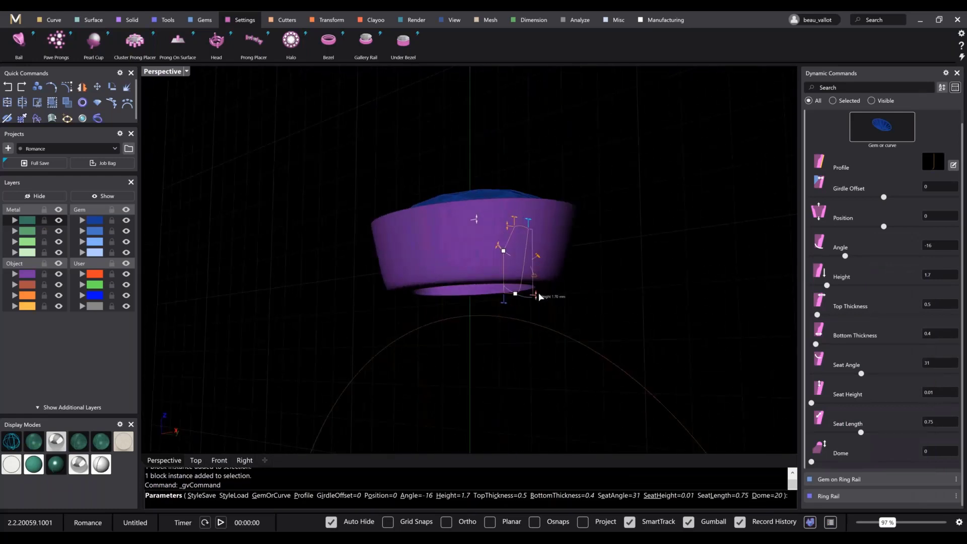
pyautogui.moveTo(539, 297); pyautogui.dragTo(532, 278)
pyautogui.moveTo(597, 318); pyautogui.dragTo(600, 349, button='right')
pyautogui.rightClick(600, 348)
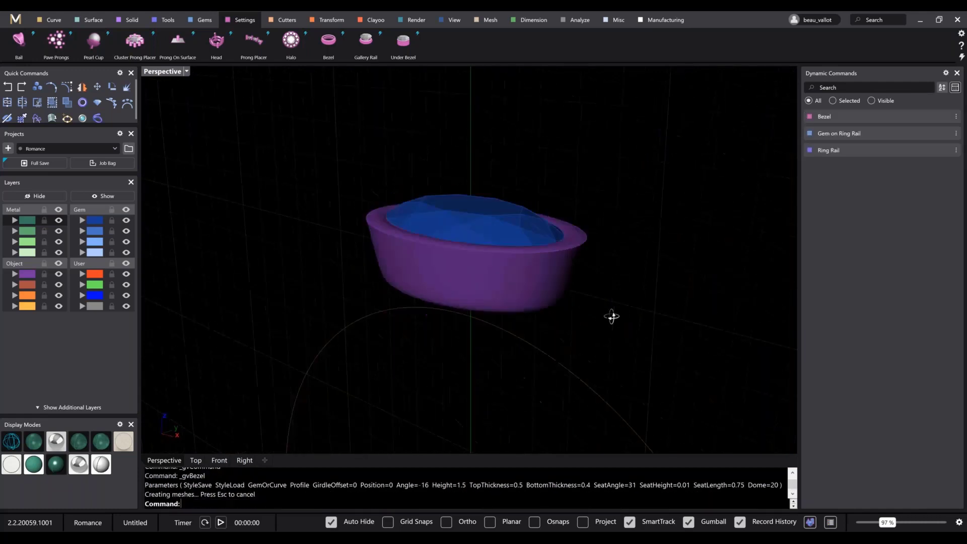
pyautogui.moveTo(611, 316); pyautogui.dragTo(516, 283, button='right')
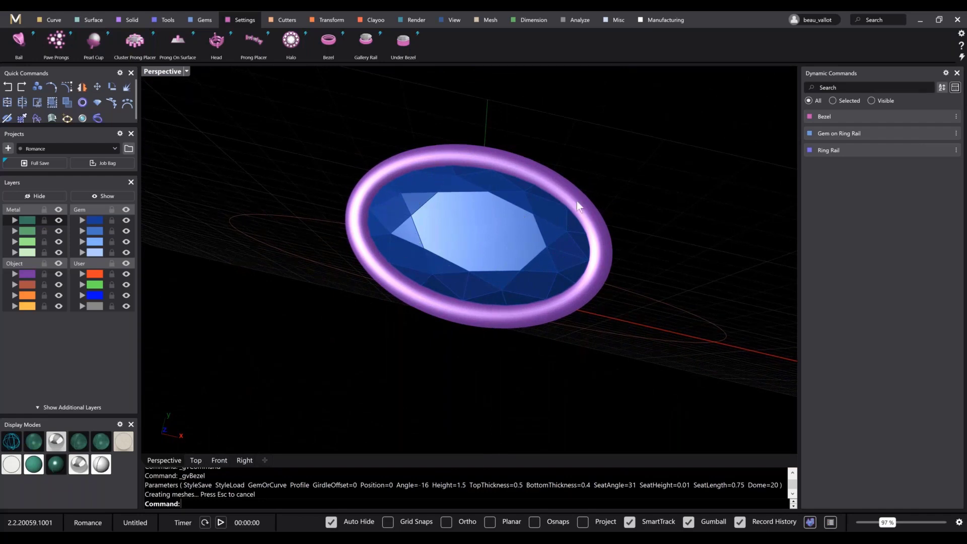
# Compare the bezel's rim around the oval gem with the centre stone in the front-view reference photo
pyautogui.moveTo(545, 538)
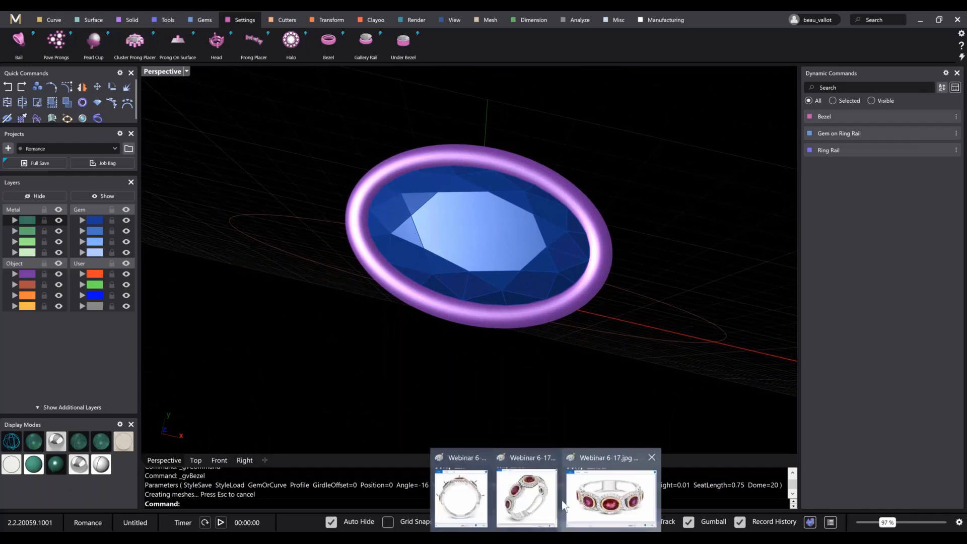
pyautogui.click(605, 497)
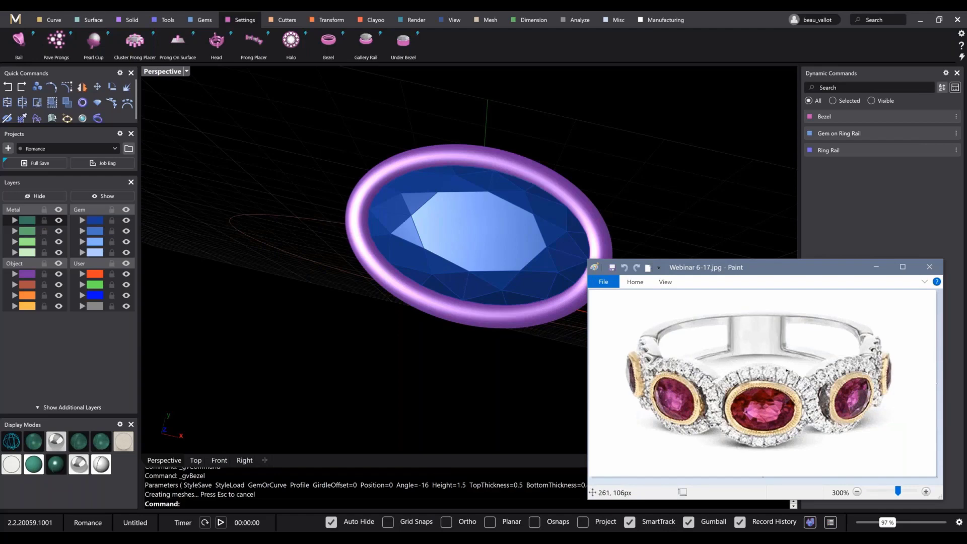
pyautogui.click(876, 267)
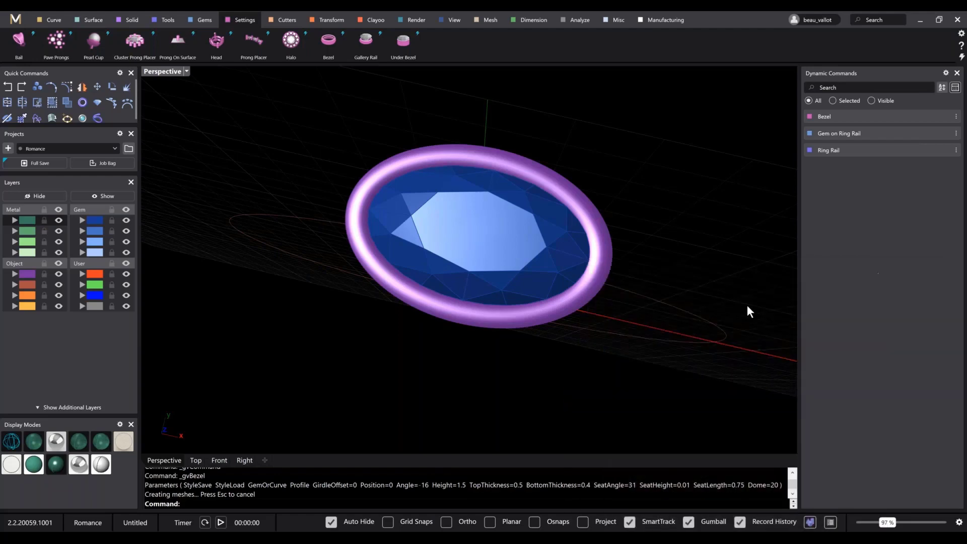
pyautogui.moveTo(747, 304)
pyautogui.mouseDown(button='right')
pyautogui.moveTo(729, 258)
pyautogui.moveTo(683, 232)
pyautogui.moveTo(572, 222)
pyautogui.moveTo(556, 246)
pyautogui.mouseUp(button='right')
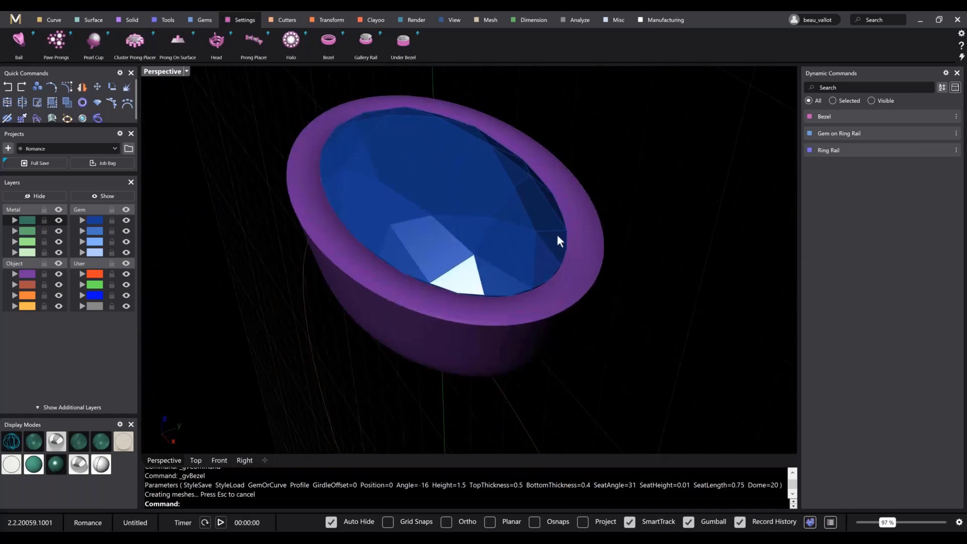
pyautogui.moveTo(572, 231); pyautogui.dragTo(281, 199, button='right')
# Inspect the bezel's surface lines and start extracting an isocurve from its surface, moving the sample point onto the upper rim
pyautogui.click(49, 21)
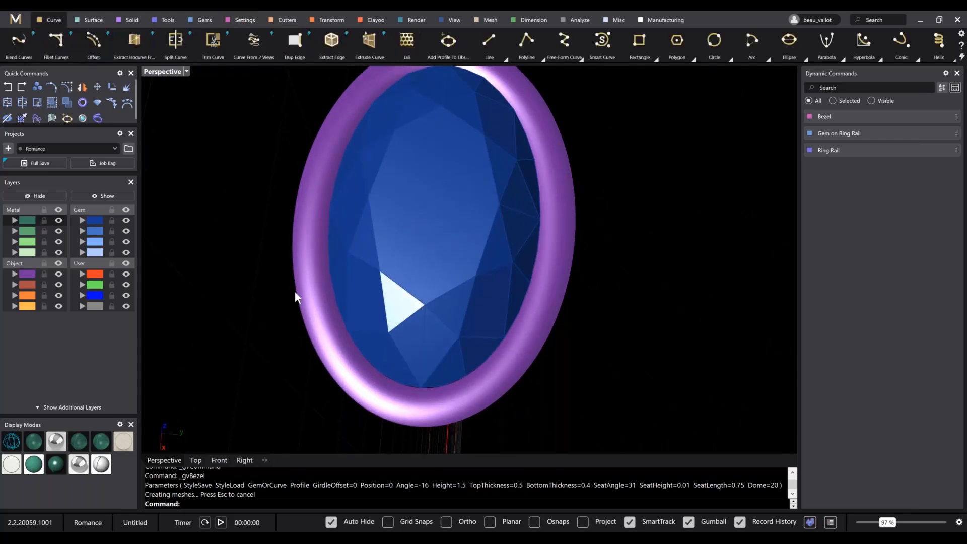
pyautogui.moveTo(296, 294); pyautogui.dragTo(375, 196, button='right')
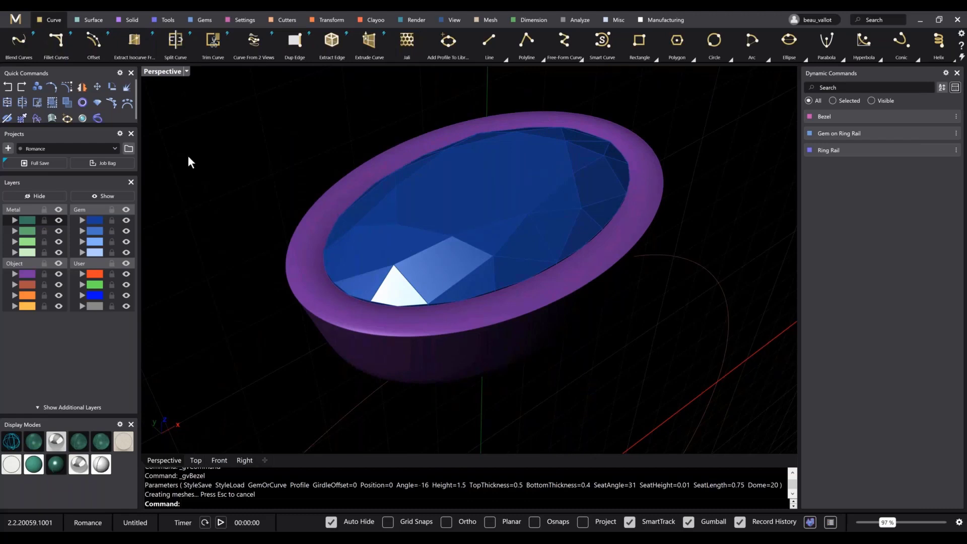
pyautogui.click(308, 284)
pyautogui.moveTo(277, 349); pyautogui.dragTo(256, 282, button='right')
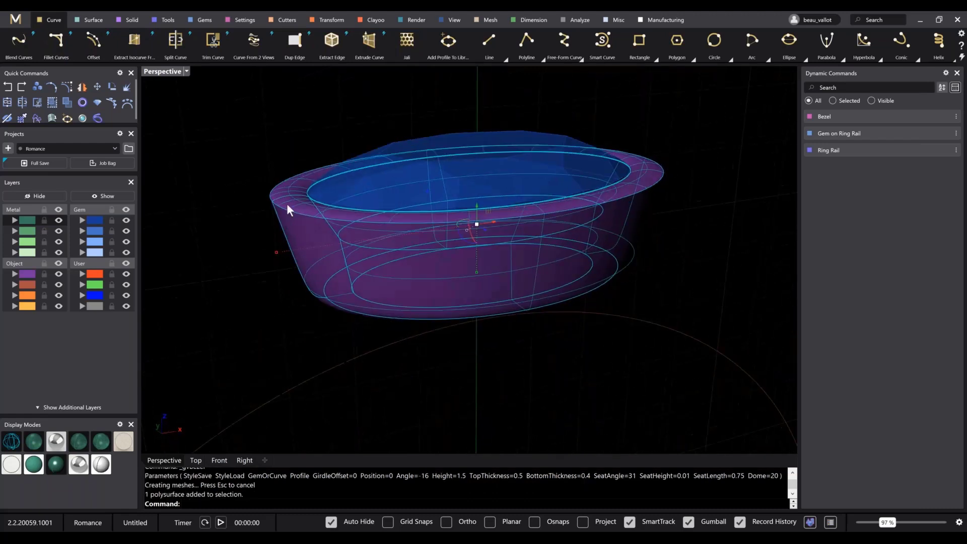
pyautogui.scroll(4, 275, 205)
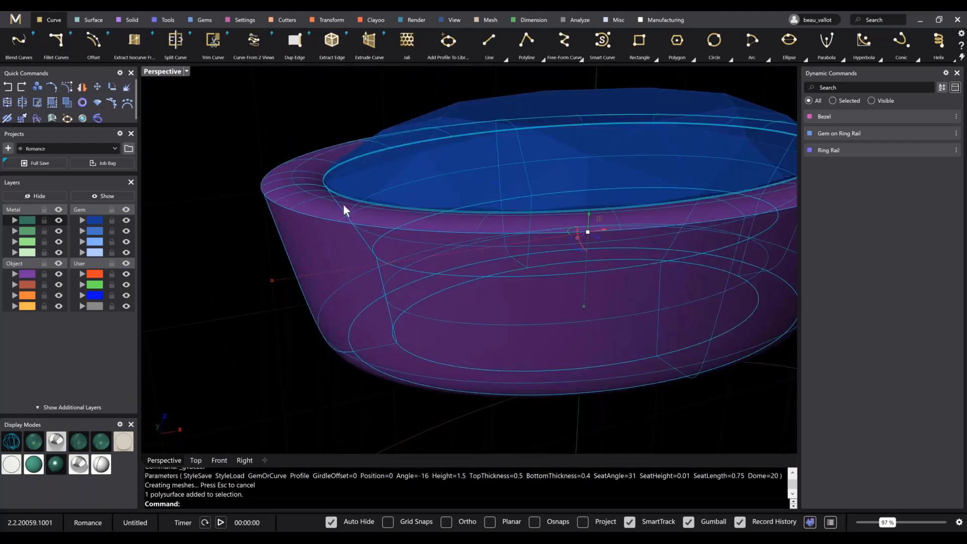
pyautogui.moveTo(364, 234); pyautogui.dragTo(270, 274, button='right')
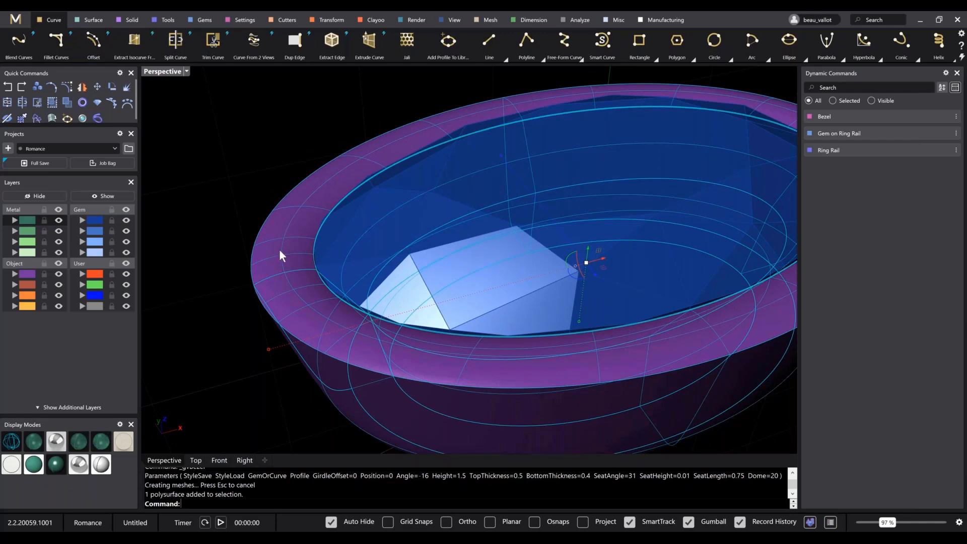
pyautogui.click(213, 171)
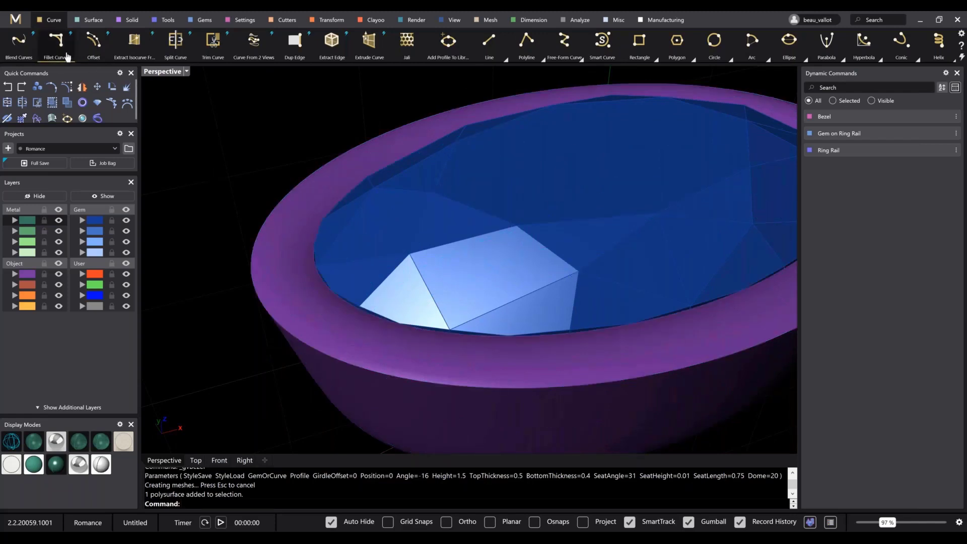
pyautogui.click(135, 43)
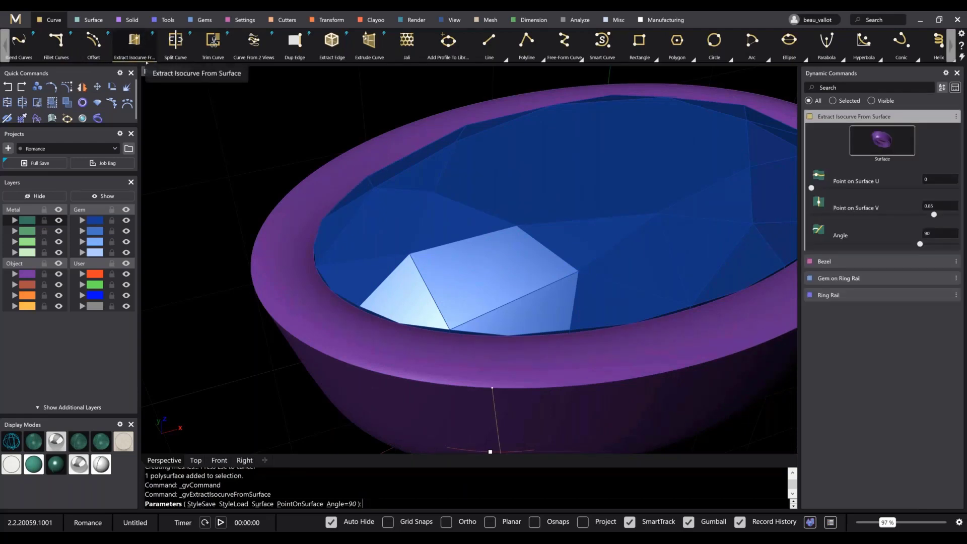
pyautogui.moveTo(346, 344); pyautogui.dragTo(339, 335, button='right')
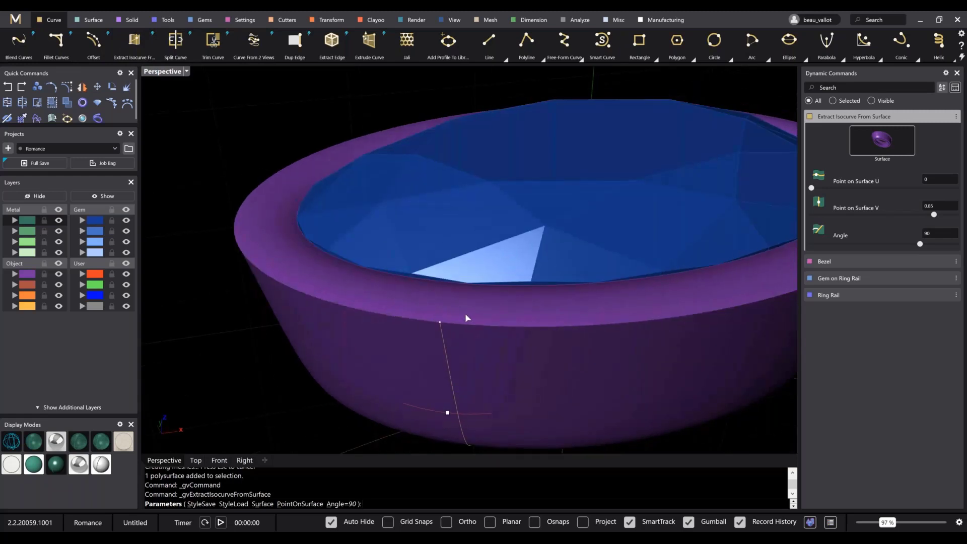
pyautogui.moveTo(465, 318); pyautogui.dragTo(363, 437, button='right')
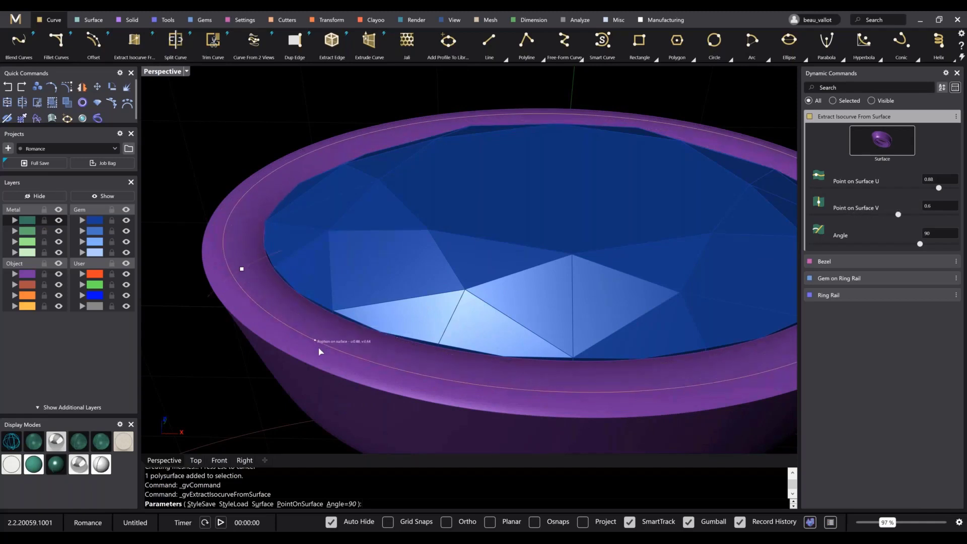
# Set the extracted isocurve's angle to -90 so that it runs around the bezel's rim
pyautogui.moveTo(328, 399); pyautogui.dragTo(373, 349, button='right')
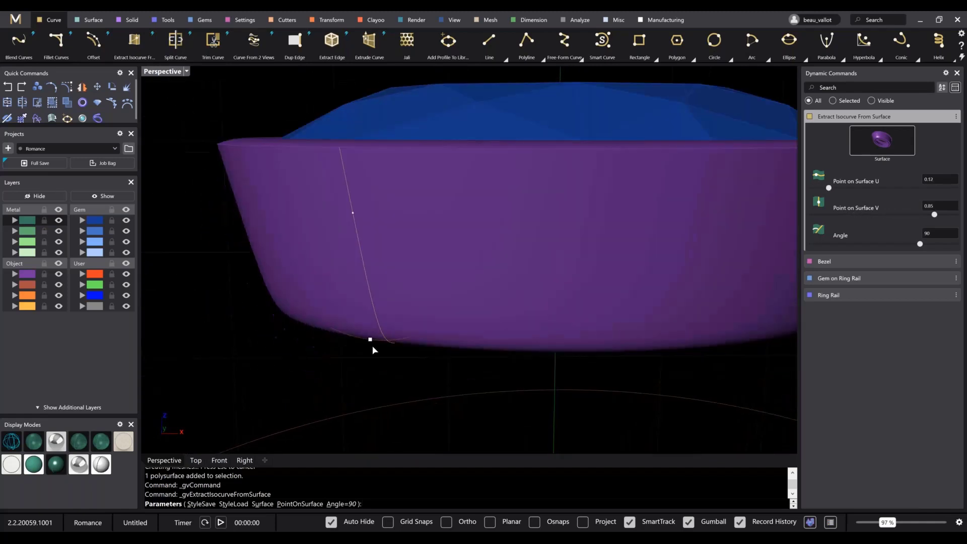
pyautogui.click(373, 349)
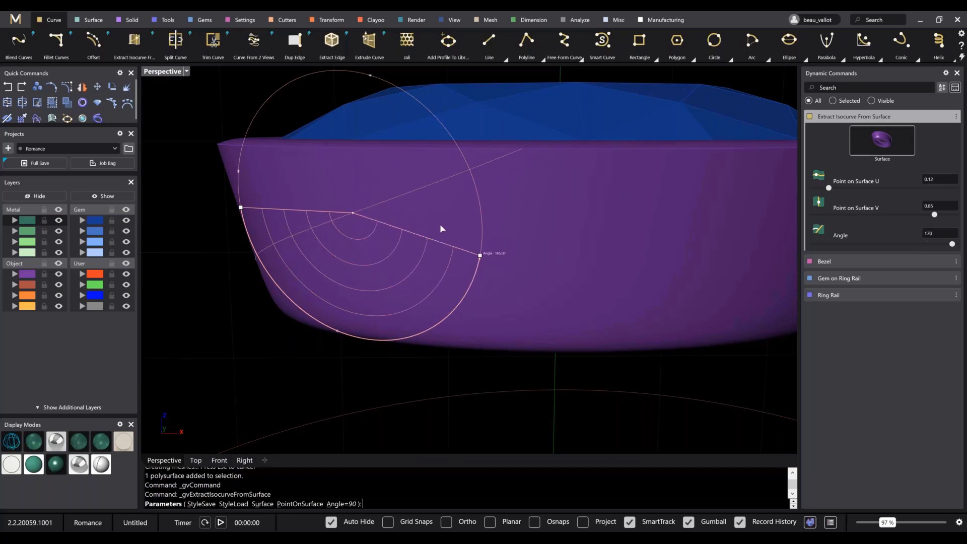
pyautogui.click(358, 211)
pyautogui.scroll(-5, 362, 222)
pyautogui.moveTo(362, 222); pyautogui.dragTo(352, 302, button='right')
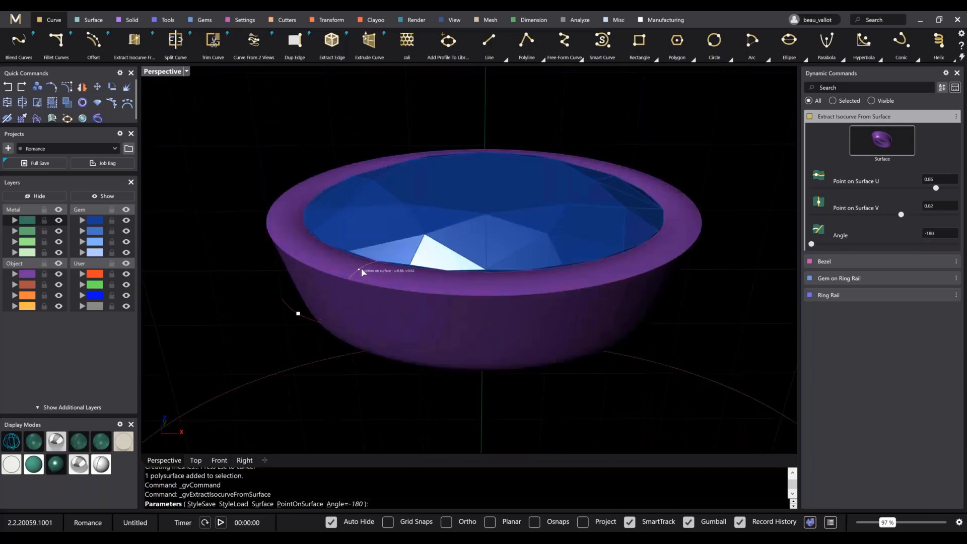
pyautogui.click(321, 295)
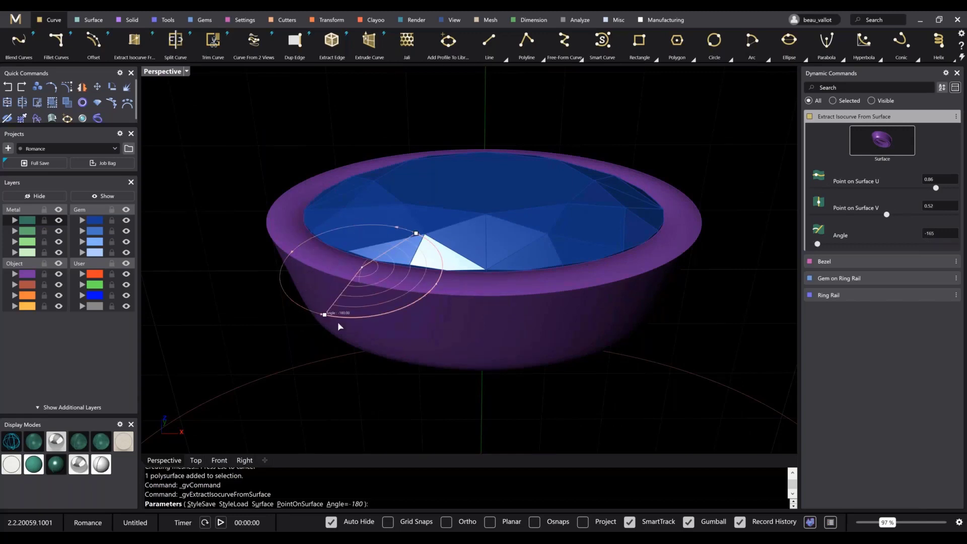
pyautogui.click(434, 304)
pyautogui.moveTo(434, 304); pyautogui.dragTo(357, 347, button='right')
# Position the isocurve along the middle of the bezel's rim at V 0.51 and finish extracting it
pyautogui.scroll(5, 332, 260)
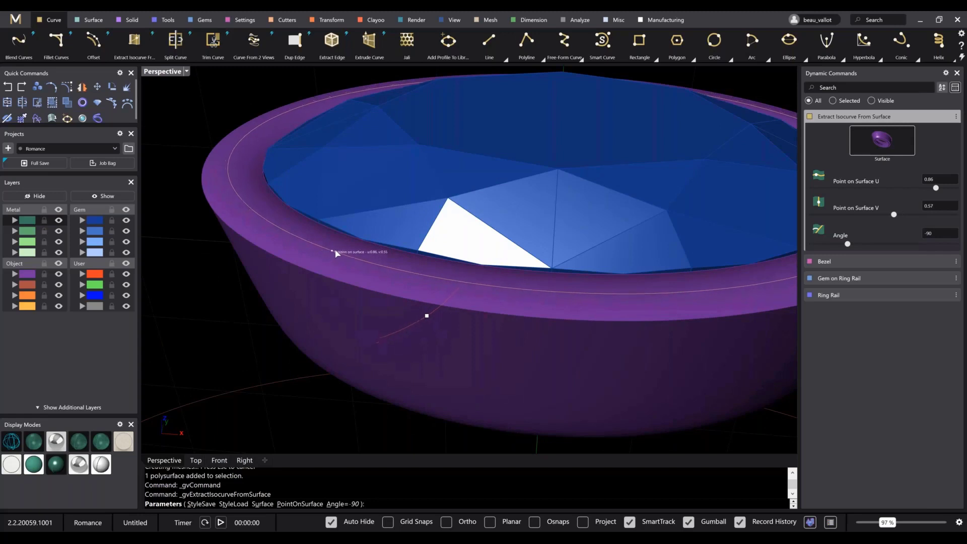
pyautogui.click(336, 248)
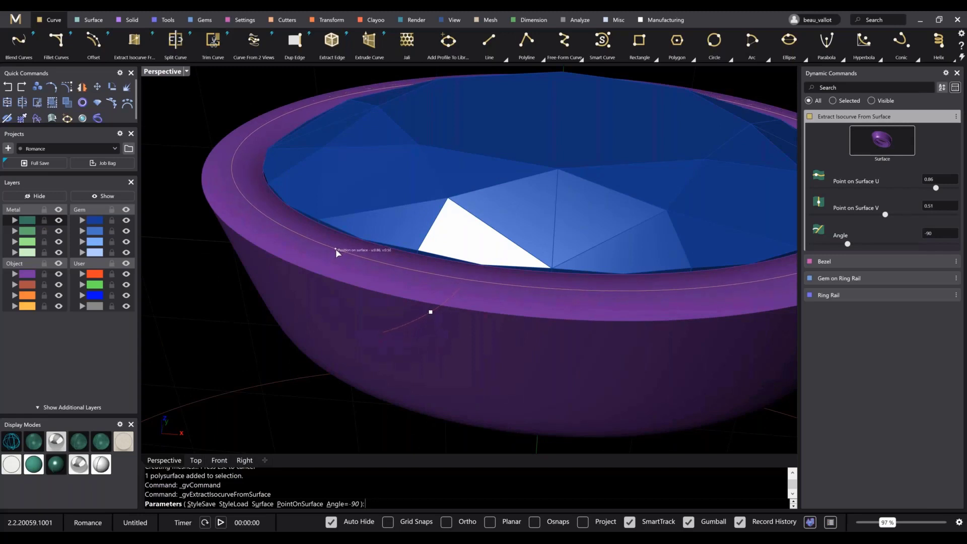
pyautogui.scroll(-5, 336, 247)
pyautogui.moveTo(249, 204); pyautogui.dragTo(303, 257, button='right')
# Select the isocurve on the bezel's rim and place library spheres along it with Object On Curve
pyautogui.scroll(6, 303, 257)
pyautogui.click(290, 267)
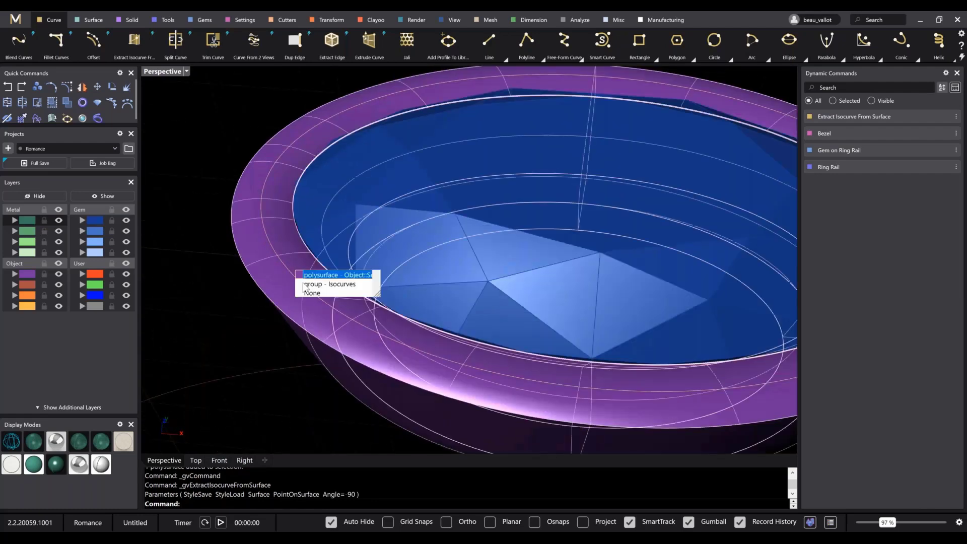
pyautogui.click(318, 285)
pyautogui.moveTo(378, 320); pyautogui.dragTo(329, 207, button='right')
pyautogui.scroll(-6, 329, 207)
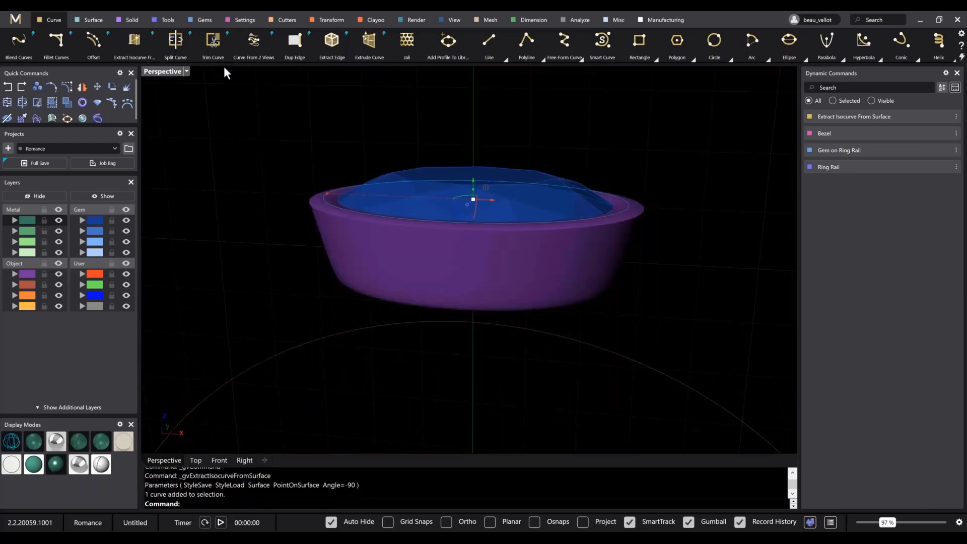
pyautogui.click(129, 20)
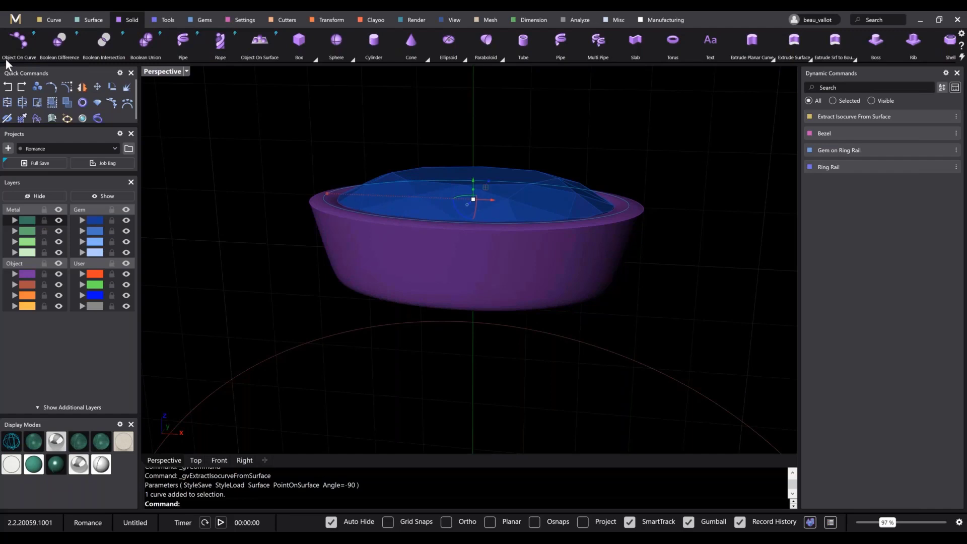
pyautogui.click(59, 43)
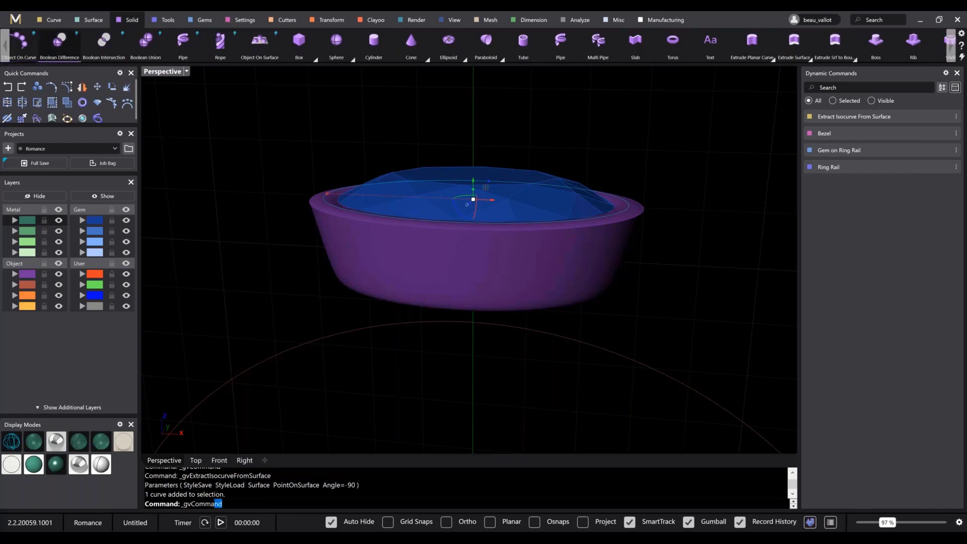
pyautogui.moveTo(415, 249); pyautogui.dragTo(390, 314, button='right')
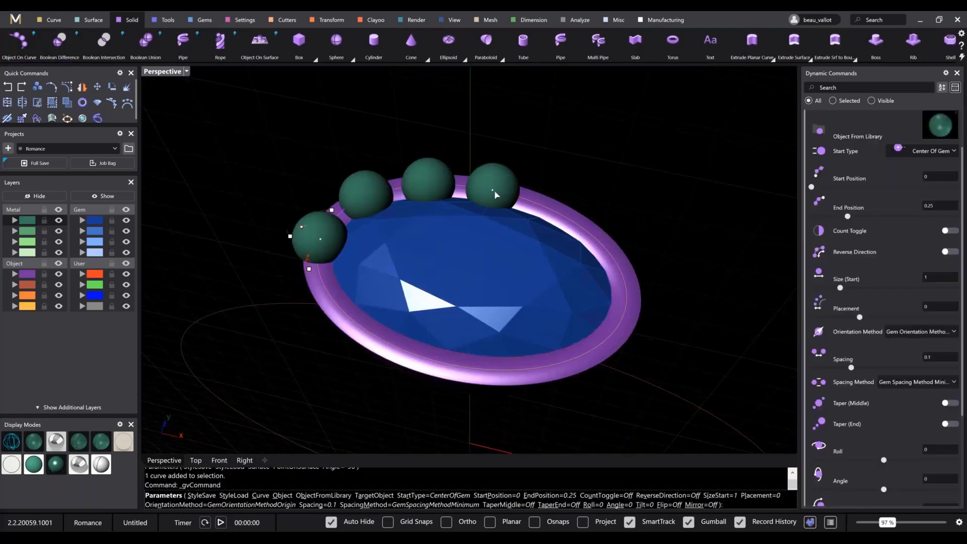
# Spread the spheres around the whole bezel rim with start position 0.75 and end position 0.74
pyautogui.moveTo(494, 194); pyautogui.dragTo(428, 363)
pyautogui.moveTo(429, 371)
pyautogui.mouseDown(button='right')
pyautogui.moveTo(451, 383)
pyautogui.moveTo(440, 386)
pyautogui.moveTo(444, 368)
pyautogui.mouseUp(button='right')
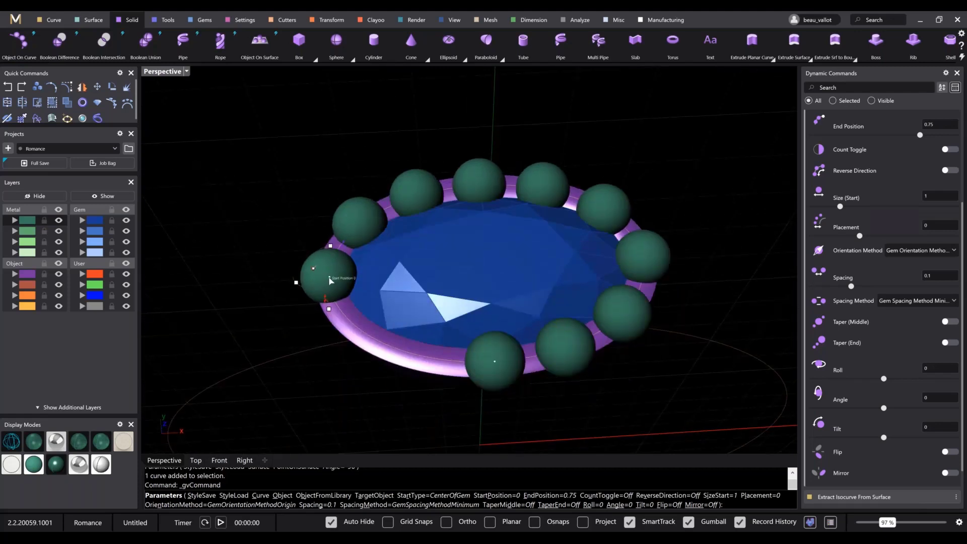
pyautogui.moveTo(331, 280); pyautogui.dragTo(507, 362)
pyautogui.moveTo(478, 362); pyautogui.dragTo(491, 363)
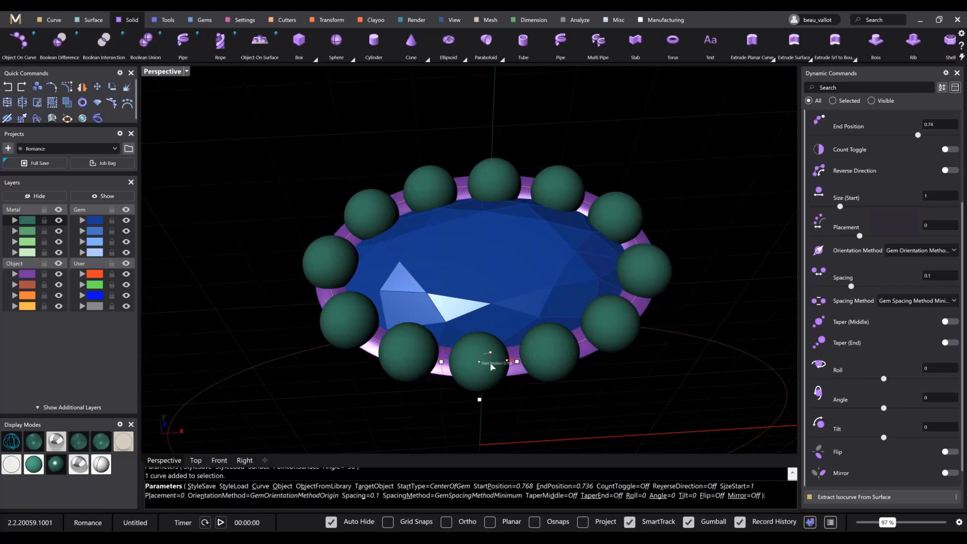
pyautogui.moveTo(505, 380); pyautogui.dragTo(522, 354, button='right')
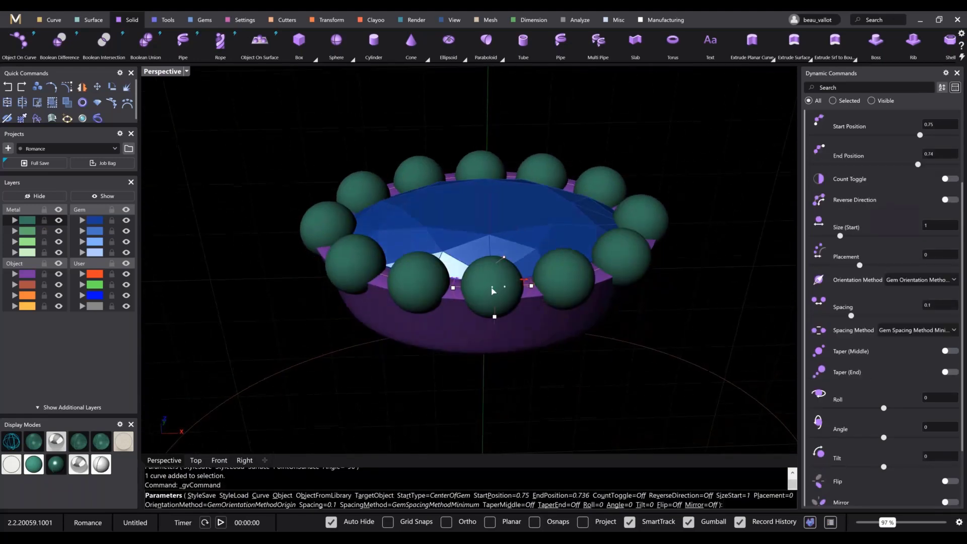
pyautogui.moveTo(492, 288)
pyautogui.mouseDown()
pyautogui.moveTo(452, 289)
pyautogui.moveTo(492, 294)
pyautogui.mouseUp()
# Reduce the spheres' start size to 0.5 and their spacing to 0
pyautogui.moveTo(497, 296); pyautogui.dragTo(519, 189, button='right')
pyautogui.scroll(4, 518, 189)
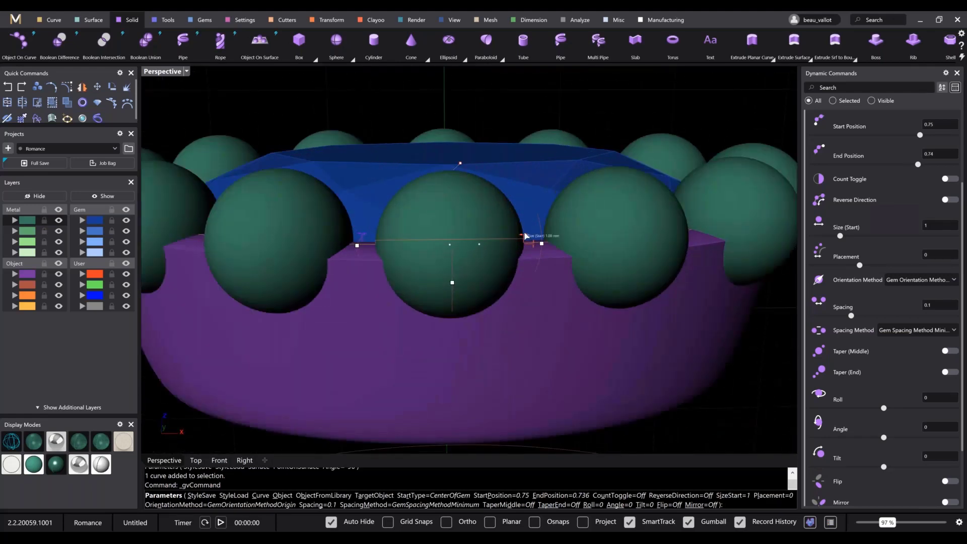
pyautogui.moveTo(521, 236); pyautogui.dragTo(448, 273)
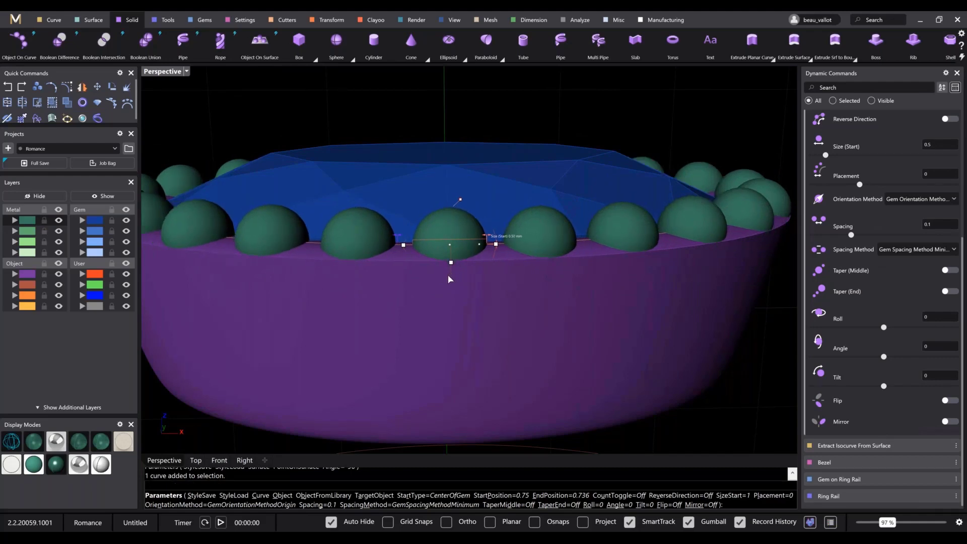
pyautogui.scroll(-5, 448, 274)
pyautogui.moveTo(448, 274); pyautogui.dragTo(439, 358, button='right')
pyautogui.scroll(5, 439, 358)
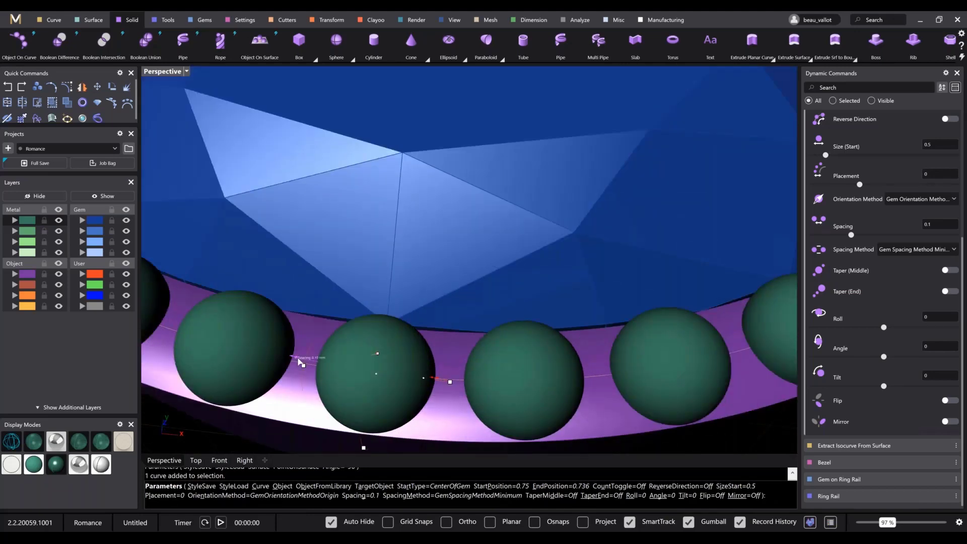
pyautogui.moveTo(299, 360); pyautogui.dragTo(323, 362)
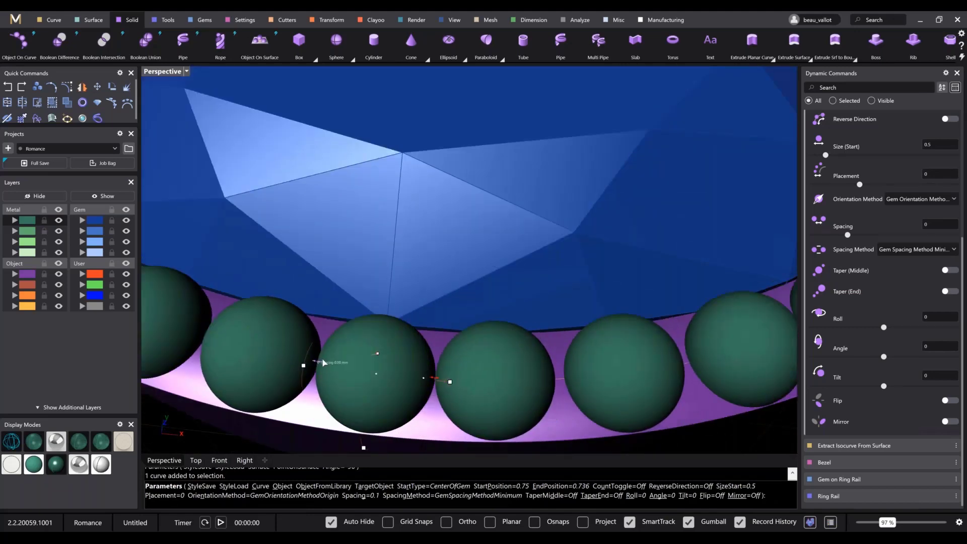
# Reduce the spheres' start size to 0.44 and finish placing them along the rim
pyautogui.scroll(-8, 324, 362)
pyautogui.moveTo(367, 373); pyautogui.dragTo(460, 324, button='right')
pyautogui.scroll(-9, 446, 365)
pyautogui.scroll(10, 459, 325)
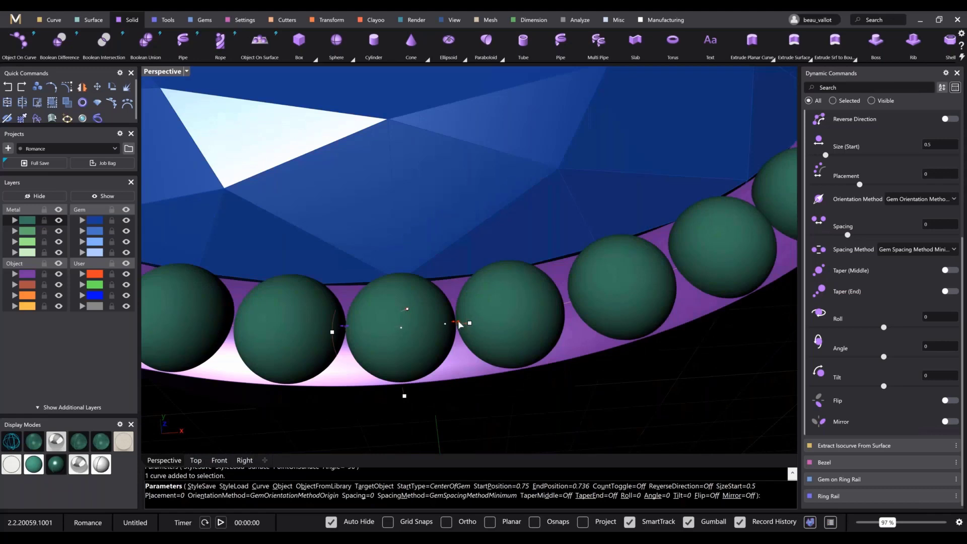
pyautogui.moveTo(459, 325); pyautogui.dragTo(445, 328)
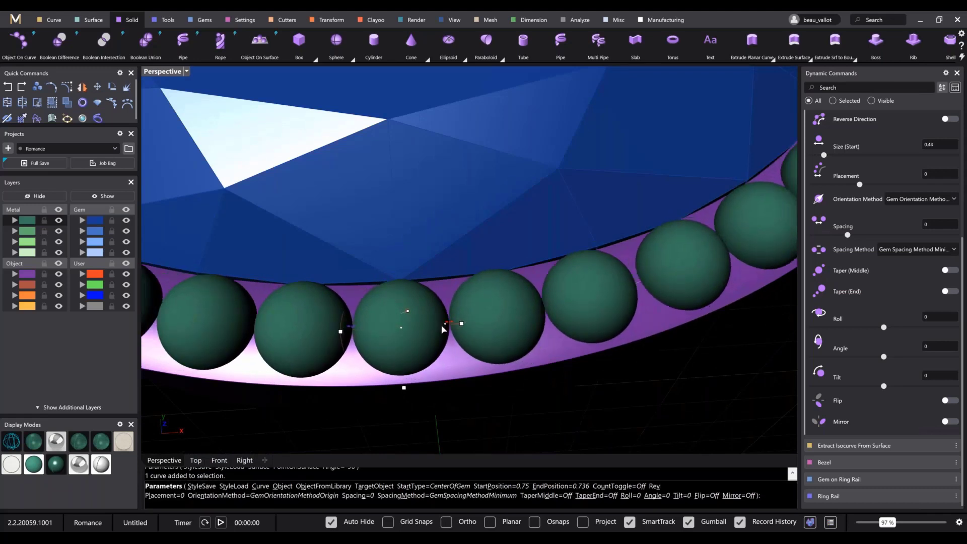
pyautogui.scroll(-10, 433, 325)
pyautogui.press('Return')
# Inspect how the row of spheres sits on the bezel's rim from the side, from above and close up
pyautogui.moveTo(367, 349); pyautogui.dragTo(382, 287, button='right')
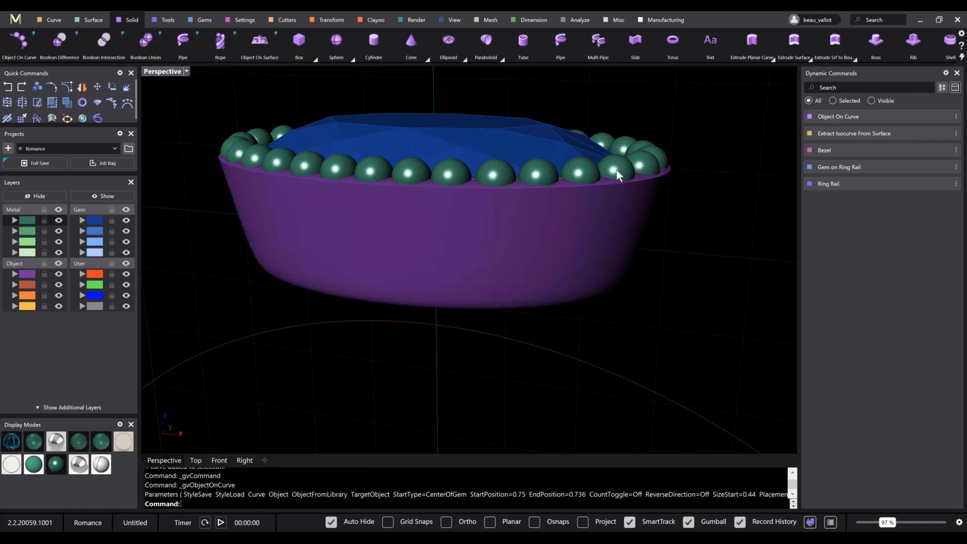
pyautogui.moveTo(697, 190); pyautogui.dragTo(700, 230, button='right')
pyautogui.click(668, 178)
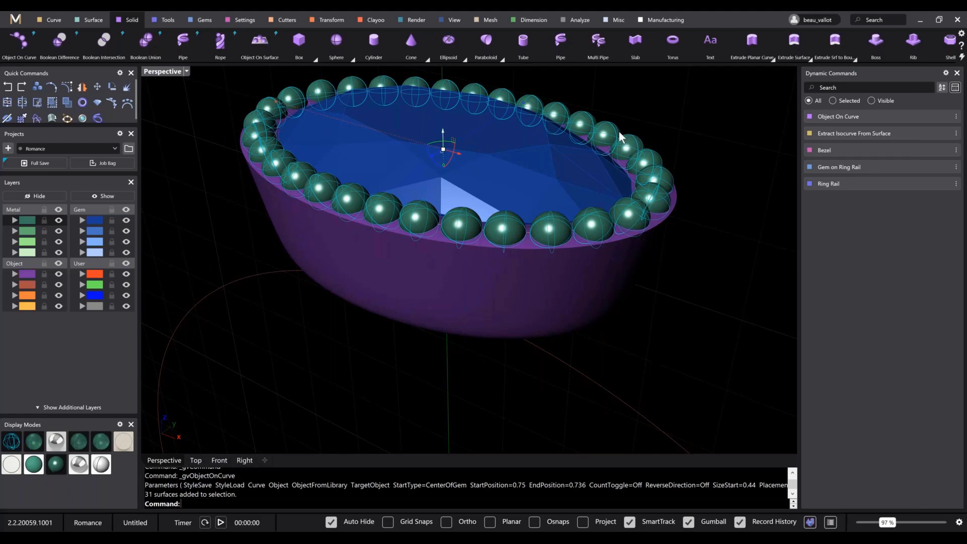
pyautogui.press('Escape')
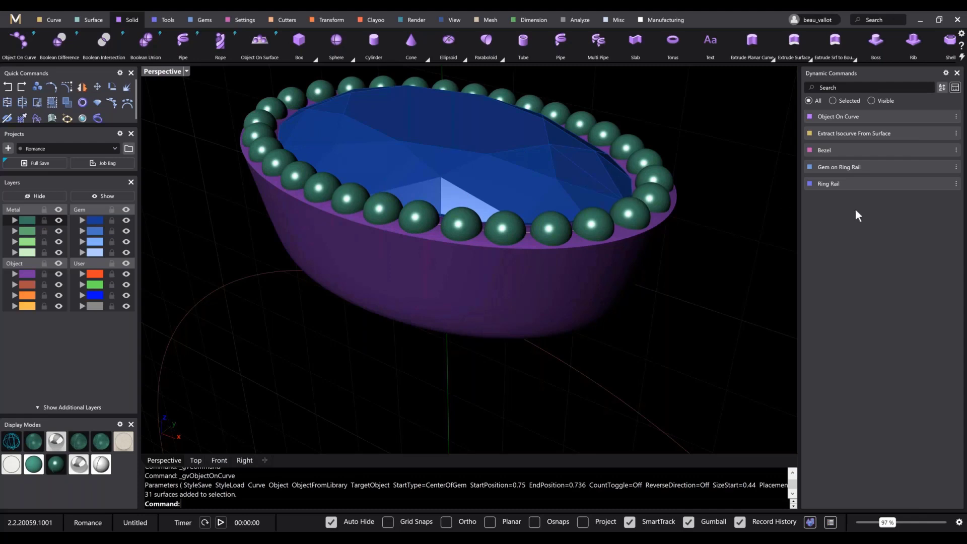
pyautogui.moveTo(666, 163); pyautogui.dragTo(657, 187, button='right')
pyautogui.scroll(2, 667, 221)
pyautogui.scroll(-5, 658, 187)
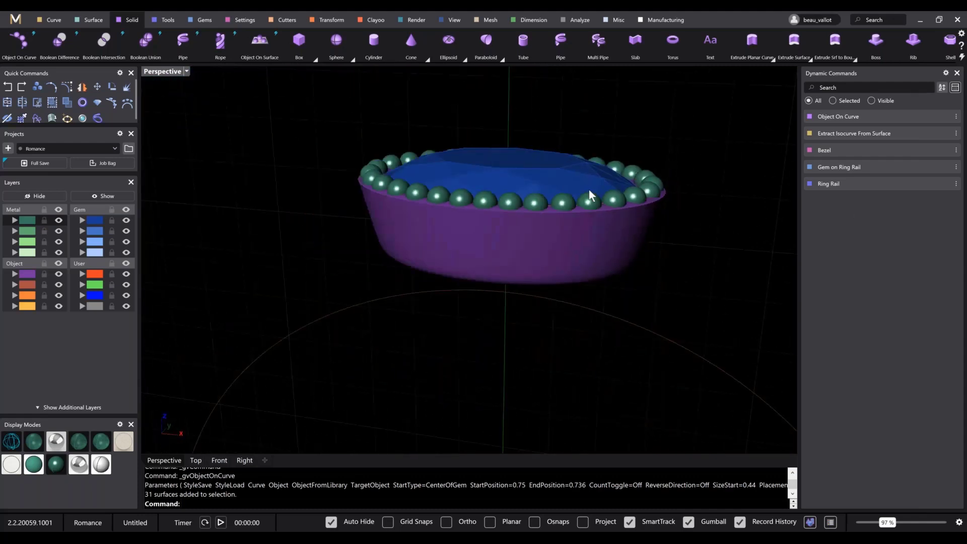
pyautogui.moveTo(588, 189); pyautogui.dragTo(631, 176, button='right')
pyautogui.scroll(4, 631, 177)
pyautogui.scroll(4, 620, 170)
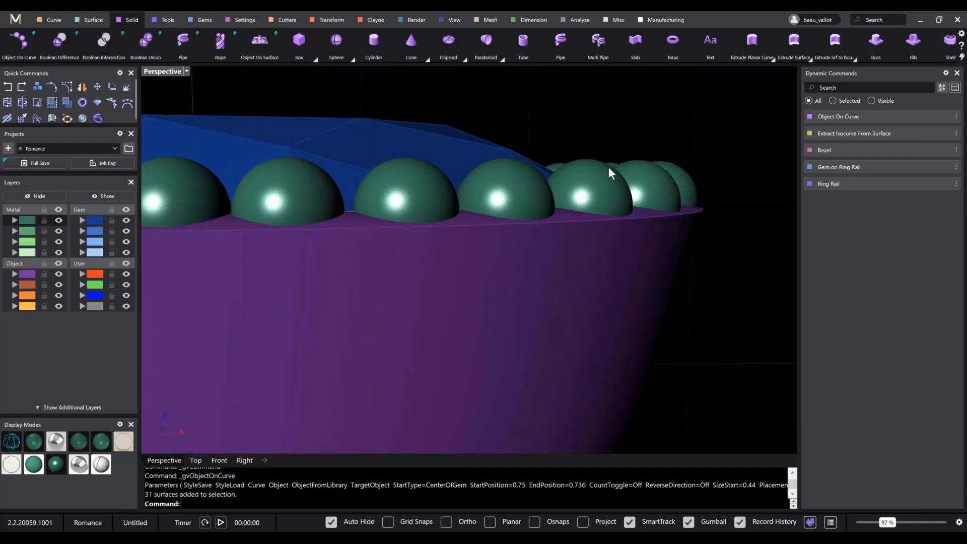
pyautogui.scroll(-5, 609, 168)
pyautogui.moveTo(623, 171); pyautogui.dragTo(617, 259, button='right')
pyautogui.scroll(-3, 617, 224)
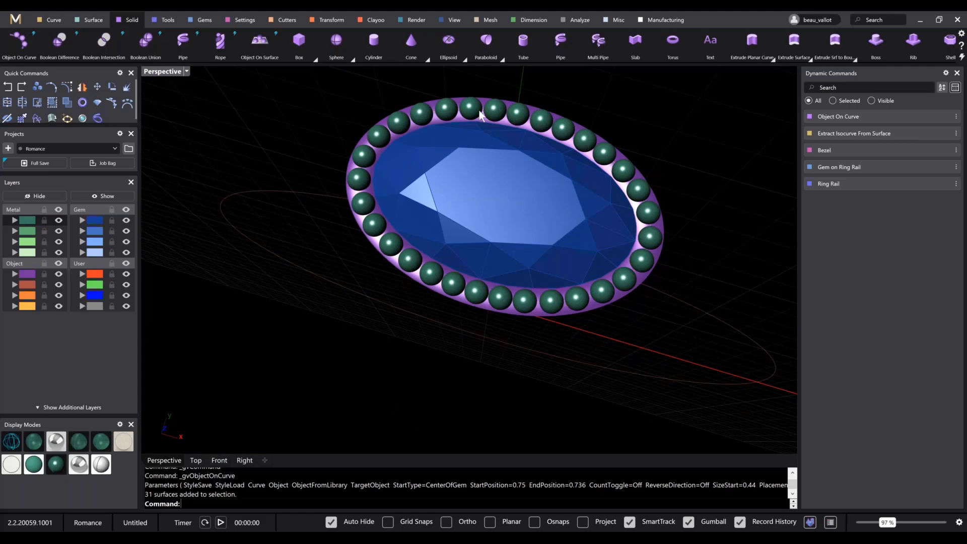
pyautogui.moveTo(443, 191); pyautogui.dragTo(478, 121, button='right')
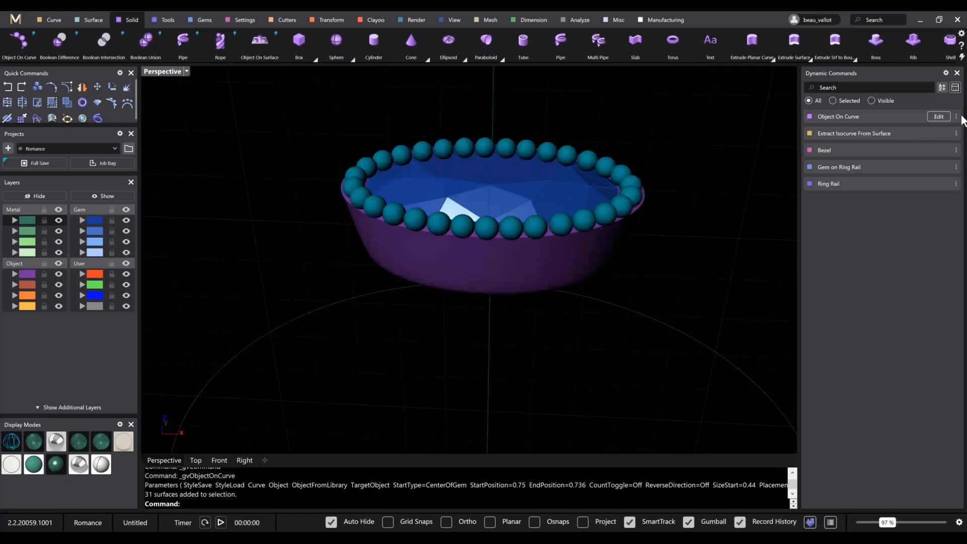
# Hide the row of spheres and examine the isocurve's position along the bezel's rim
pyautogui.click(959, 119)
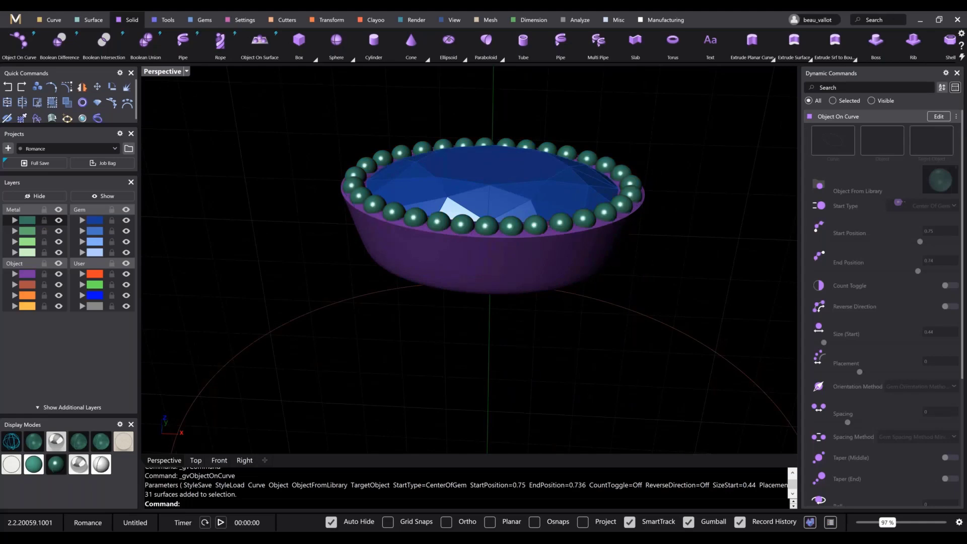
pyautogui.click(956, 117)
pyautogui.click(938, 137)
pyautogui.moveTo(729, 155); pyautogui.dragTo(642, 200, button='right')
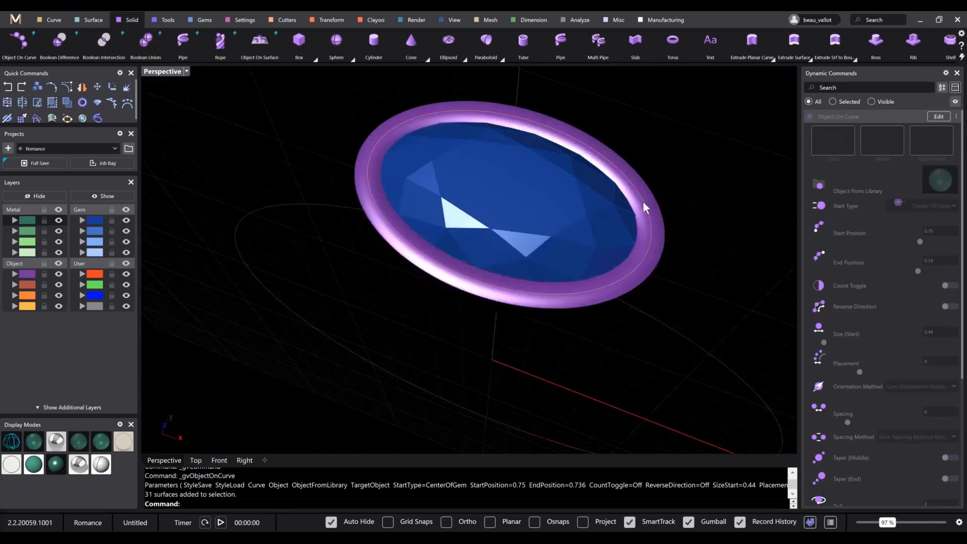
pyautogui.click(643, 202)
pyautogui.click(679, 159)
pyautogui.moveTo(666, 204); pyautogui.dragTo(669, 190, button='right')
pyautogui.scroll(2, 671, 189)
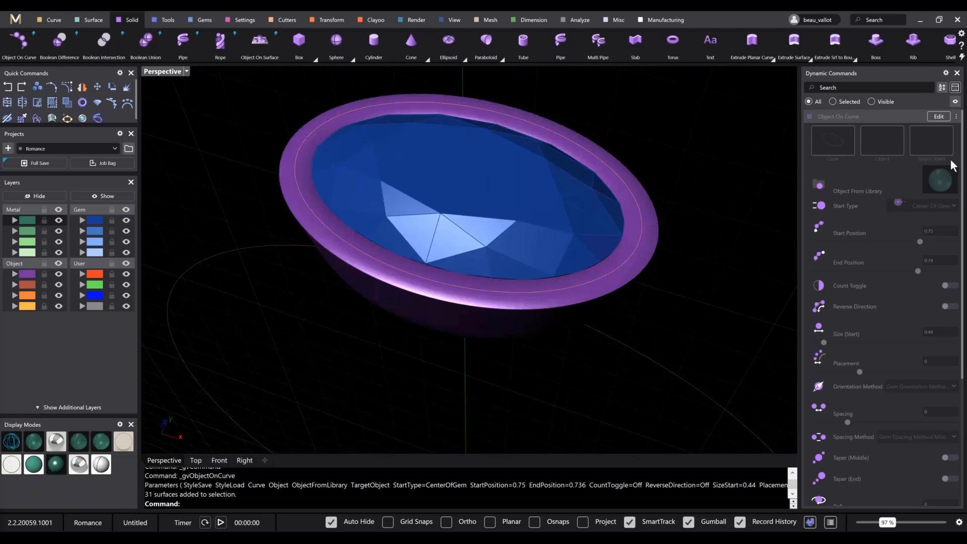
pyautogui.moveTo(676, 140); pyautogui.dragTo(675, 122, button='right')
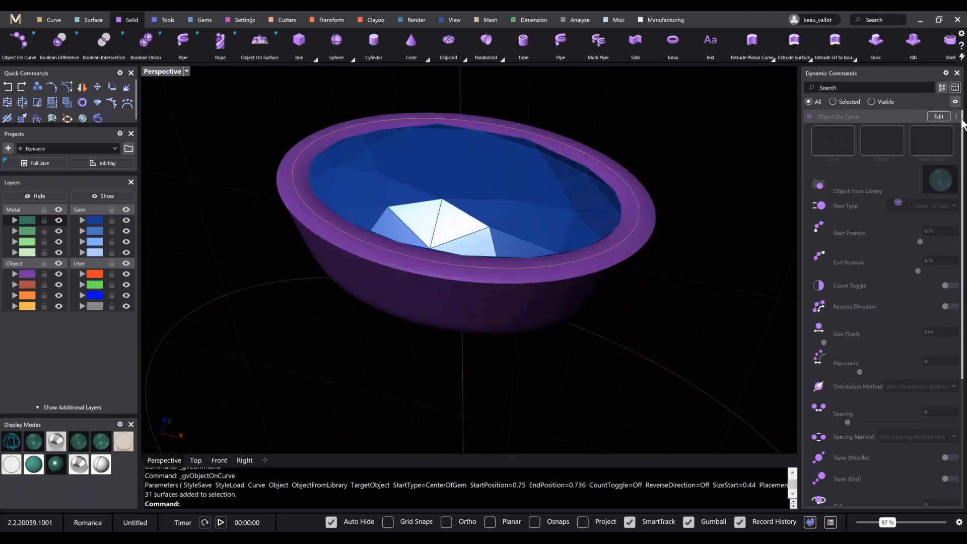
# Show the hidden spheres again and check their position on the rim
pyautogui.click(956, 116)
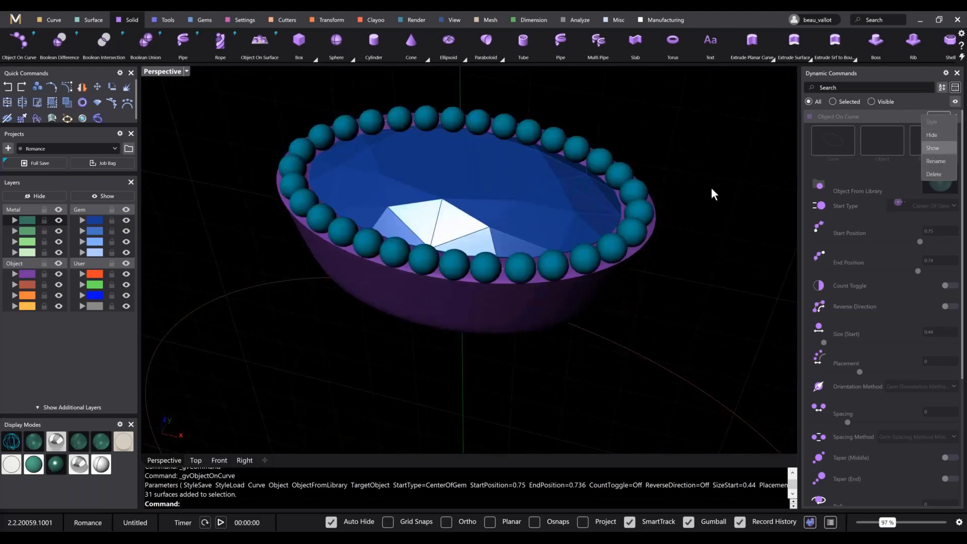
pyautogui.moveTo(660, 184); pyautogui.dragTo(652, 176, button='right')
pyautogui.scroll(4, 651, 177)
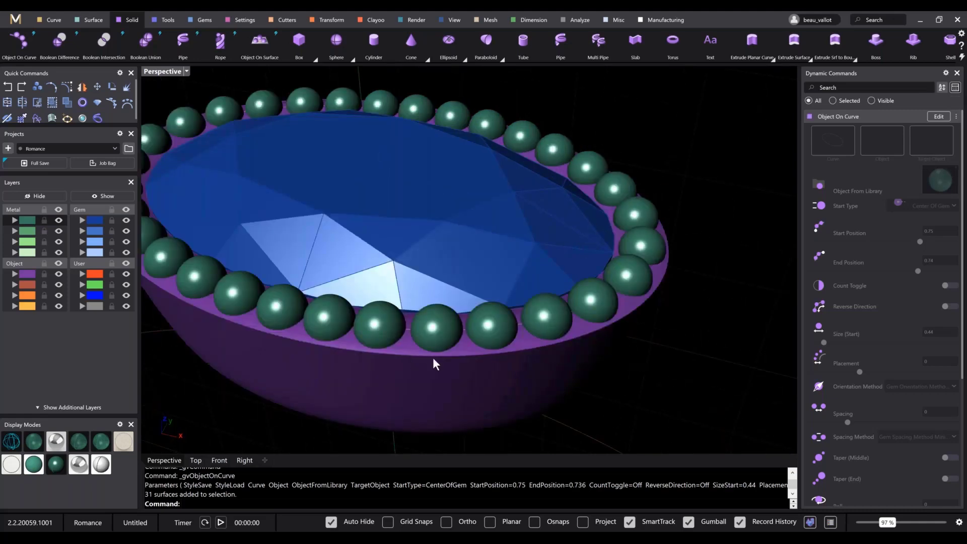
# Edit the extracted isocurve, moving it slightly inward on the bezel's rim towards the gem, and finish the edit
pyautogui.click(853, 117)
pyautogui.click(938, 133)
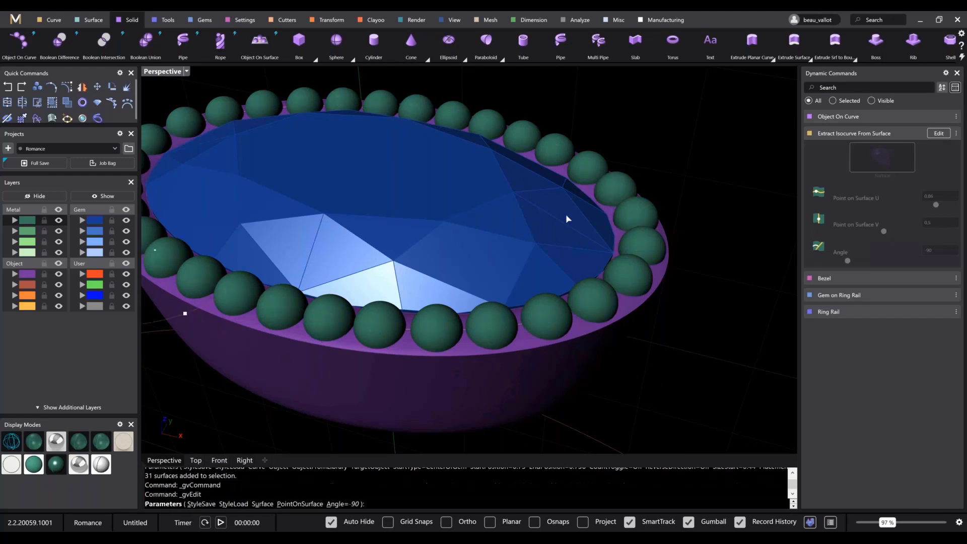
pyautogui.moveTo(568, 219); pyautogui.dragTo(383, 287, button='right')
pyautogui.scroll(-8, 494, 237)
pyautogui.scroll(8, 381, 286)
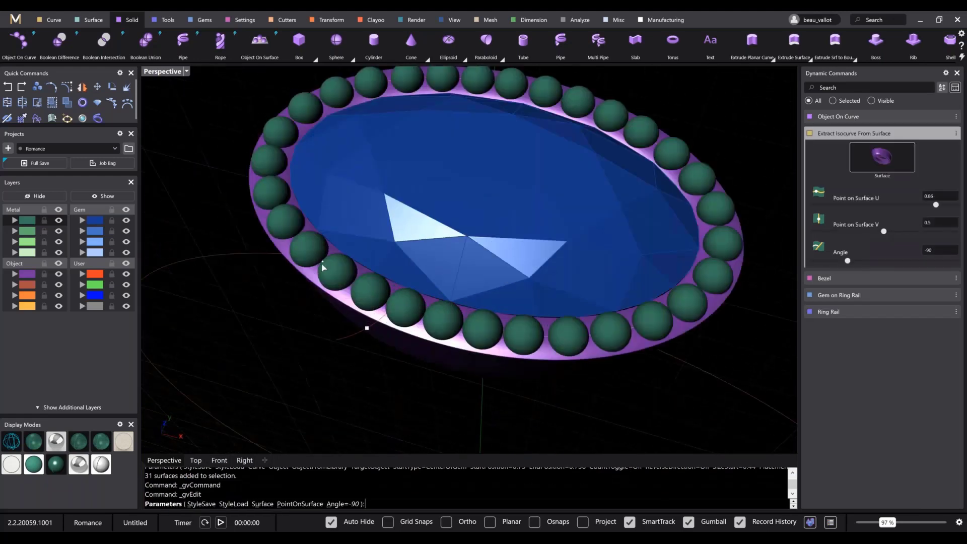
pyautogui.moveTo(323, 265); pyautogui.dragTo(327, 259)
pyautogui.scroll(5, 321, 266)
pyautogui.scroll(-9, 355, 283)
pyautogui.moveTo(355, 285); pyautogui.dragTo(361, 318, button='right')
pyautogui.scroll(4, 361, 318)
pyautogui.rightClick(413, 322)
# Examine the shifted spheres against the gem and the bezel's outer edge from above and from the side
pyautogui.moveTo(422, 324); pyautogui.dragTo(471, 372, button='right')
pyautogui.scroll(-6, 432, 367)
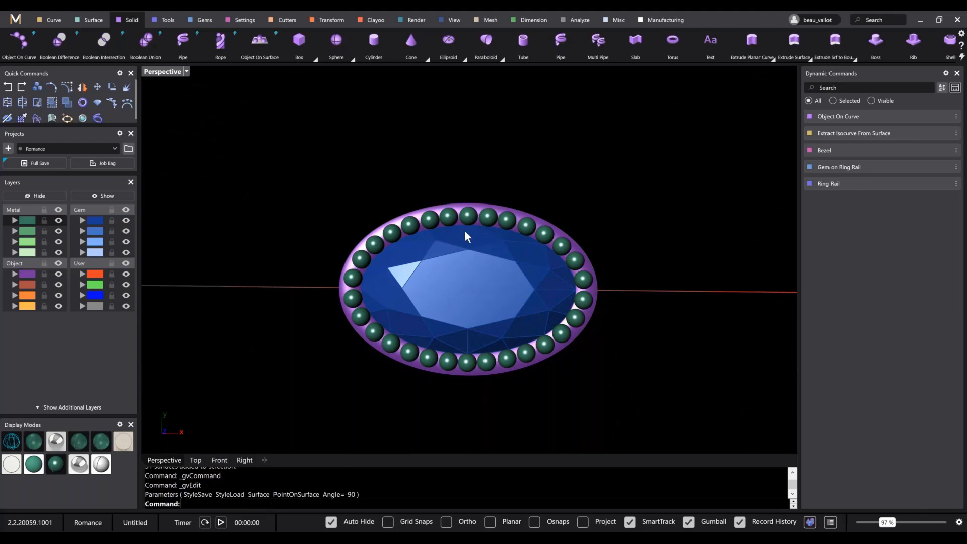
pyautogui.moveTo(465, 230); pyautogui.dragTo(448, 218, button='right')
pyautogui.scroll(5, 446, 215)
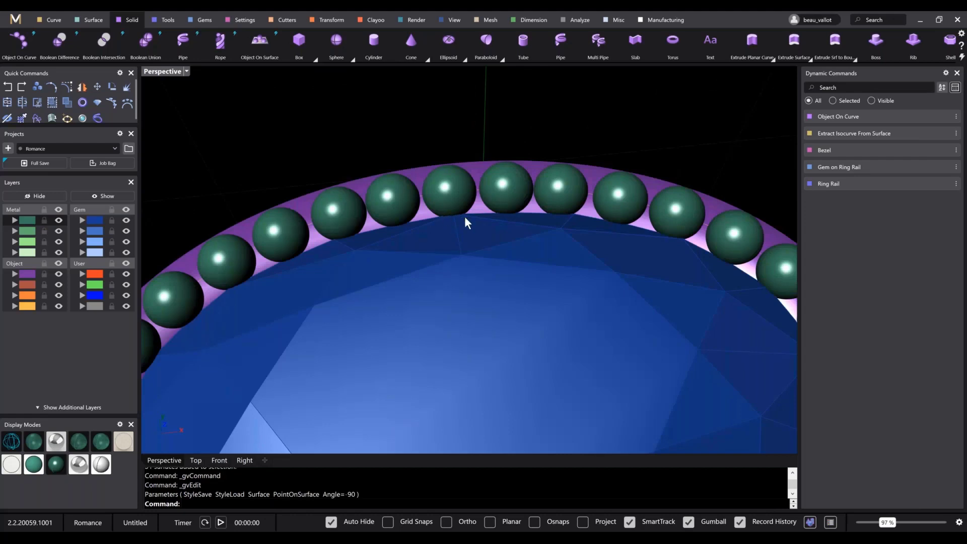
pyautogui.scroll(-5, 461, 216)
pyautogui.moveTo(455, 253); pyautogui.dragTo(449, 177, button='right')
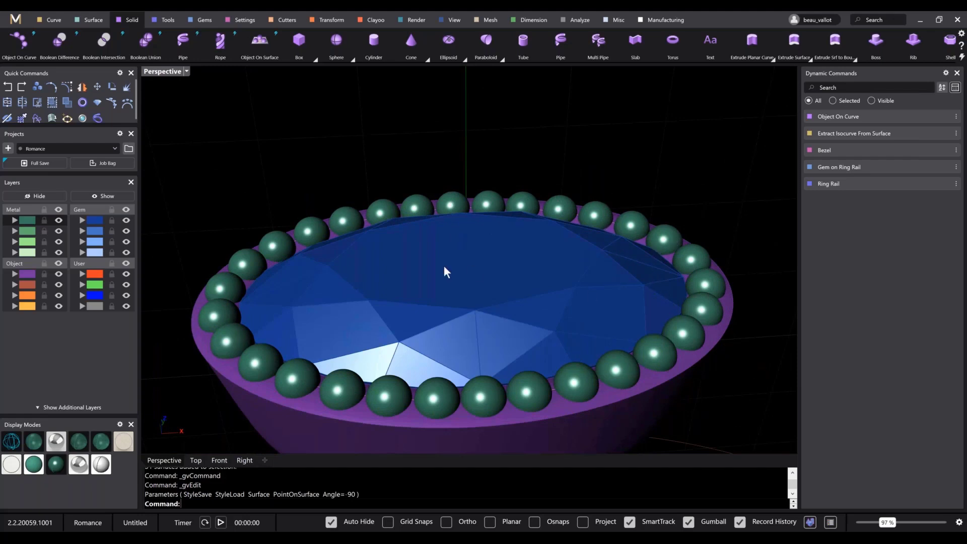
pyautogui.scroll(-5, 489, 307)
pyautogui.moveTo(490, 304); pyautogui.dragTo(493, 280, button='right')
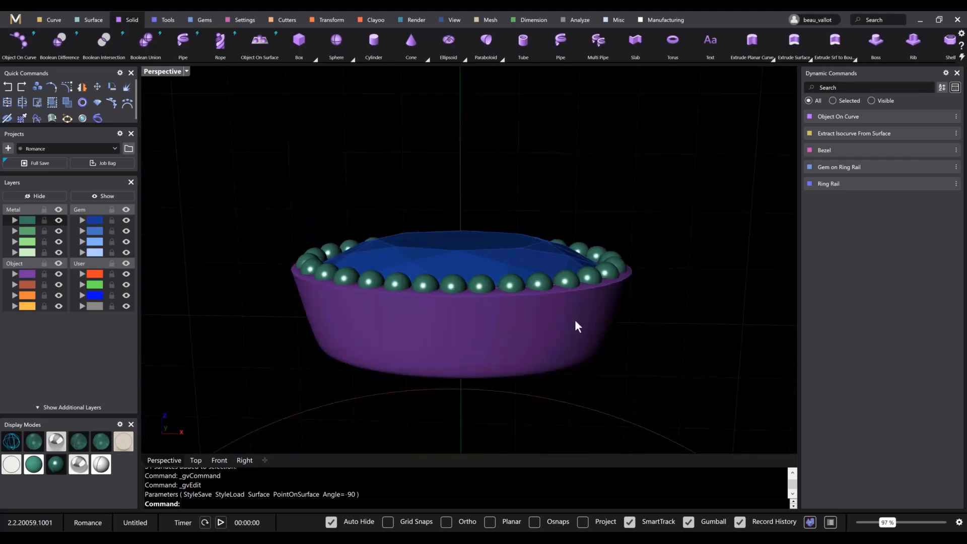
pyautogui.moveTo(574, 323); pyautogui.dragTo(526, 341, button='right')
pyautogui.scroll(2, 524, 343)
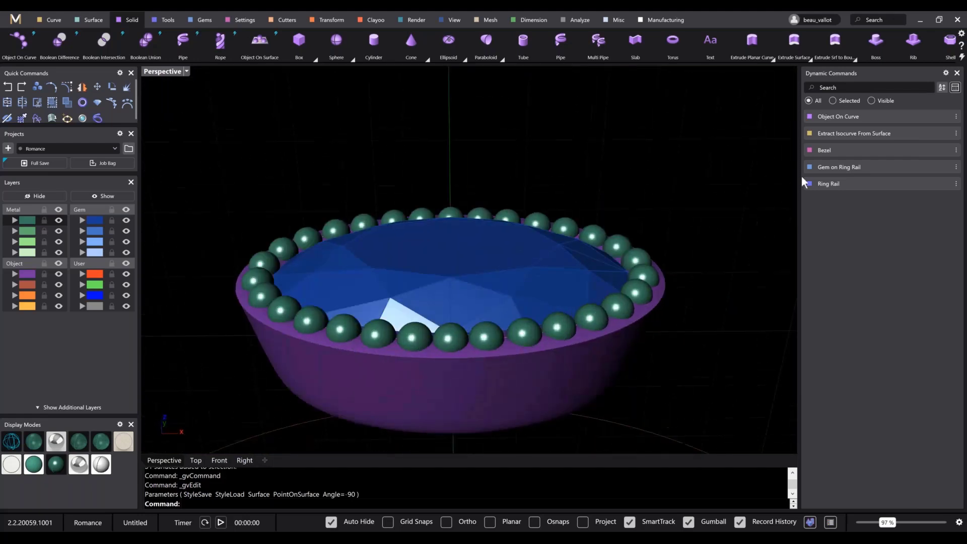
# Edit the Object On Curve spheres and set their spacing to -0.01 so that they overlap slightly
pyautogui.click(931, 121)
pyautogui.moveTo(438, 339); pyautogui.dragTo(432, 405, button='right')
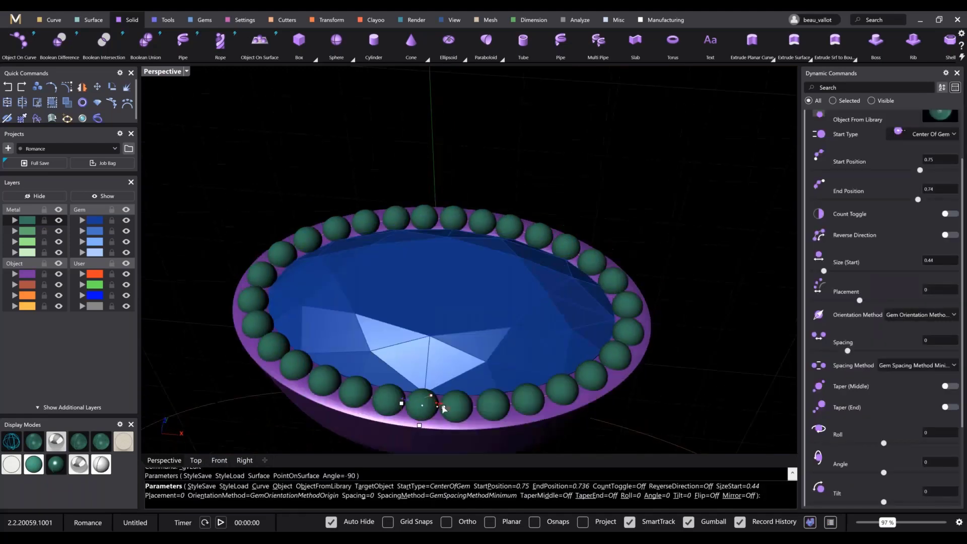
pyautogui.scroll(5, 398, 405)
pyautogui.scroll(2, 393, 403)
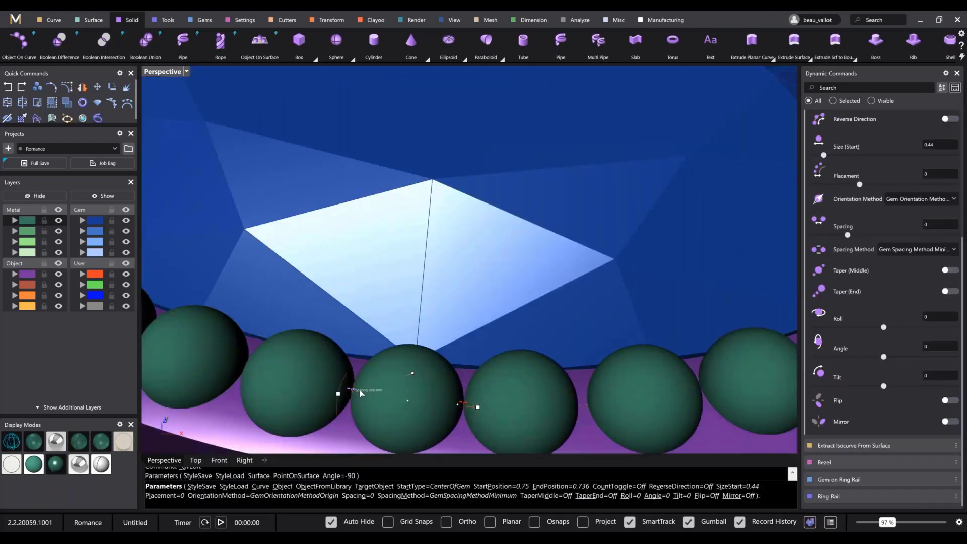
pyautogui.moveTo(361, 393); pyautogui.dragTo(356, 396)
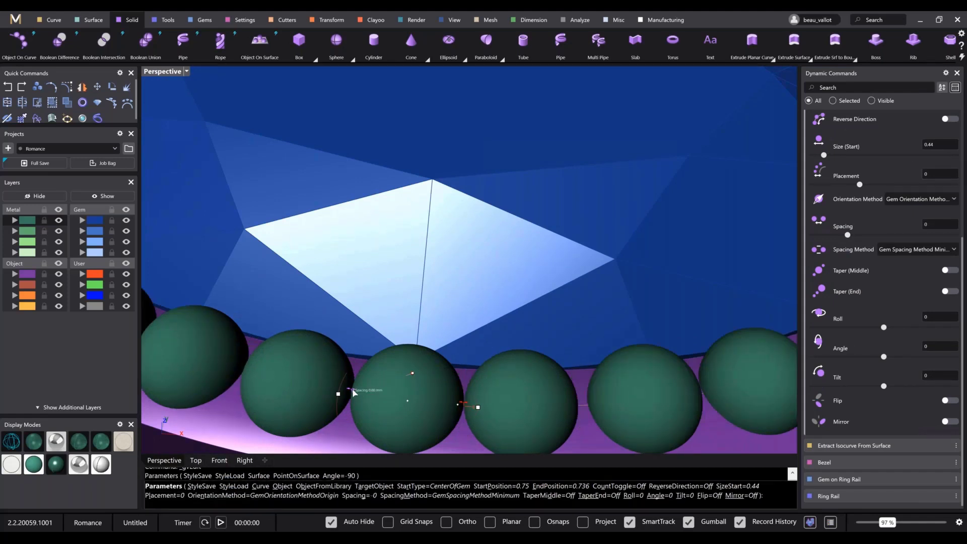
pyautogui.moveTo(360, 395)
pyautogui.mouseDown()
pyautogui.moveTo(375, 401)
pyautogui.moveTo(361, 393)
pyautogui.mouseUp()
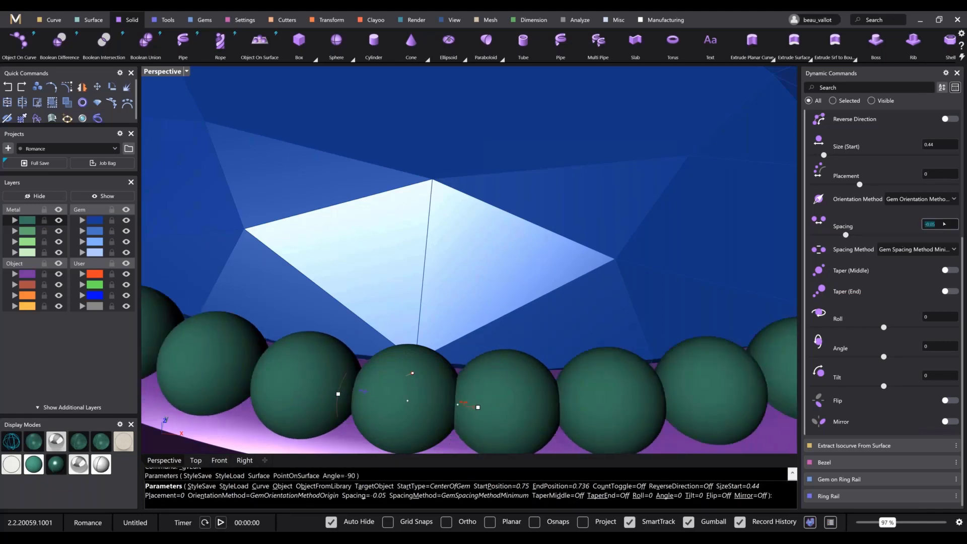
pyautogui.press('BackSpace')
pyautogui.press('Return')
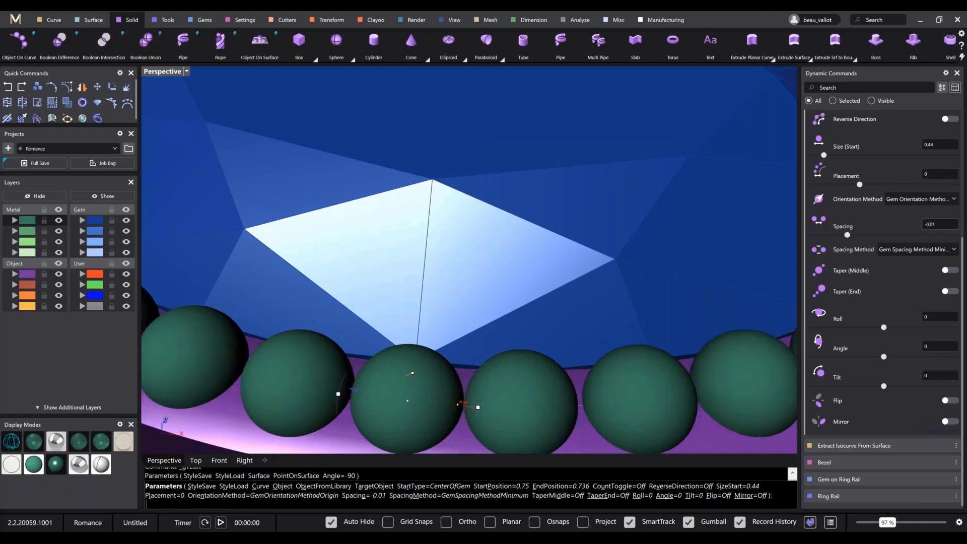
pyautogui.scroll(-6, 522, 398)
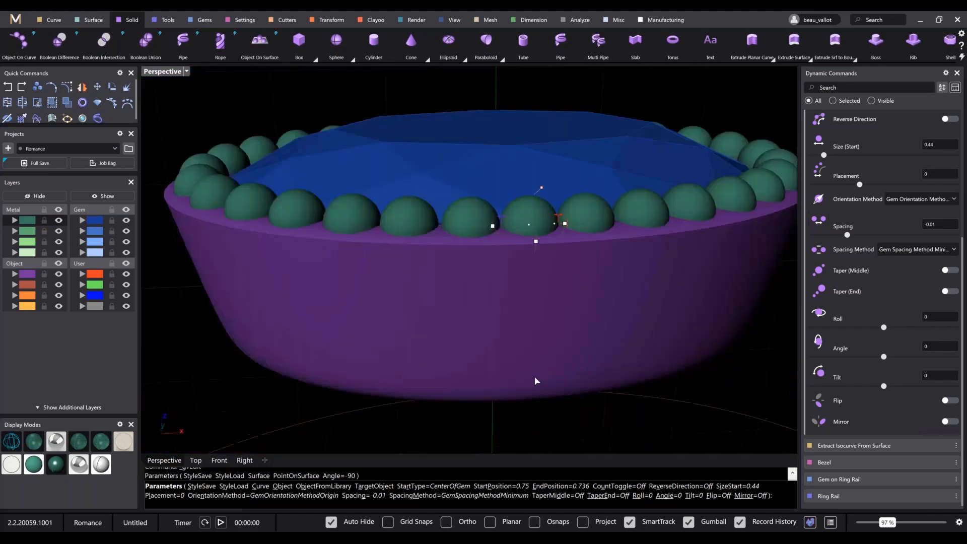
# Finish editing the rim spheres and check the beaded bezel from below, above and the side
pyautogui.rightClick(704, 372)
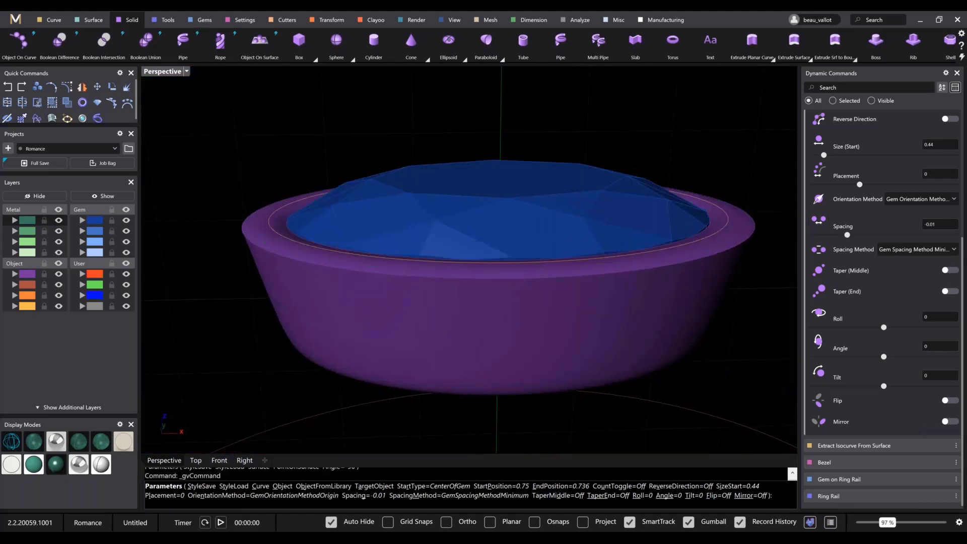
pyautogui.moveTo(609, 390); pyautogui.dragTo(598, 361, button='right')
pyautogui.scroll(-8, 599, 373)
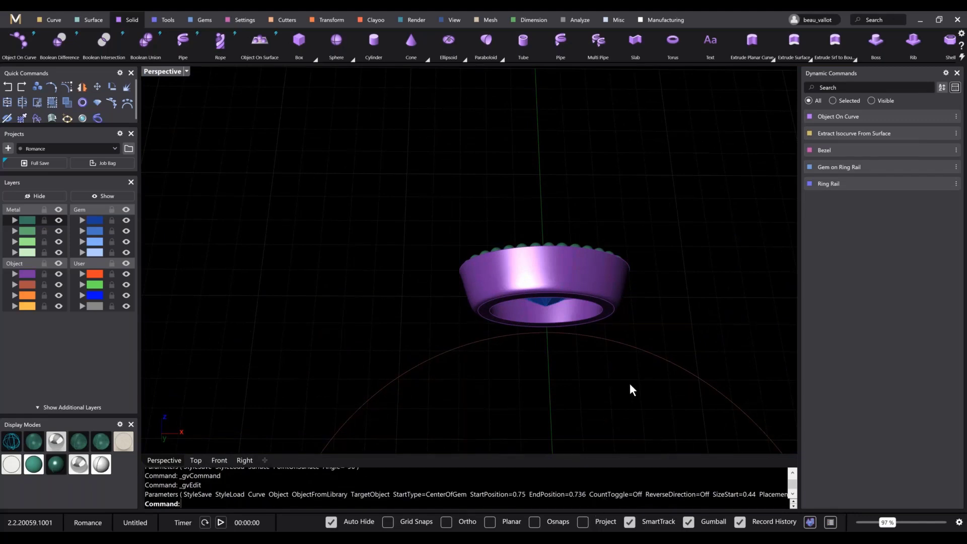
pyautogui.moveTo(629, 384); pyautogui.dragTo(677, 448, button='right')
pyautogui.moveTo(557, 361); pyautogui.dragTo(584, 403, button='right')
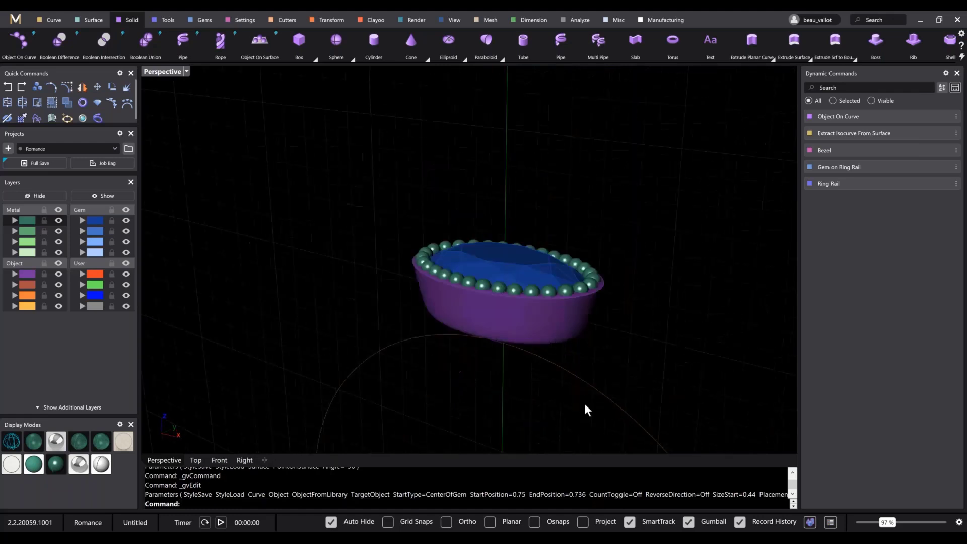
pyautogui.moveTo(574, 348); pyautogui.dragTo(520, 206, button='right')
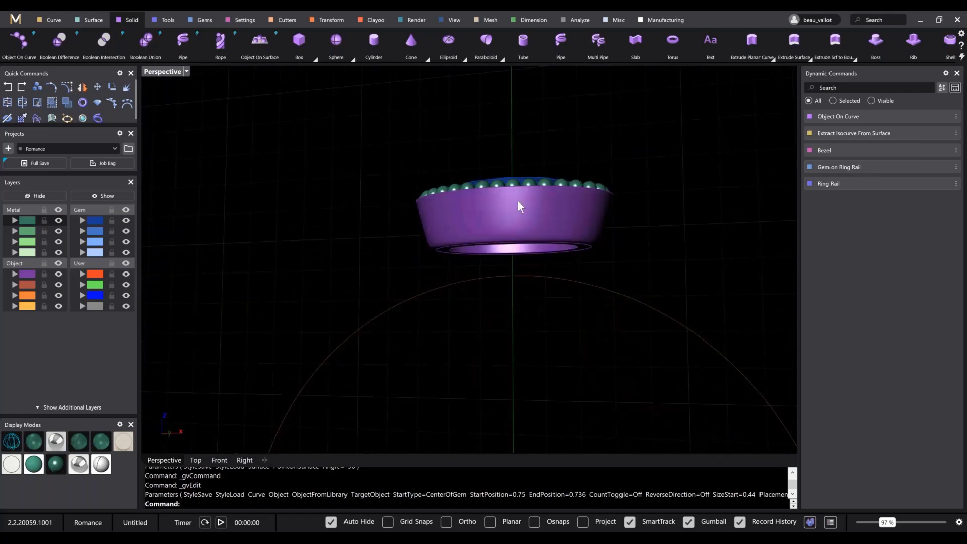
# Add a halo of round diamonds around the large oval centre gem
pyautogui.click(243, 20)
pyautogui.click(291, 56)
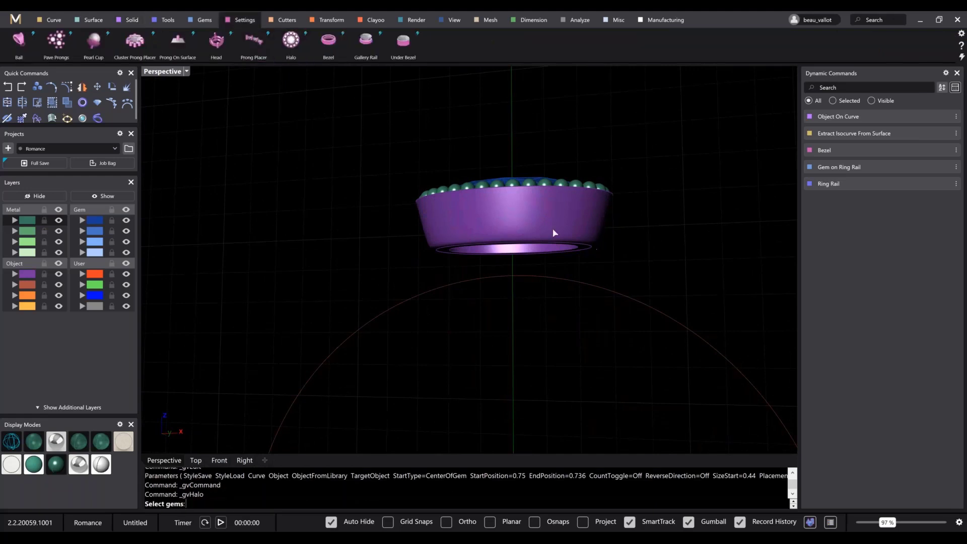
pyautogui.moveTo(504, 158); pyautogui.dragTo(514, 196, button='right')
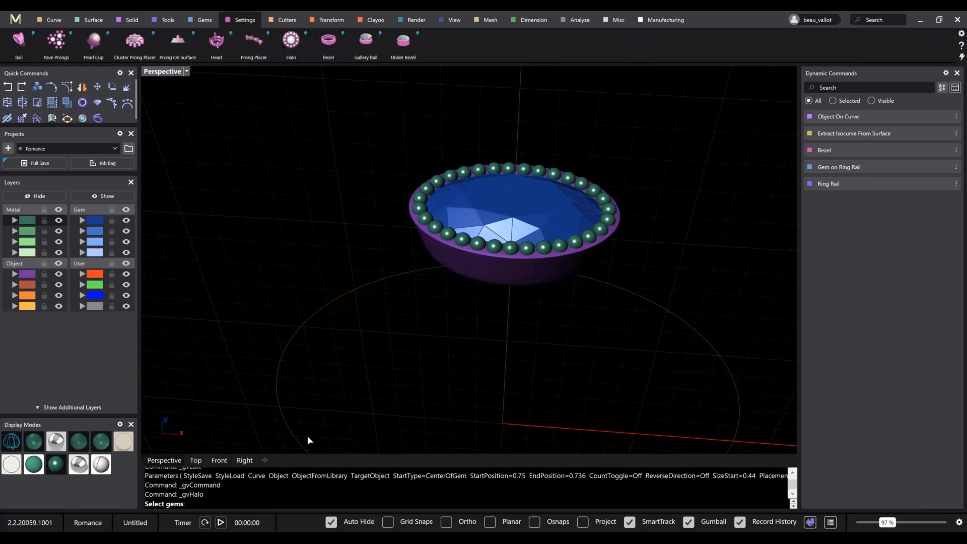
pyautogui.click(542, 196)
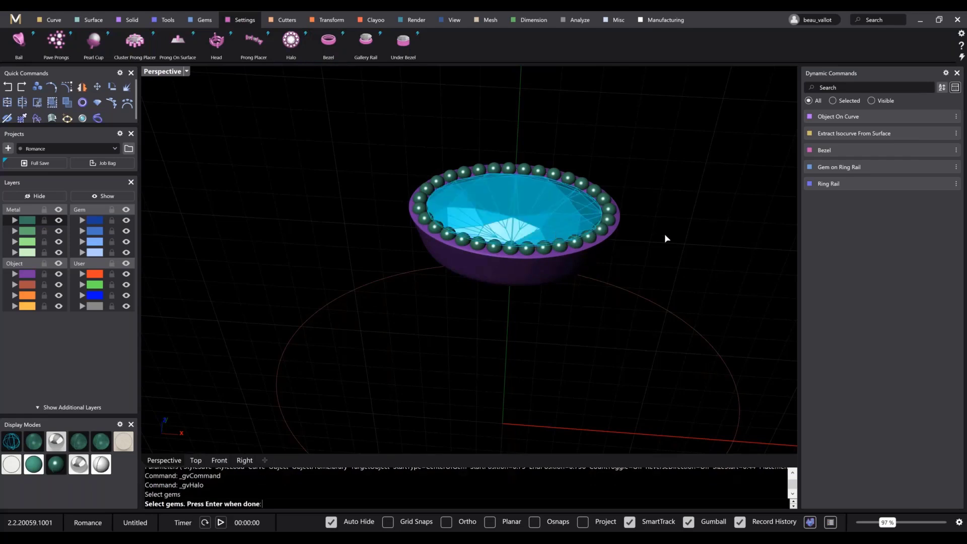
pyautogui.press('Return')
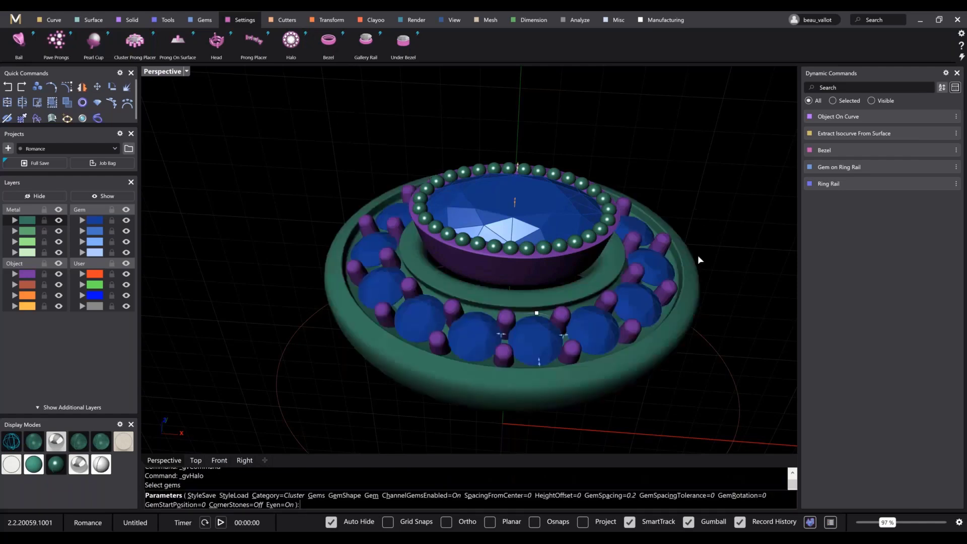
# Try giving the halo gems a slight height offset
pyautogui.moveTo(580, 321); pyautogui.dragTo(637, 269, button='right')
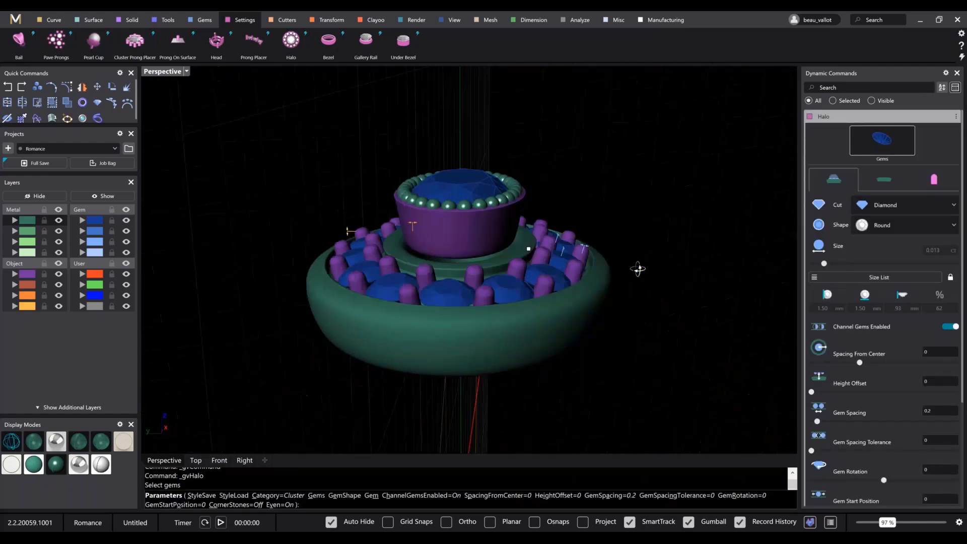
pyautogui.scroll(5, 349, 237)
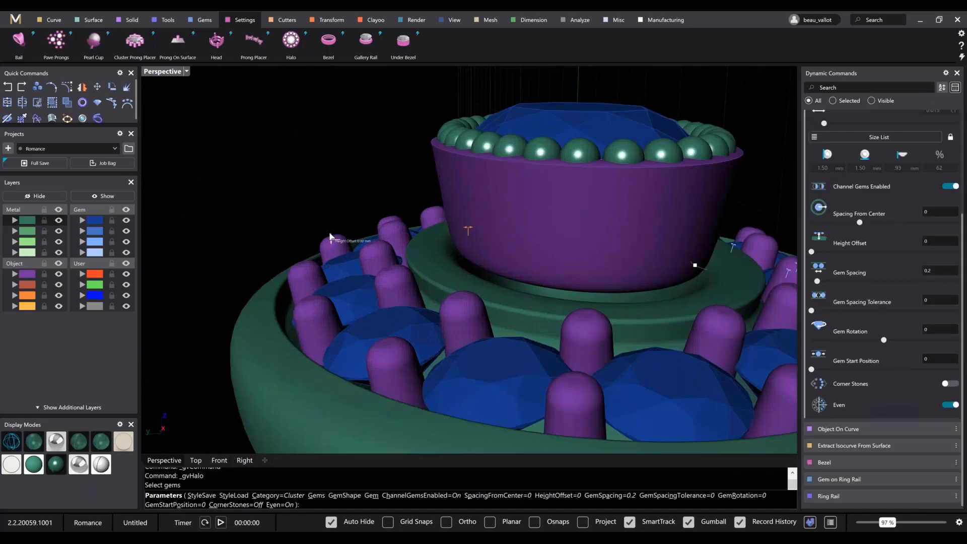
pyautogui.moveTo(330, 236); pyautogui.dragTo(327, 232)
pyautogui.moveTo(324, 231); pyautogui.dragTo(321, 245)
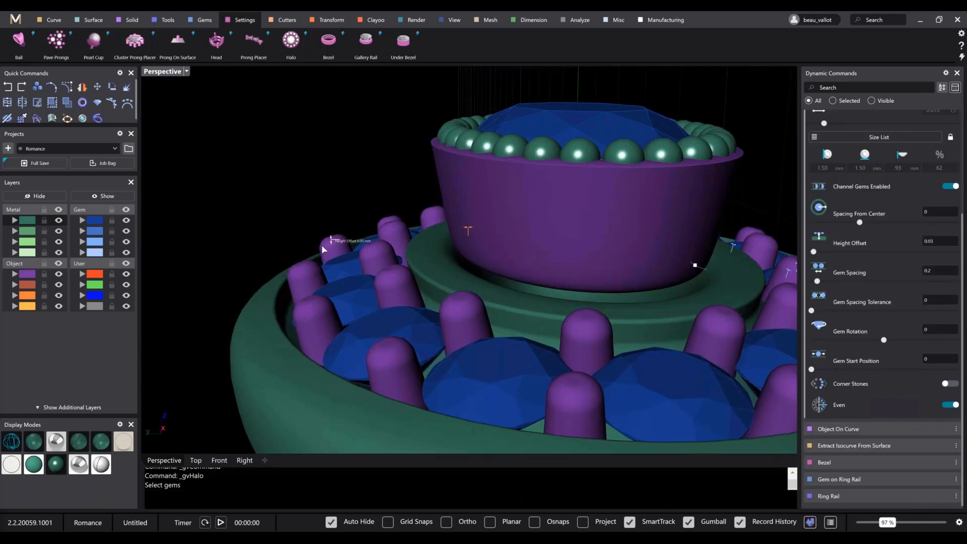
pyautogui.moveTo(417, 253); pyautogui.dragTo(499, 280, button='right')
# Reduce the halo's round gems to 1 mm in diameter
pyautogui.scroll(-6, 498, 279)
pyautogui.moveTo(630, 292); pyautogui.dragTo(508, 319, button='right')
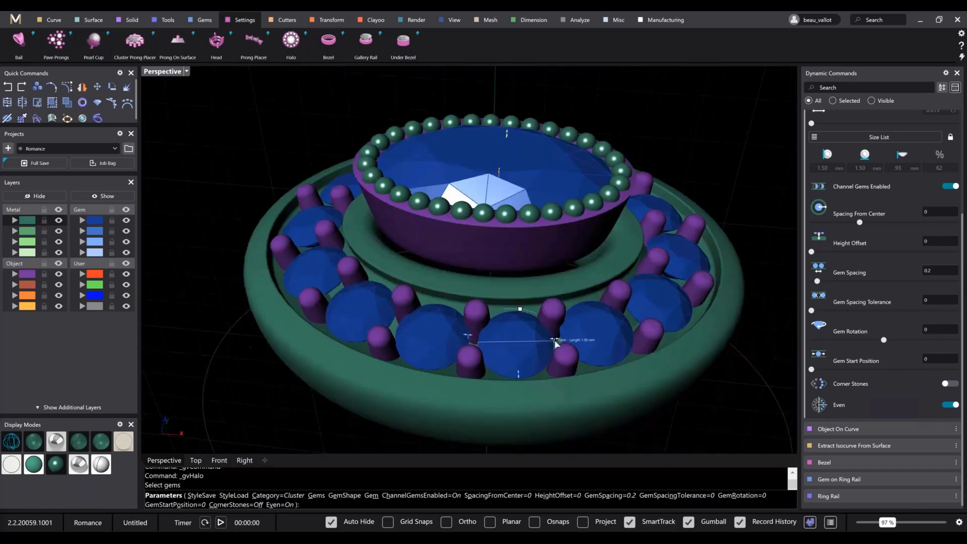
pyautogui.scroll(5, 549, 348)
pyautogui.moveTo(539, 347); pyautogui.dragTo(521, 347)
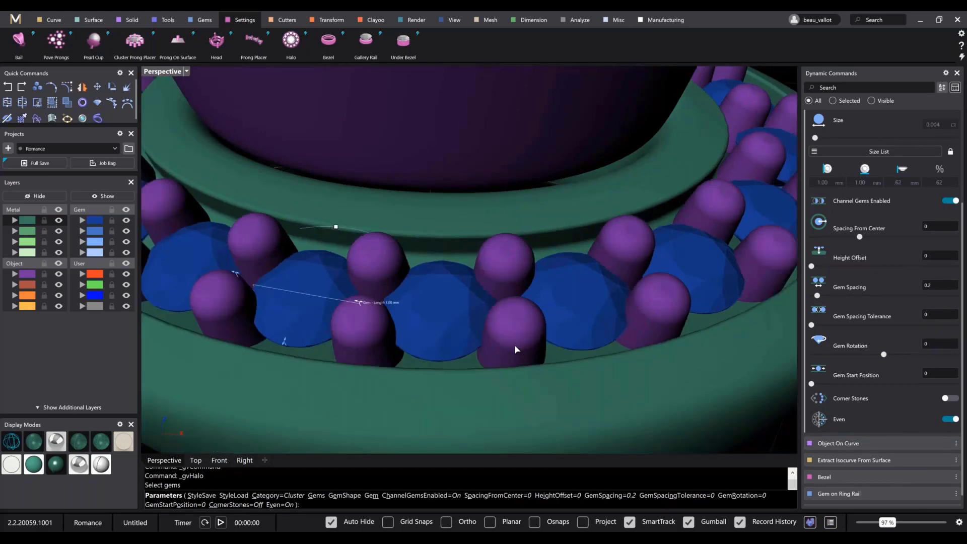
pyautogui.scroll(-4, 515, 344)
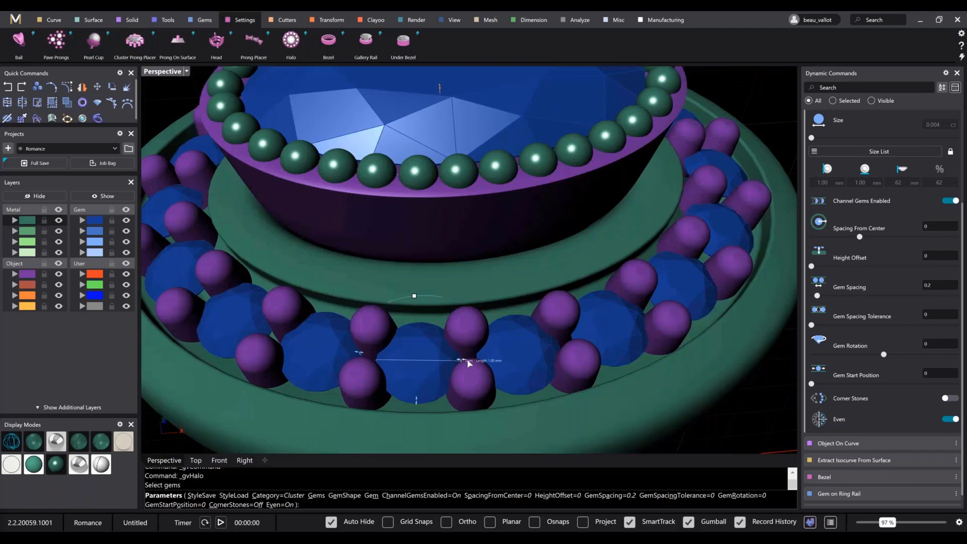
pyautogui.scroll(-5, 477, 365)
# Review the halo from the side together with its gem parameters, and finish creating it
pyautogui.moveTo(477, 364); pyautogui.dragTo(431, 210, button='right')
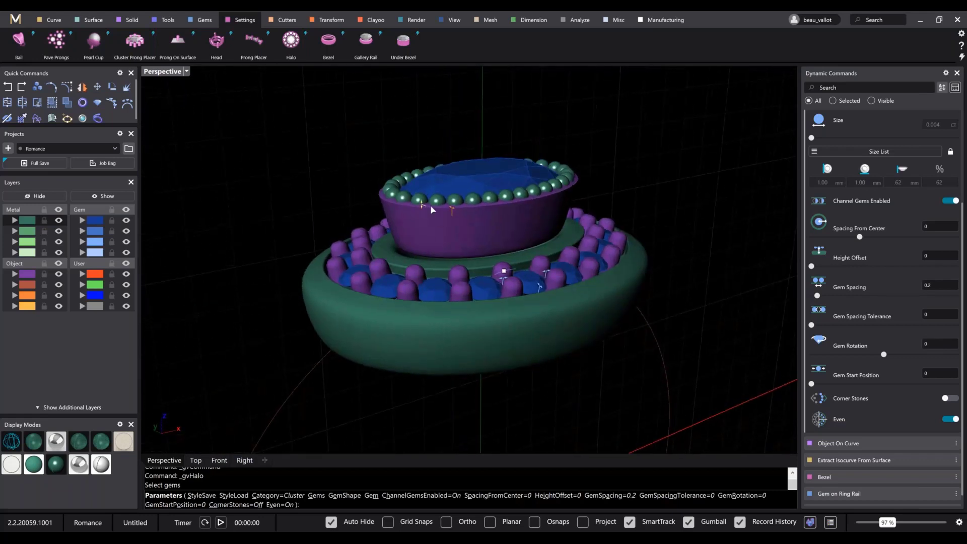
pyautogui.moveTo(438, 276); pyautogui.dragTo(462, 218, button='right')
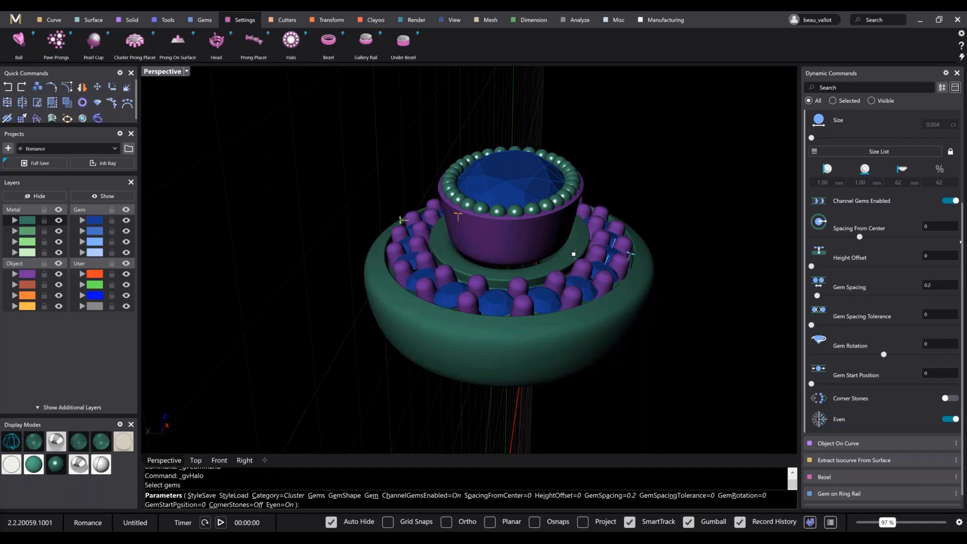
pyautogui.moveTo(962, 243); pyautogui.dragTo(962, 142)
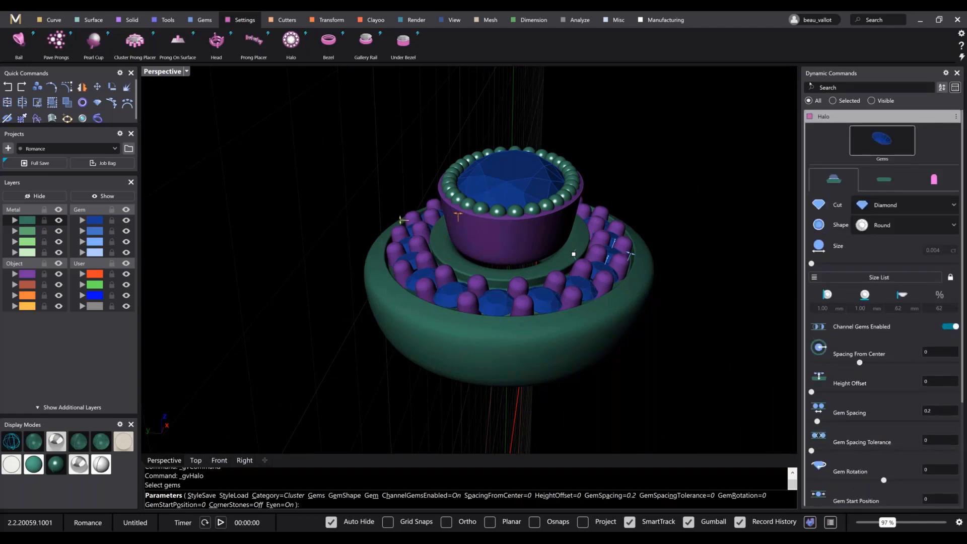
pyautogui.scroll(-4, 858, 385)
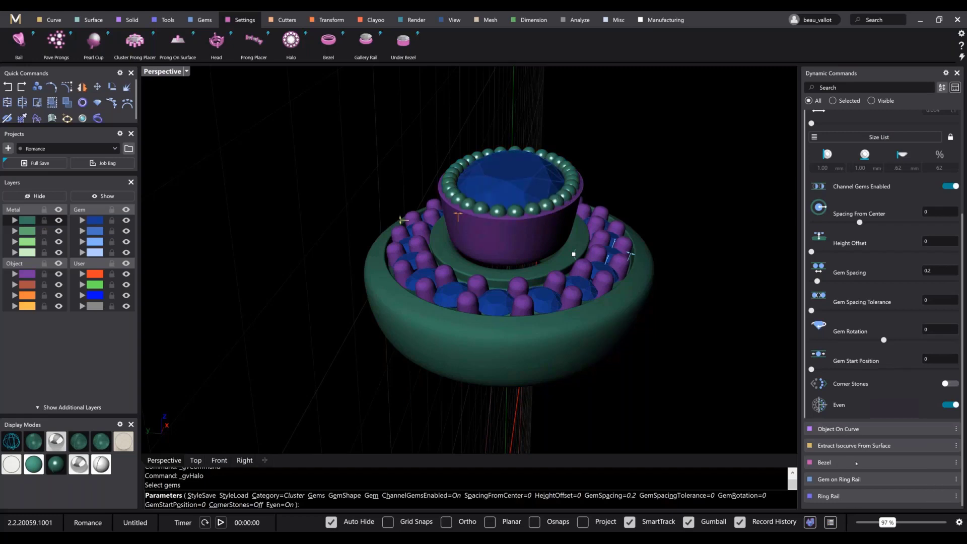
pyautogui.press('Return')
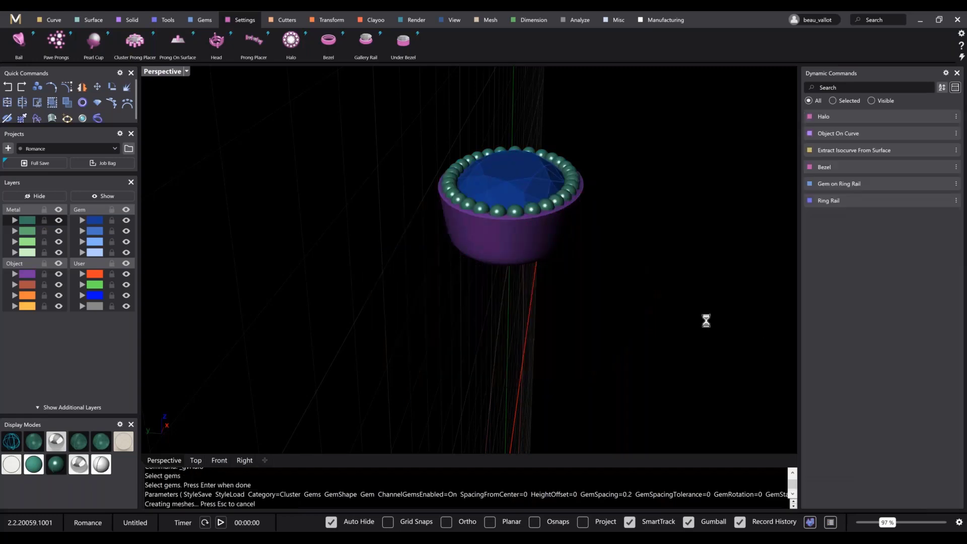
pyautogui.moveTo(666, 343); pyautogui.dragTo(374, 322, button='right')
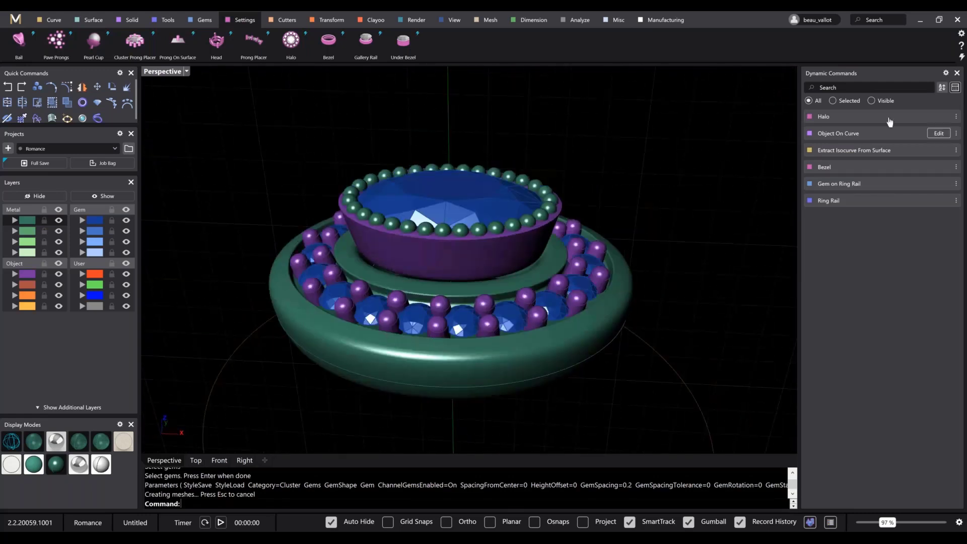
# Edit the halo and set its gem spacing to 0.15 mm
pyautogui.click(937, 117)
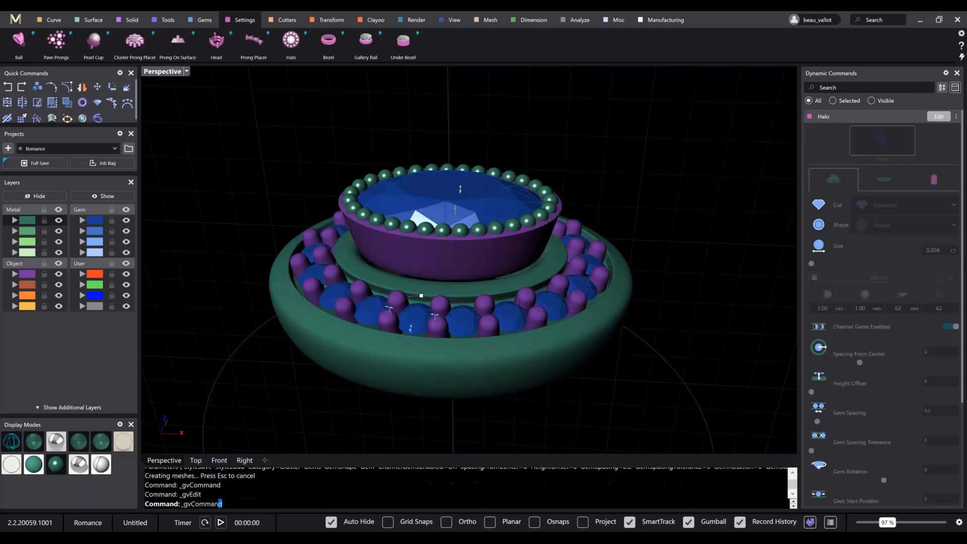
pyautogui.moveTo(715, 281); pyautogui.dragTo(472, 205, button='right')
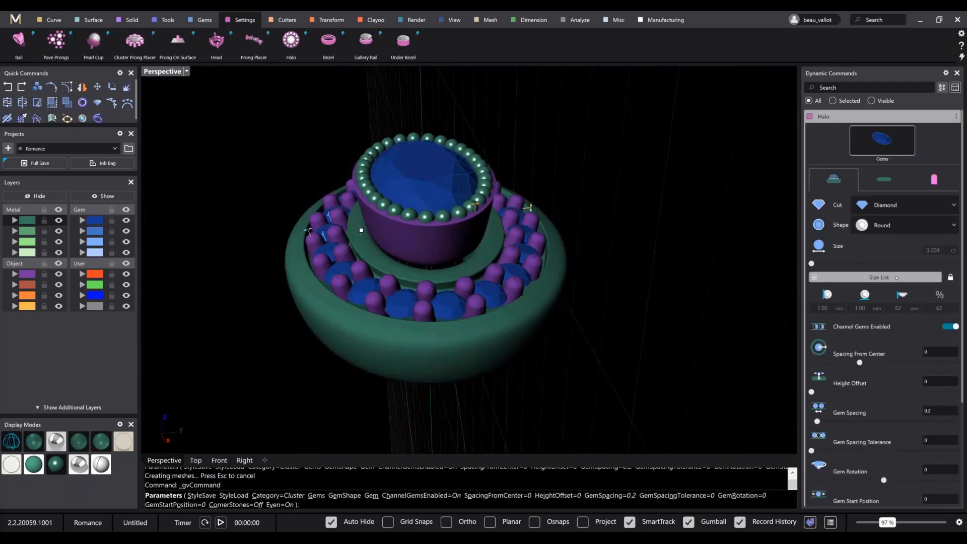
pyautogui.moveTo(752, 283)
pyautogui.mouseDown(button='right')
pyautogui.moveTo(742, 272)
pyautogui.moveTo(746, 280)
pyautogui.mouseUp(button='right')
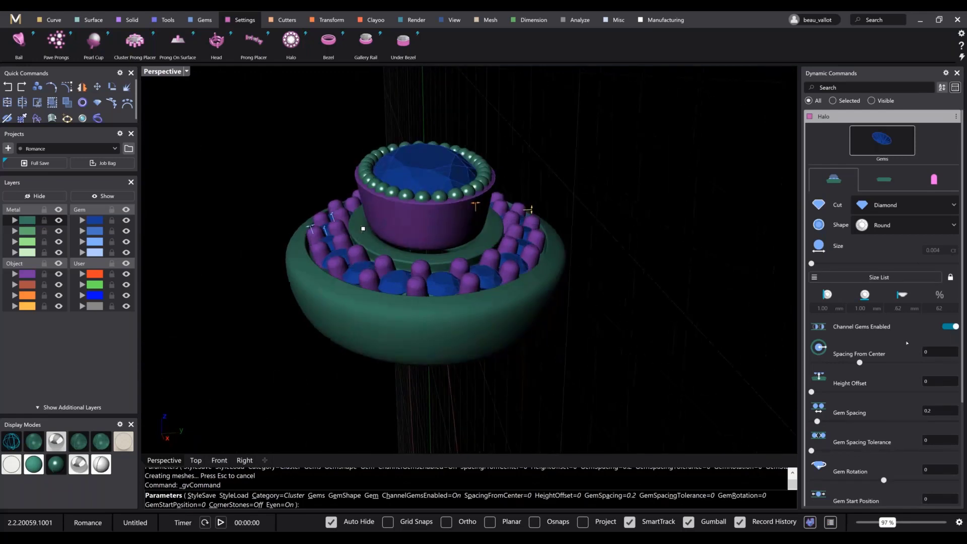
pyautogui.moveTo(962, 285); pyautogui.dragTo(962, 378)
pyautogui.moveTo(551, 245); pyautogui.dragTo(306, 222, button='right')
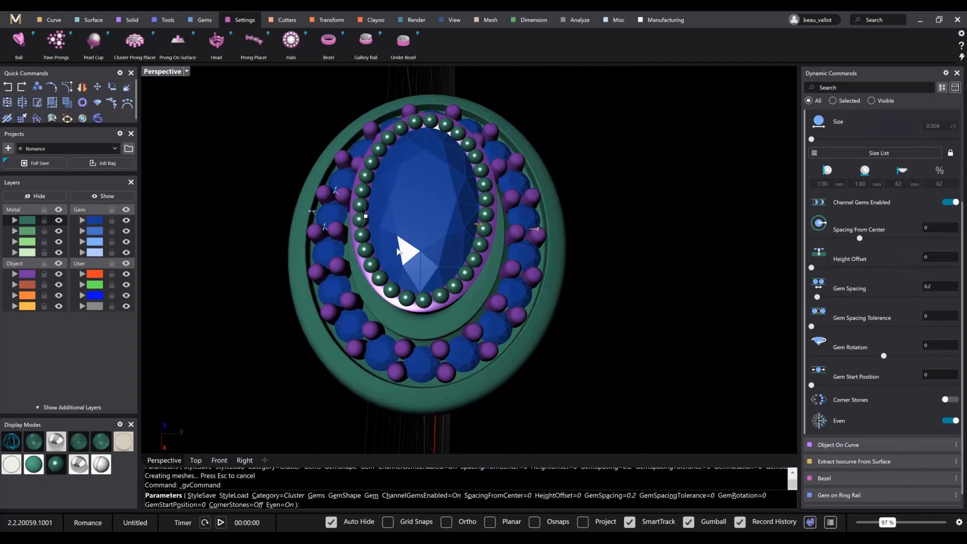
pyautogui.doubleClick(937, 291)
pyautogui.write('.15')
pyautogui.press('Return')
# Raise the halo towards the bezel's rim, with a halo placement of -0.1 mm
pyautogui.moveTo(667, 284); pyautogui.dragTo(583, 316, button='right')
pyautogui.moveTo(962, 250); pyautogui.dragTo(961, 157)
pyautogui.click(867, 182)
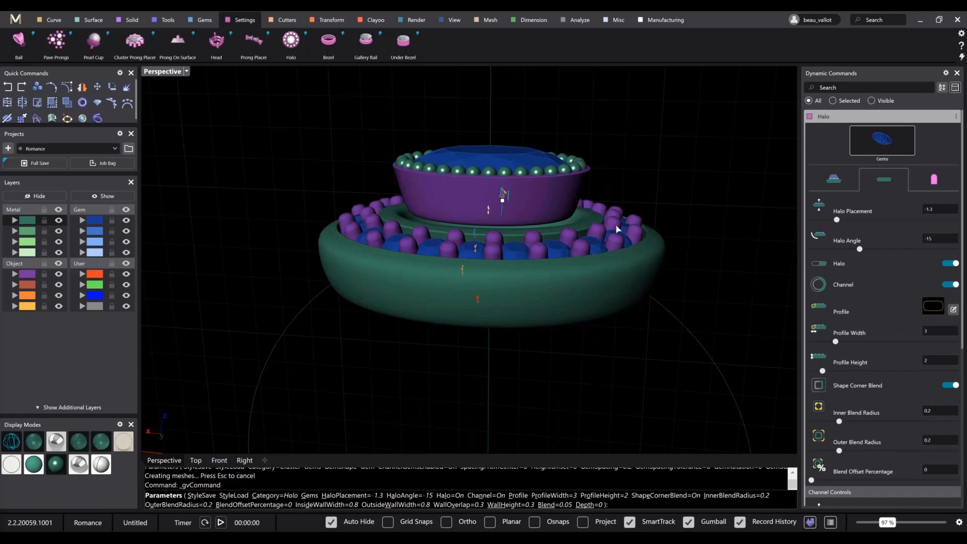
pyautogui.moveTo(618, 229); pyautogui.dragTo(540, 222, button='right')
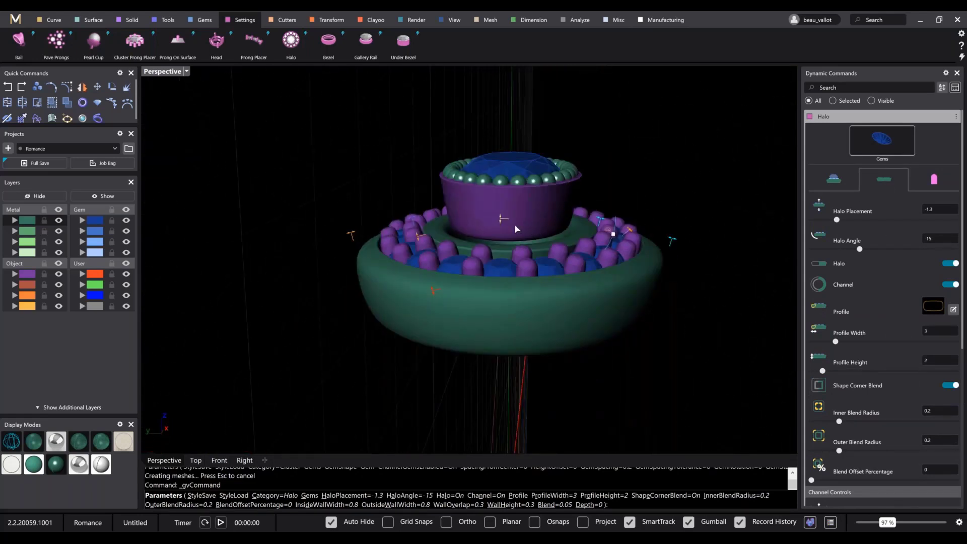
pyautogui.moveTo(503, 200); pyautogui.dragTo(503, 177)
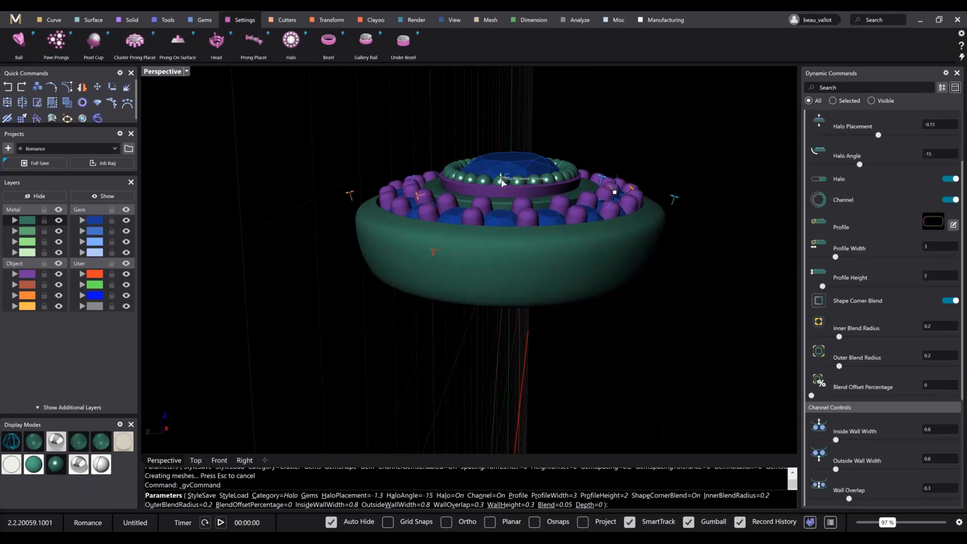
# Narrow the halo's profile width to 2.92 mm
pyautogui.moveTo(532, 229); pyautogui.dragTo(358, 225, button='right')
pyautogui.moveTo(318, 226)
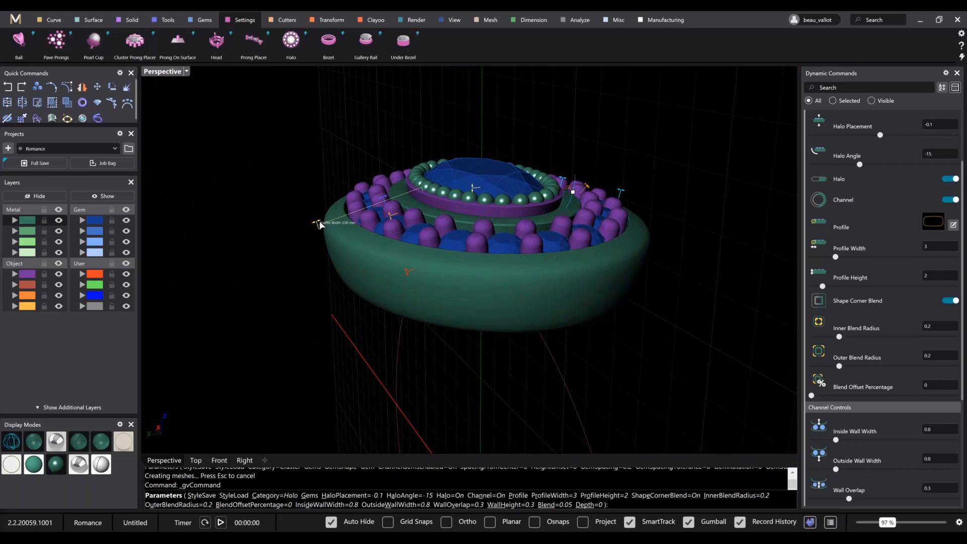
pyautogui.moveTo(320, 223); pyautogui.dragTo(376, 288)
# Thin the halo's channel walls to an inside width of 0.67 mm and an outside width of 0.15 mm
pyautogui.moveTo(545, 276); pyautogui.dragTo(530, 228, button='right')
pyautogui.scroll(5, 529, 228)
pyautogui.moveTo(433, 220)
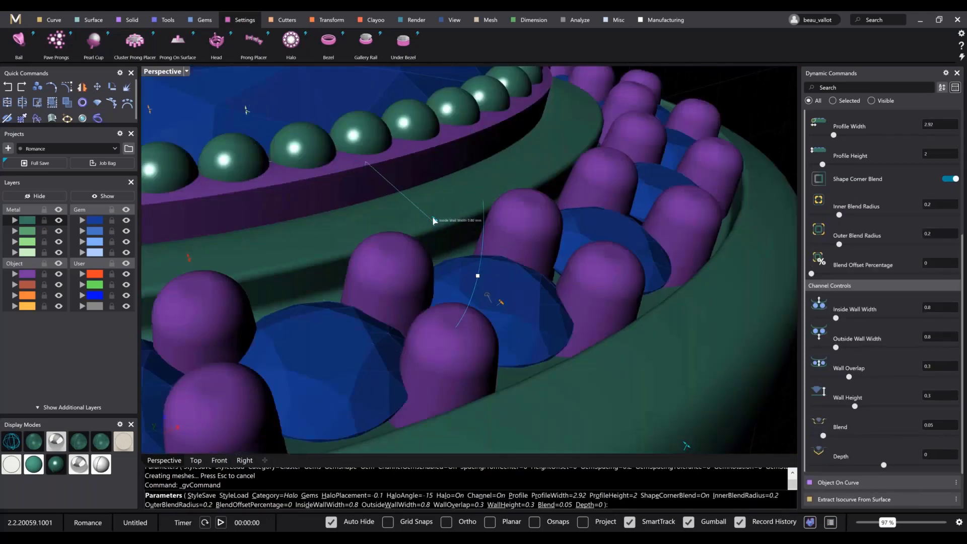
pyautogui.moveTo(424, 215); pyautogui.dragTo(423, 212)
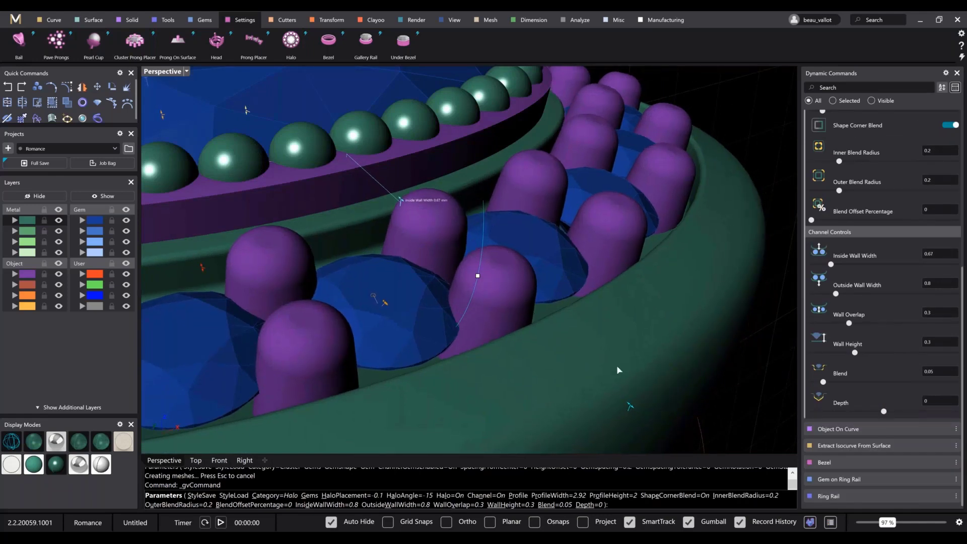
pyautogui.moveTo(615, 400)
pyautogui.moveTo(599, 391); pyautogui.dragTo(509, 320)
# Reduce the halo's profile height to 1.7 mm
pyautogui.scroll(-10, 405, 225)
pyautogui.moveTo(403, 225); pyautogui.dragTo(510, 261, button='right')
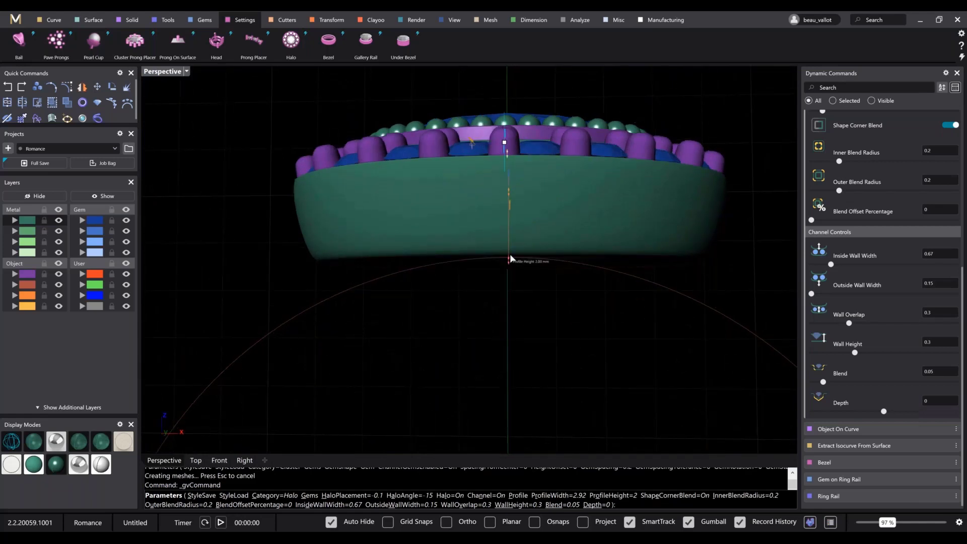
pyautogui.moveTo(510, 254); pyautogui.dragTo(506, 255)
pyautogui.scroll(-2, 573, 268)
pyautogui.moveTo(574, 274); pyautogui.dragTo(519, 254, button='right')
pyautogui.moveTo(518, 251); pyautogui.dragTo(515, 258)
# Lower the halo's channel wall height to 0.11 mm
pyautogui.scroll(-3, 577, 265)
pyautogui.moveTo(578, 266); pyautogui.dragTo(605, 337, button='right')
pyautogui.scroll(1, 534, 217)
pyautogui.scroll(5, 535, 220)
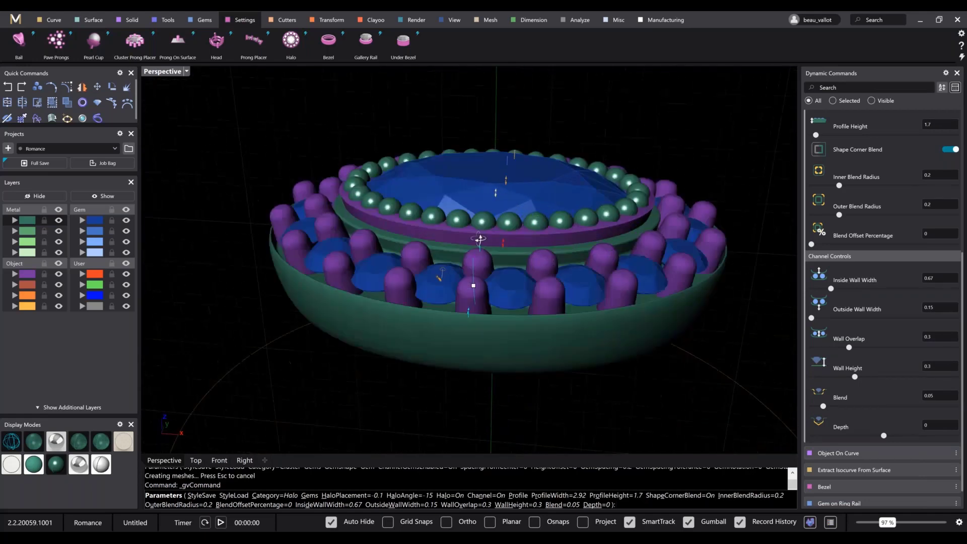
pyautogui.moveTo(473, 234); pyautogui.dragTo(611, 262, button='right')
pyautogui.moveTo(469, 256); pyautogui.dragTo(469, 205, button='right')
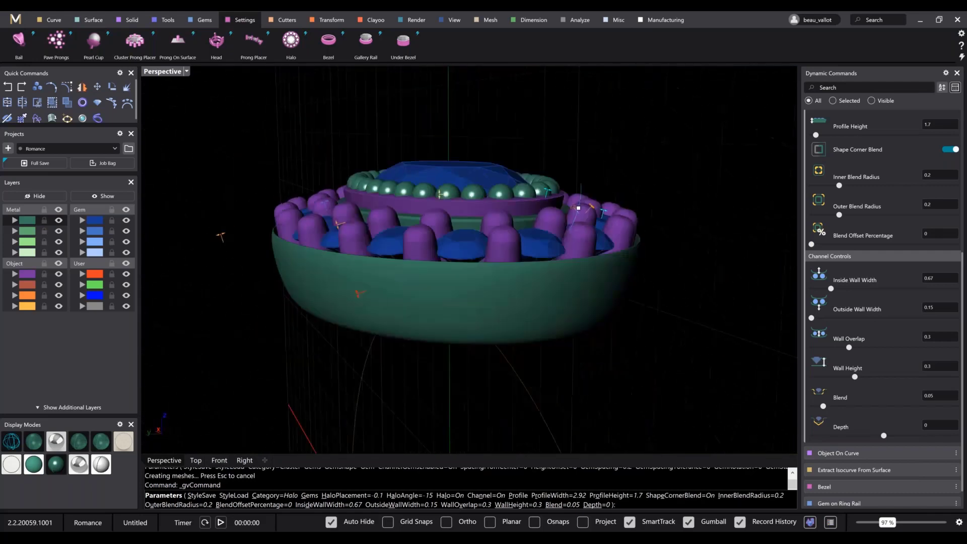
pyautogui.scroll(8, 324, 229)
pyautogui.moveTo(313, 241)
pyautogui.moveTo(313, 239); pyautogui.dragTo(300, 215)
# Raise the halo around the centre bezel to a halo placement of 0
pyautogui.scroll(-6, 300, 214)
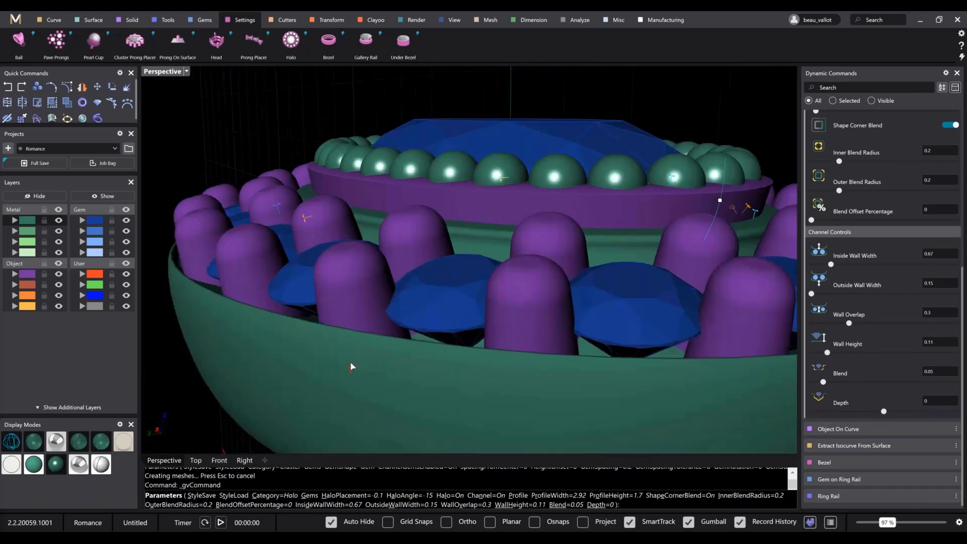
pyautogui.moveTo(718, 204)
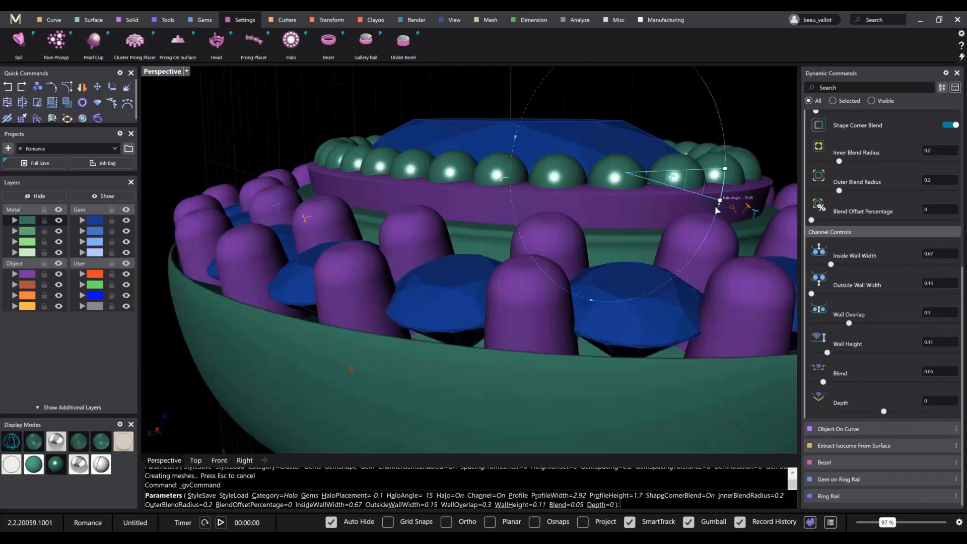
pyautogui.moveTo(720, 207); pyautogui.dragTo(605, 247, button='right')
pyautogui.scroll(-6, 660, 305)
pyautogui.moveTo(590, 236)
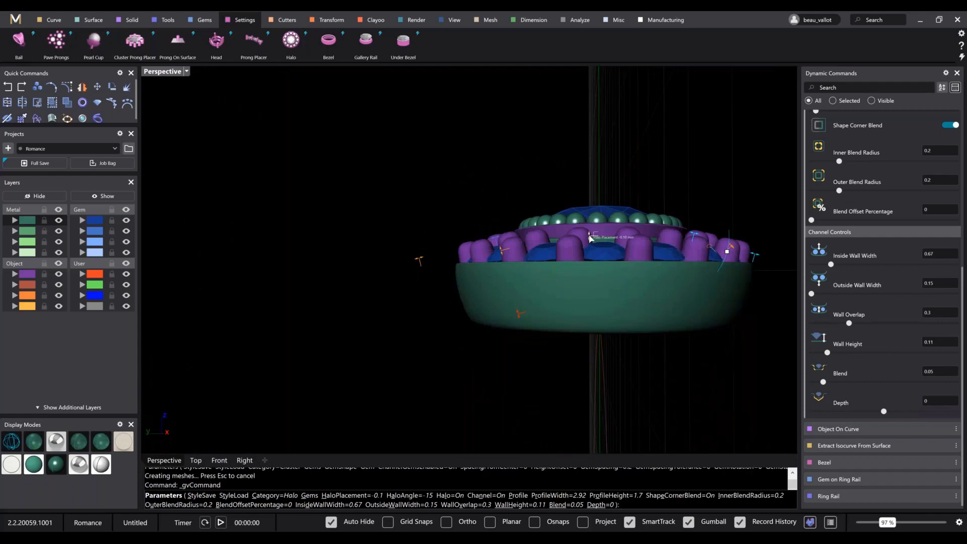
pyautogui.moveTo(589, 236); pyautogui.dragTo(588, 233)
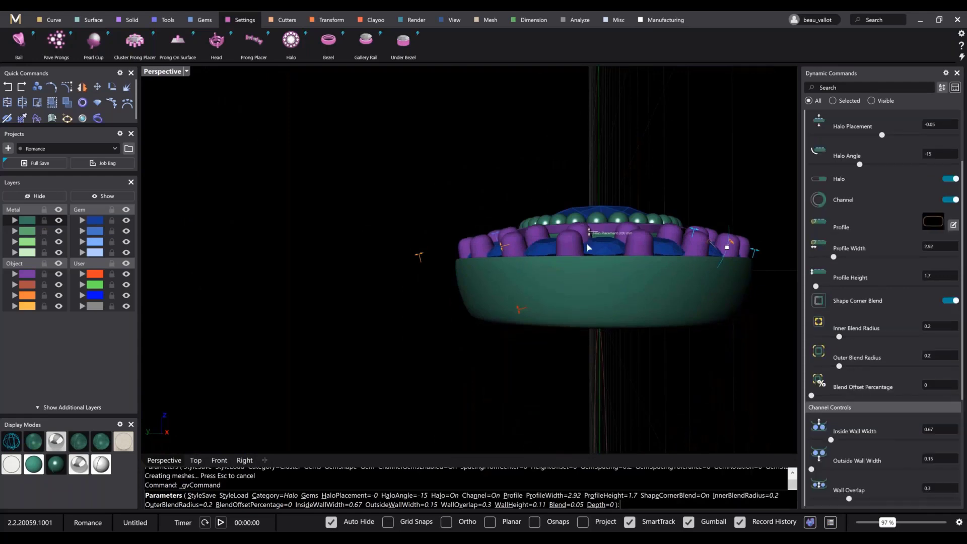
pyautogui.moveTo(575, 285); pyautogui.dragTo(570, 370, button='right')
pyautogui.moveTo(595, 266); pyautogui.dragTo(608, 301, button='right')
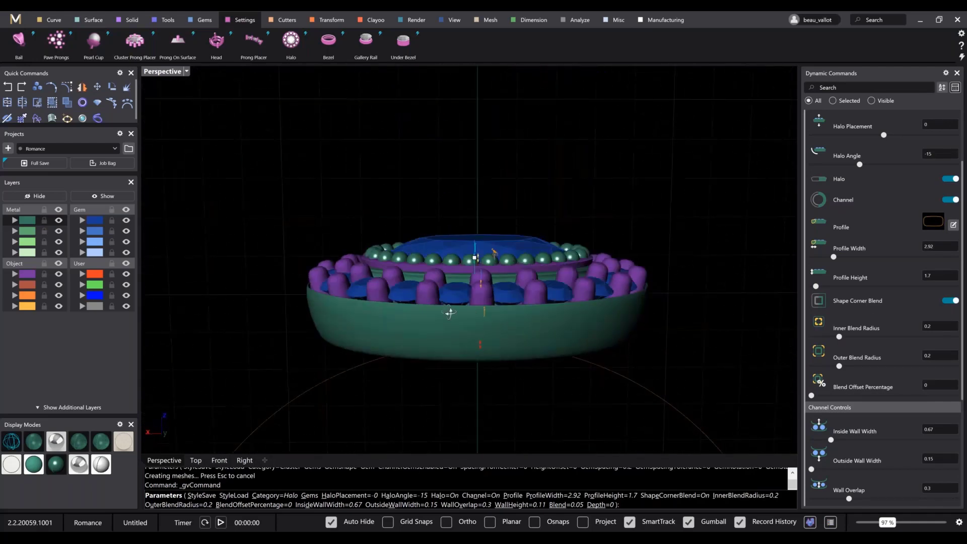
pyautogui.moveTo(450, 312); pyautogui.dragTo(559, 321, button='right')
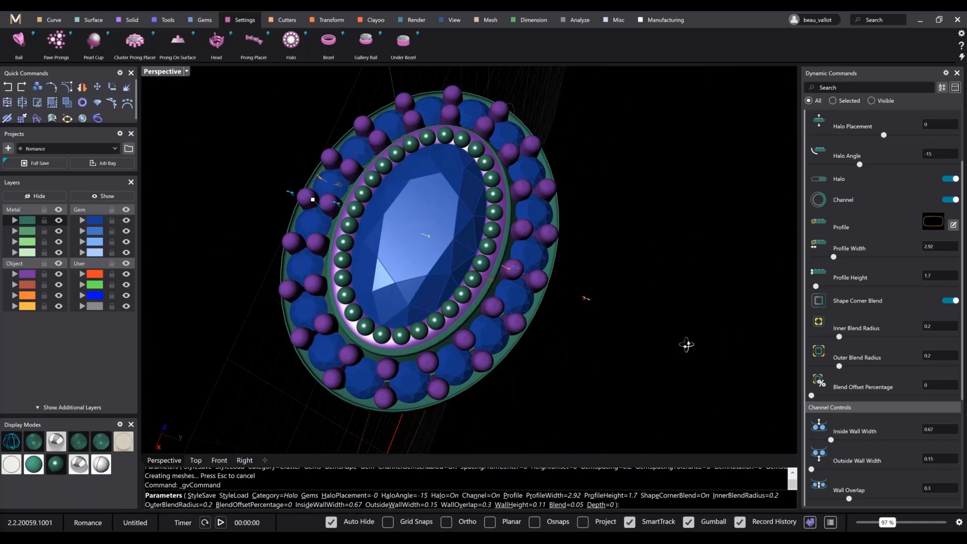
pyautogui.moveTo(686, 345); pyautogui.dragTo(965, 352, button='right')
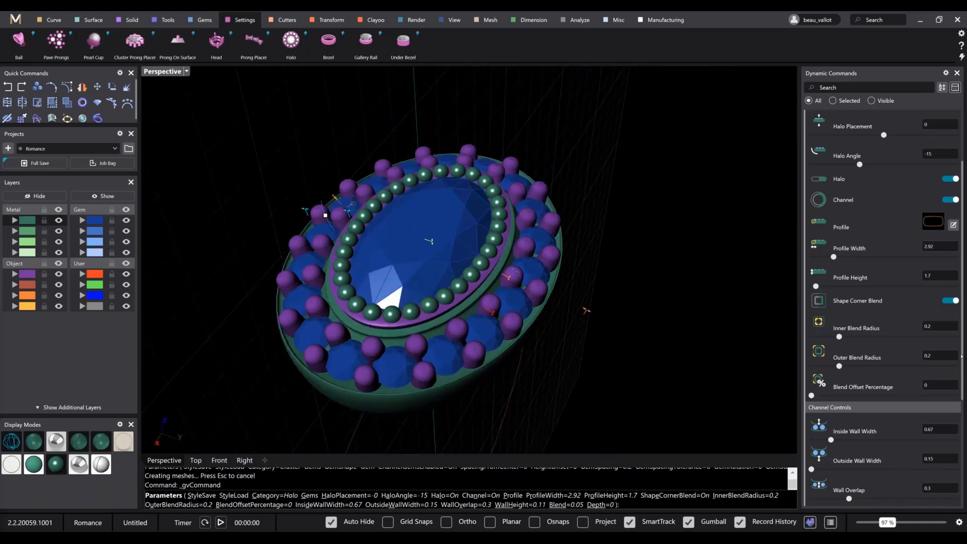
# Turn off the halo's channel so its profile is solid around the gems
pyautogui.scroll(3, 961, 331)
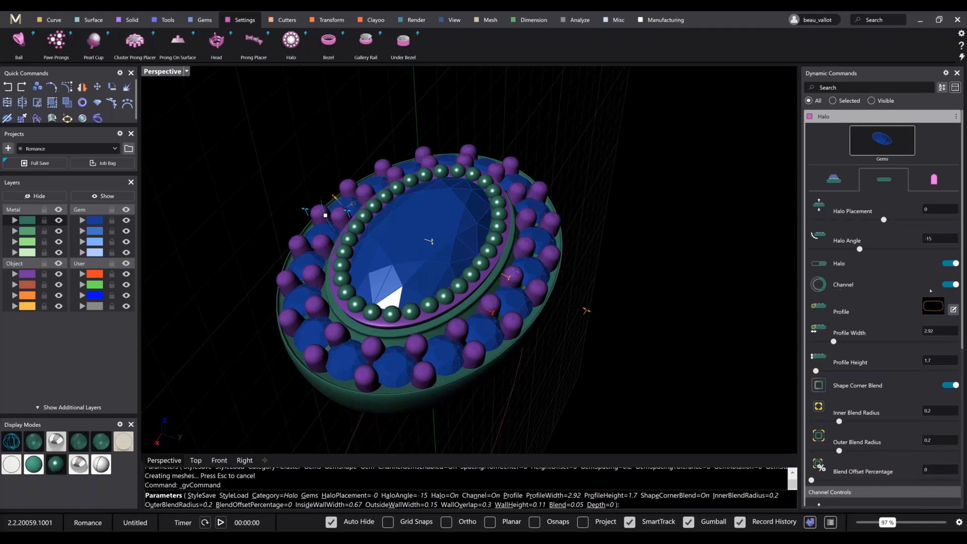
pyautogui.click(953, 286)
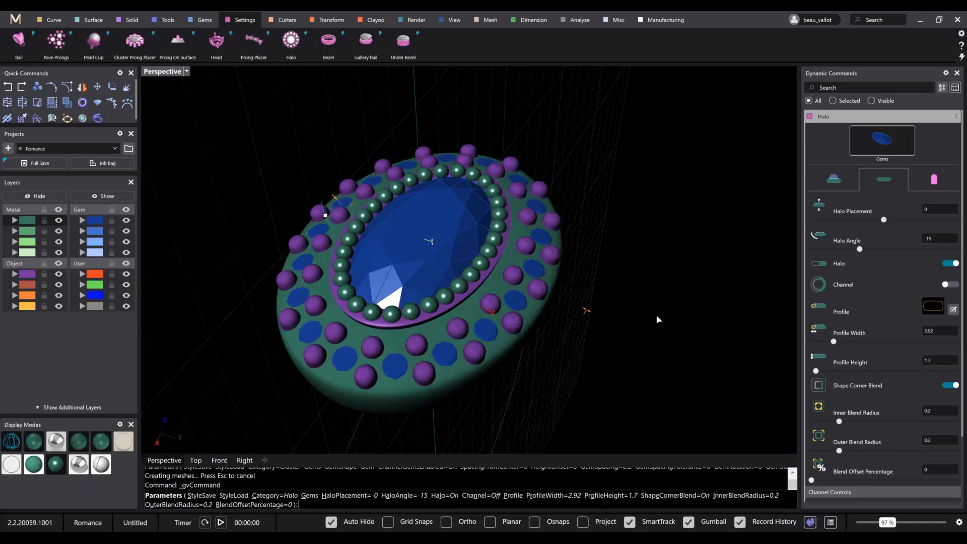
pyautogui.moveTo(661, 320); pyautogui.dragTo(746, 268, button='right')
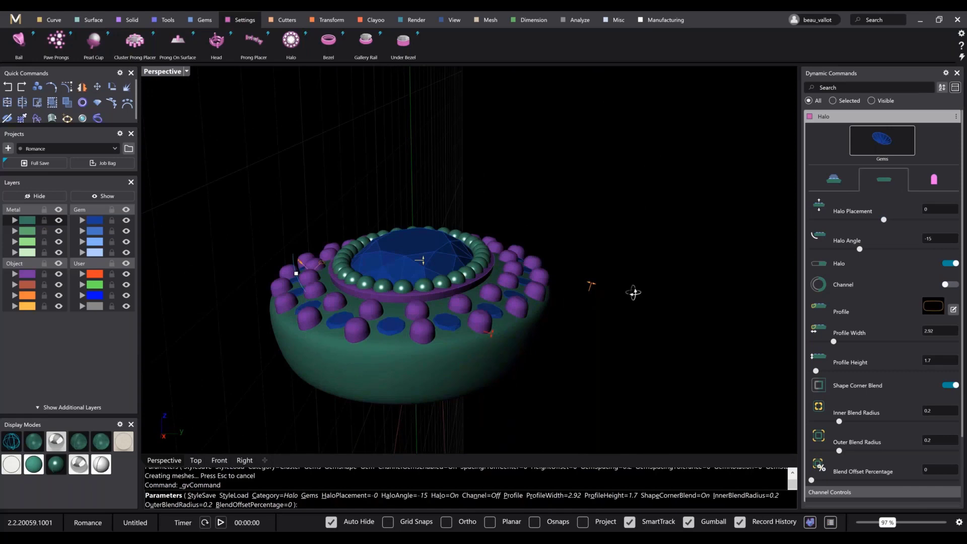
pyautogui.moveTo(633, 292); pyautogui.dragTo(522, 309, button='right')
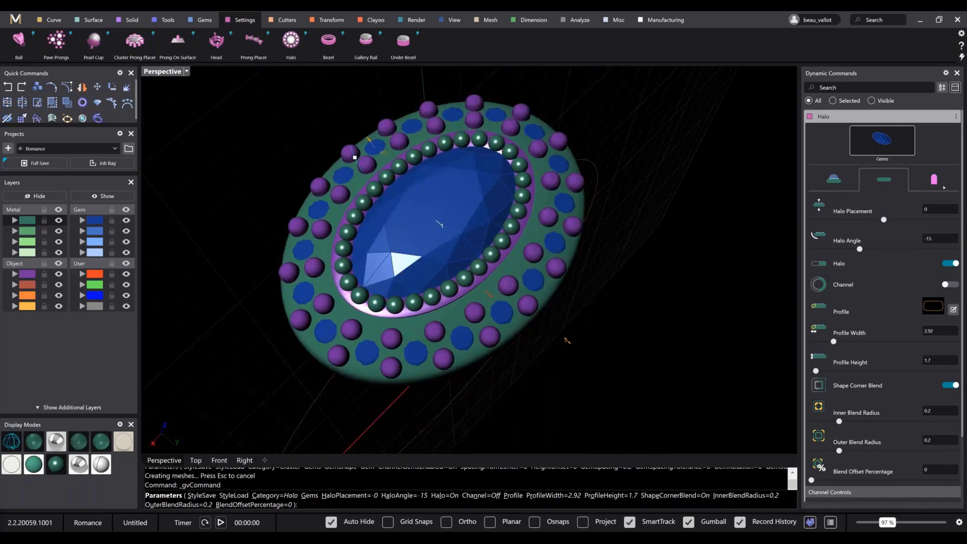
# Remove the halo's prongs by setting the setting style to Off
pyautogui.click(929, 183)
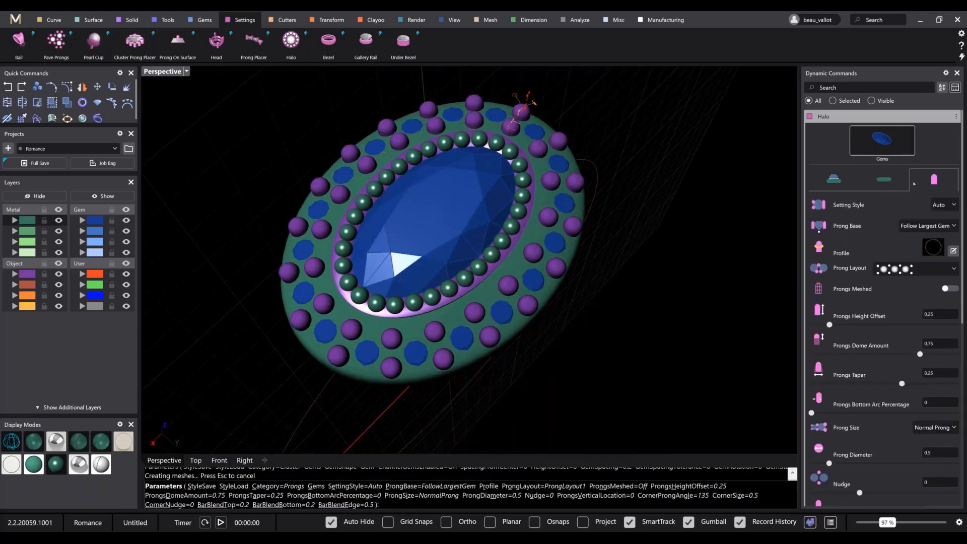
pyautogui.click(953, 206)
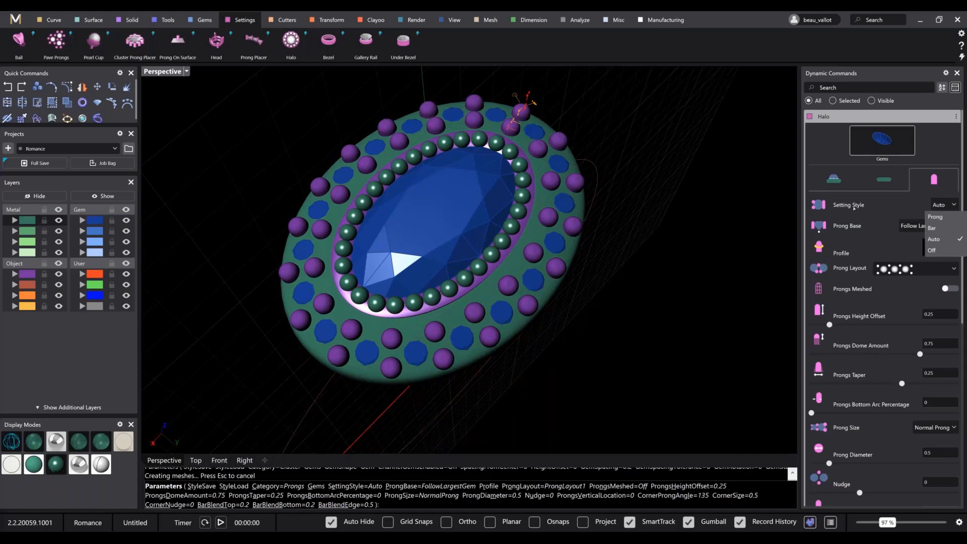
pyautogui.click(932, 251)
pyautogui.moveTo(697, 287); pyautogui.dragTo(691, 259, button='right')
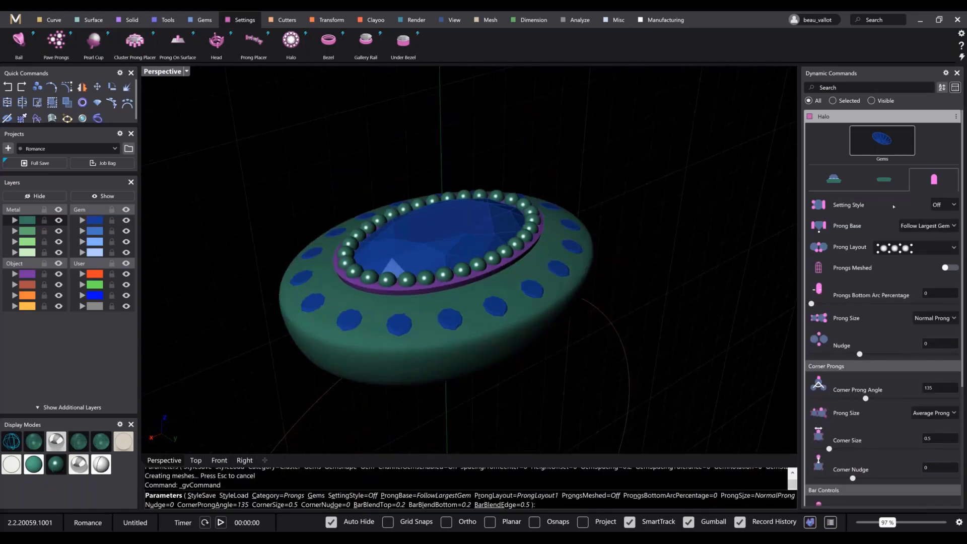
# Compare the halo stones with the Webinar 6-17.jpg reference photo in Paint, and return to the ring model
pyautogui.scroll(10, 528, 324)
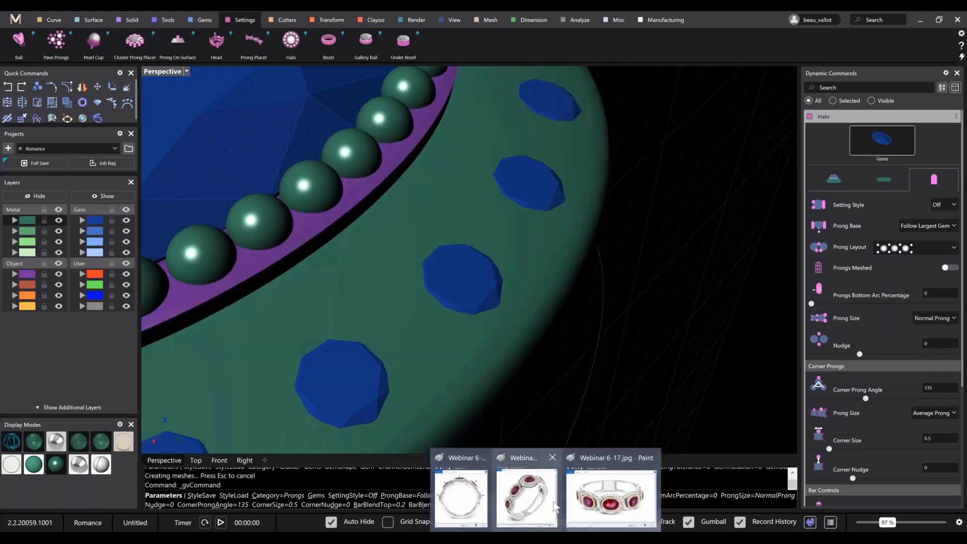
pyautogui.click(593, 477)
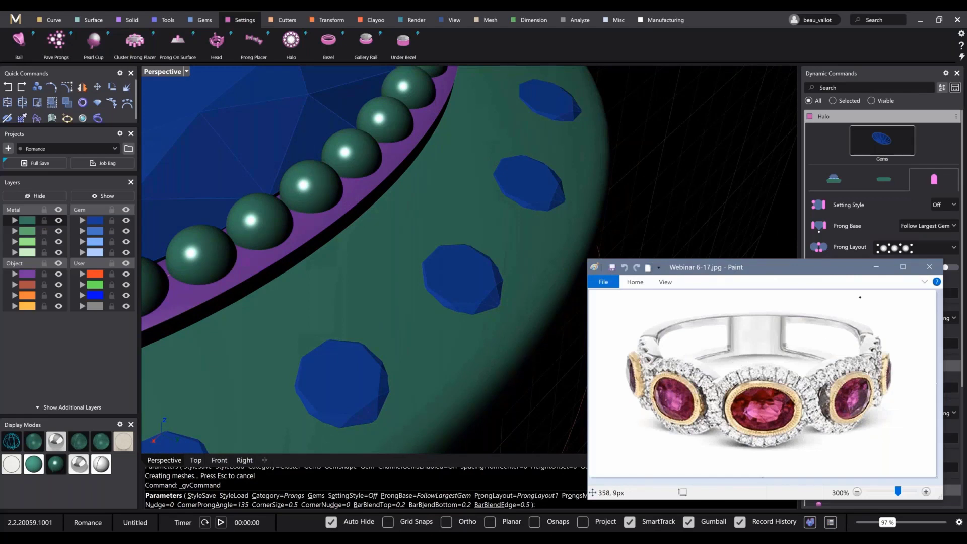
pyautogui.click(876, 268)
pyautogui.scroll(-10, 574, 263)
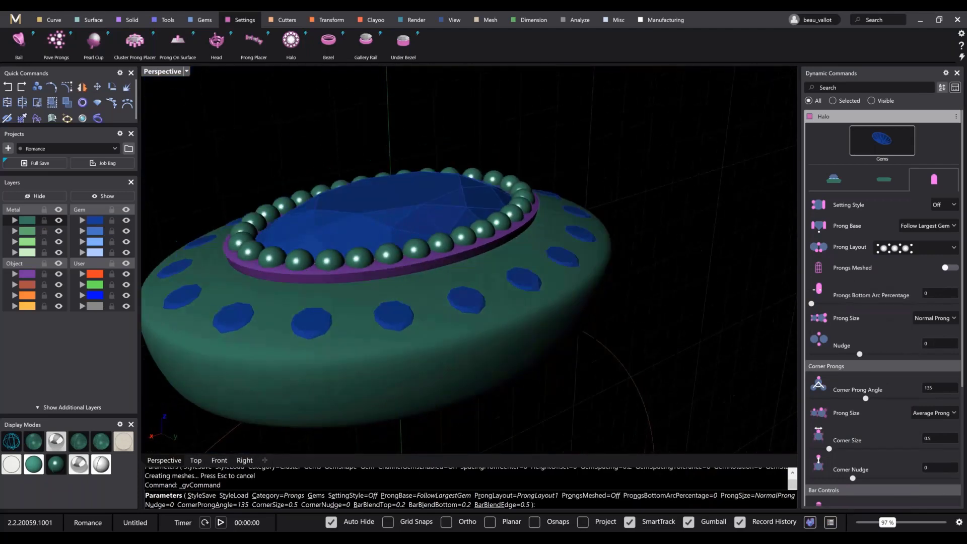
pyautogui.moveTo(574, 264); pyautogui.dragTo(710, 160, button='right')
# Sink the halo gems with a height offset of -0.1 and finish the halo edit in wireframe display
pyautogui.click(835, 182)
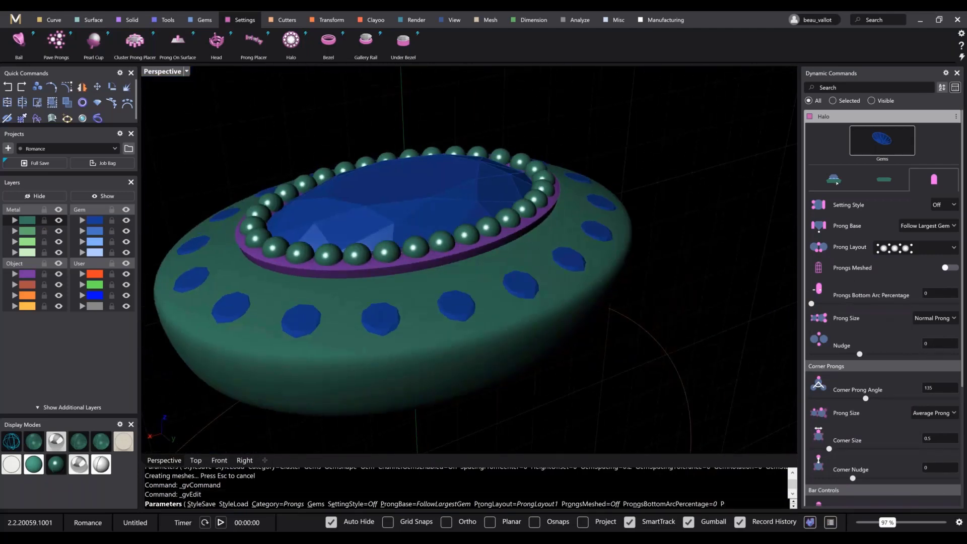
pyautogui.moveTo(456, 283); pyautogui.dragTo(776, 354, button='right')
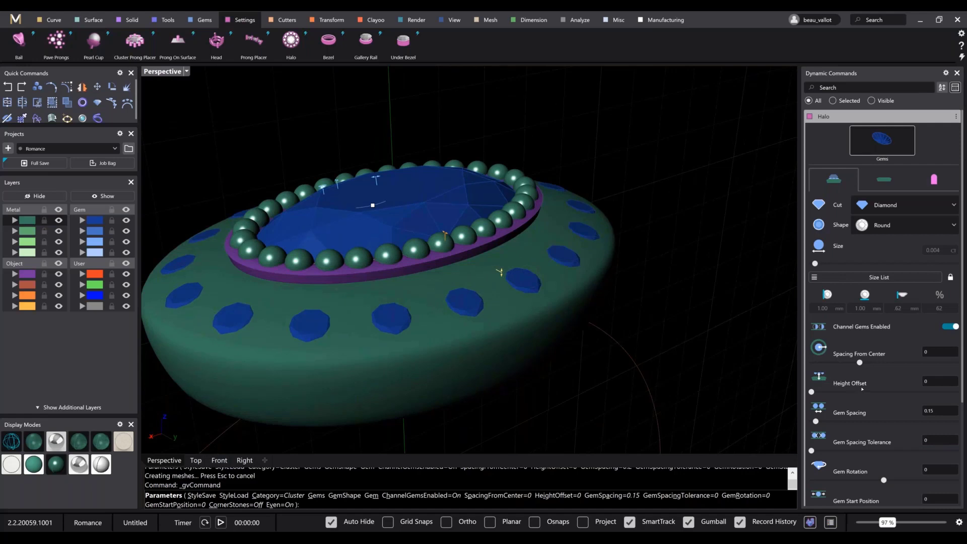
pyautogui.click(936, 385)
pyautogui.write('-0.1')
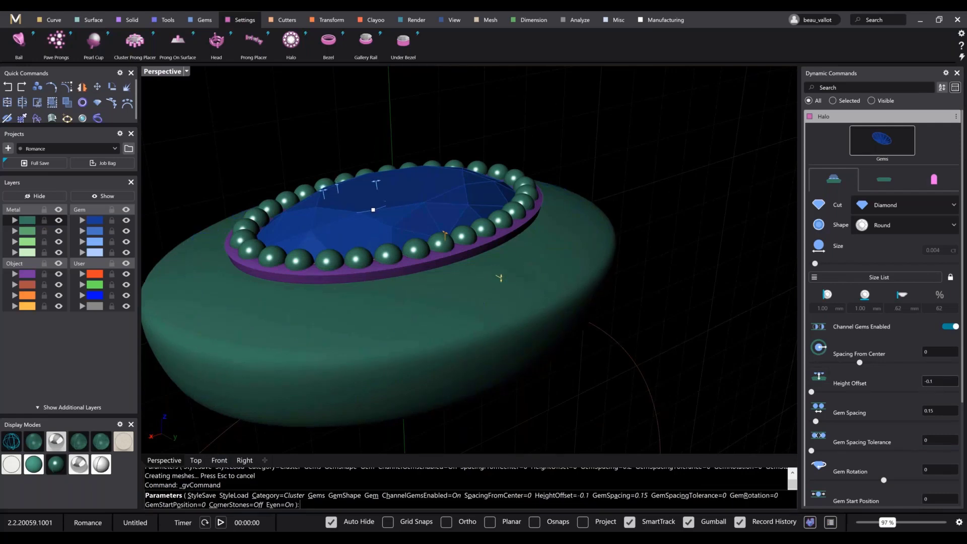
pyautogui.click(9, 442)
pyautogui.moveTo(518, 396)
pyautogui.keyDown('shift'); pyautogui.mouseDown(button='right')
pyautogui.moveTo(531, 406)
pyautogui.moveTo(540, 354)
pyautogui.moveTo(523, 366)
pyautogui.moveTo(544, 421)
pyautogui.moveTo(534, 437)
pyautogui.moveTo(526, 373)
pyautogui.mouseUp(button='right'); pyautogui.keyUp('shift')
pyautogui.rightClick(471, 197)
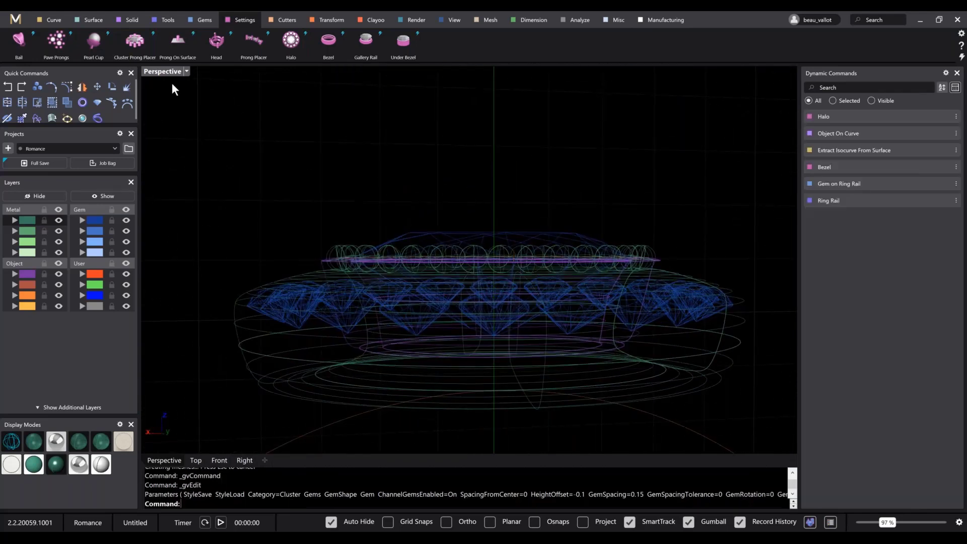
# In the Front view, lower the centre gem on the ring rail to a Z offset of 1.9
pyautogui.doubleClick(159, 72)
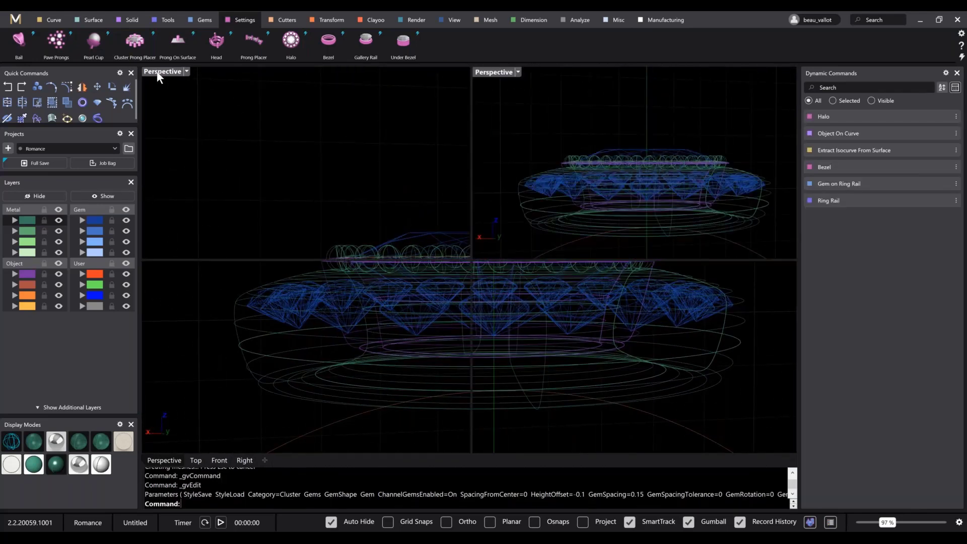
pyautogui.doubleClick(152, 267)
pyautogui.scroll(8, 424, 266)
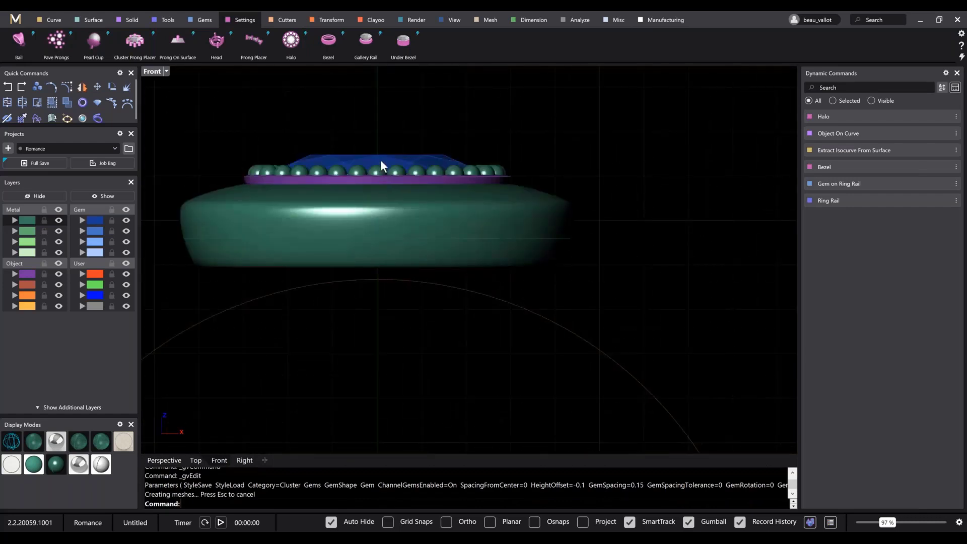
pyautogui.click(381, 161)
pyautogui.click(659, 187)
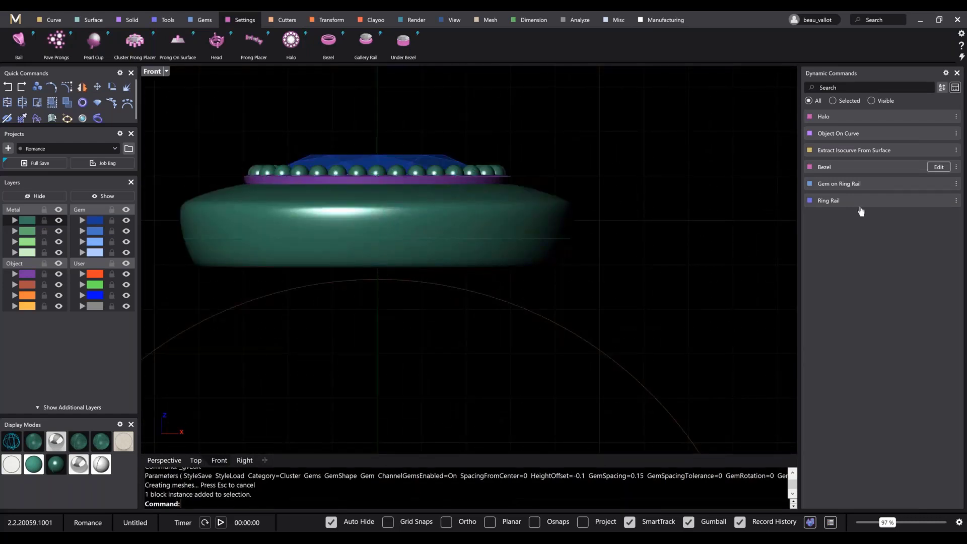
pyautogui.moveTo(524, 140); pyautogui.dragTo(596, 138, button='right')
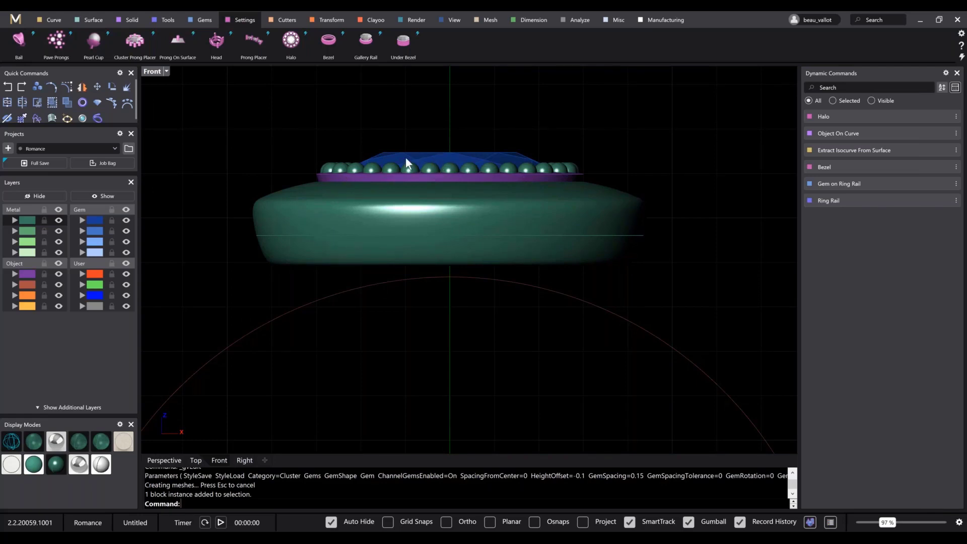
pyautogui.click(939, 183)
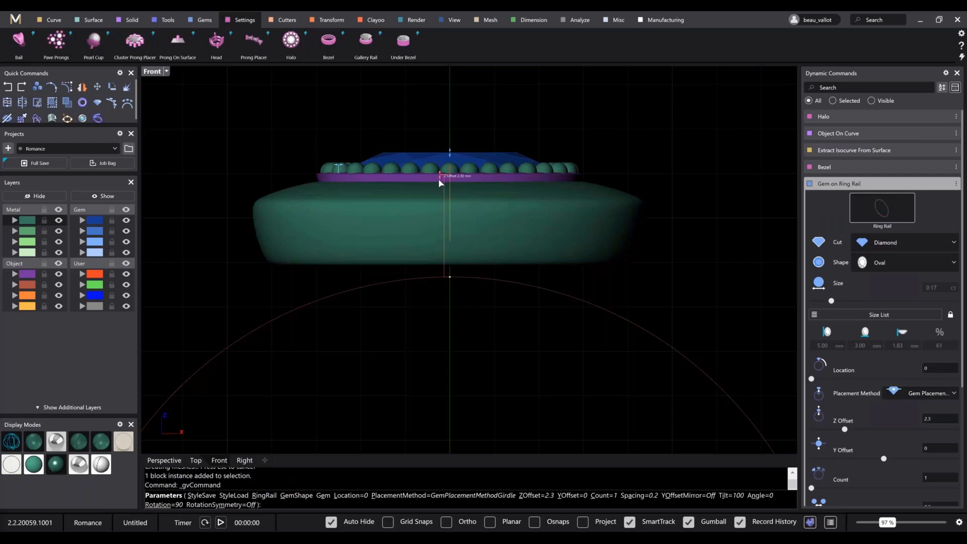
pyautogui.moveTo(439, 182); pyautogui.dragTo(445, 197)
pyautogui.moveTo(520, 254)
pyautogui.mouseDown(button='right')
pyautogui.moveTo(512, 268)
pyautogui.moveTo(506, 253)
pyautogui.mouseUp(button='right')
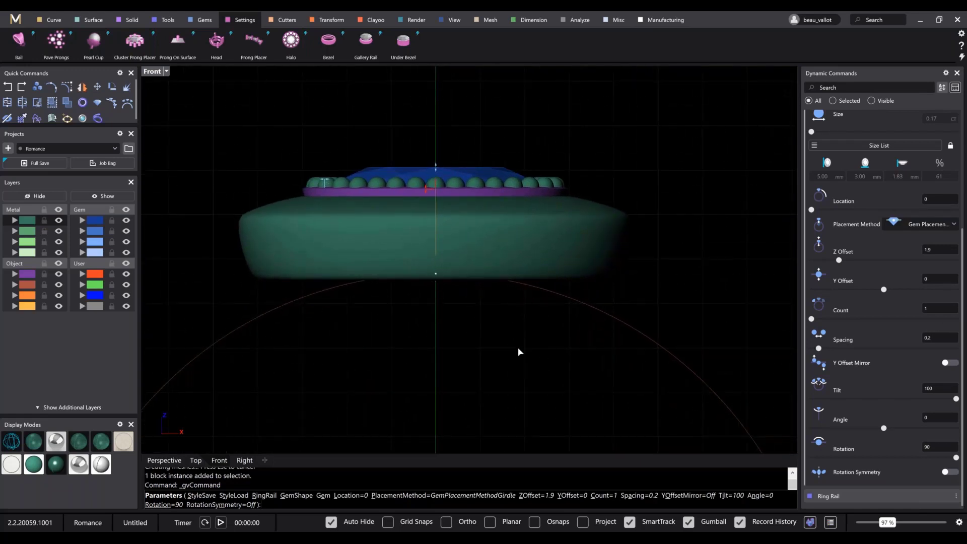
pyautogui.rightClick(551, 357)
pyautogui.moveTo(479, 353); pyautogui.dragTo(497, 306, button='right')
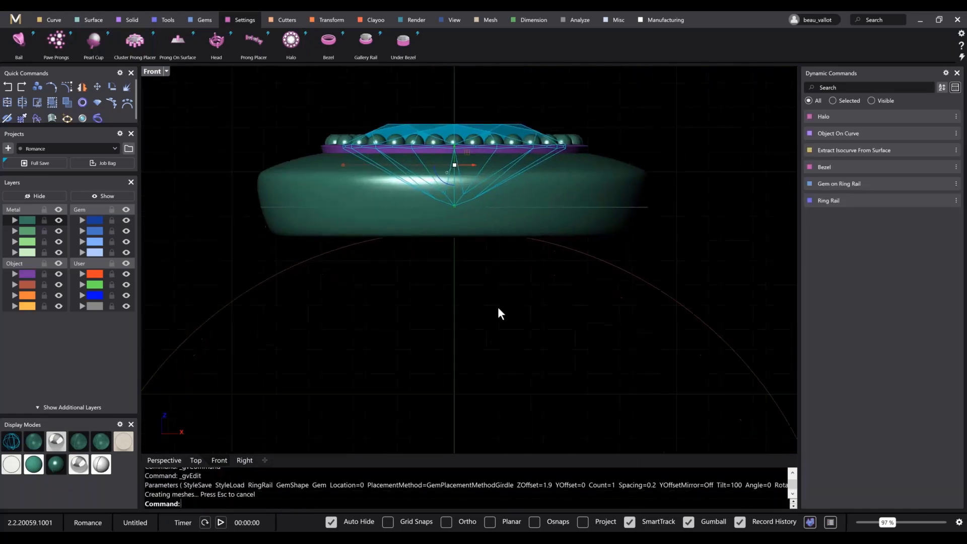
pyautogui.scroll(-8, 498, 307)
pyautogui.click(439, 302)
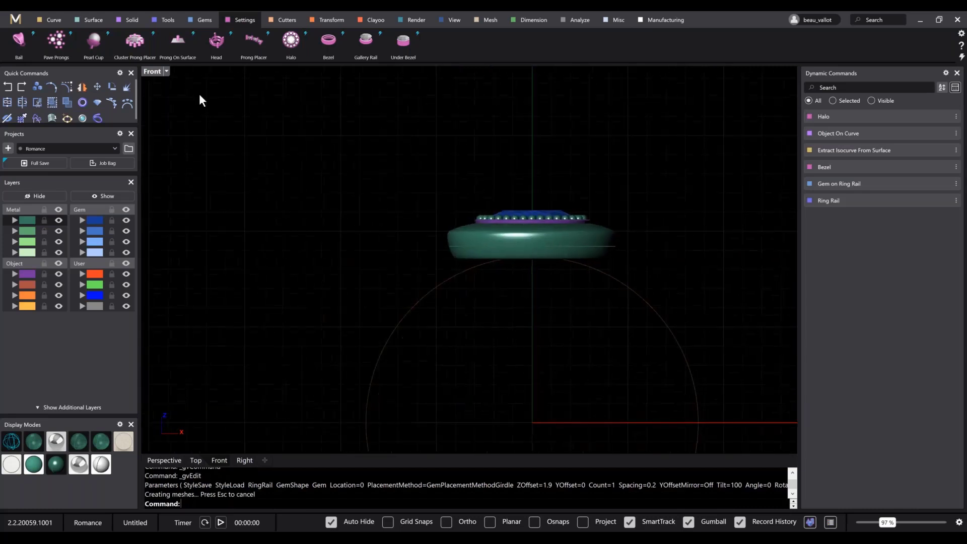
# Return to the Perspective view and examine the halo, gems and beaded bezel in wireframe from several angles
pyautogui.doubleClick(150, 73)
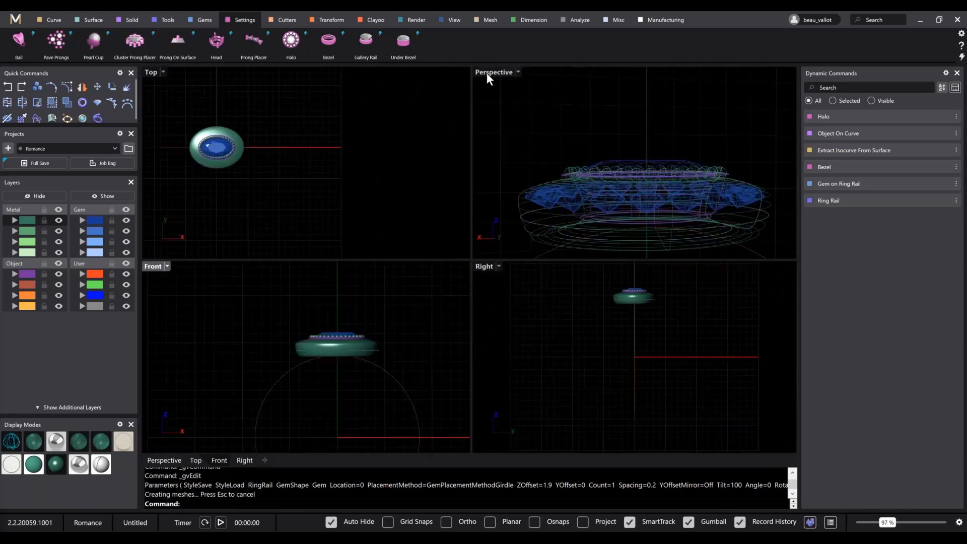
pyautogui.doubleClick(487, 74)
pyautogui.moveTo(411, 147); pyautogui.dragTo(420, 274, button='right')
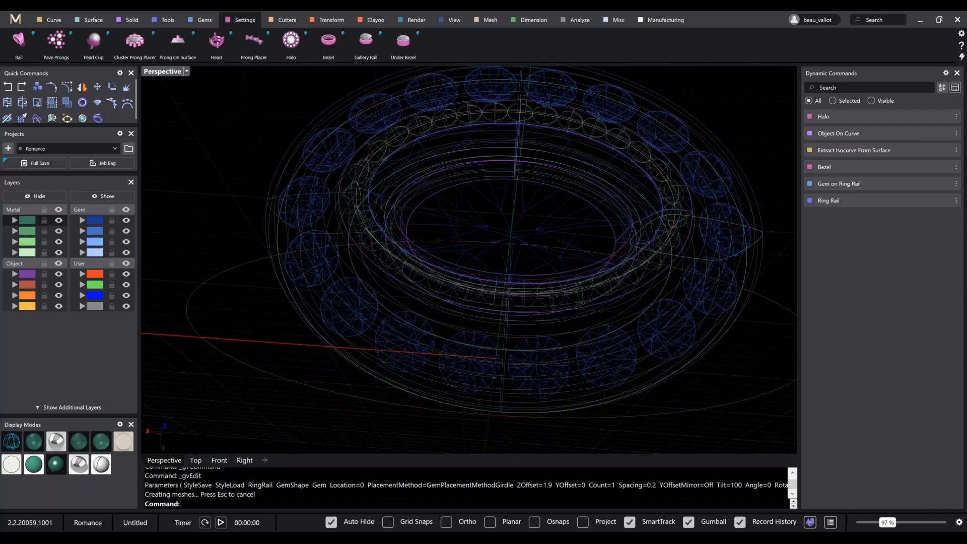
pyautogui.scroll(-4, 445, 267)
pyautogui.moveTo(490, 275); pyautogui.dragTo(491, 234, button='right')
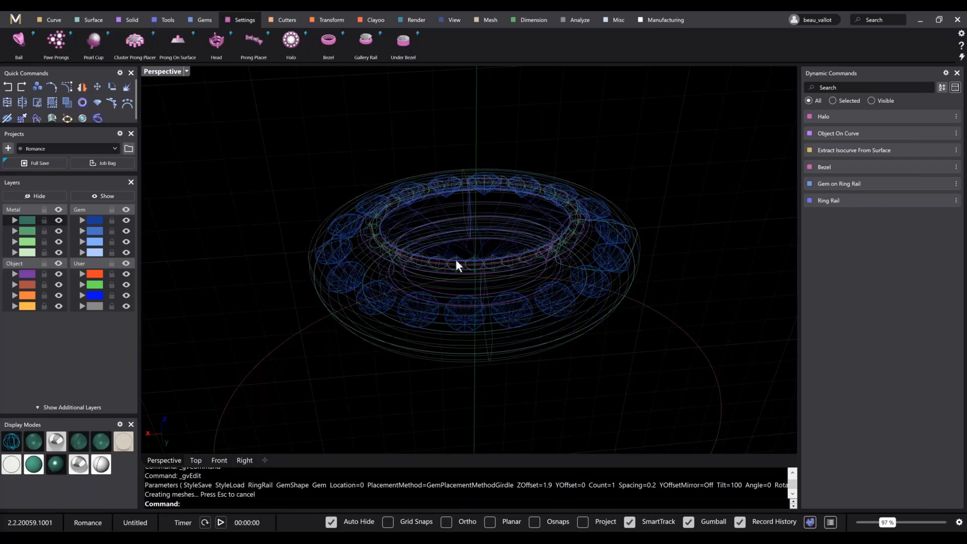
pyautogui.moveTo(455, 258); pyautogui.dragTo(405, 284, button='right')
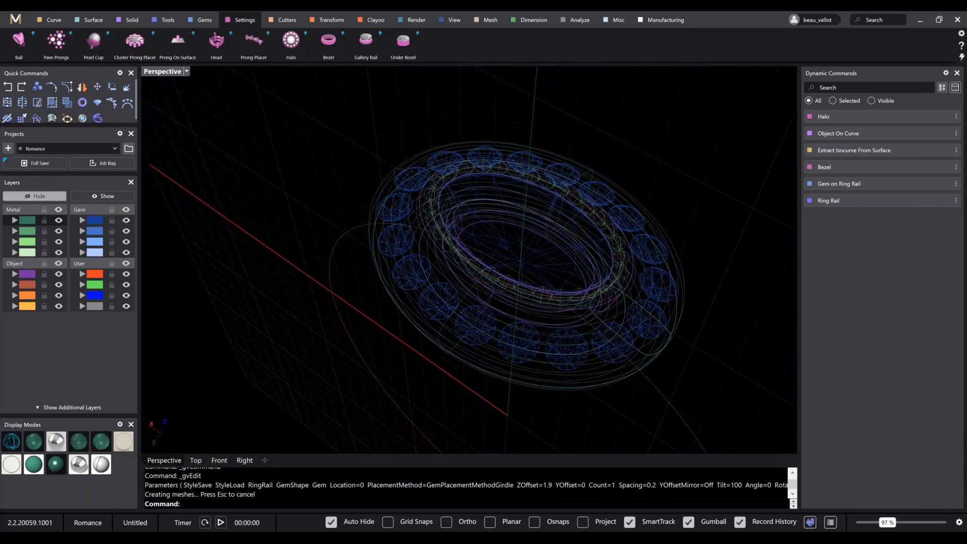
pyautogui.moveTo(402, 226); pyautogui.dragTo(418, 240, button='right')
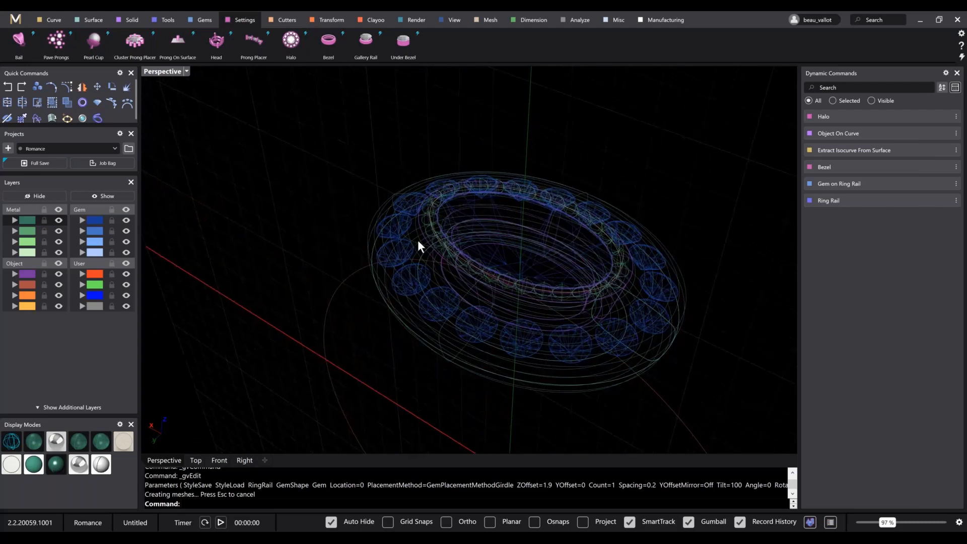
pyautogui.scroll(8, 418, 240)
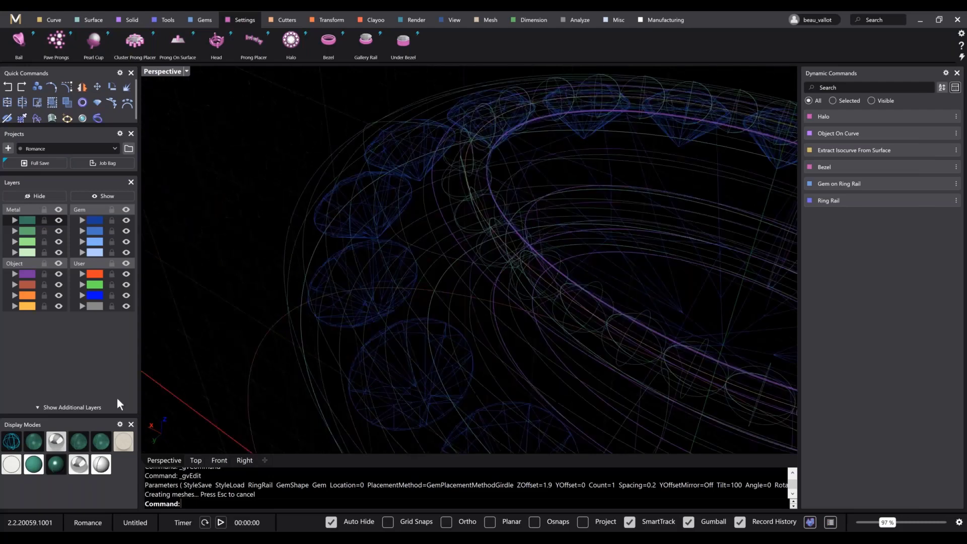
# Shade the Perspective view in Plastic display and inspect the centre gem and surrounding beads from several angles
pyautogui.click(54, 465)
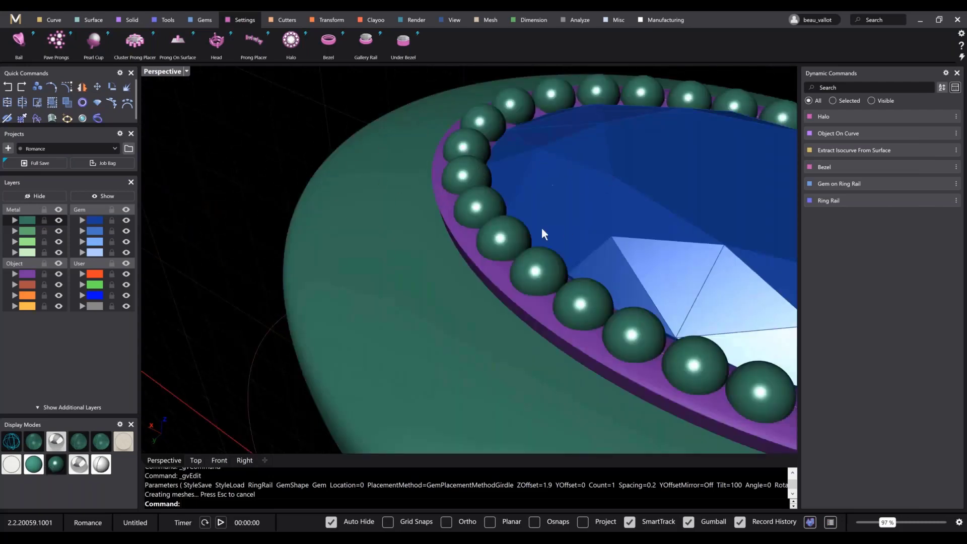
pyautogui.click(622, 200)
pyautogui.moveTo(678, 321); pyautogui.dragTo(577, 279, button='right')
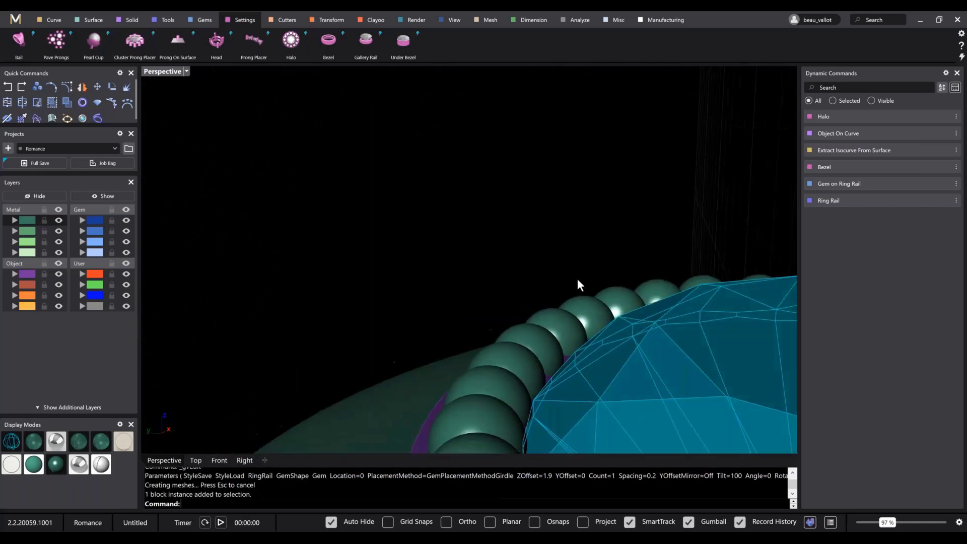
pyautogui.scroll(-6, 590, 303)
pyautogui.keyDown('shift'); pyautogui.moveTo(596, 319); pyautogui.dragTo(470, 325, button='right'); pyautogui.keyUp('shift')
pyautogui.scroll(5, 469, 326)
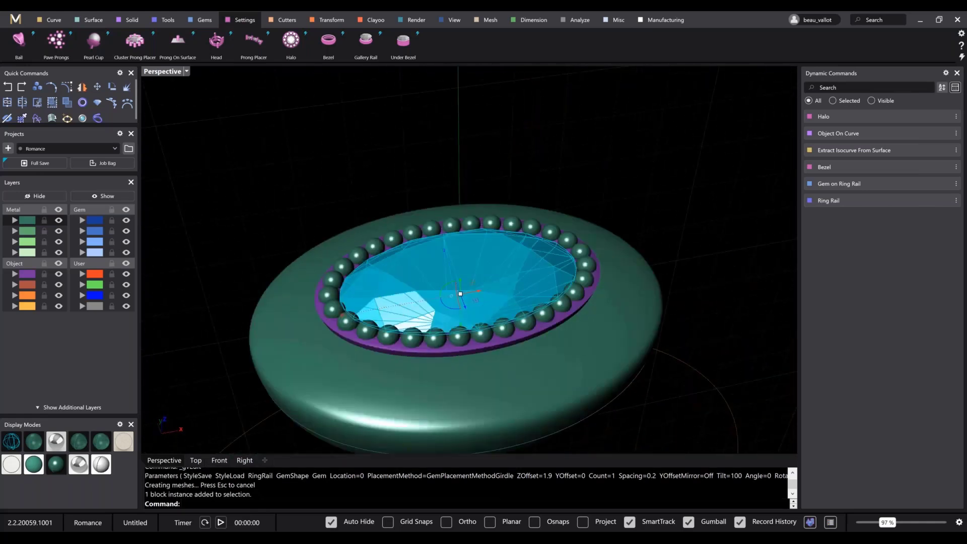
# Move the centre gem to the Gem 04 layer
pyautogui.click(314, 216)
pyautogui.click(443, 275)
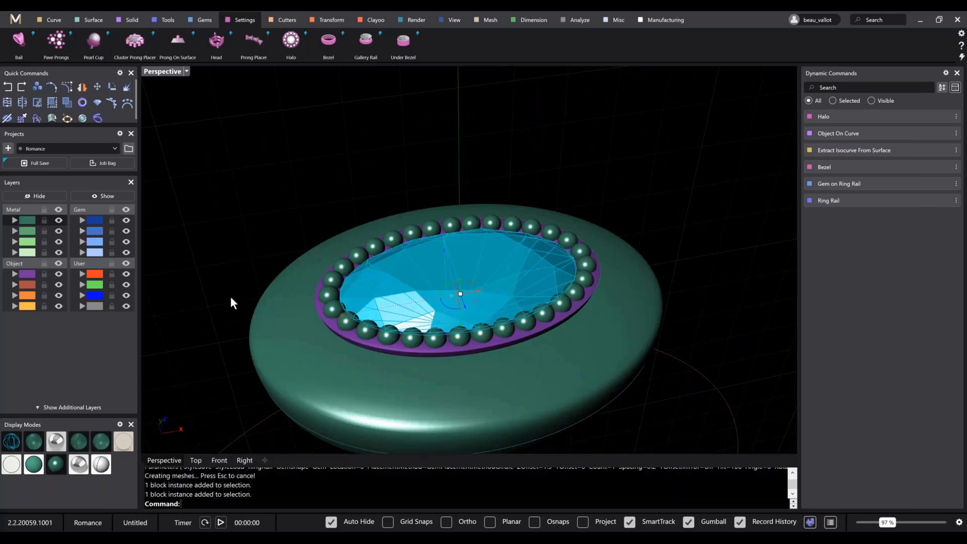
pyautogui.click(82, 253)
pyautogui.click(215, 214)
pyautogui.moveTo(449, 322)
pyautogui.mouseDown(button='right')
pyautogui.moveTo(449, 339)
pyautogui.moveTo(450, 307)
pyautogui.mouseUp(button='right')
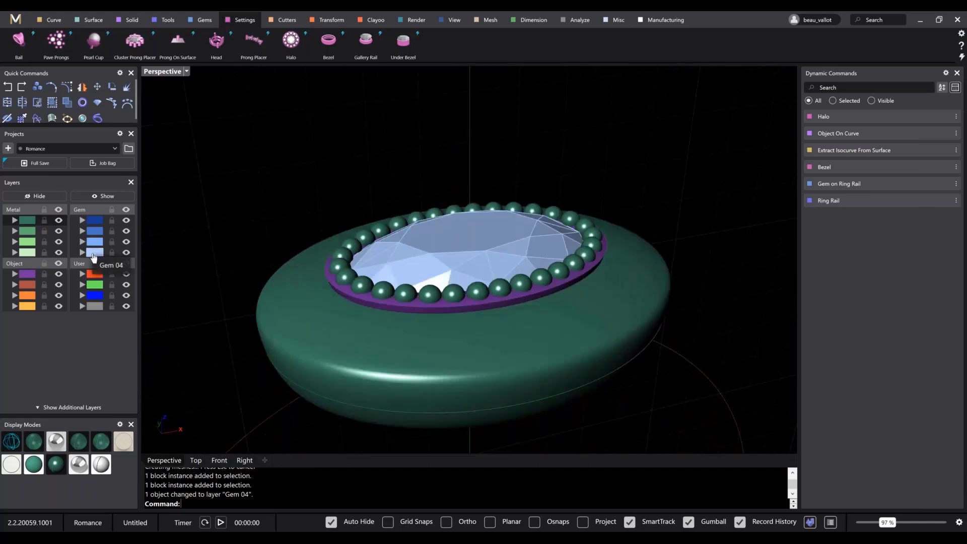
pyautogui.click(93, 257)
pyautogui.click(262, 209)
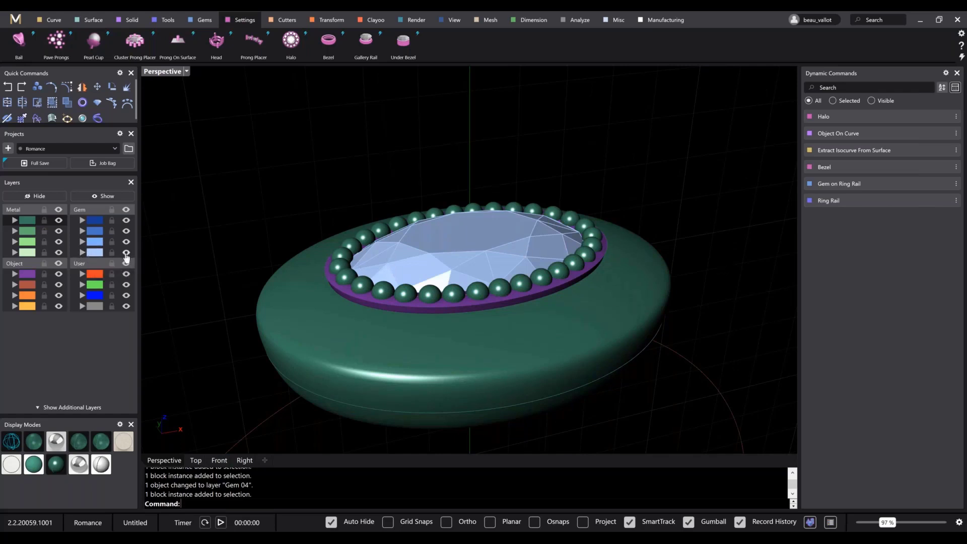
# Hide the Gem 04 layer to view the setting without the centre gem, and show the layer again
pyautogui.click(126, 255)
pyautogui.moveTo(403, 266); pyautogui.dragTo(393, 247, button='right')
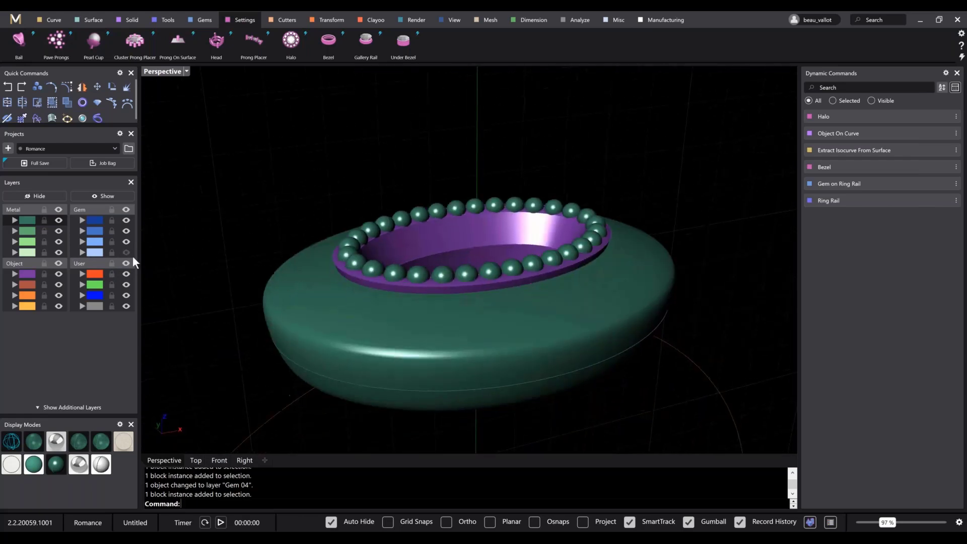
pyautogui.click(127, 254)
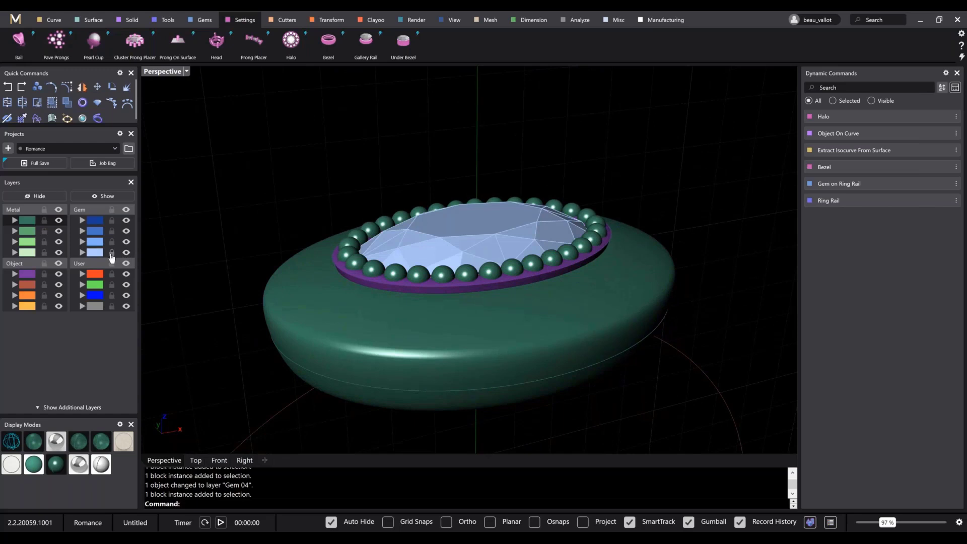
# Lock the Gem 04 layer, test a window selection over the whole setting, and unlock the layer
pyautogui.click(111, 253)
pyautogui.moveTo(579, 153); pyautogui.dragTo(360, 312)
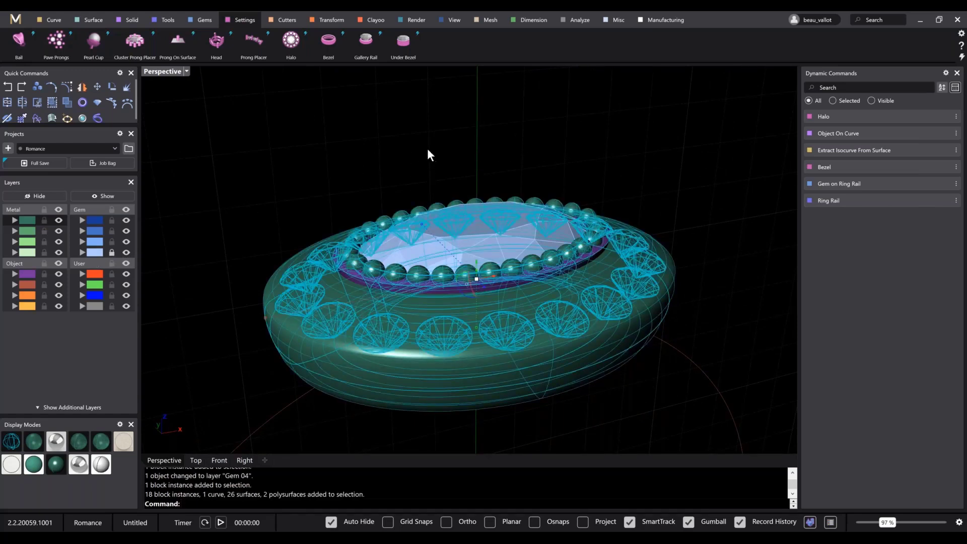
pyautogui.moveTo(432, 145); pyautogui.dragTo(488, 375, button='right')
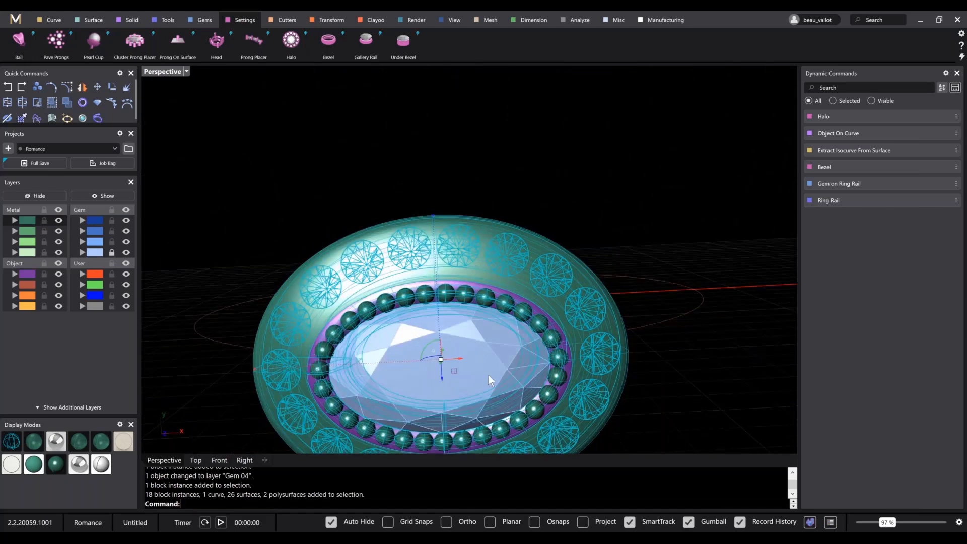
pyautogui.click(111, 252)
pyautogui.click(216, 258)
pyautogui.moveTo(216, 258); pyautogui.dragTo(259, 136, button='right')
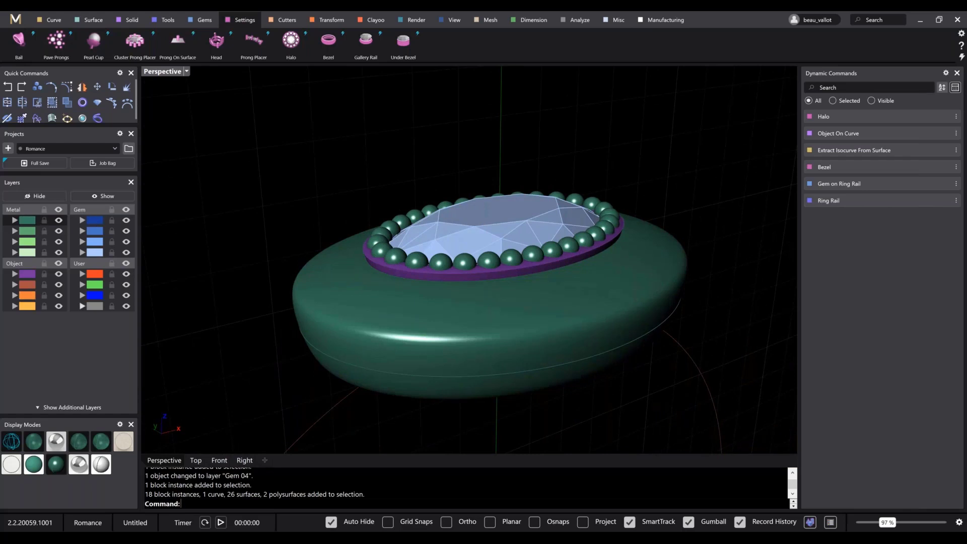
pyautogui.moveTo(328, 226); pyautogui.dragTo(302, 262, button='right')
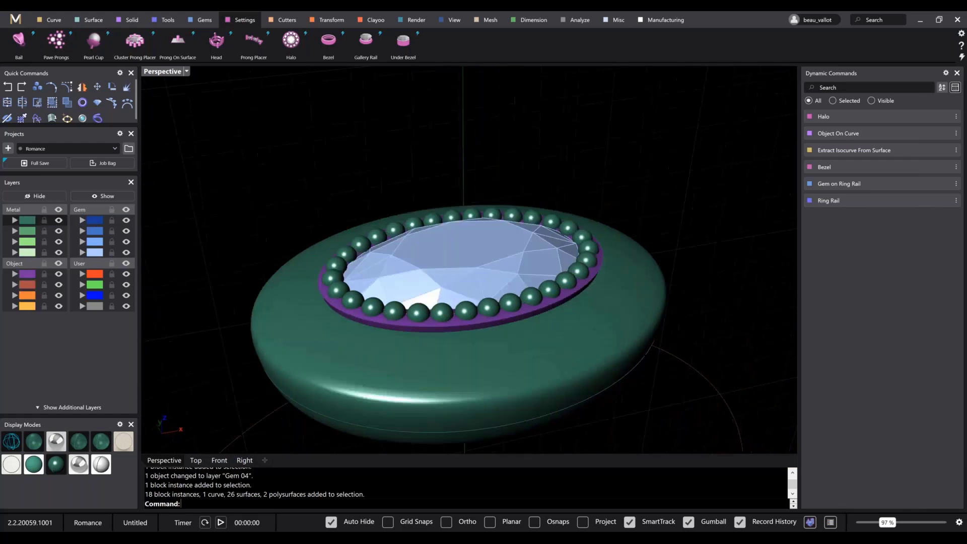
pyautogui.moveTo(227, 302); pyautogui.dragTo(350, 248, button='right')
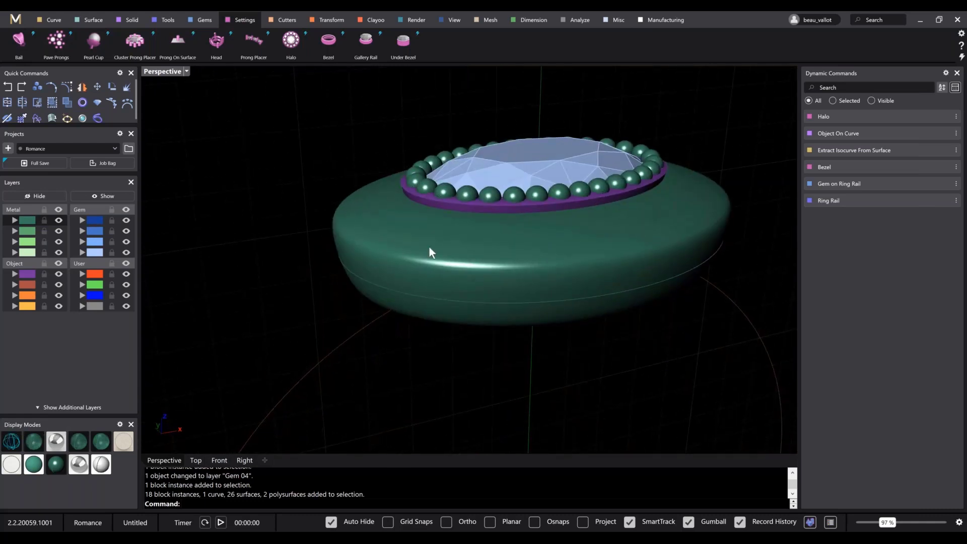
pyautogui.moveTo(429, 252); pyautogui.dragTo(398, 242, button='right')
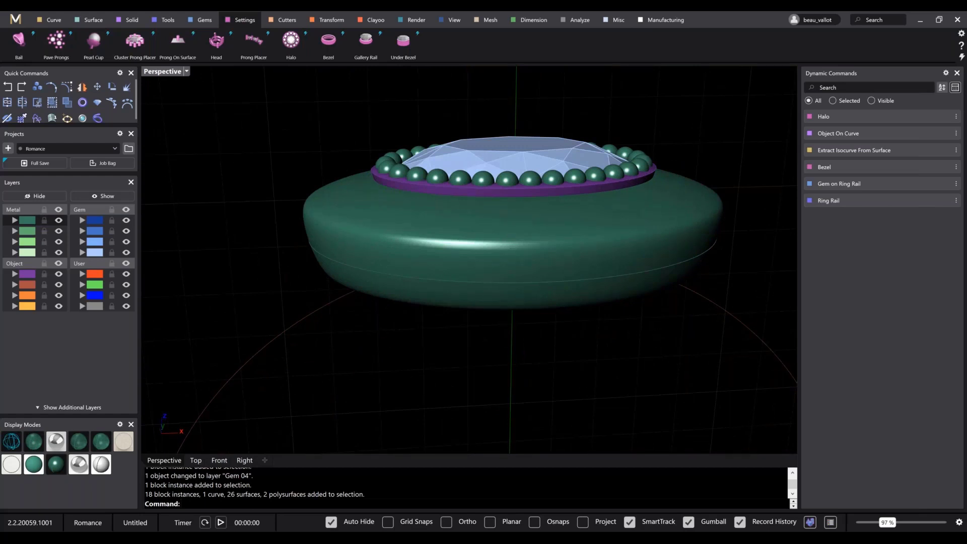
pyautogui.moveTo(332, 355); pyautogui.dragTo(514, 268, button='right')
pyautogui.scroll(-5, 503, 257)
pyautogui.scroll(-3, 494, 245)
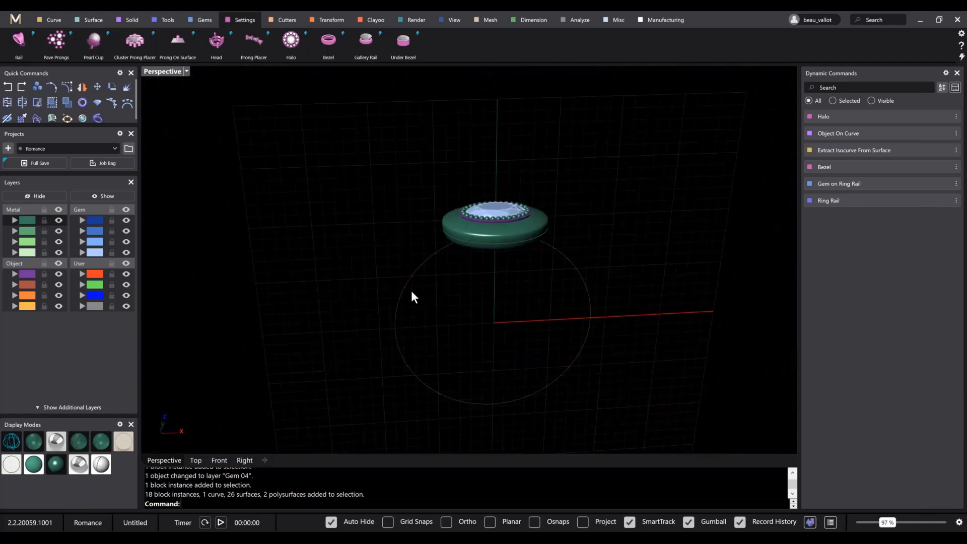
pyautogui.keyDown('shift'); pyautogui.moveTo(520, 357); pyautogui.dragTo(498, 351, button='right'); pyautogui.keyUp('shift')
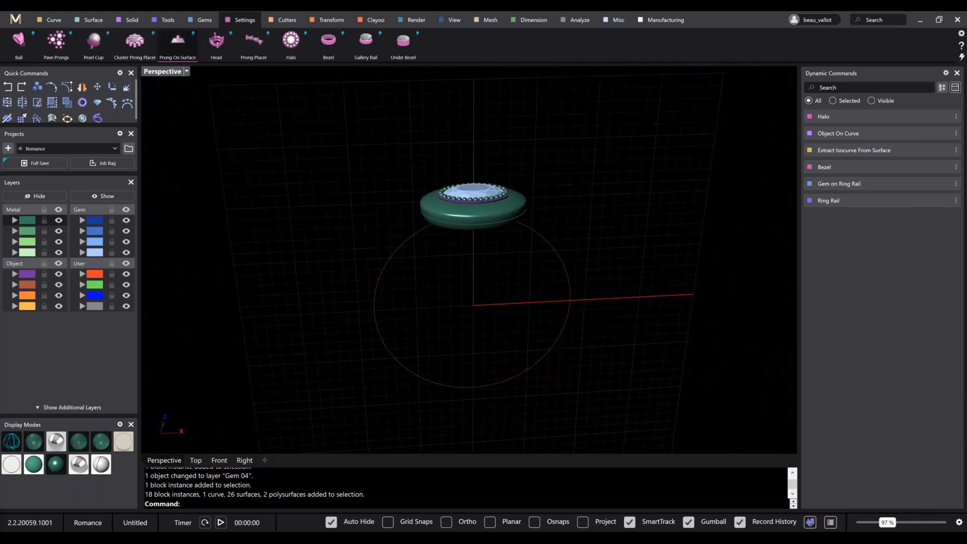
# Toggle between the maximised Perspective view and the four-viewport layout, ending with all four viewports shown
pyautogui.doubleClick(163, 73)
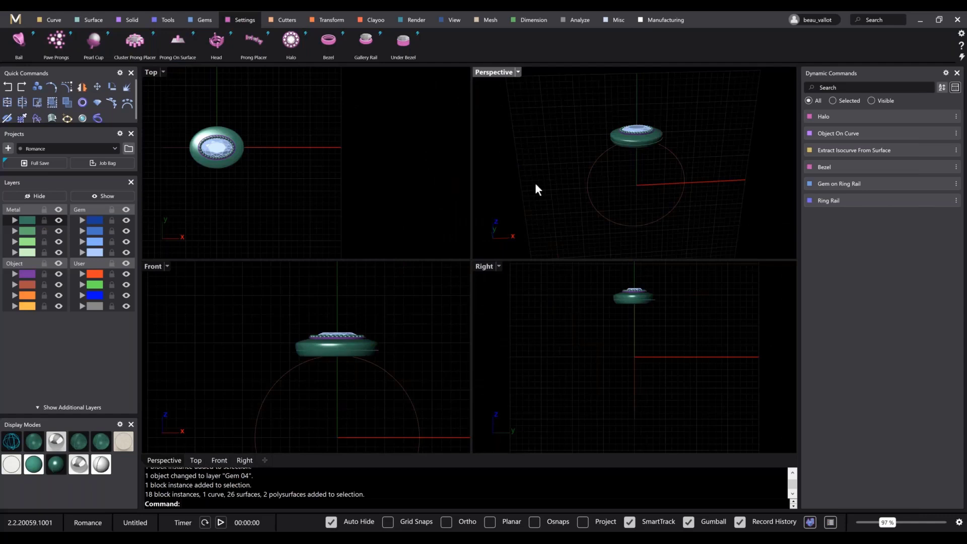
pyautogui.doubleClick(491, 75)
pyautogui.moveTo(497, 156); pyautogui.dragTo(514, 210, button='right')
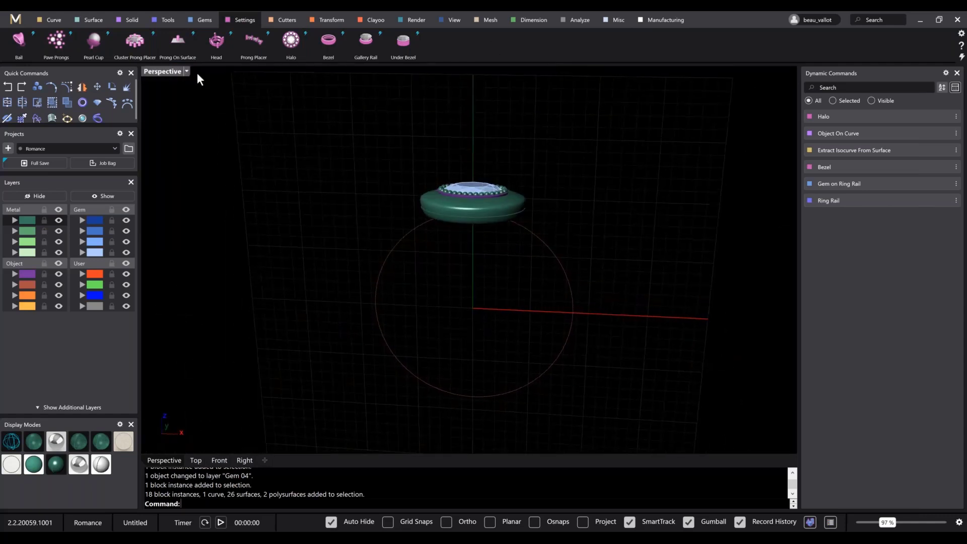
pyautogui.doubleClick(162, 71)
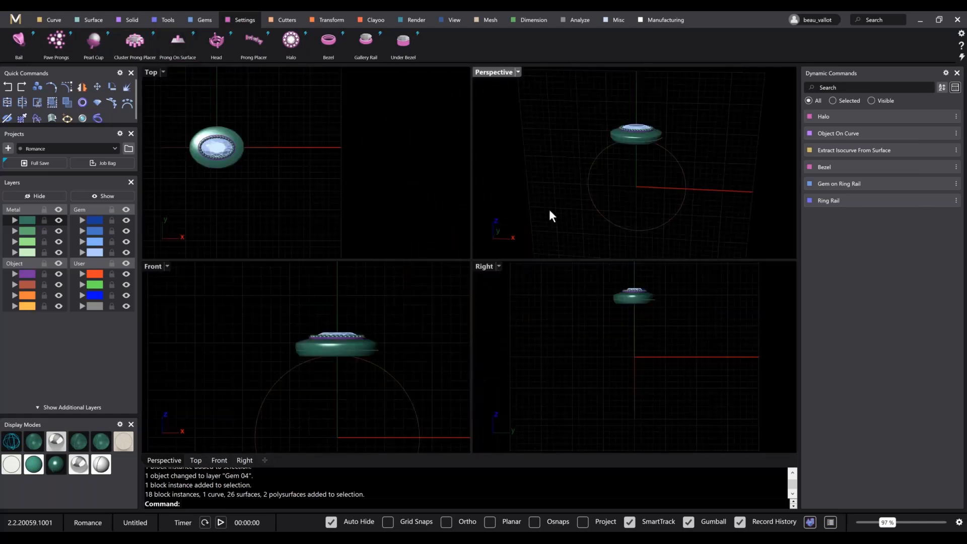
pyautogui.moveTo(639, 216); pyautogui.dragTo(643, 200, button='right')
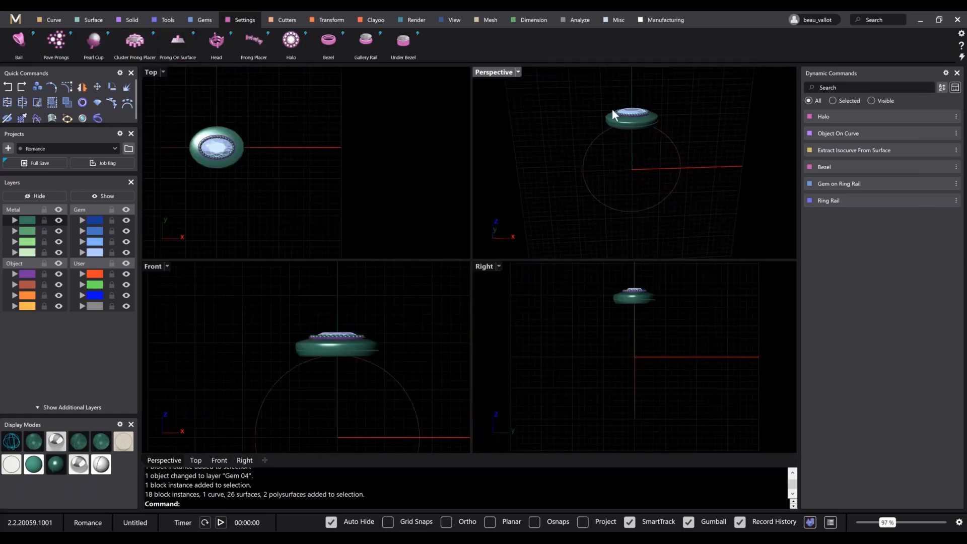
# Show the Perspective viewport in wireframe and enlarge the halo in the Perspective and Right viewports
pyautogui.click(9, 452)
pyautogui.scroll(5, 637, 111)
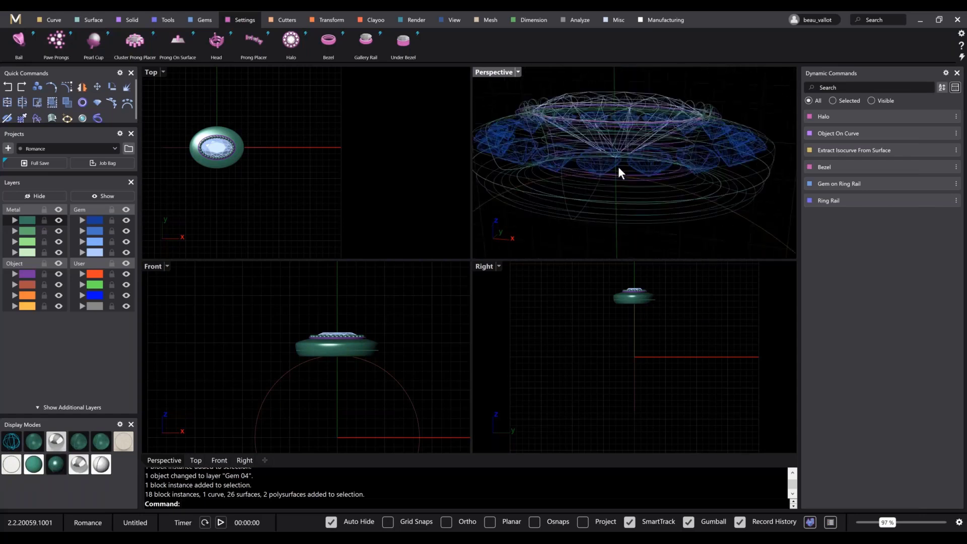
pyautogui.moveTo(618, 167); pyautogui.dragTo(616, 136, button='right')
pyautogui.moveTo(628, 310); pyautogui.dragTo(648, 322, button='right')
pyautogui.scroll(10, 649, 310)
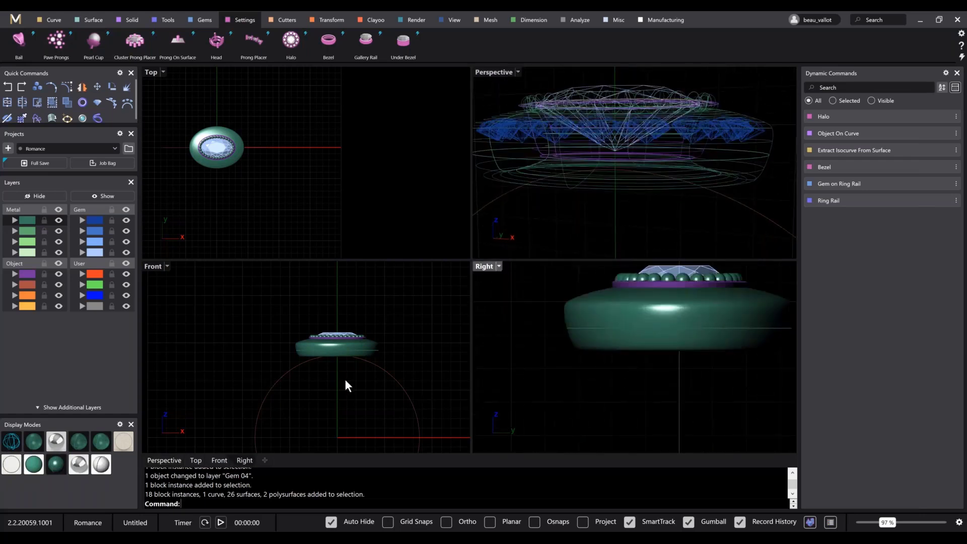
pyautogui.moveTo(346, 379); pyautogui.dragTo(295, 390, button='right')
pyautogui.moveTo(284, 338); pyautogui.dragTo(389, 318, button='right')
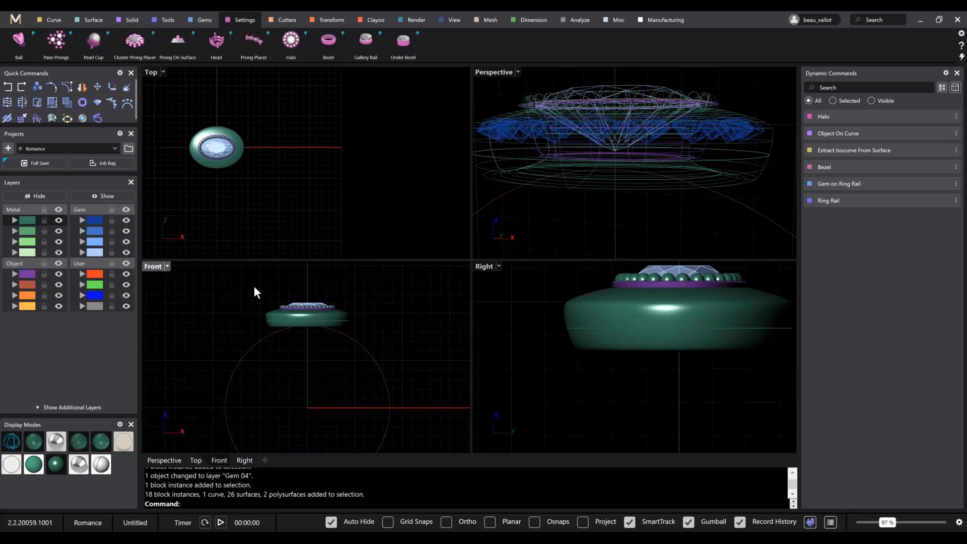
# Give the Front viewport a polished grey metal display on a white background and frame the halo in the Front and Top viewports
pyautogui.click(80, 462)
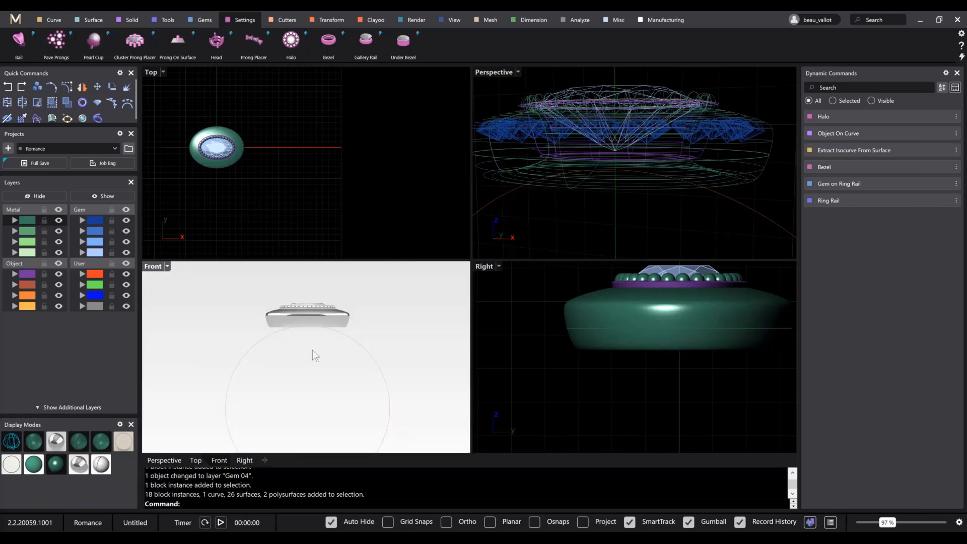
pyautogui.moveTo(312, 355); pyautogui.dragTo(317, 374, button='right')
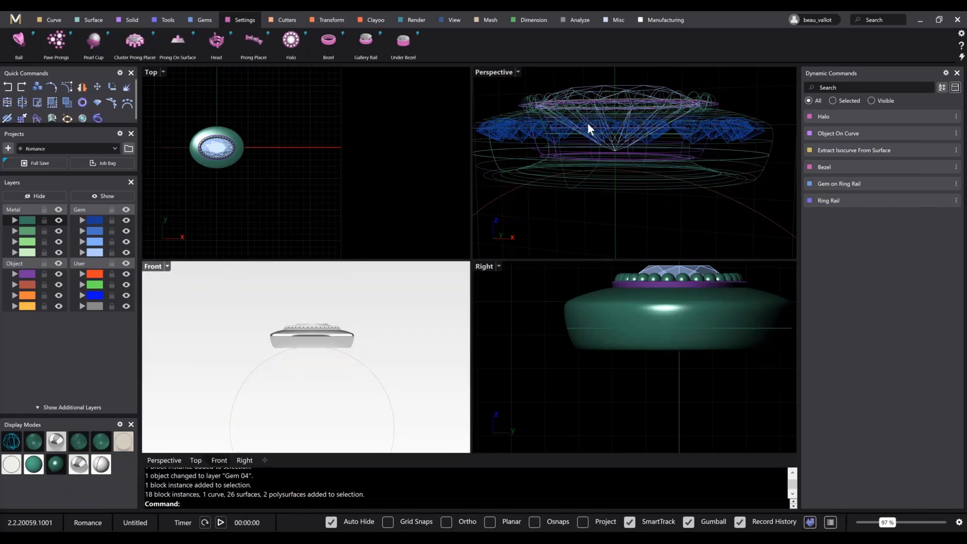
pyautogui.moveTo(587, 122)
pyautogui.mouseDown(button='right')
pyautogui.moveTo(590, 154)
pyautogui.moveTo(596, 132)
pyautogui.mouseUp(button='right')
pyautogui.scroll(10, 310, 342)
pyautogui.moveTo(311, 323); pyautogui.dragTo(292, 313, button='right')
pyautogui.scroll(4, 310, 342)
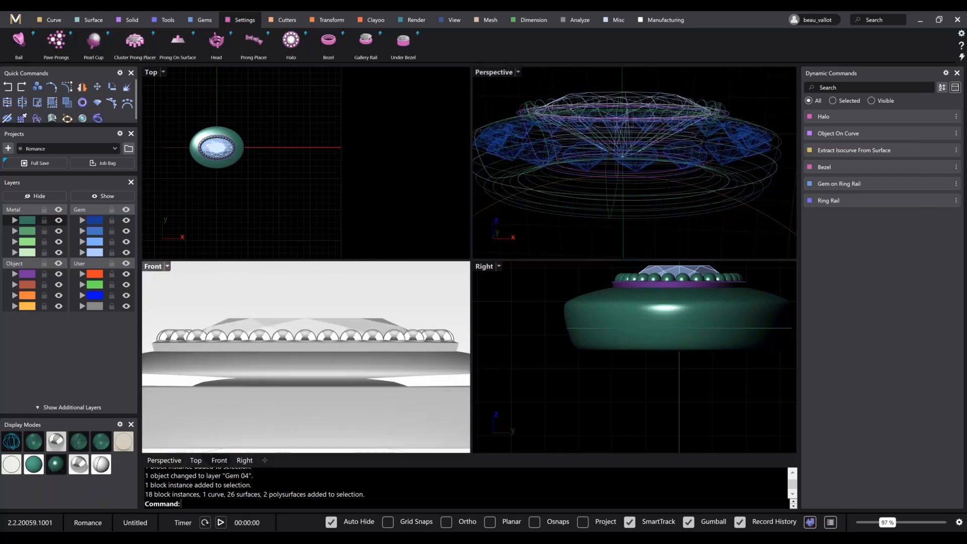
pyautogui.scroll(-6, 372, 329)
pyautogui.scroll(5, 232, 207)
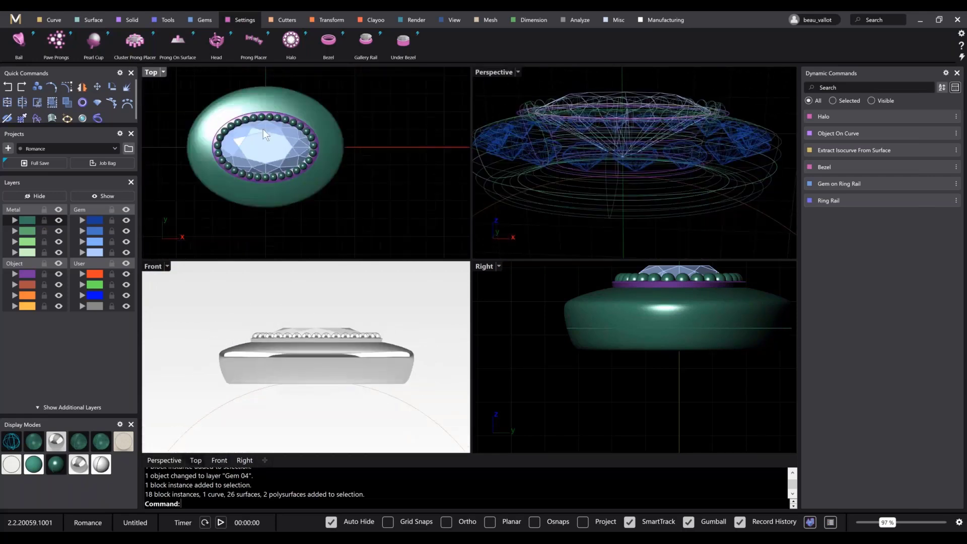
# Select the halo in the Right viewport and the centre gem in the Top viewport to compare their highlights across viewports, clearing each selection
pyautogui.click(611, 329)
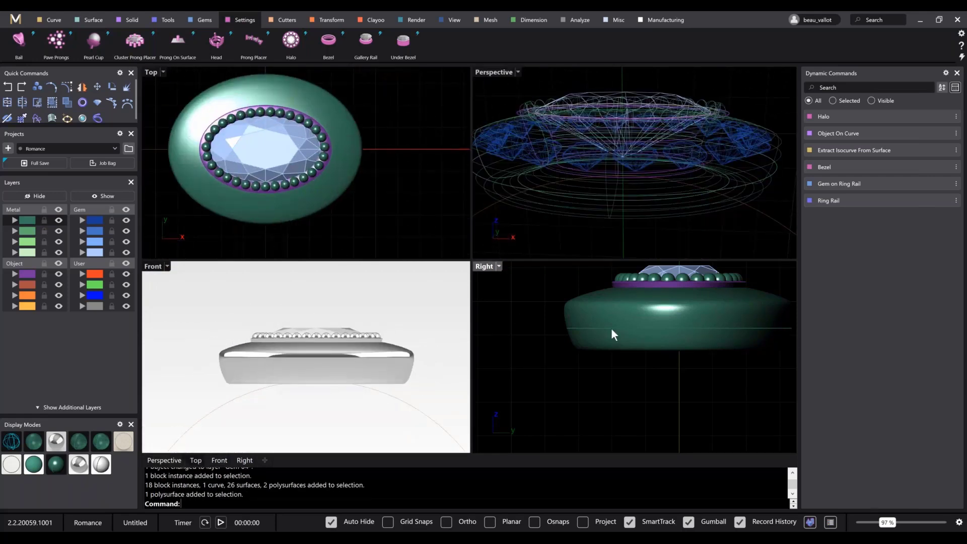
pyautogui.click(412, 107)
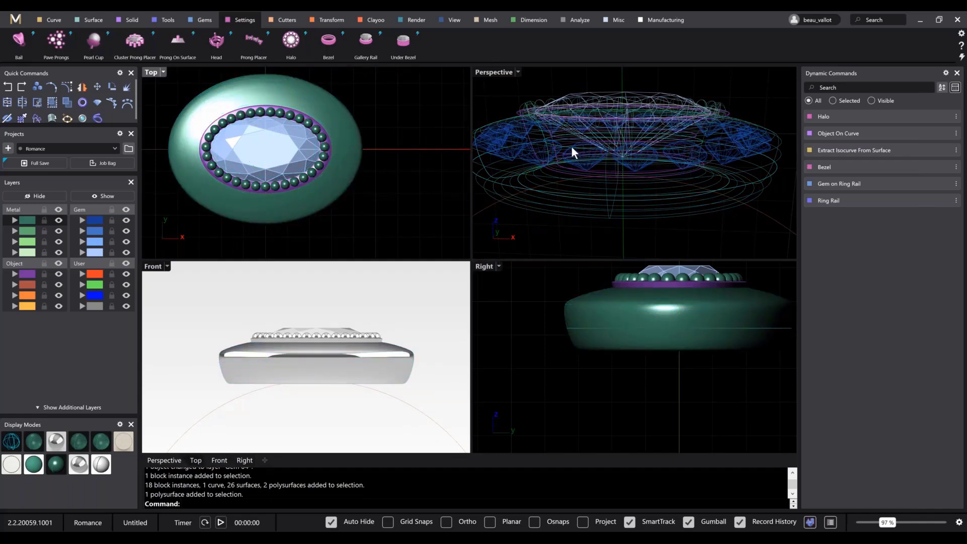
pyautogui.click(264, 138)
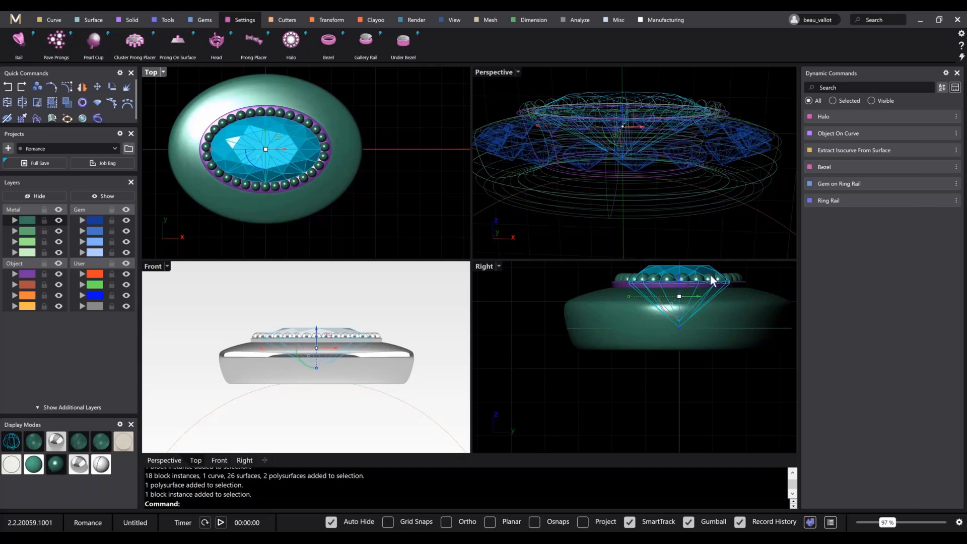
pyautogui.click(393, 165)
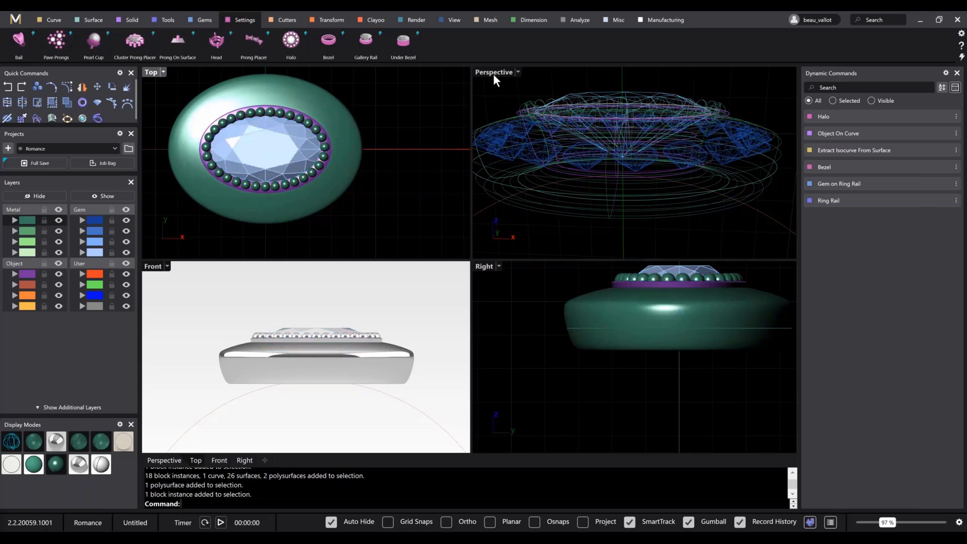
# Maximise the Perspective viewport in Plastic display and move the centre gem to the Gem 01 layer
pyautogui.doubleClick(493, 73)
pyautogui.scroll(5, 352, 388)
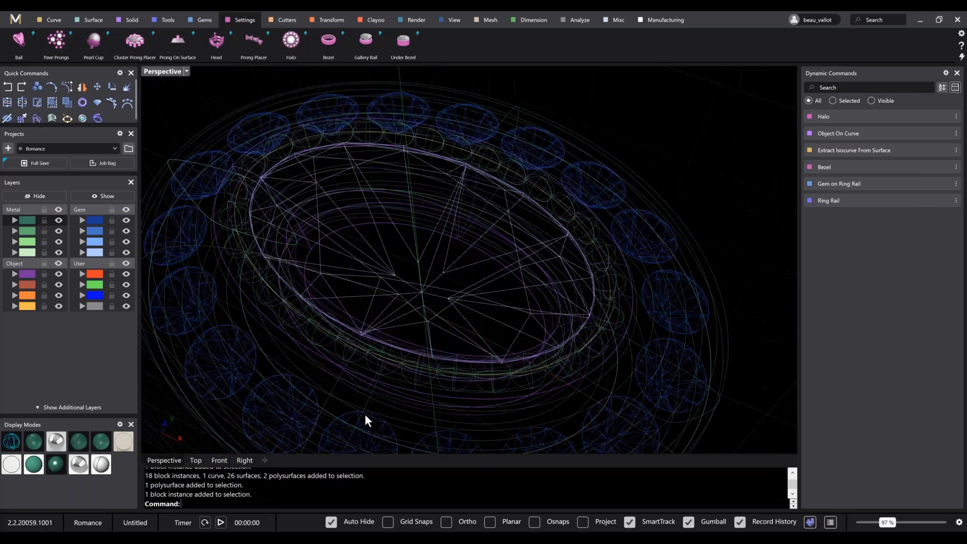
pyautogui.scroll(-5, 365, 414)
pyautogui.click(50, 467)
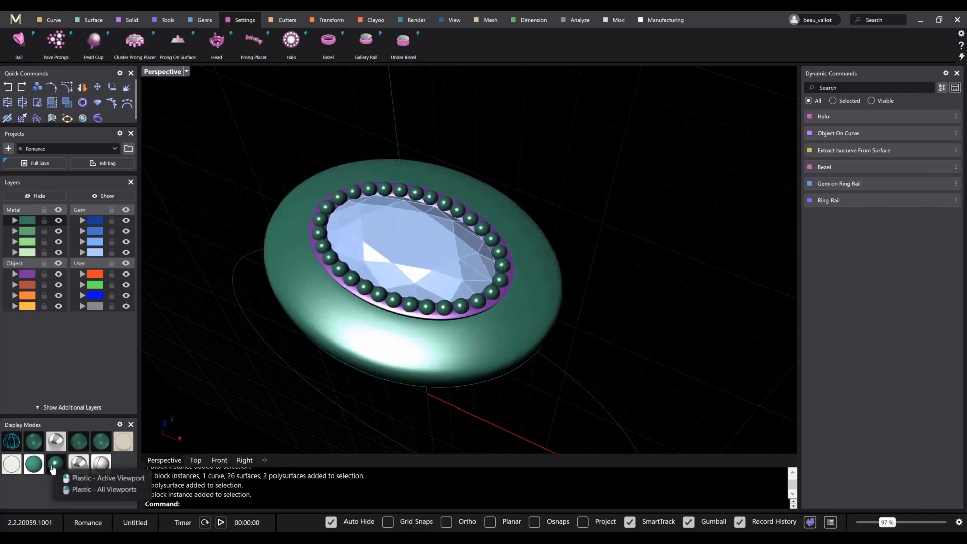
pyautogui.click(422, 235)
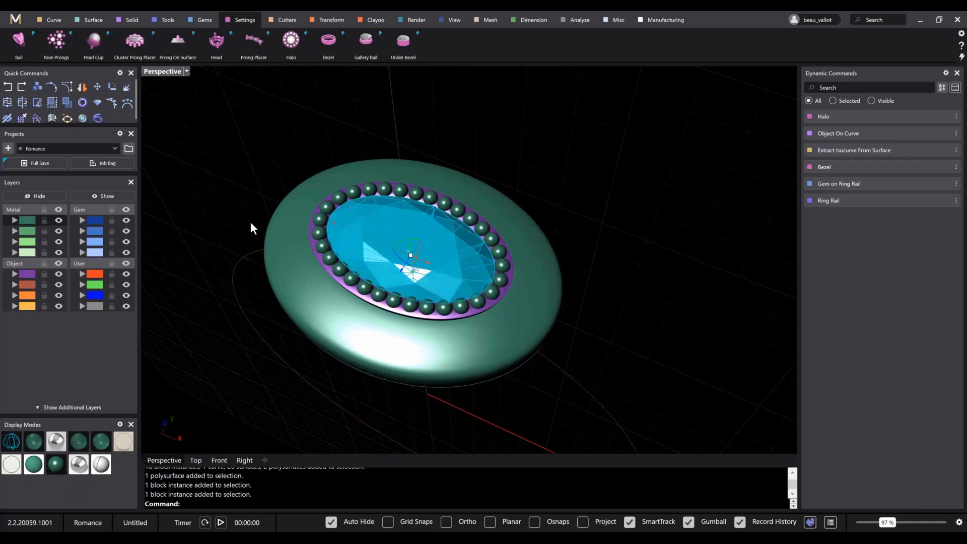
pyautogui.click(94, 220)
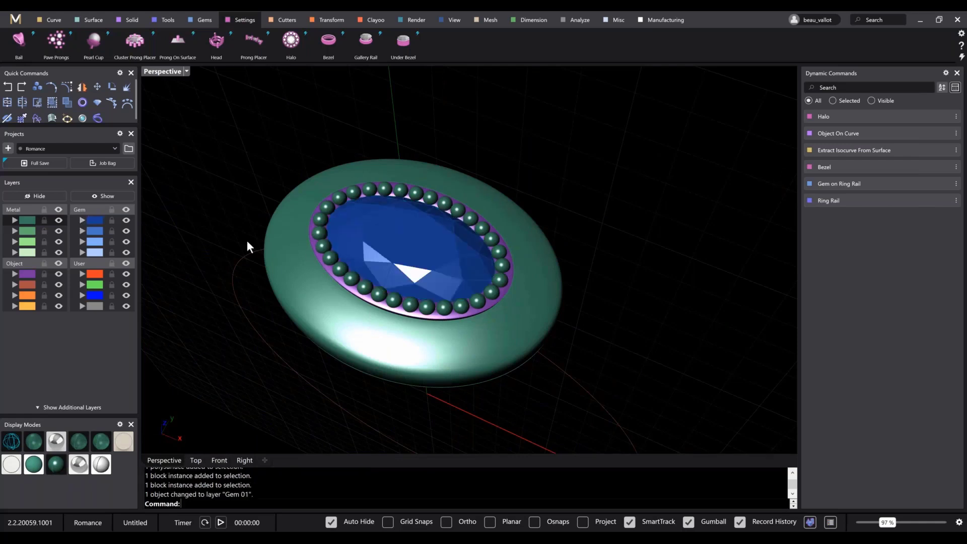
# Move all the beads around the centre gem to the Setting layer, leaving the halo body on its metal layer
pyautogui.moveTo(247, 241); pyautogui.dragTo(376, 186, button='right')
pyautogui.scroll(10, 371, 180)
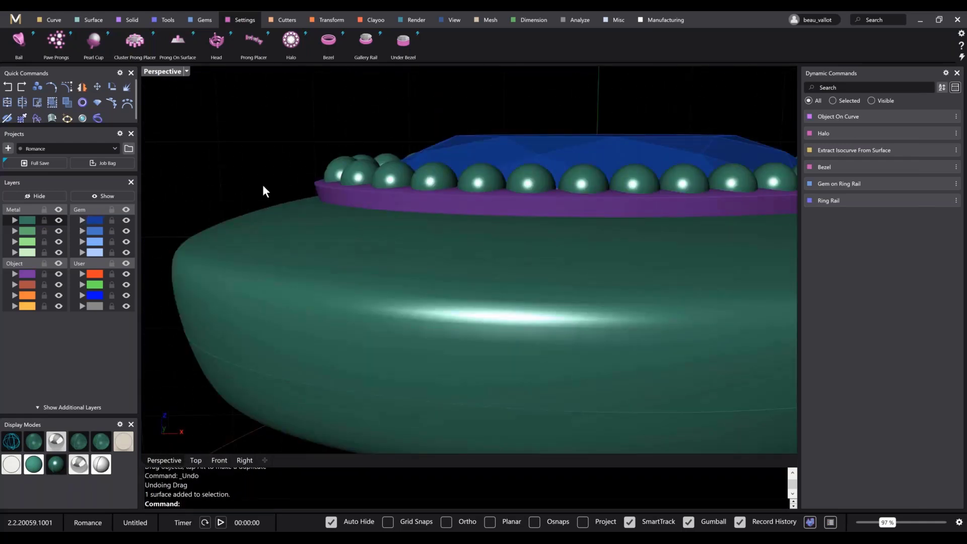
pyautogui.scroll(-5, 270, 178)
pyautogui.moveTo(276, 150); pyautogui.dragTo(279, 127, button='right')
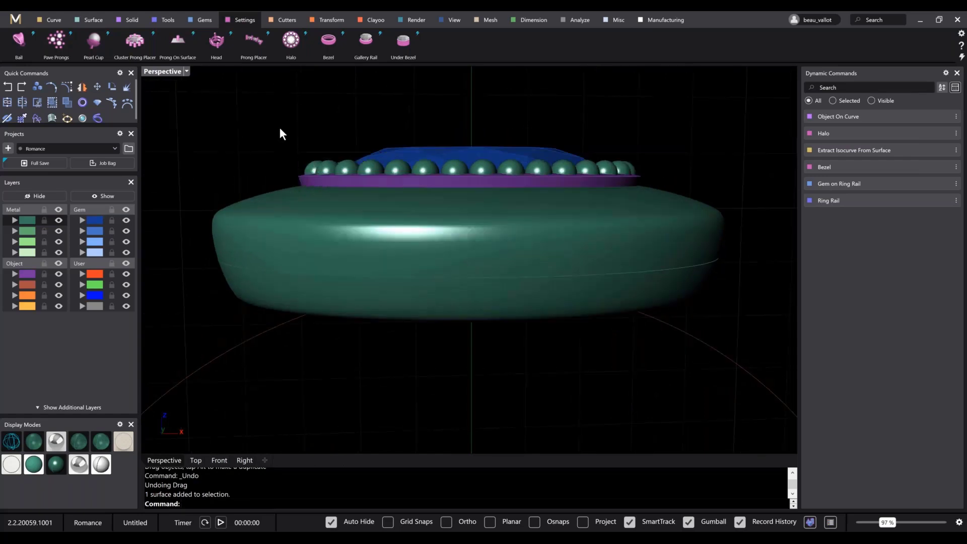
pyautogui.moveTo(278, 127); pyautogui.dragTo(669, 185)
pyautogui.click(355, 125)
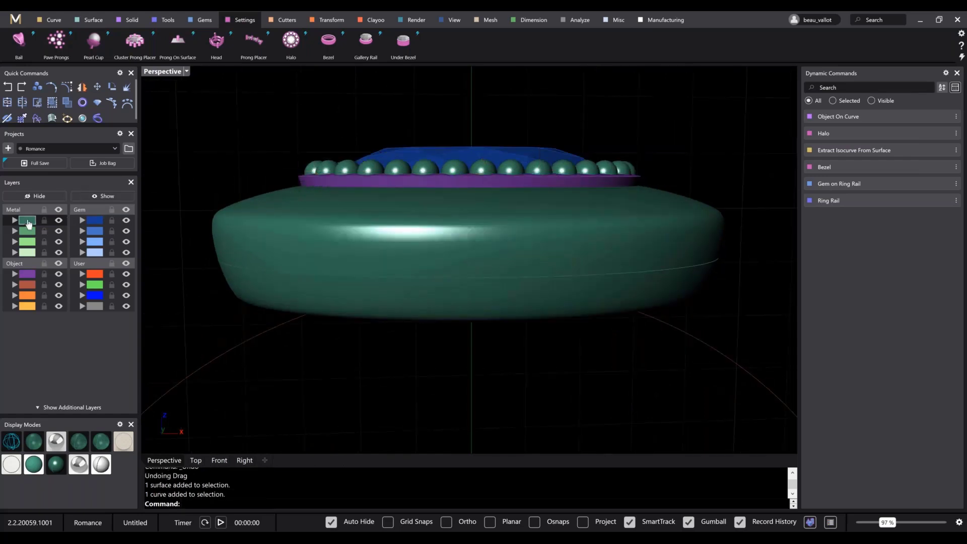
pyautogui.doubleClick(27, 220)
pyautogui.keyDown('ctrl'); pyautogui.click(309, 231); pyautogui.keyUp('ctrl')
pyautogui.scroll(-3, 373, 204)
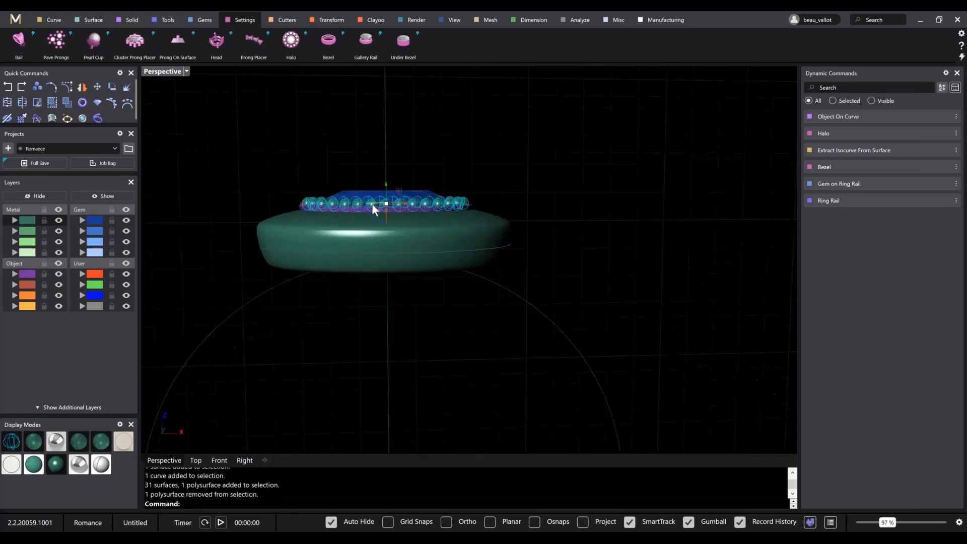
pyautogui.scroll(8, 372, 204)
pyautogui.click(16, 273)
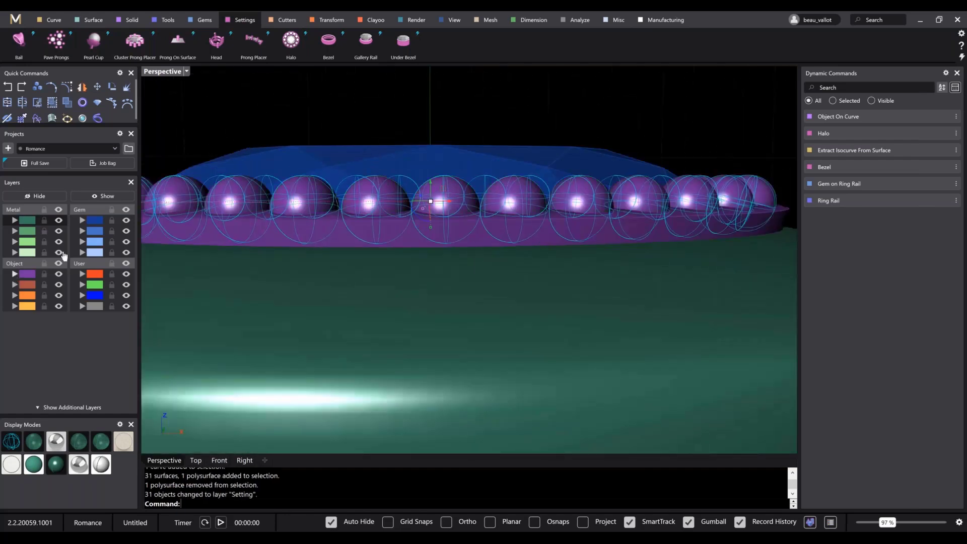
pyautogui.click(184, 153)
# Move the centre oval gem to the Gem 02 layer
pyautogui.scroll(-5, 184, 153)
pyautogui.keyDown('shift'); pyautogui.moveTo(236, 196); pyautogui.dragTo(337, 179, button='right'); pyautogui.keyUp('shift')
pyautogui.scroll(-7, 337, 179)
pyautogui.moveTo(383, 270); pyautogui.dragTo(338, 199, button='right')
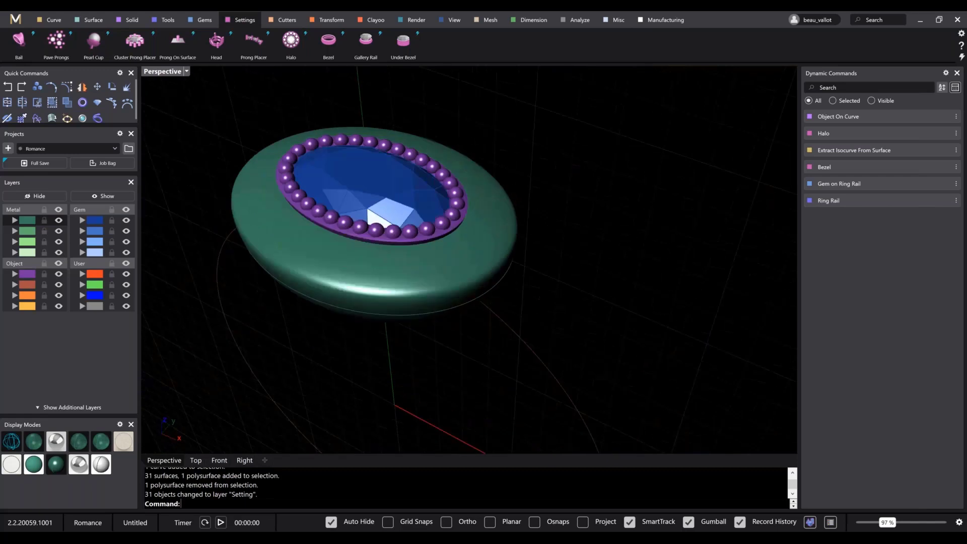
pyautogui.click(337, 199)
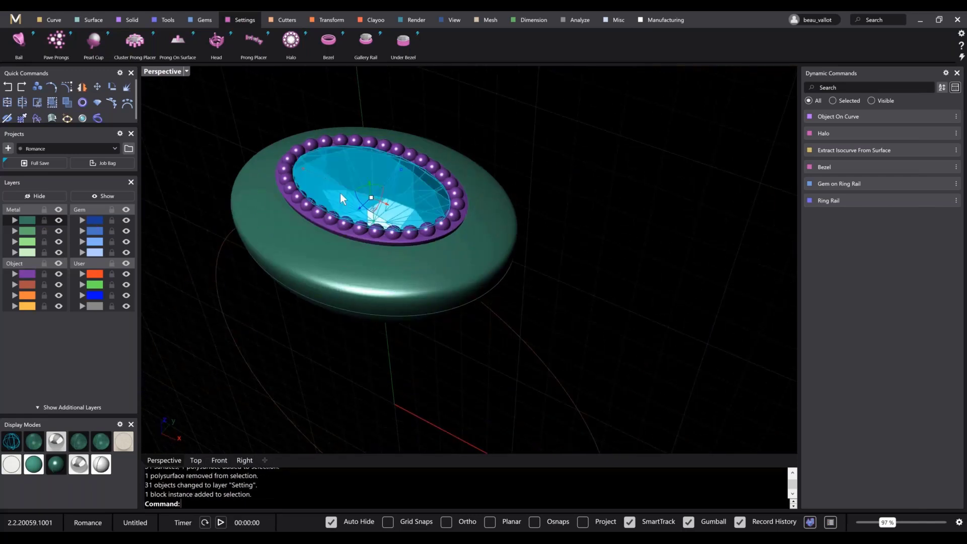
pyautogui.click(94, 231)
# Select all the gems on the Gem 01 layer and inspect the highlighted halo stones
pyautogui.moveTo(308, 226); pyautogui.dragTo(432, 168, button='right')
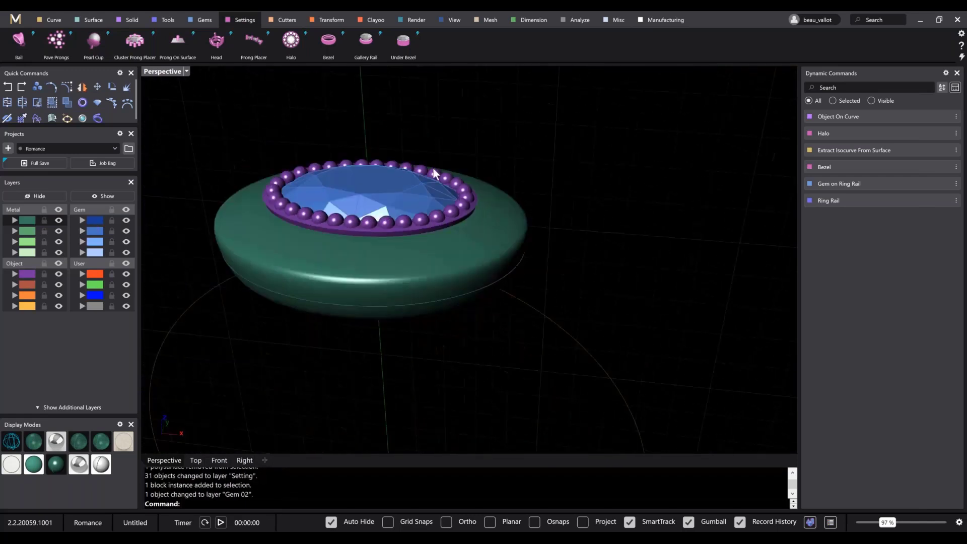
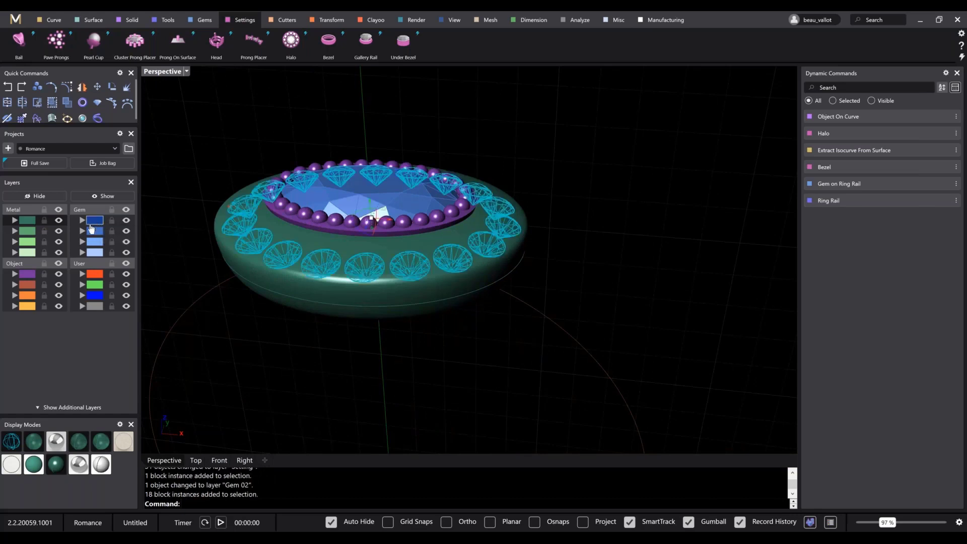
pyautogui.moveTo(253, 259); pyautogui.dragTo(394, 374, button='right')
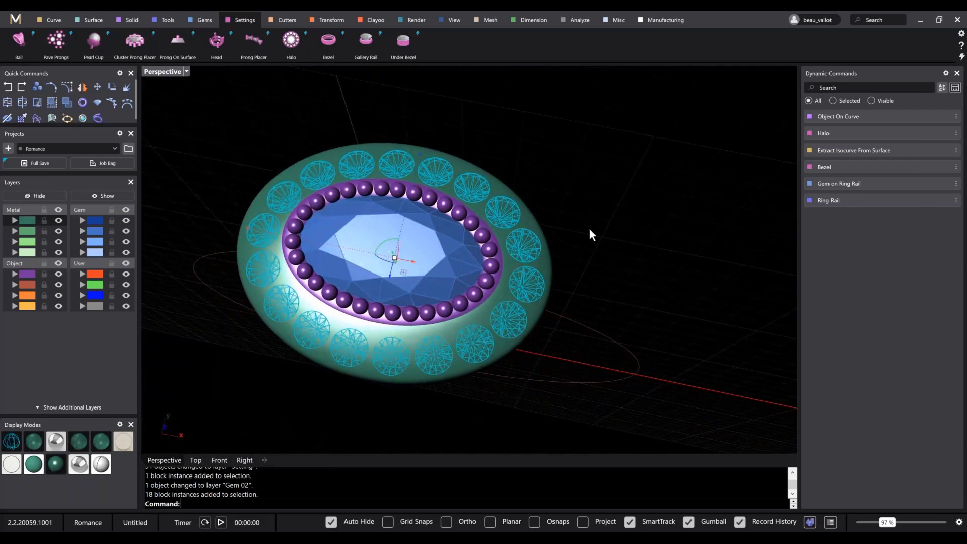
pyautogui.moveTo(589, 228); pyautogui.dragTo(508, 221, button='right')
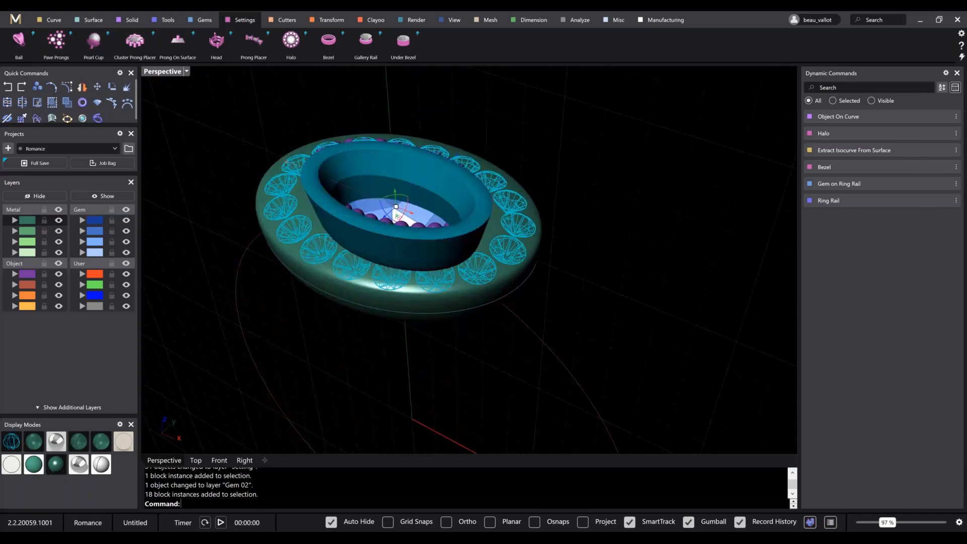
# Reopen the Halo for editing in wireframe display and set its gems' Spacing From Center to -0.25
pyautogui.click(919, 135)
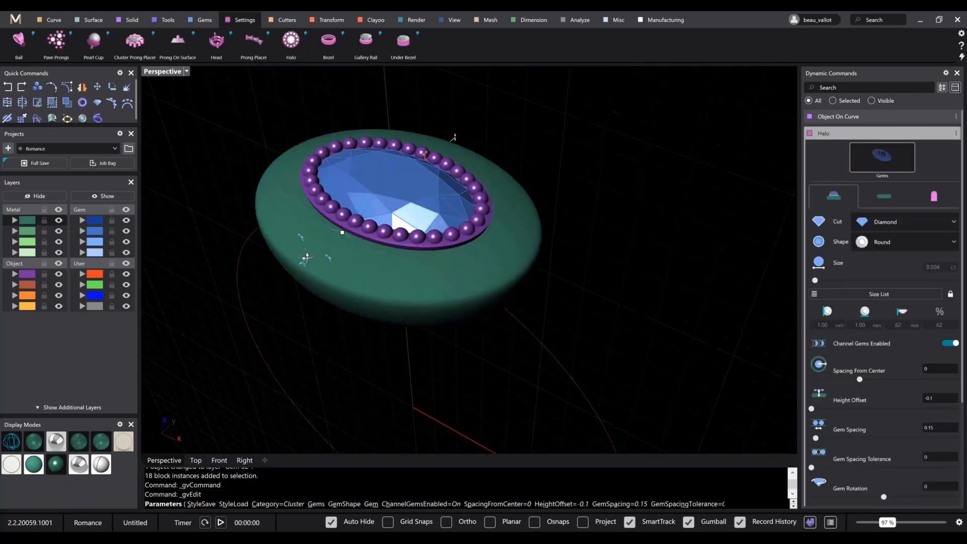
pyautogui.moveTo(340, 254); pyautogui.dragTo(354, 189, button='right')
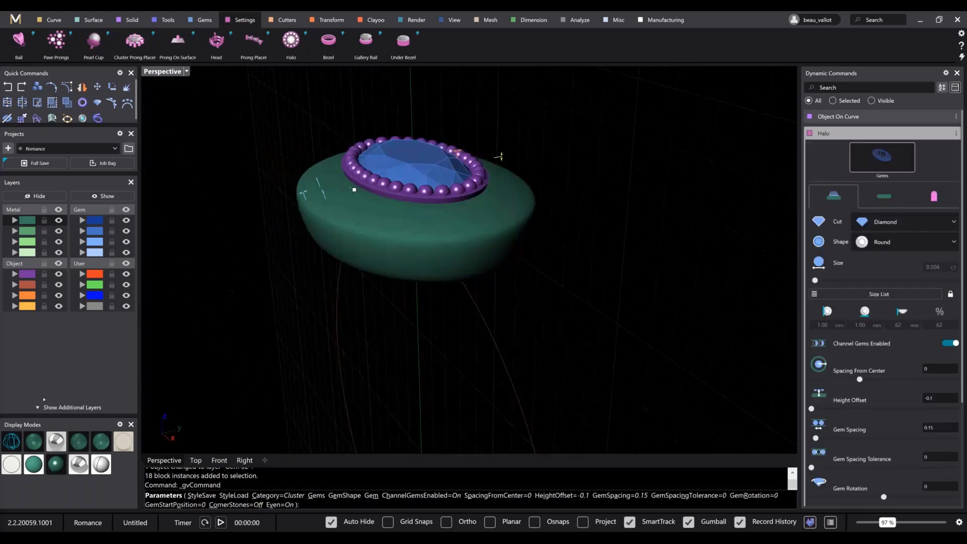
pyautogui.click(17, 441)
pyautogui.moveTo(398, 257); pyautogui.dragTo(390, 311, button='right')
pyautogui.scroll(2, 536, 145)
pyautogui.scroll(4, 535, 145)
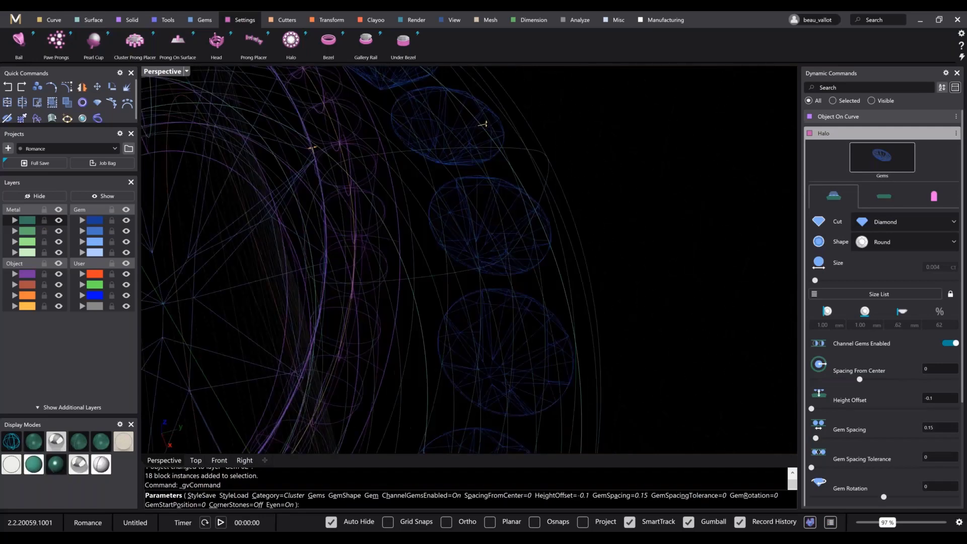
pyautogui.moveTo(549, 174); pyautogui.dragTo(529, 137, button='right')
pyautogui.moveTo(358, 107)
pyautogui.moveTo(356, 107); pyautogui.dragTo(347, 106)
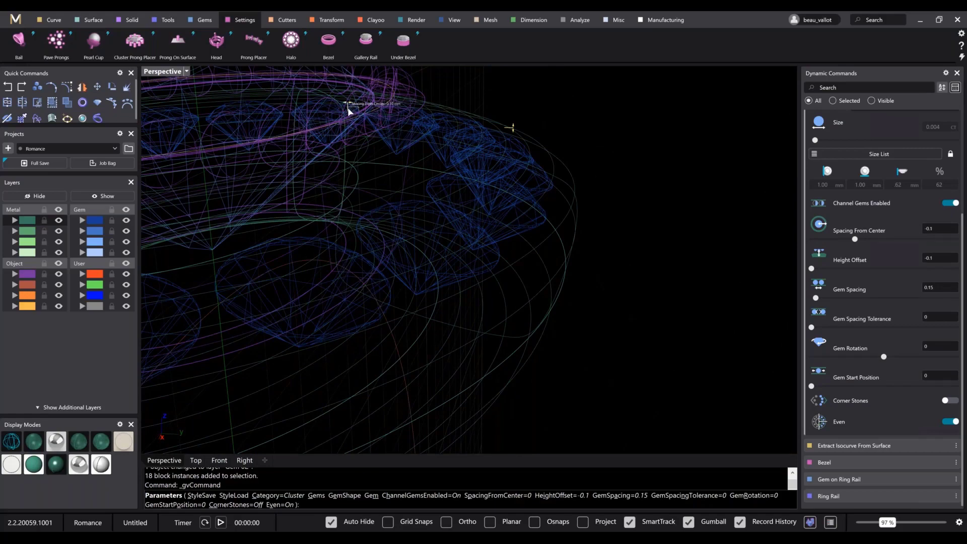
pyautogui.moveTo(348, 106); pyautogui.dragTo(327, 202, button='right')
pyautogui.scroll(5, 519, 137)
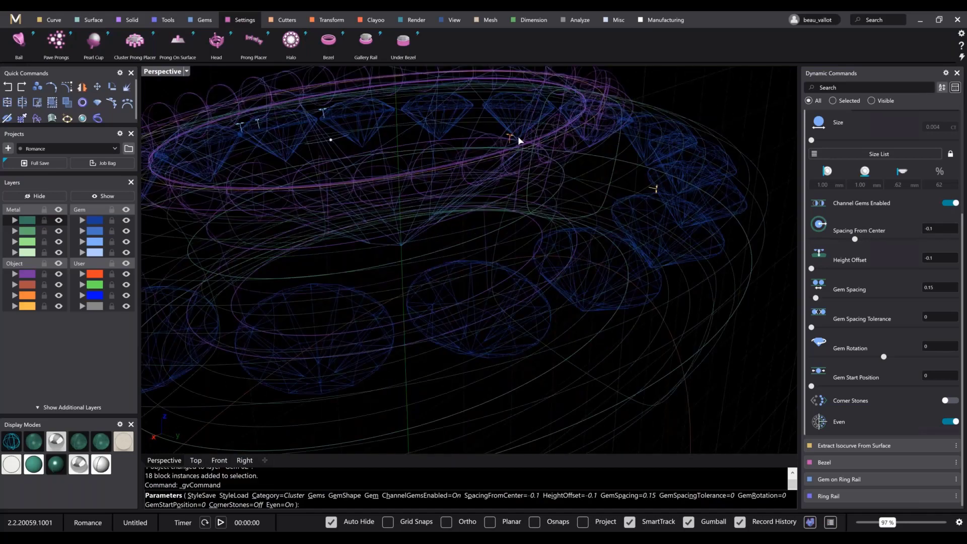
pyautogui.moveTo(519, 137); pyautogui.dragTo(491, 138)
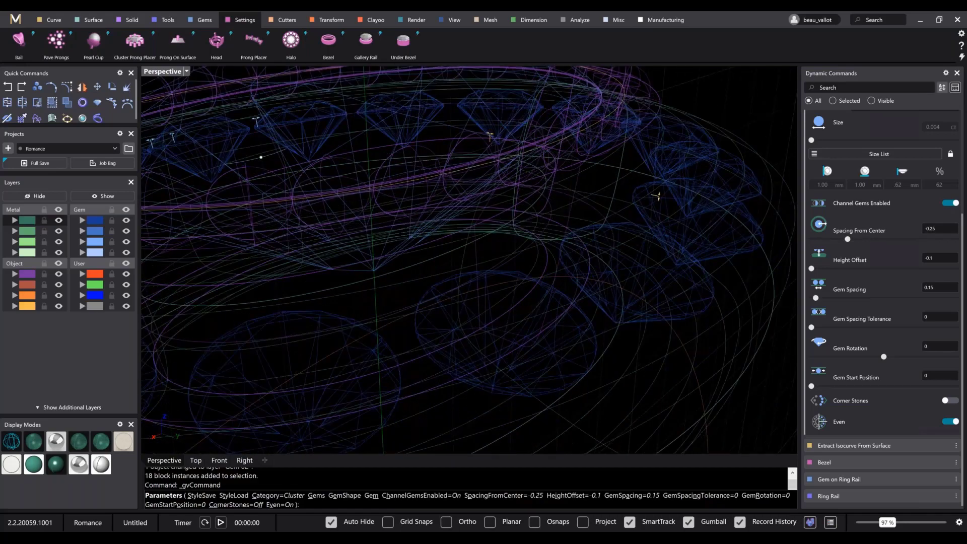
# Enable the halo's channel and adjust its Inside Wall Width to about 0.7
pyautogui.moveTo(499, 211); pyautogui.dragTo(539, 280, button='right')
pyautogui.scroll(-4, 542, 272)
pyautogui.moveTo(963, 234); pyautogui.dragTo(961, 136)
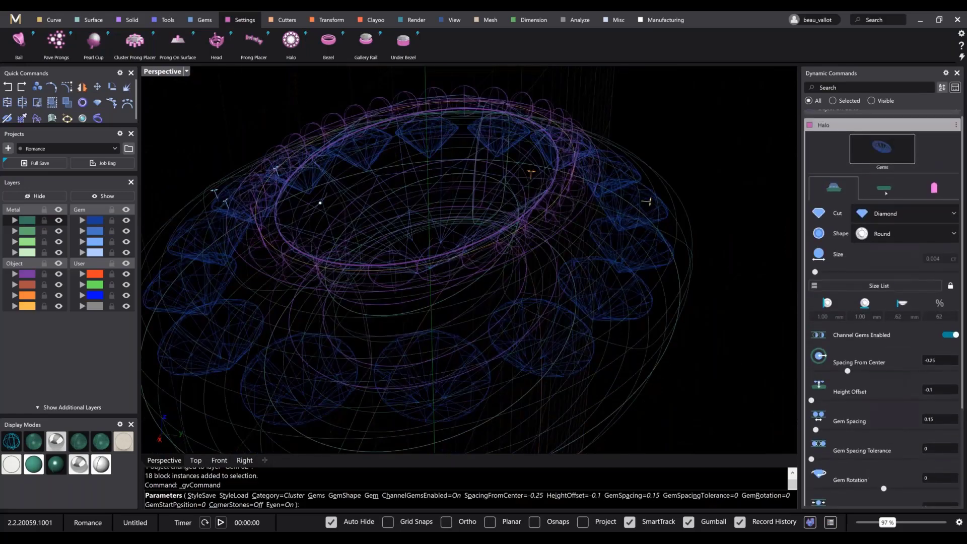
pyautogui.click(884, 189)
pyautogui.moveTo(425, 262); pyautogui.dragTo(705, 338, button='right')
pyautogui.click(948, 294)
pyautogui.scroll(5, 386, 188)
pyautogui.moveTo(405, 198); pyautogui.dragTo(404, 201)
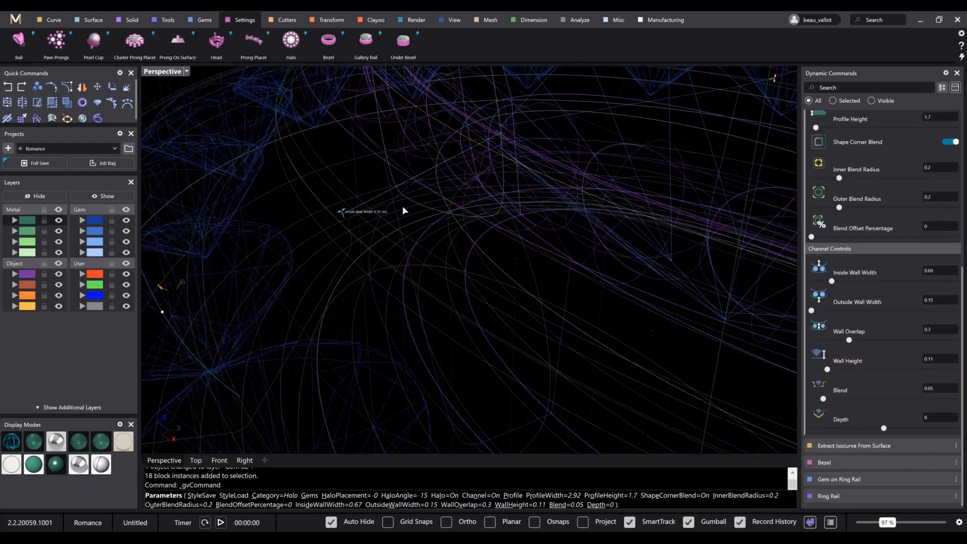
# Switch to a shaded display and set the halo channel's Inside Wall Width to 0.71
pyautogui.click(59, 469)
pyautogui.moveTo(443, 245); pyautogui.dragTo(449, 272, button='right')
pyautogui.scroll(-8, 451, 259)
pyautogui.moveTo(448, 277); pyautogui.dragTo(447, 278)
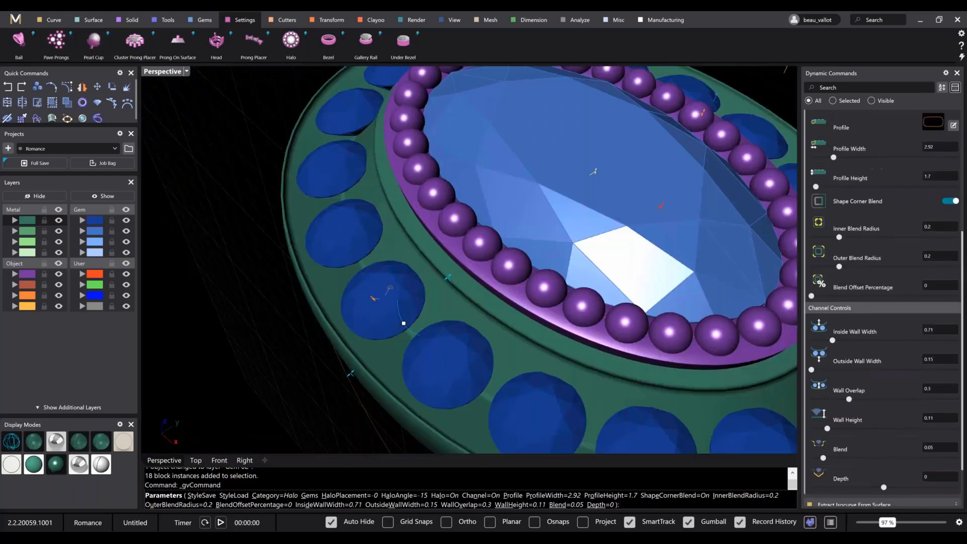
# Set the halo gems' Spacing From Center to -0.3
pyautogui.scroll(7, 874, 166)
pyautogui.click(839, 166)
pyautogui.moveTo(632, 251); pyautogui.dragTo(598, 204, button='right')
pyautogui.scroll(5, 599, 204)
pyautogui.moveTo(656, 191); pyautogui.dragTo(651, 201)
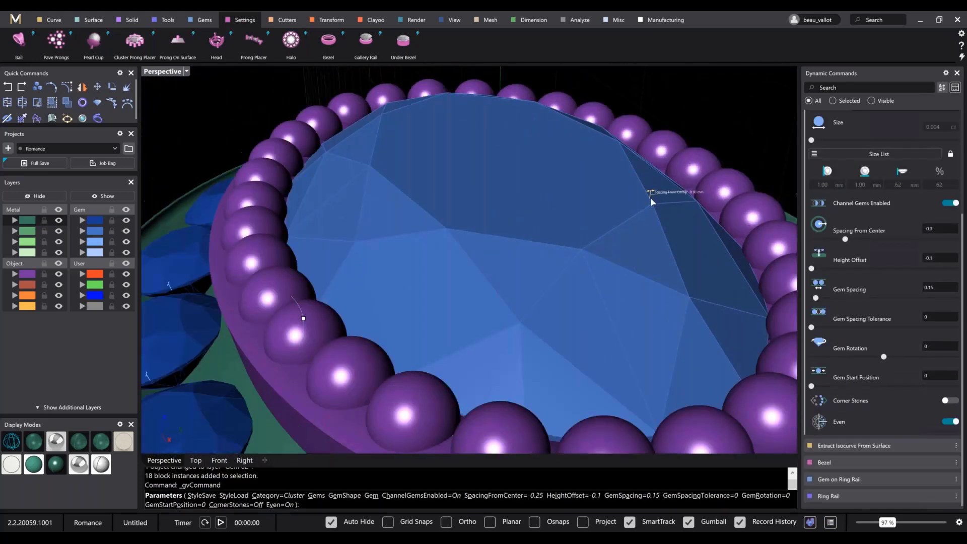
pyautogui.scroll(-5, 623, 207)
pyautogui.moveTo(623, 211); pyautogui.dragTo(589, 207, button='right')
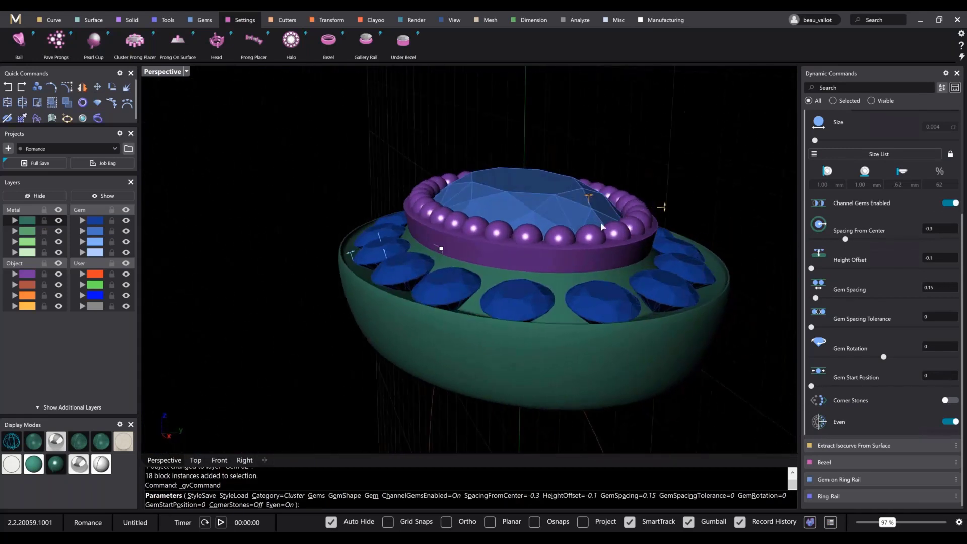
# Set the halo's Inside Wall Width to 0.74, turn its Channel option off and accept the edited halo
pyautogui.scroll(3, 589, 201)
pyautogui.moveTo(588, 196); pyautogui.dragTo(586, 196)
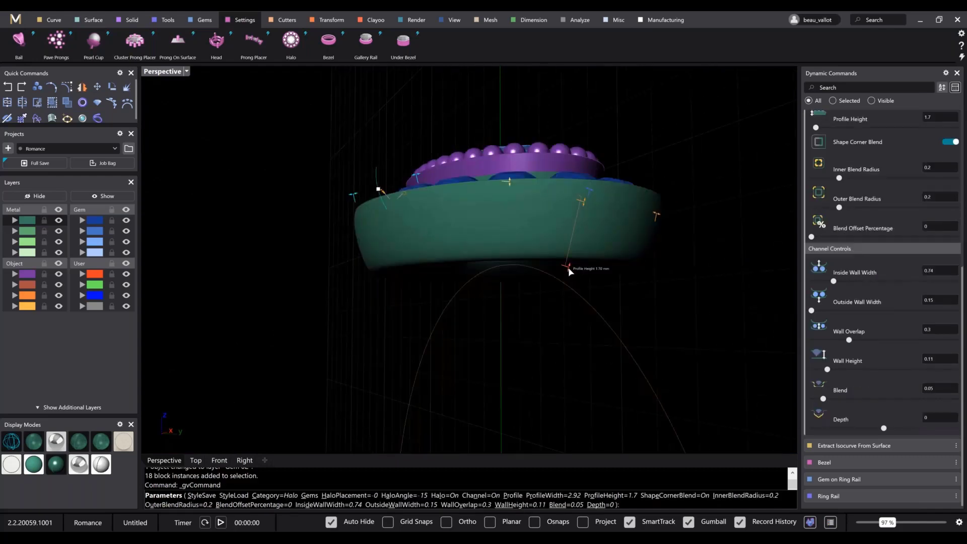
pyautogui.moveTo(569, 271); pyautogui.dragTo(496, 342, button='right')
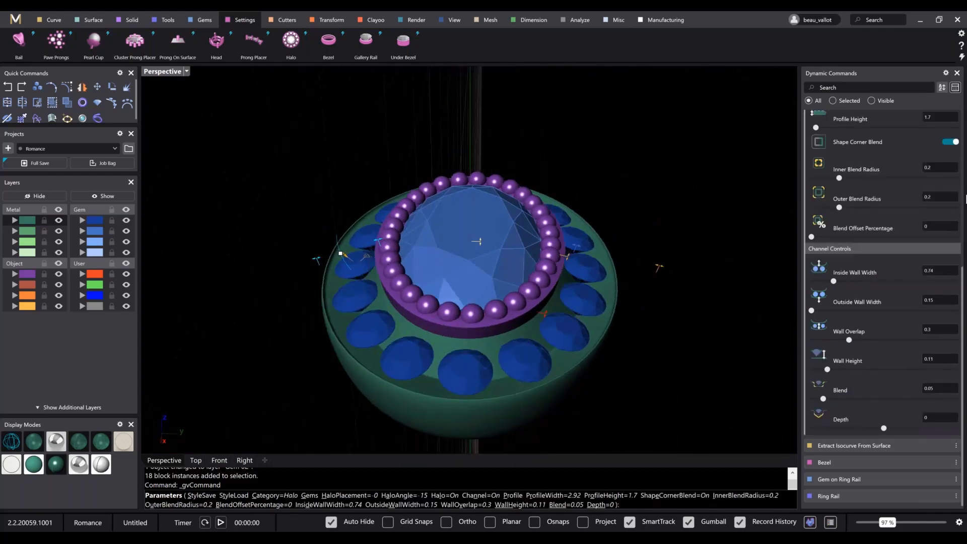
pyautogui.scroll(3, 960, 199)
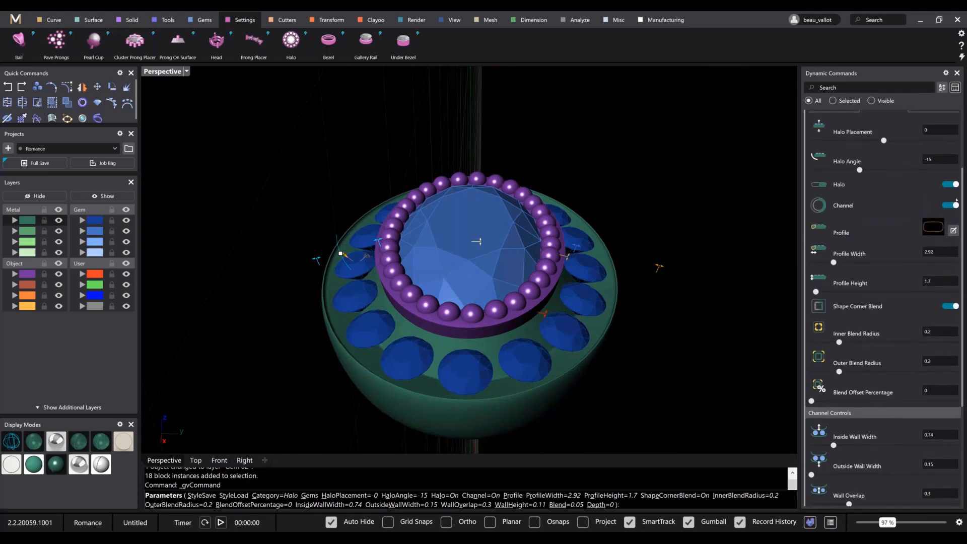
pyautogui.click(952, 208)
pyautogui.rightClick(680, 200)
# Select the halo gems on the Gem 01 layer and start a Channel Cutter along them with Placement 0.64
pyautogui.moveTo(513, 275); pyautogui.dragTo(584, 268, button='right')
pyautogui.click(94, 221)
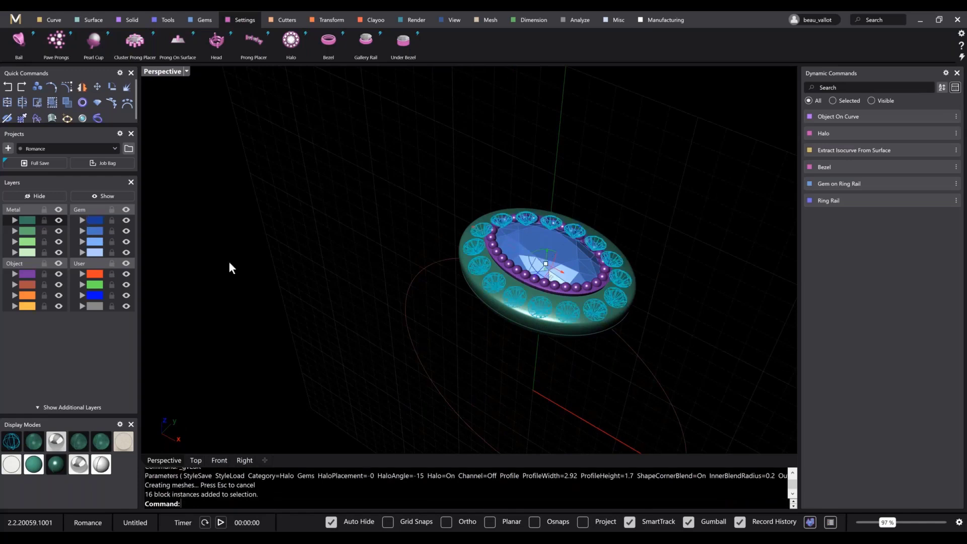
pyautogui.moveTo(472, 277); pyautogui.dragTo(448, 285, button='right')
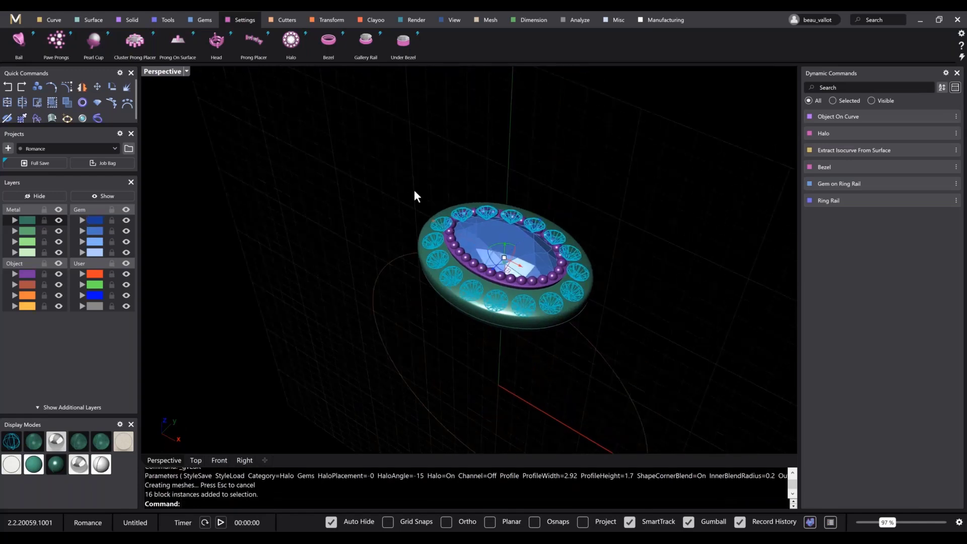
pyautogui.click(285, 20)
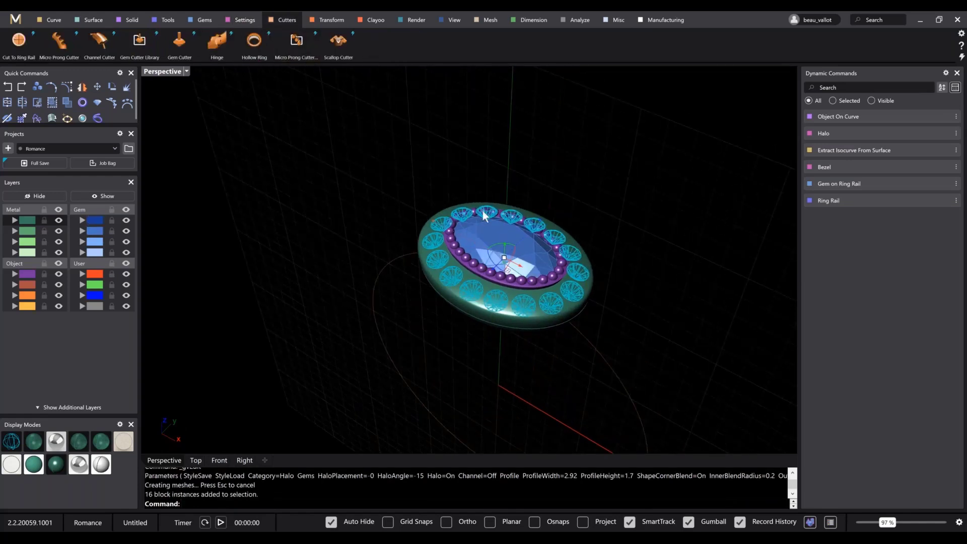
pyautogui.click(96, 54)
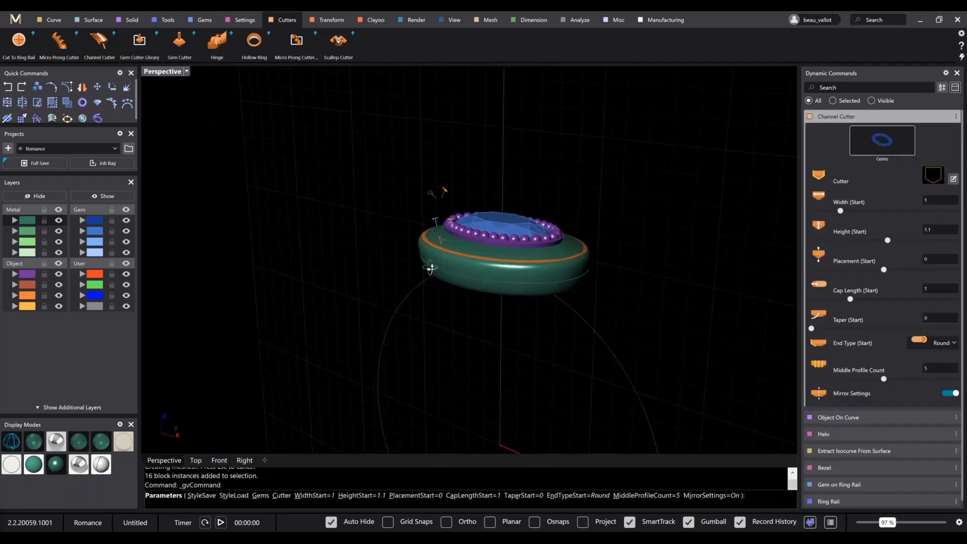
pyautogui.scroll(5, 440, 228)
pyautogui.moveTo(442, 224); pyautogui.dragTo(438, 207)
# Narrow the channel cutter's Width (Start) to 0.5
pyautogui.scroll(-5, 441, 214)
pyautogui.moveTo(528, 332); pyautogui.dragTo(571, 349, button='right')
pyautogui.scroll(6, 448, 237)
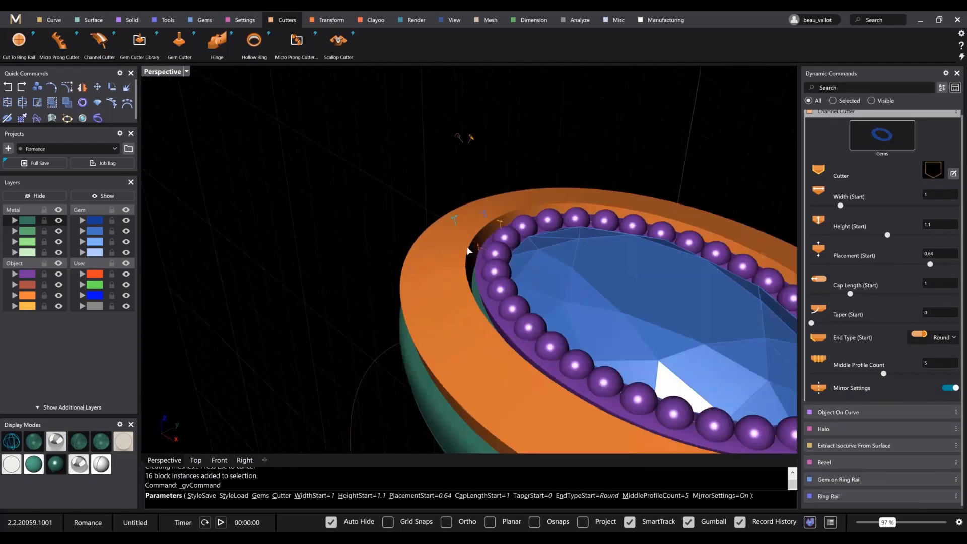
pyautogui.scroll(2, 467, 251)
pyautogui.moveTo(507, 223); pyautogui.dragTo(539, 181, button='right')
pyautogui.moveTo(482, 215); pyautogui.dragTo(467, 227)
# Switch to wireframe display and lower the channel cutter into the halo gems with Placement (Start) 0.31
pyautogui.scroll(-4, 466, 226)
pyautogui.moveTo(467, 226)
pyautogui.mouseDown(button='right')
pyautogui.moveTo(491, 272)
pyautogui.moveTo(466, 214)
pyautogui.mouseUp(button='right')
pyautogui.scroll(7, 478, 259)
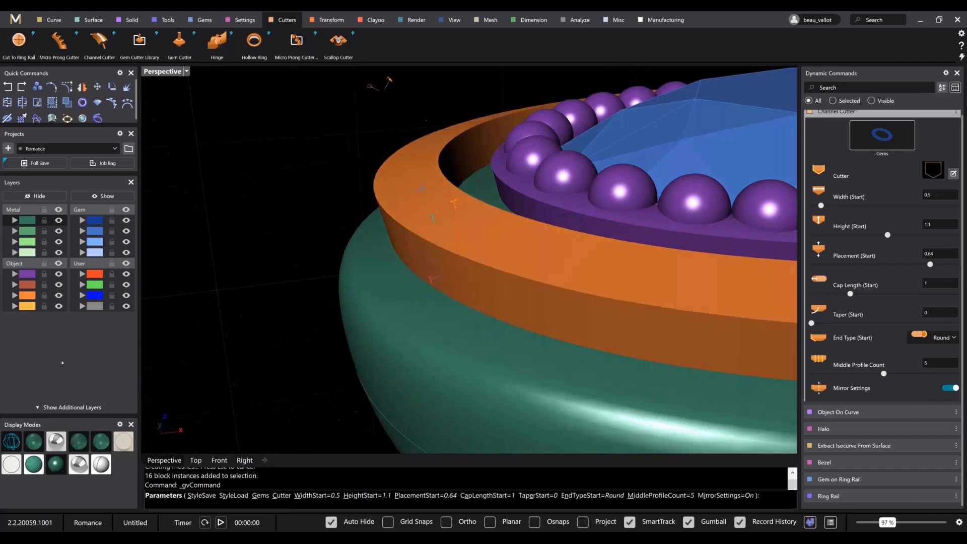
pyautogui.click(15, 450)
pyautogui.moveTo(520, 293)
pyautogui.mouseDown(button='right')
pyautogui.moveTo(513, 252)
pyautogui.moveTo(528, 262)
pyautogui.moveTo(543, 252)
pyautogui.moveTo(559, 280)
pyautogui.mouseUp(button='right')
pyautogui.moveTo(437, 251); pyautogui.dragTo(409, 252, button='right')
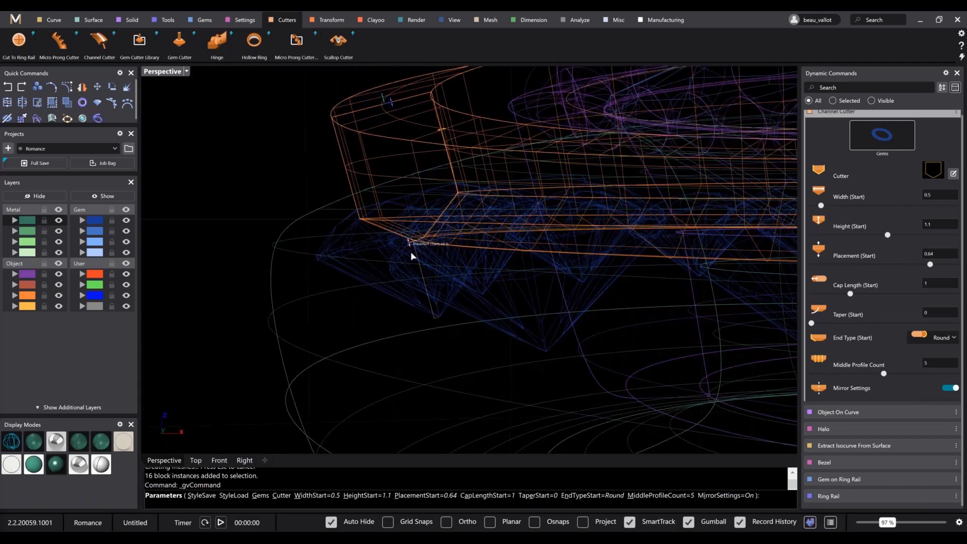
pyautogui.moveTo(410, 251); pyautogui.dragTo(414, 282)
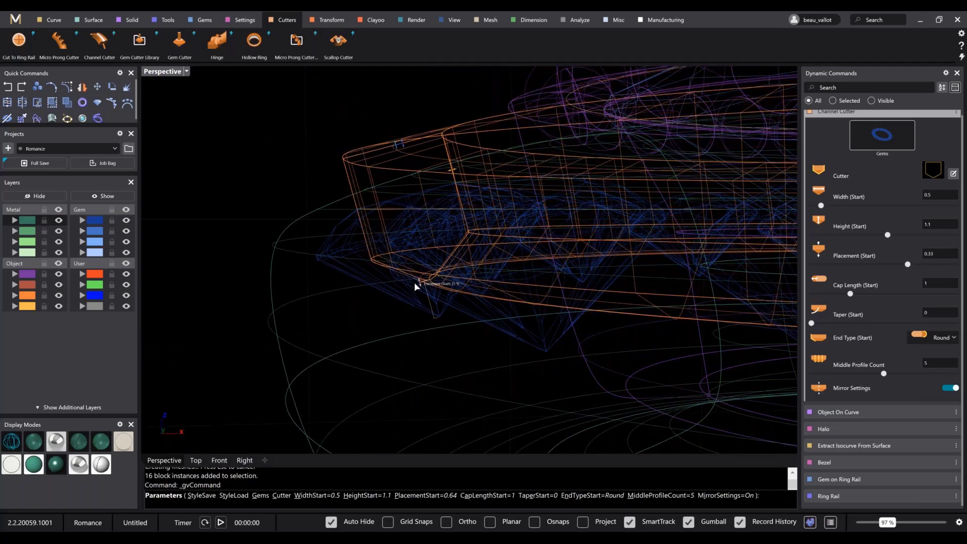
# Set the channel cutter's Height (Start) to 1.4 and accept the cutter
pyautogui.moveTo(398, 128); pyautogui.dragTo(392, 106)
pyautogui.moveTo(387, 136); pyautogui.dragTo(393, 198, button='right')
pyautogui.scroll(-5, 393, 198)
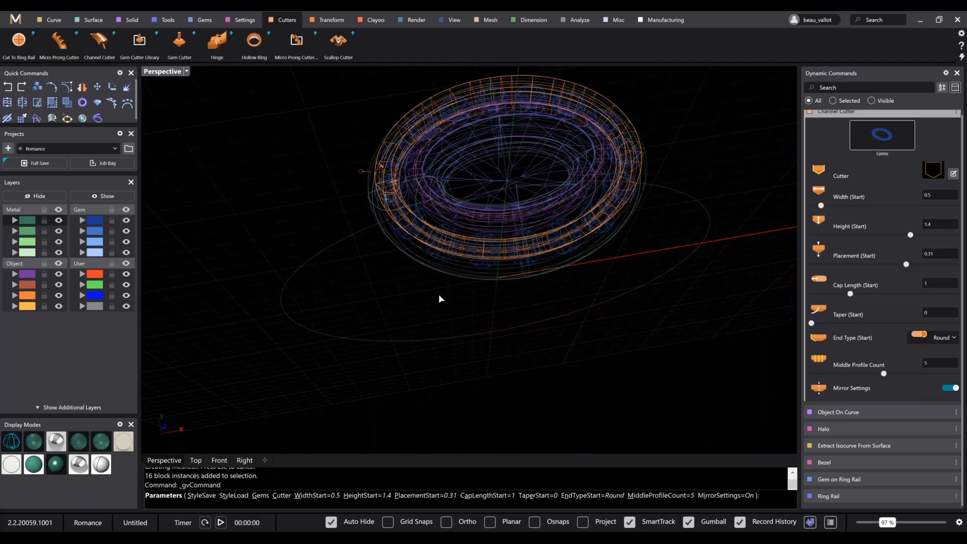
pyautogui.rightClick(439, 298)
pyautogui.scroll(6, 447, 282)
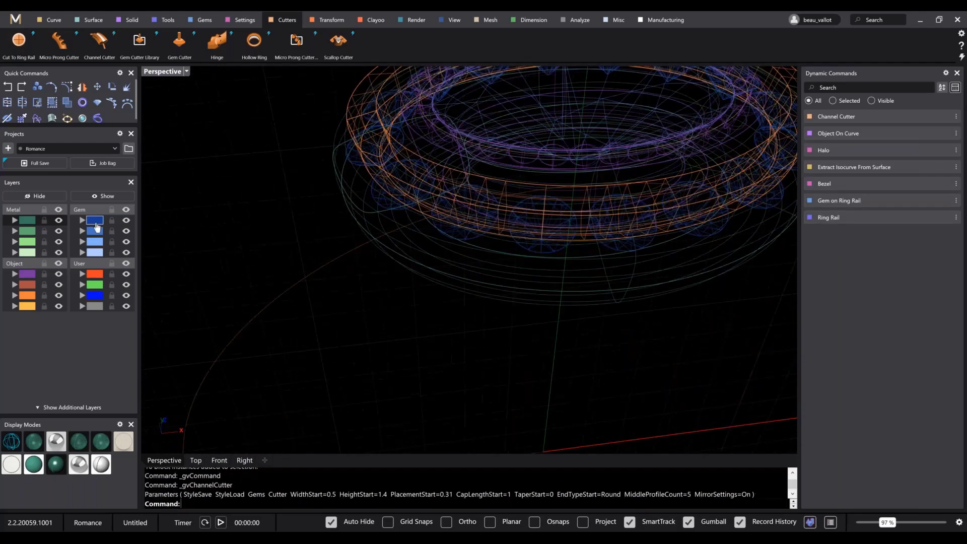
# Start a Micro Prong Cutter on the halo gems of the Gem 01 layer with the rounded Channel 03 profile
pyautogui.keyDown('shift'); pyautogui.moveTo(436, 285); pyautogui.dragTo(410, 287, button='right'); pyautogui.keyUp('shift')
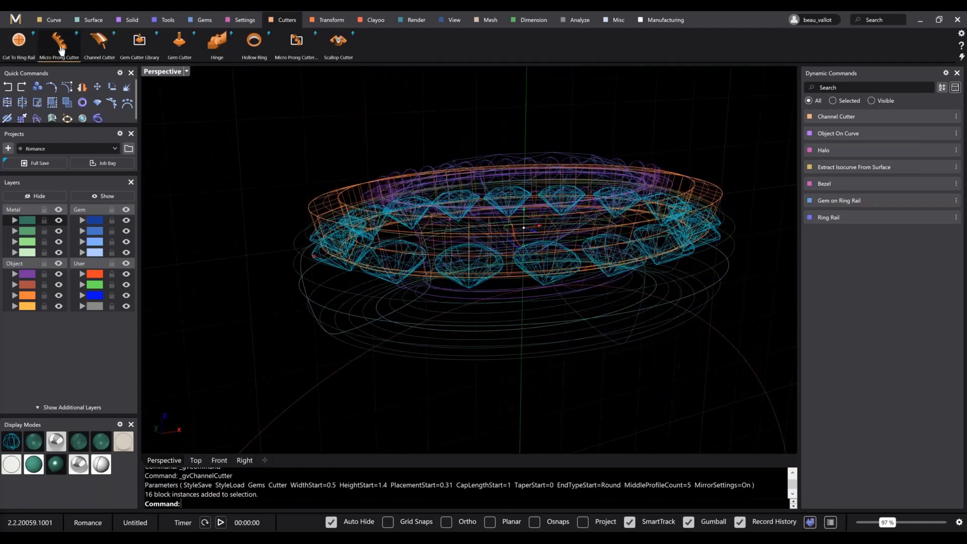
pyautogui.click(60, 49)
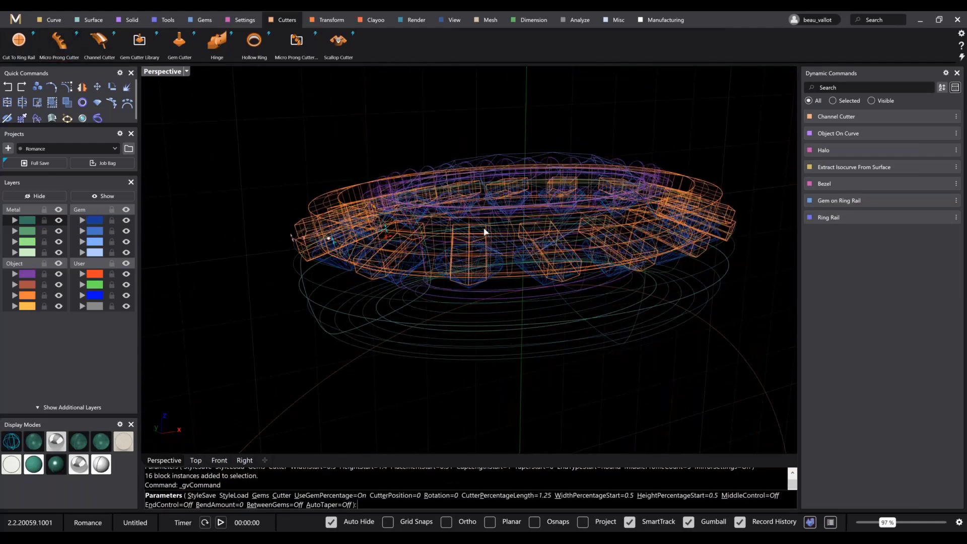
pyautogui.moveTo(484, 231); pyautogui.dragTo(595, 282, button='right')
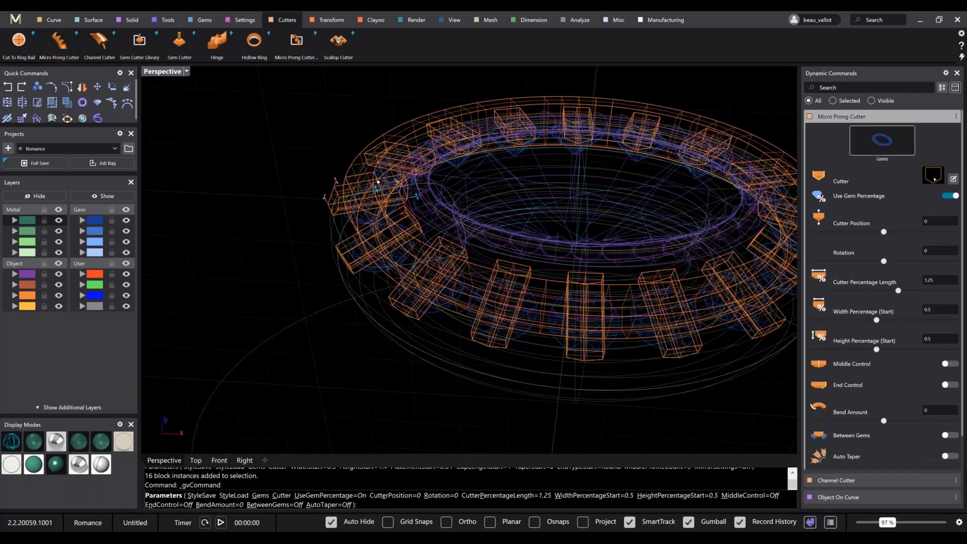
pyautogui.moveTo(670, 194); pyautogui.dragTo(619, 207, button='right')
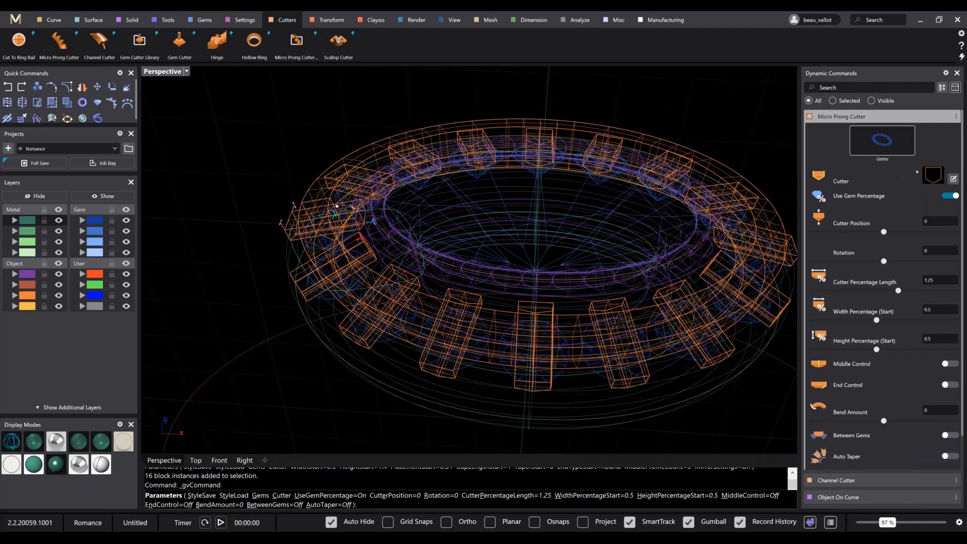
pyautogui.moveTo(694, 301); pyautogui.dragTo(614, 163, button='right')
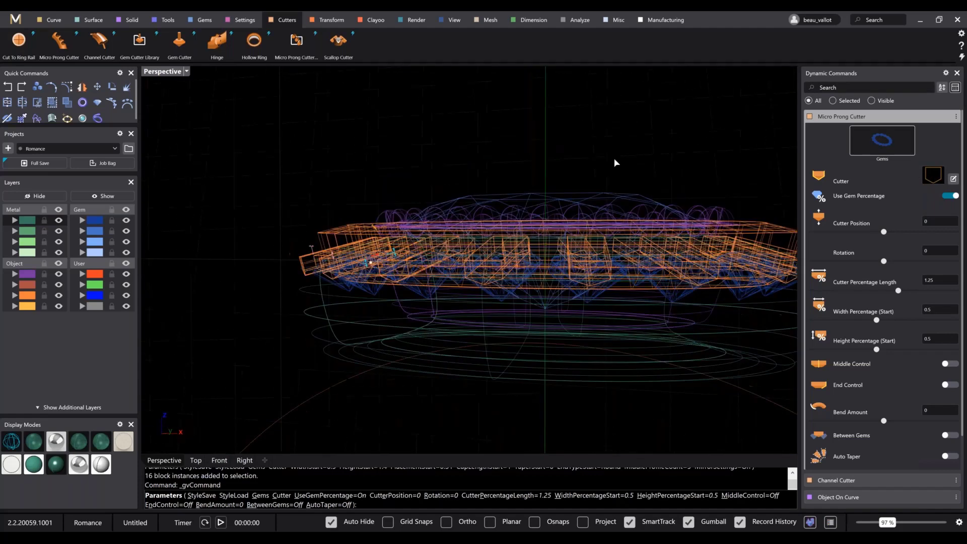
pyautogui.click(932, 177)
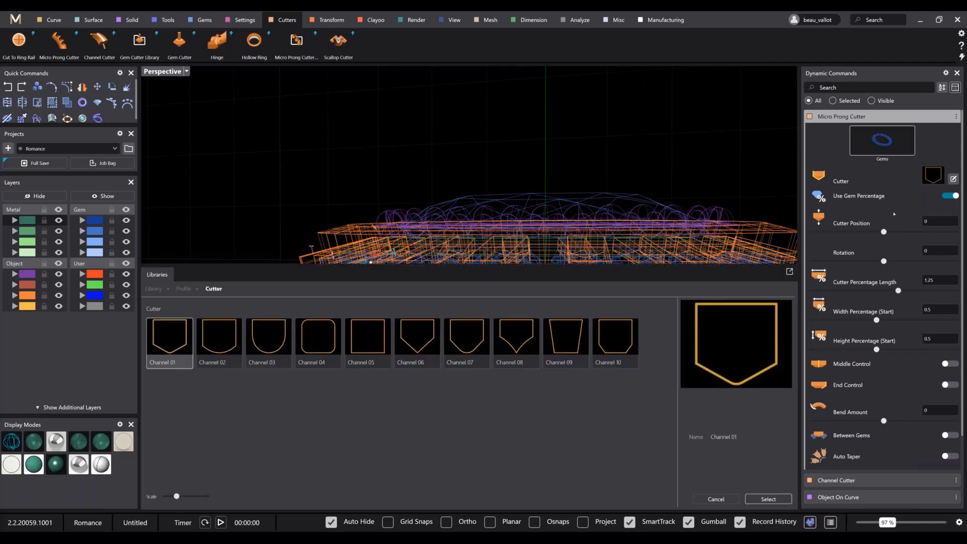
pyautogui.click(272, 338)
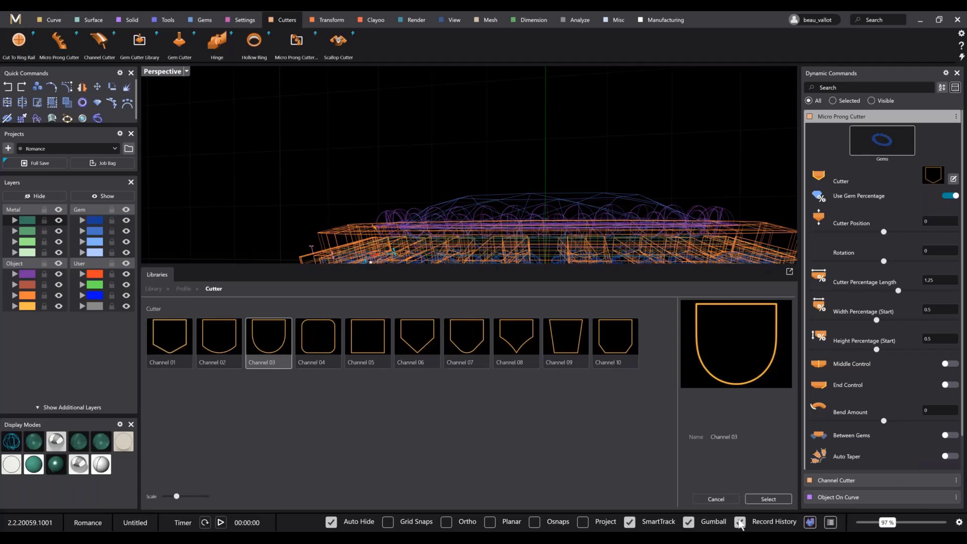
pyautogui.click(768, 498)
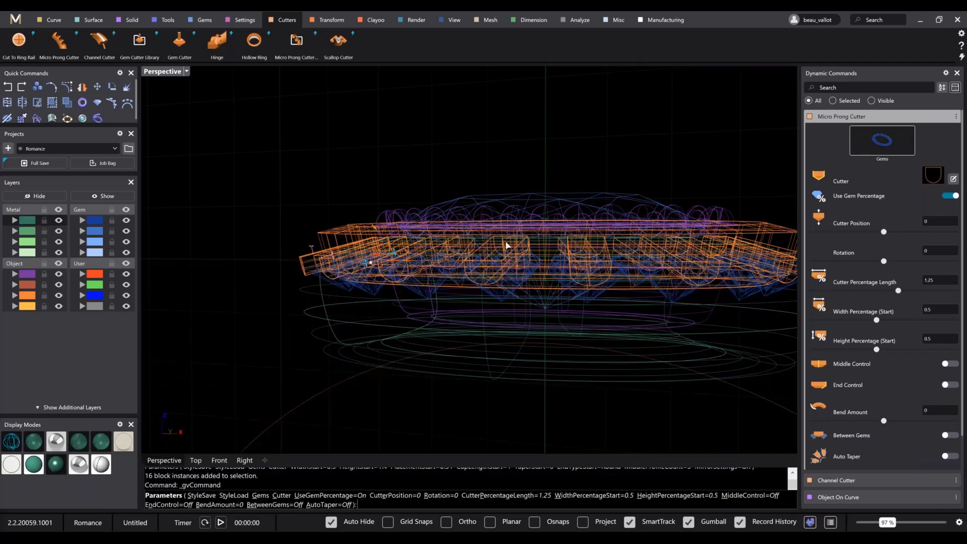
# Raise the micro prong cutters slightly to a Cutter Position of 0.06
pyautogui.moveTo(479, 252); pyautogui.dragTo(485, 307, button='right')
pyautogui.scroll(-3, 393, 272)
pyautogui.moveTo(347, 307); pyautogui.dragTo(395, 261, button='right')
pyautogui.scroll(5, 395, 261)
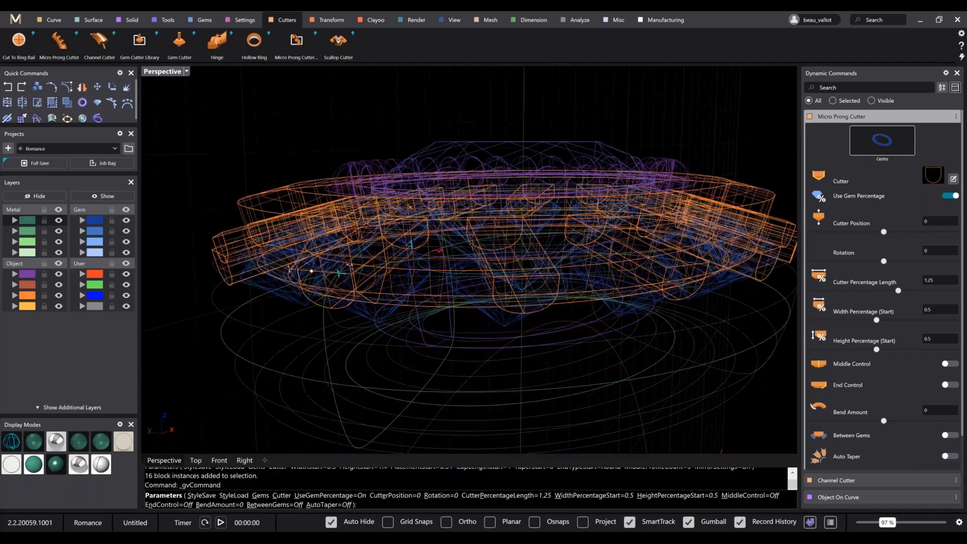
pyautogui.moveTo(378, 305); pyautogui.dragTo(408, 255, button='right')
pyautogui.scroll(2, 487, 187)
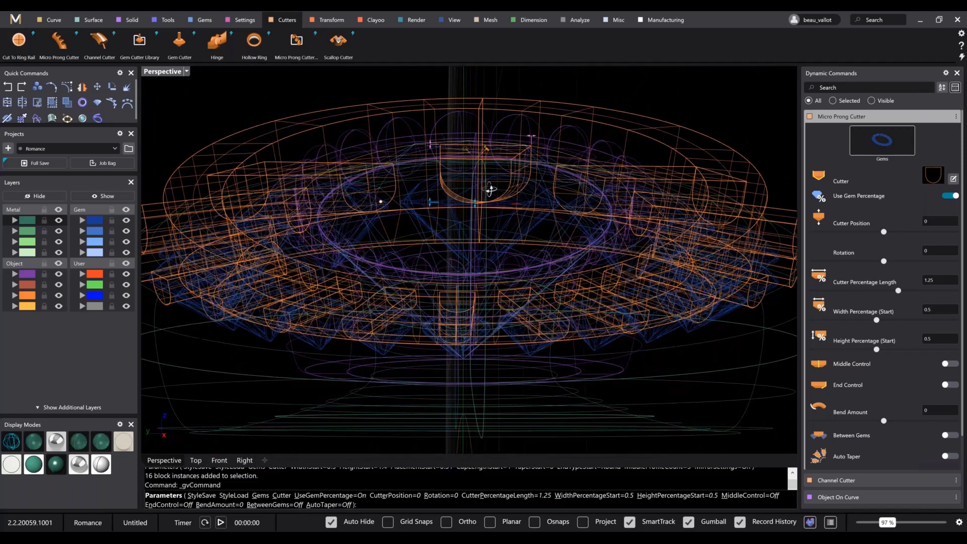
pyautogui.moveTo(487, 174); pyautogui.dragTo(487, 195, button='right')
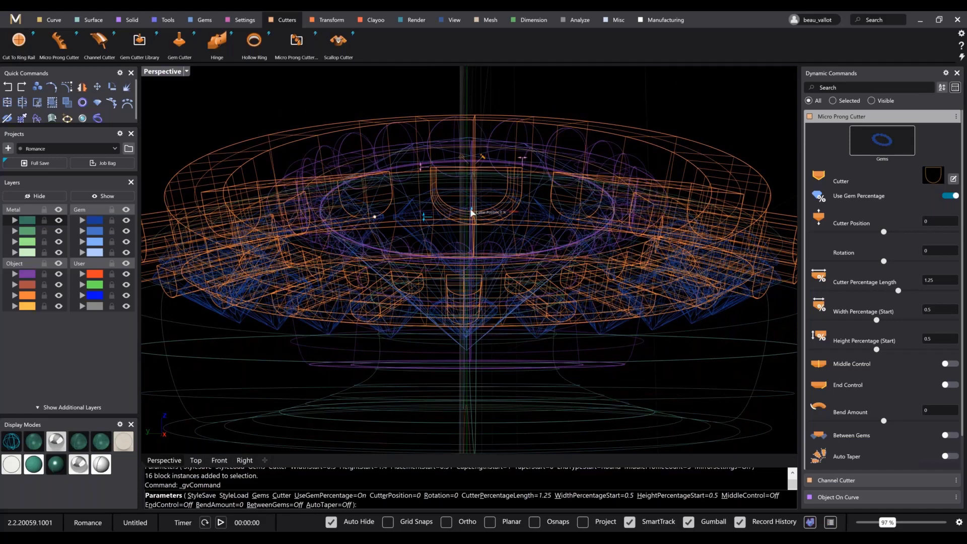
pyautogui.moveTo(471, 211); pyautogui.dragTo(474, 205)
# Lengthen the micro prong cutters to a Cutter Percentage Length of 1.75
pyautogui.moveTo(486, 248); pyautogui.dragTo(428, 242, button='right')
pyautogui.scroll(5, 298, 257)
pyautogui.moveTo(298, 257); pyautogui.dragTo(327, 292, button='right')
pyautogui.scroll(-4, 322, 267)
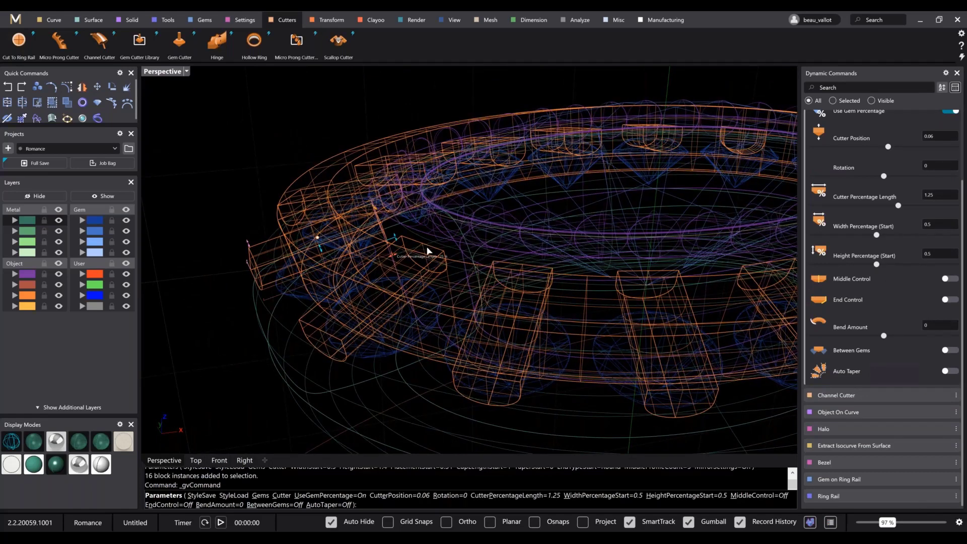
pyautogui.moveTo(427, 250); pyautogui.dragTo(452, 247)
pyautogui.moveTo(439, 272); pyautogui.dragTo(330, 240, button='right')
pyautogui.scroll(1, 327, 251)
# Bend the micro prong cutters by 0.16, lower them to Cutter Position -0.19, and switch to shaded display
pyautogui.moveTo(328, 251); pyautogui.dragTo(320, 215)
pyautogui.moveTo(482, 214); pyautogui.dragTo(483, 229)
pyautogui.click(52, 468)
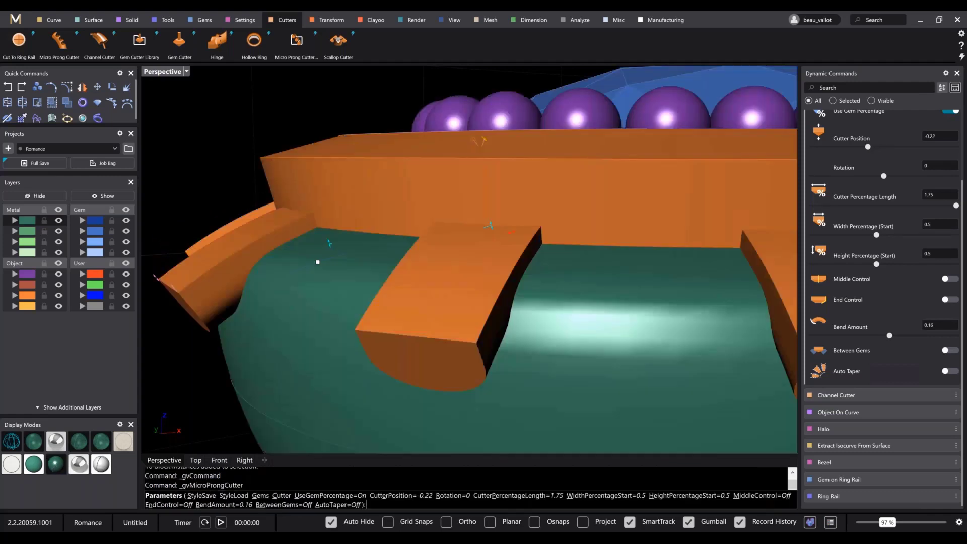
pyautogui.moveTo(554, 224); pyautogui.dragTo(534, 272, button='right')
pyautogui.scroll(-10, 559, 279)
pyautogui.scroll(5, 534, 273)
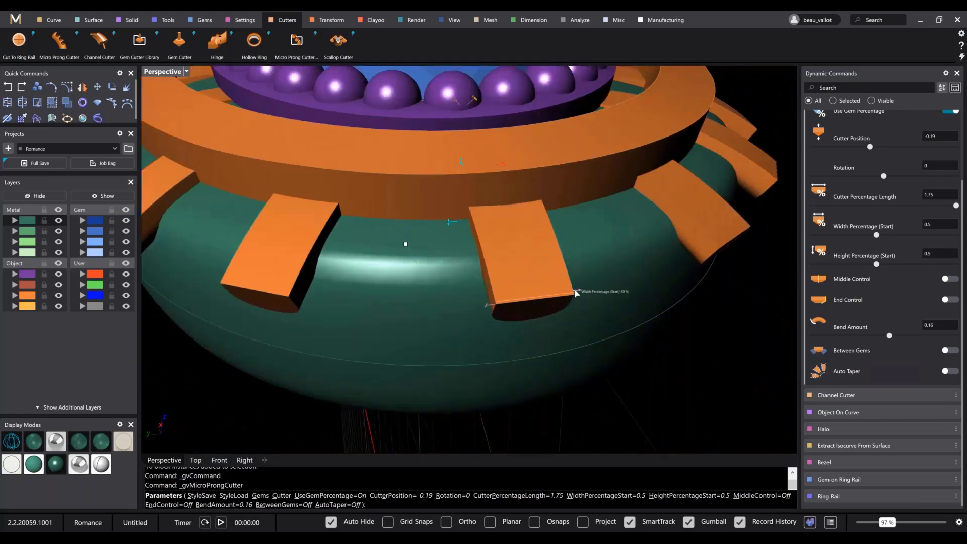
# Set the micro prong cutters' Width Percentage (Start) to 0.7 and Height Percentage (Start) to 0.67
pyautogui.moveTo(579, 291); pyautogui.dragTo(604, 290)
pyautogui.moveTo(604, 290); pyautogui.dragTo(459, 274, button='right')
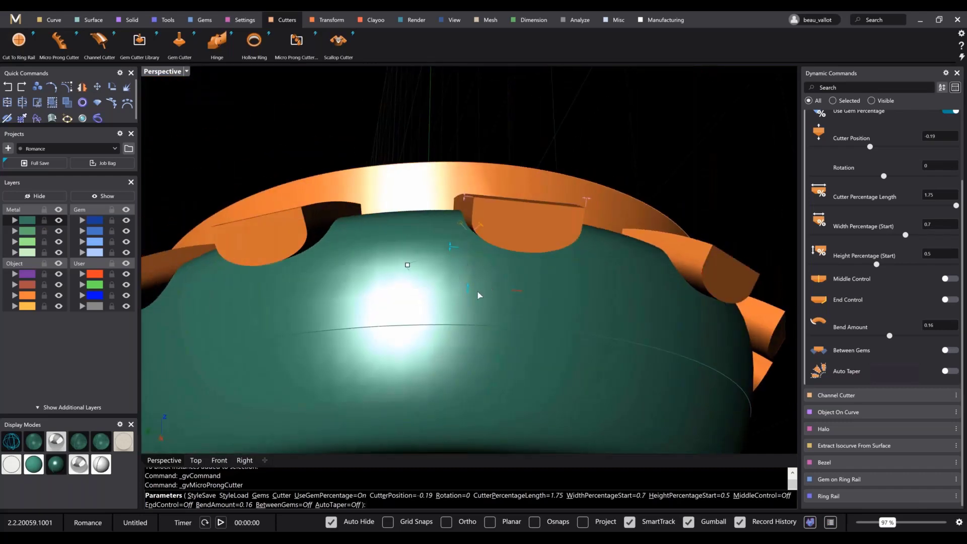
pyautogui.moveTo(465, 199); pyautogui.dragTo(486, 259)
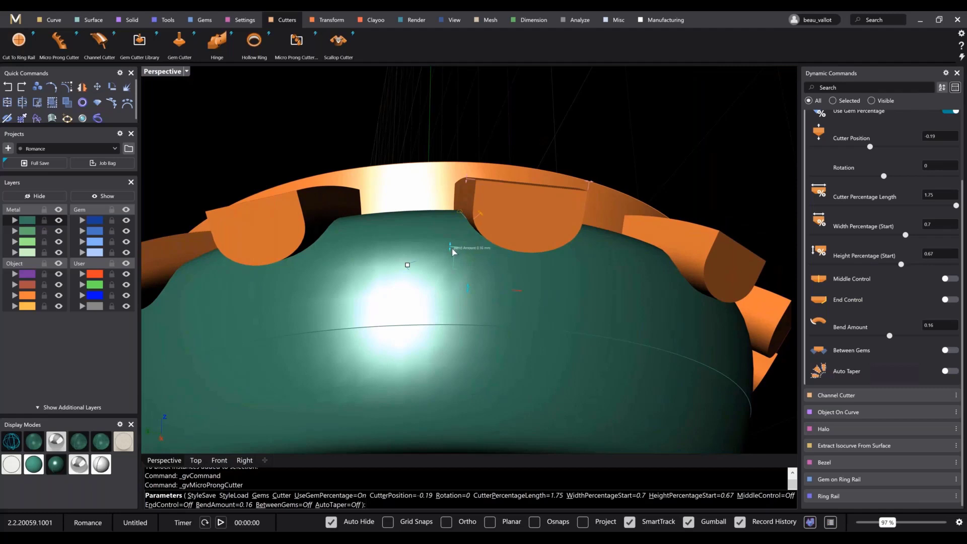
# Lower the micro prong cutters to Cutter Position -0.24 and accept them
pyautogui.moveTo(465, 290); pyautogui.dragTo(465, 292)
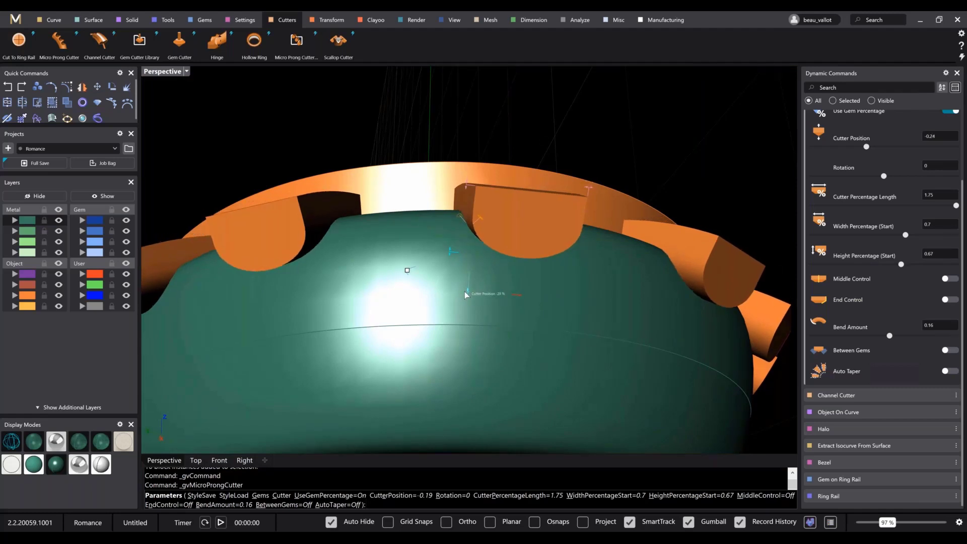
pyautogui.moveTo(482, 239); pyautogui.dragTo(438, 301, button='right')
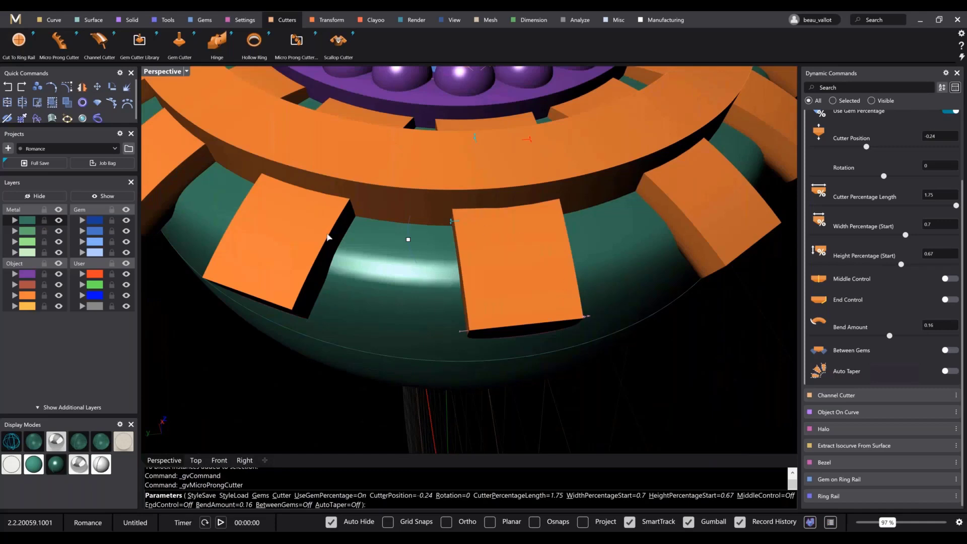
pyautogui.moveTo(546, 277)
pyautogui.mouseDown(button='right')
pyautogui.moveTo(524, 291)
pyautogui.moveTo(551, 237)
pyautogui.moveTo(539, 279)
pyautogui.moveTo(549, 287)
pyautogui.mouseUp(button='right')
pyautogui.moveTo(617, 373); pyautogui.dragTo(396, 292, button='right')
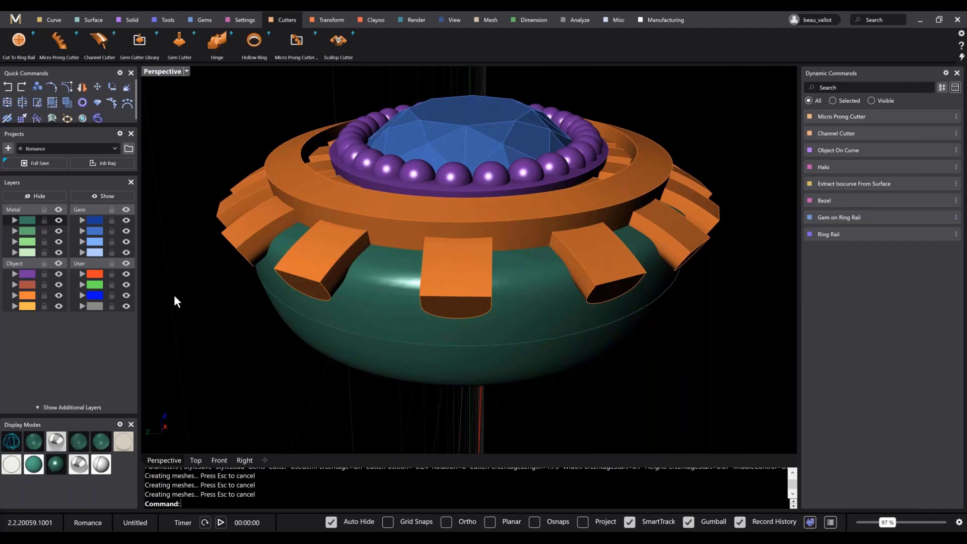
# Select all the halo gems on the Gem 01 layer for a gem cutter
pyautogui.click(95, 220)
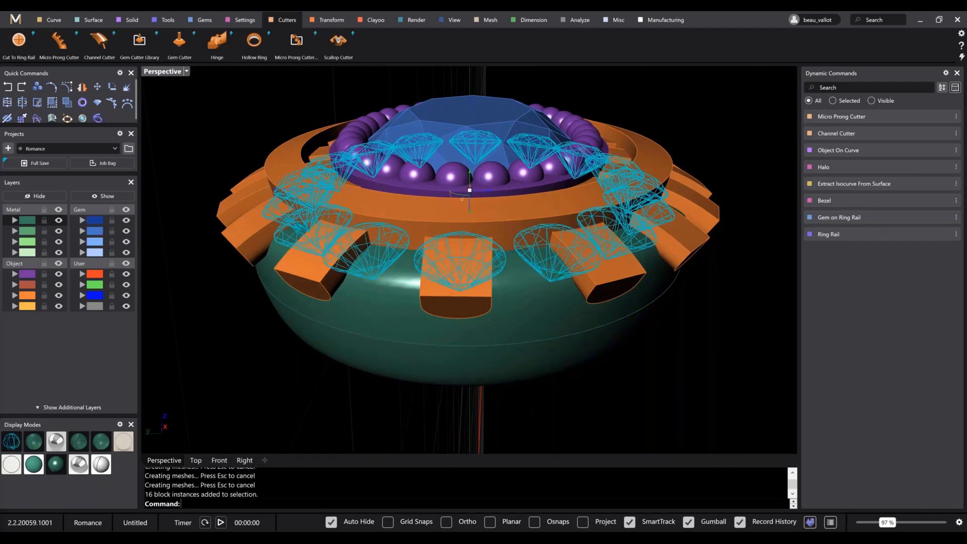
pyautogui.moveTo(454, 262); pyautogui.dragTo(478, 292, button='right')
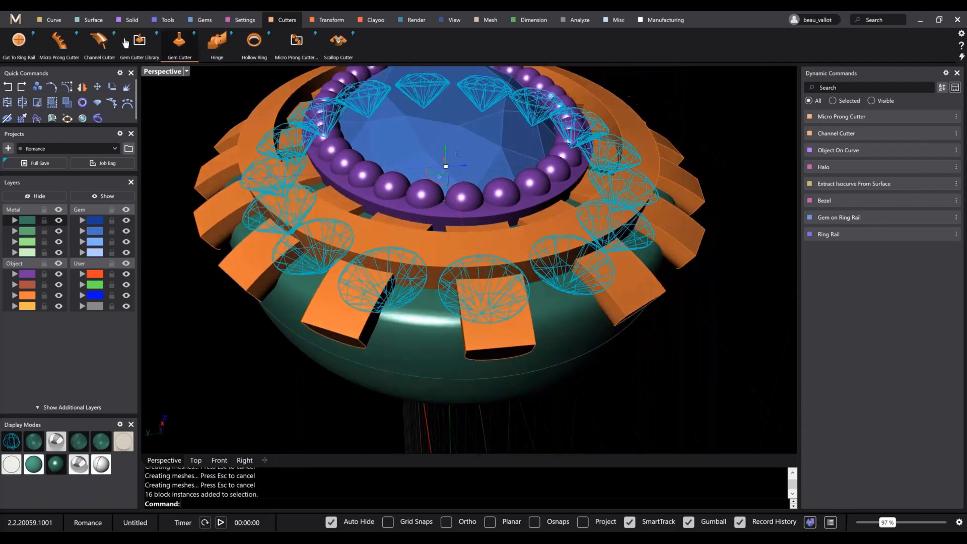
# Create a Micro Prong Cutter on the halo gems, raise its cutter position to 0.68 and place the cutters between the gems
pyautogui.click(60, 47)
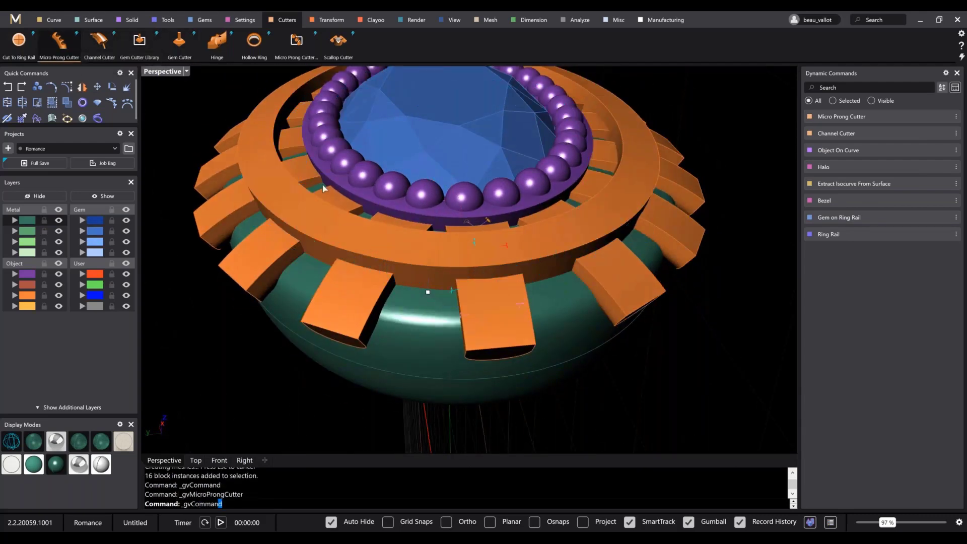
pyautogui.moveTo(533, 318); pyautogui.dragTo(479, 265, button='right')
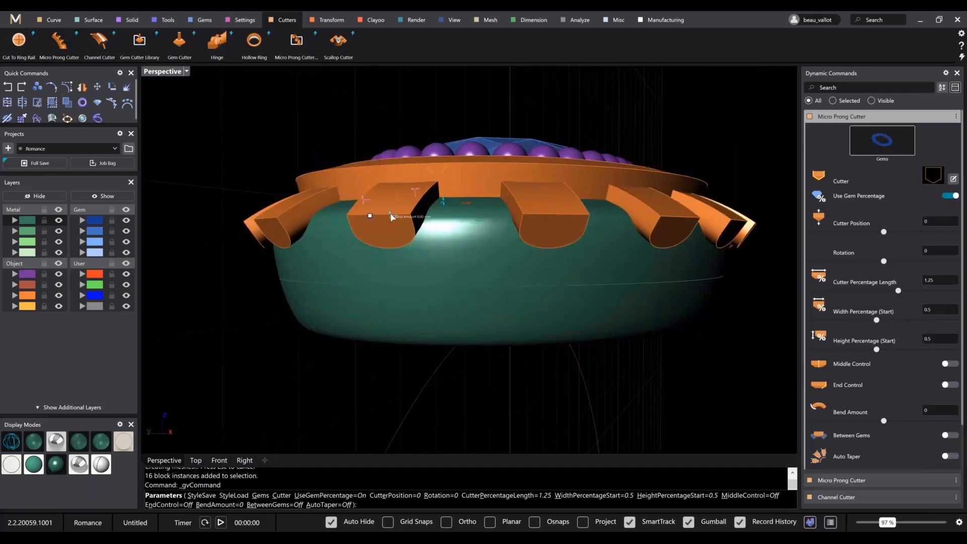
pyautogui.moveTo(442, 185); pyautogui.dragTo(431, 210)
pyautogui.moveTo(377, 255); pyautogui.dragTo(417, 233, button='right')
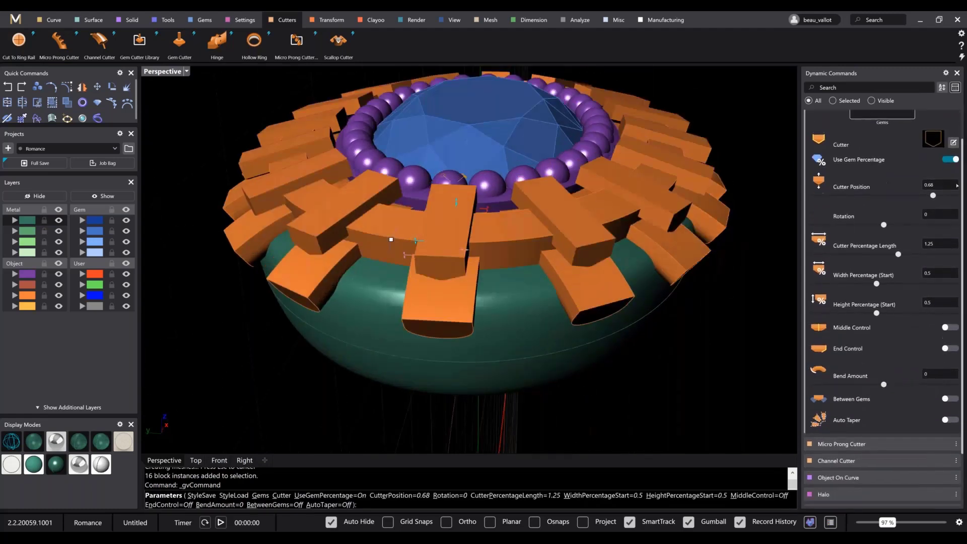
pyautogui.moveTo(961, 218); pyautogui.dragTo(961, 234)
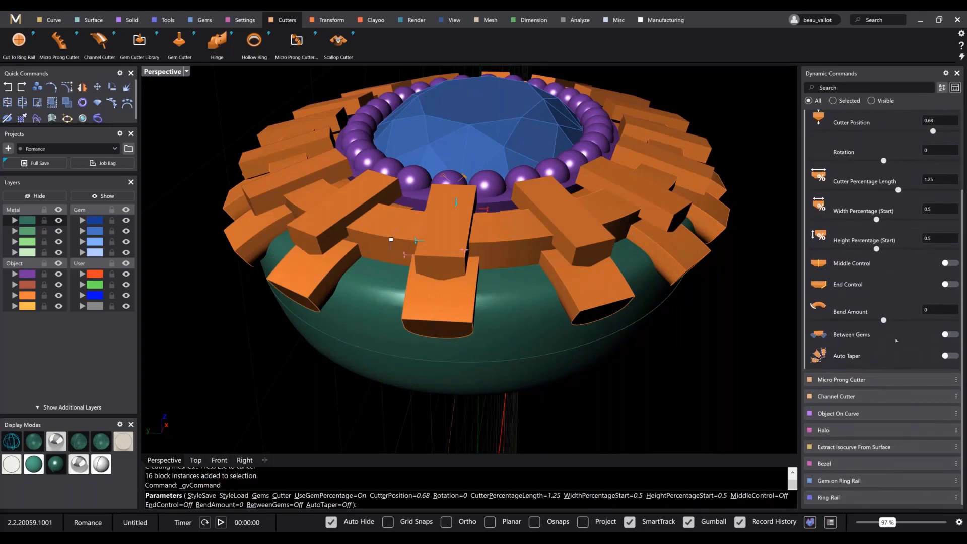
pyautogui.click(946, 334)
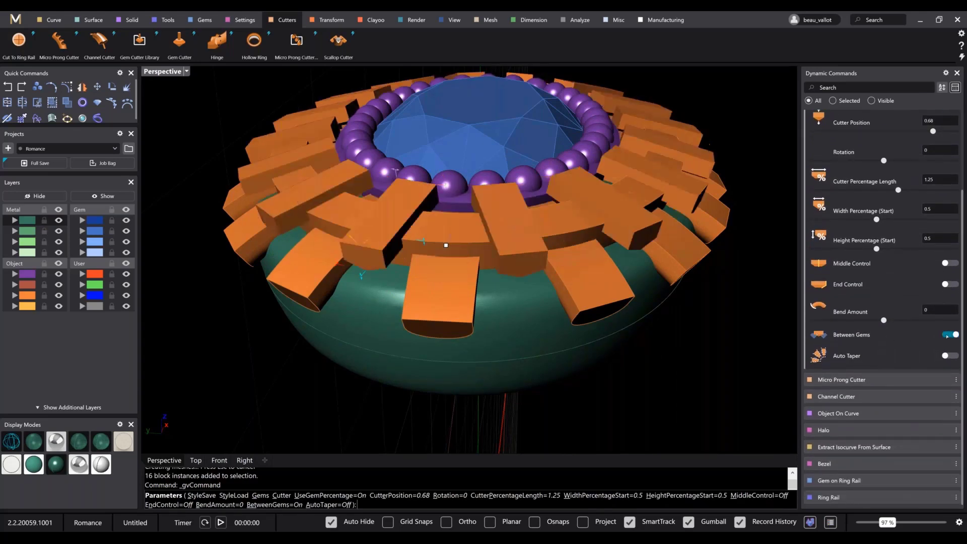
# Lengthen the between-gem cutters to a percentage of 1.75 and narrow their start width percentage to 0.18
pyautogui.moveTo(527, 298); pyautogui.dragTo(339, 229, button='right')
pyautogui.moveTo(281, 240); pyautogui.dragTo(222, 294)
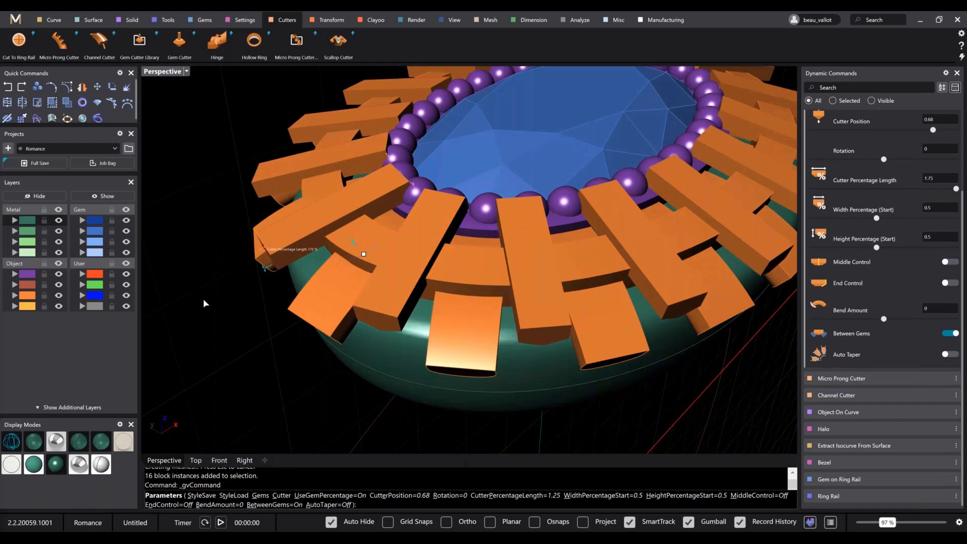
pyautogui.moveTo(203, 298); pyautogui.dragTo(486, 141, button='right')
pyautogui.scroll(3, 452, 131)
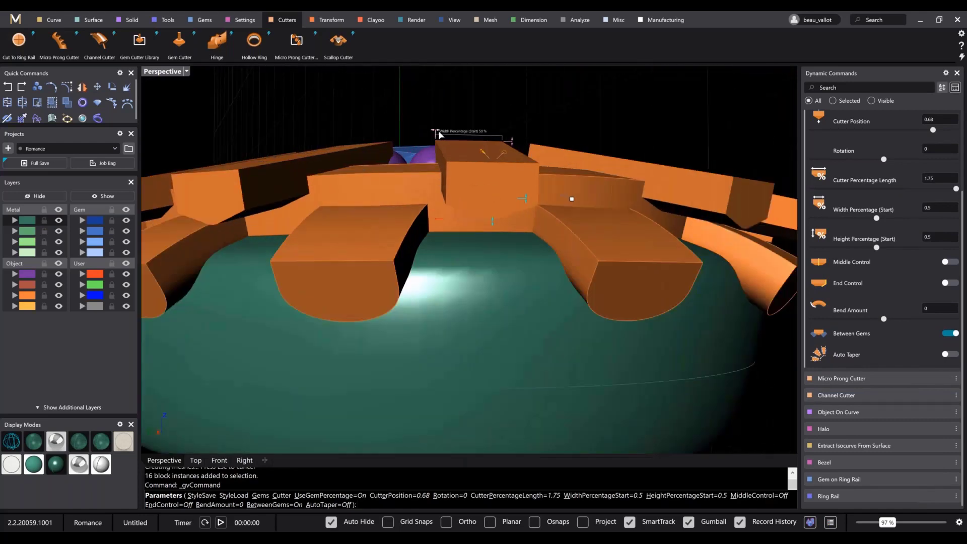
pyautogui.moveTo(463, 131); pyautogui.dragTo(479, 121)
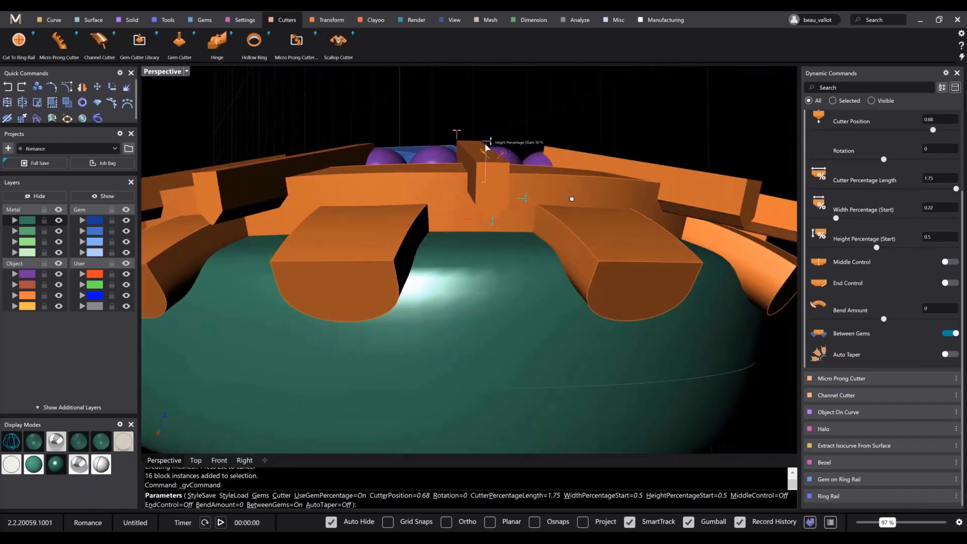
pyautogui.scroll(-3, 492, 172)
pyautogui.moveTo(492, 172); pyautogui.dragTo(463, 257, button='right')
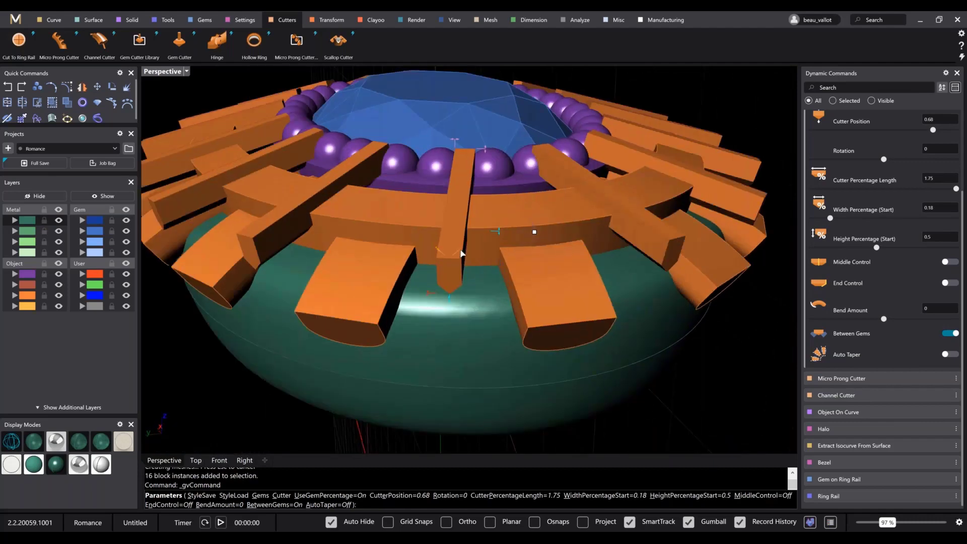
# Change the between-gem cutters' profile to Channel 08 from the cutter library
pyautogui.moveTo(518, 285); pyautogui.dragTo(512, 206, button='right')
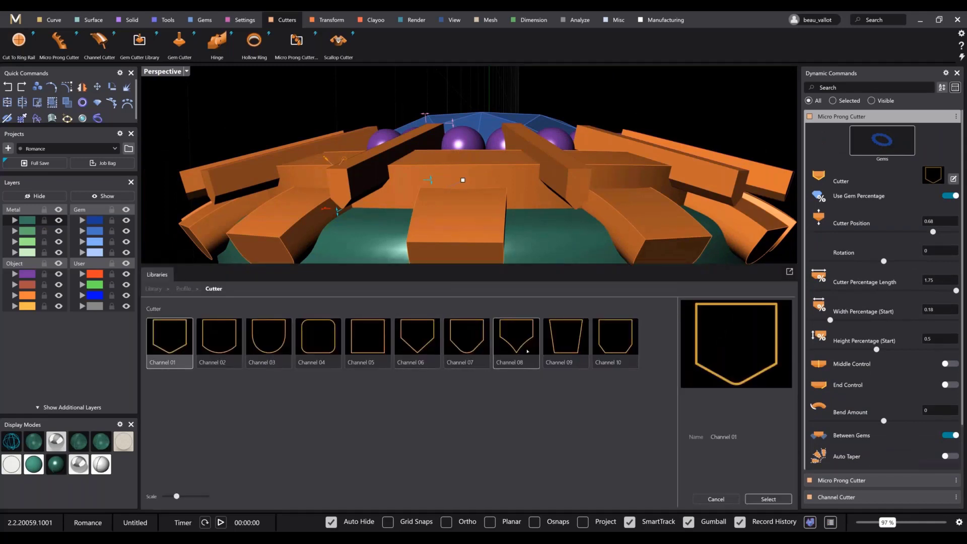
pyautogui.click(526, 359)
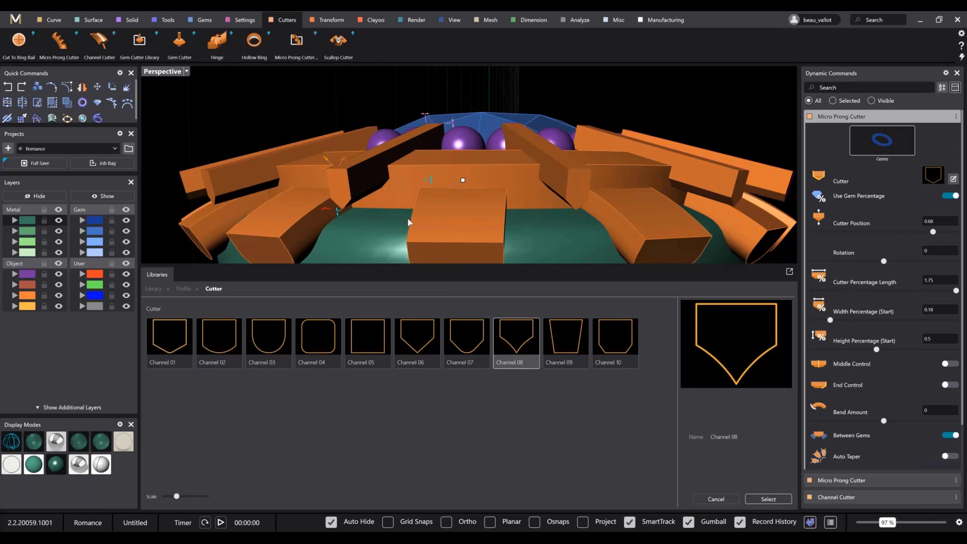
pyautogui.click(779, 500)
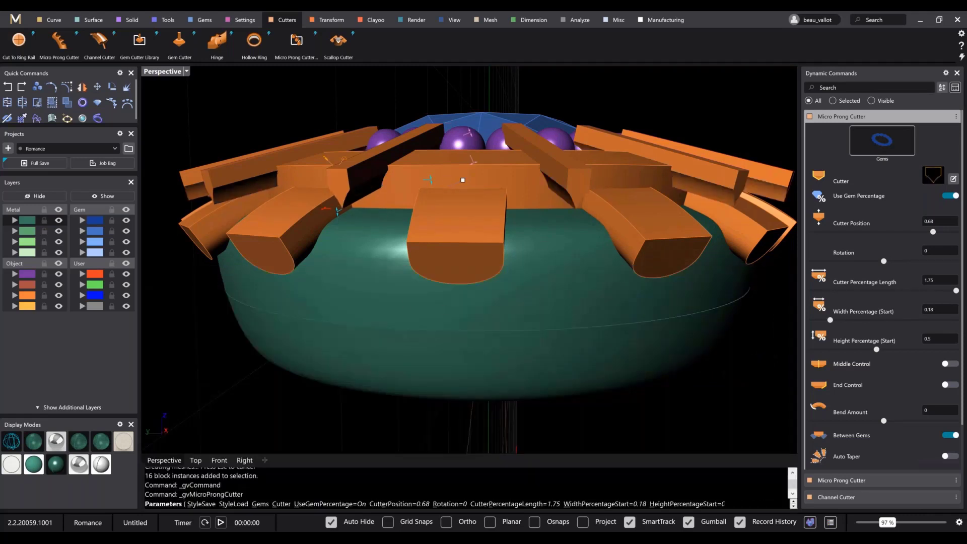
pyautogui.moveTo(395, 294); pyautogui.dragTo(443, 229, button='right')
pyautogui.scroll(-5, 465, 189)
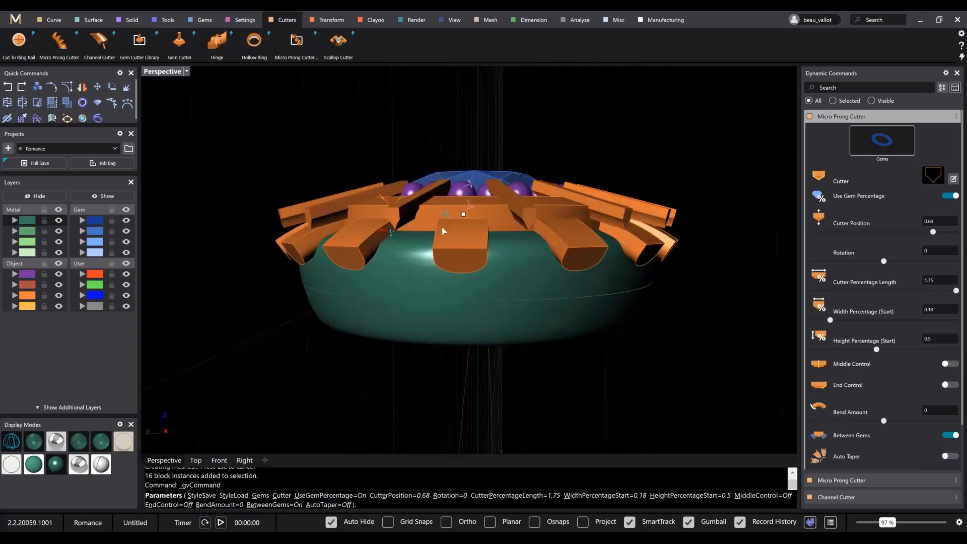
# Lower the between-gem cutters to position -0.08, bend them by 0.2 and set their start height percentage to 0.57
pyautogui.scroll(5, 443, 229)
pyautogui.moveTo(355, 266); pyautogui.dragTo(454, 248)
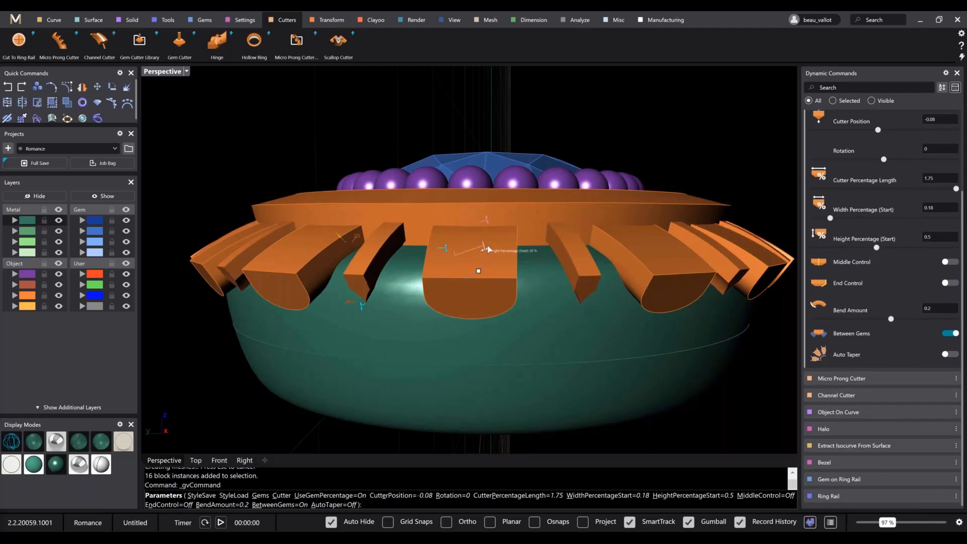
pyautogui.moveTo(487, 252); pyautogui.dragTo(491, 252)
# Lower the between-gem cutters further into the metal, to a cutter position of -0.16
pyautogui.moveTo(439, 272); pyautogui.dragTo(453, 189, button='right')
pyautogui.scroll(8, 453, 190)
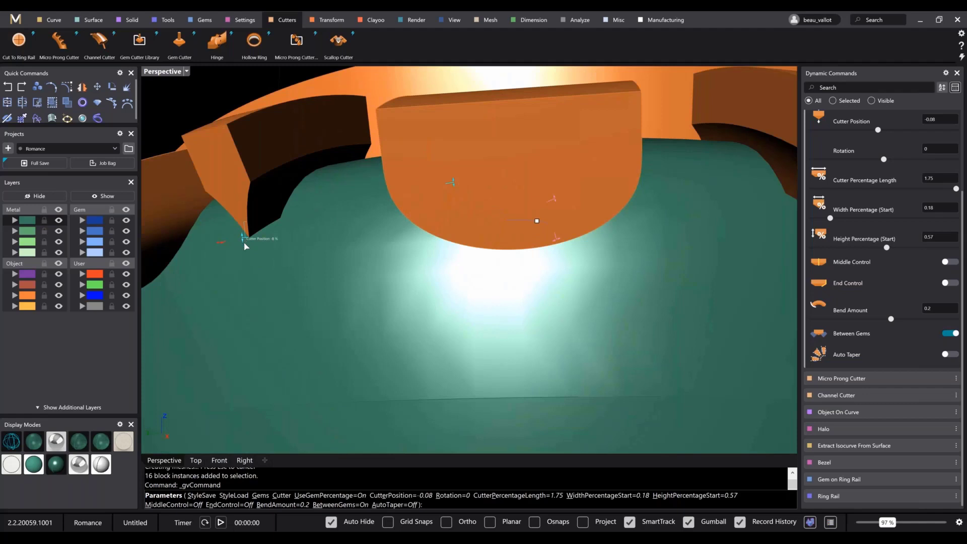
pyautogui.moveTo(246, 246); pyautogui.dragTo(248, 256)
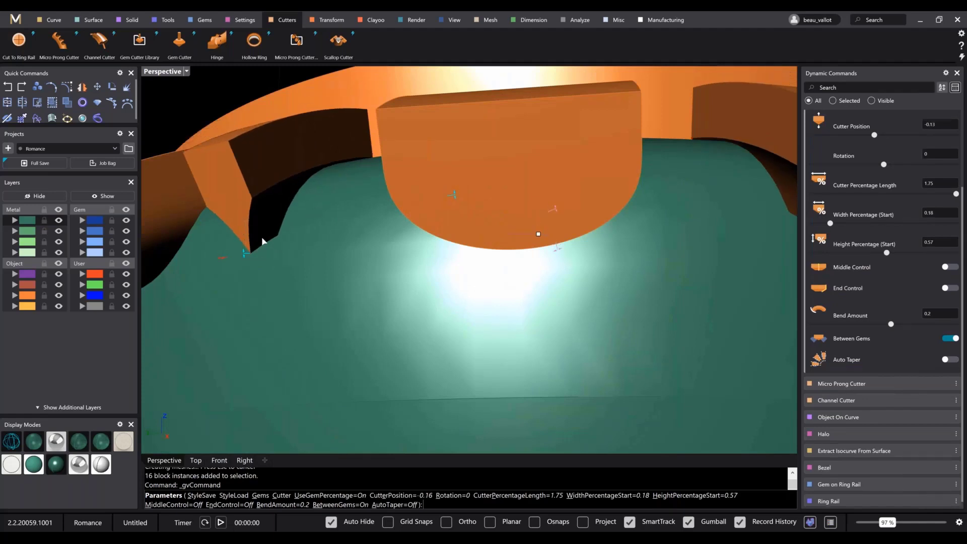
# Widen the between-gem cutters to a start width percentage of 0.23
pyautogui.scroll(-8, 263, 242)
pyautogui.moveTo(264, 241); pyautogui.dragTo(464, 266, button='right')
pyautogui.scroll(4, 456, 258)
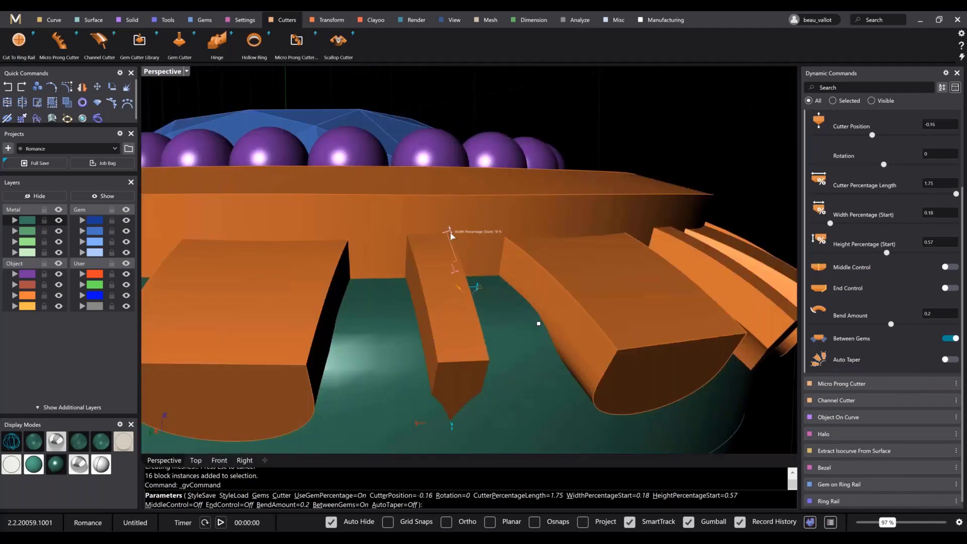
pyautogui.moveTo(450, 233); pyautogui.dragTo(448, 224)
# Examine the between-gem cutters' spacing and the gaps along the inner and outer edges of the halo
pyautogui.moveTo(448, 225); pyautogui.dragTo(415, 273, button='right')
pyautogui.scroll(7, 415, 273)
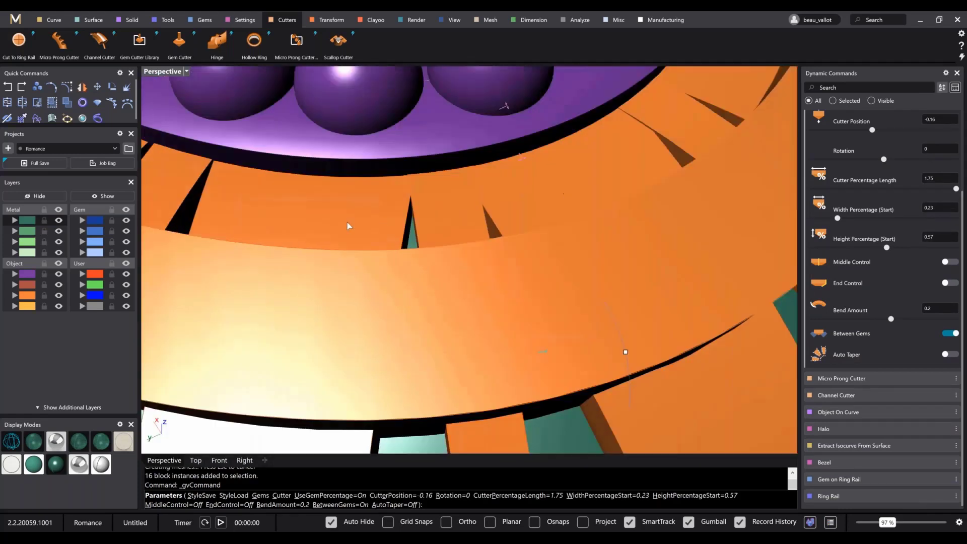
pyautogui.scroll(-5, 419, 186)
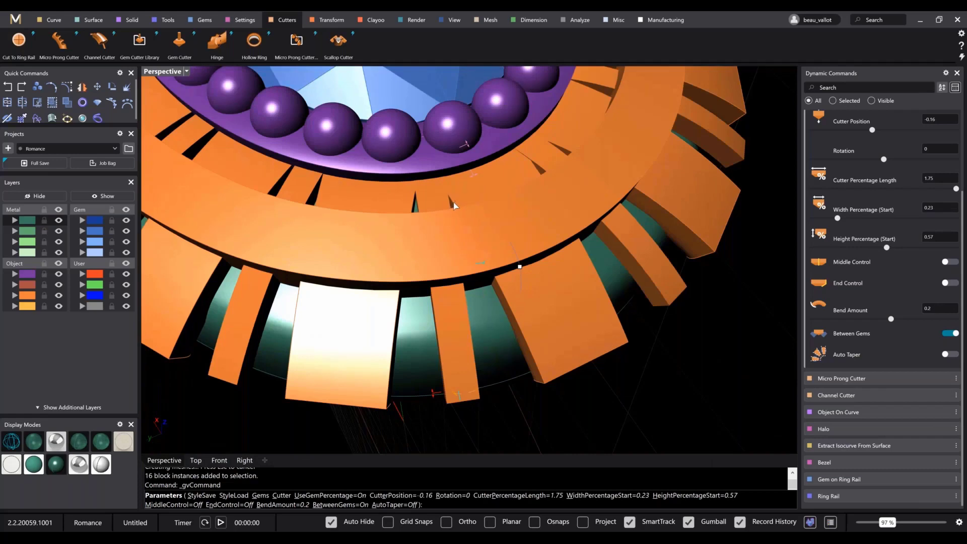
pyautogui.scroll(-5, 452, 205)
pyautogui.moveTo(451, 204); pyautogui.dragTo(478, 274, button='right')
pyautogui.scroll(8, 478, 275)
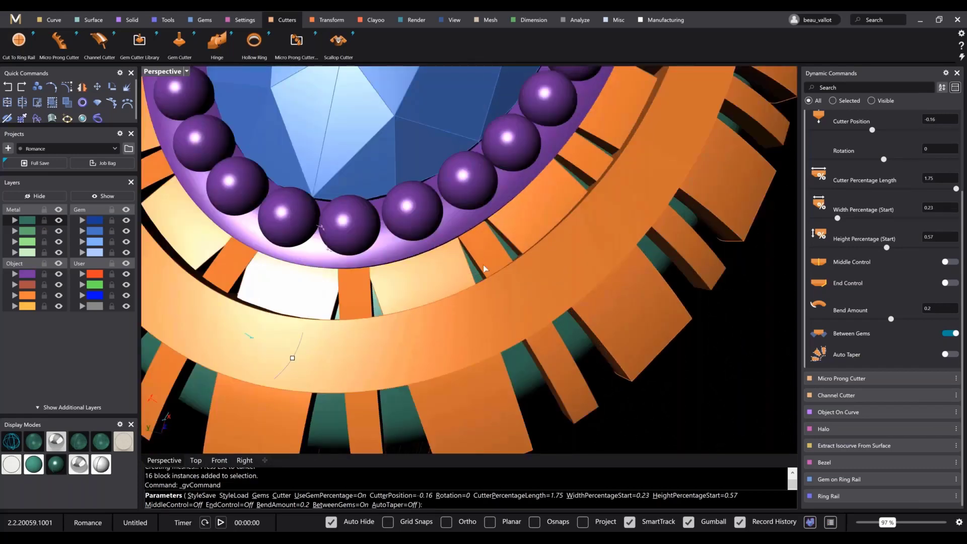
pyautogui.scroll(-3, 522, 262)
pyautogui.scroll(-4, 501, 249)
pyautogui.moveTo(500, 247); pyautogui.dragTo(502, 228, button='right')
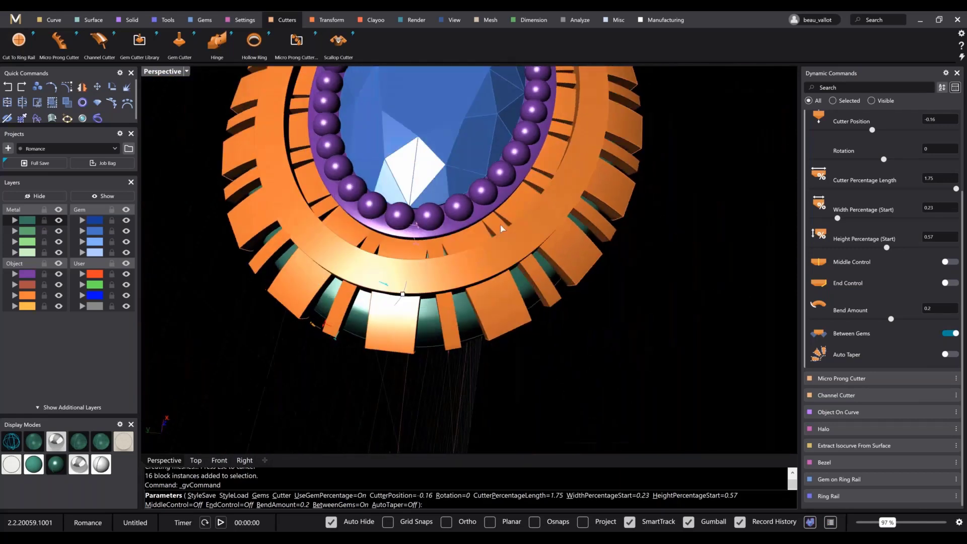
pyautogui.moveTo(382, 245); pyautogui.dragTo(474, 272, button='right')
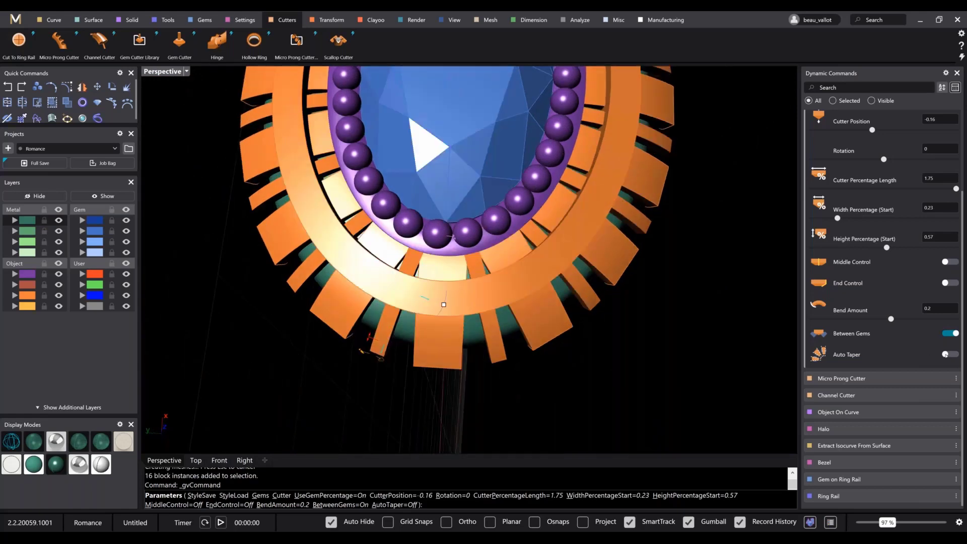
# Turn on Auto Taper for the between-gem cutters and reduce the taper percentage to 0.15
pyautogui.scroll(-3, 549, 303)
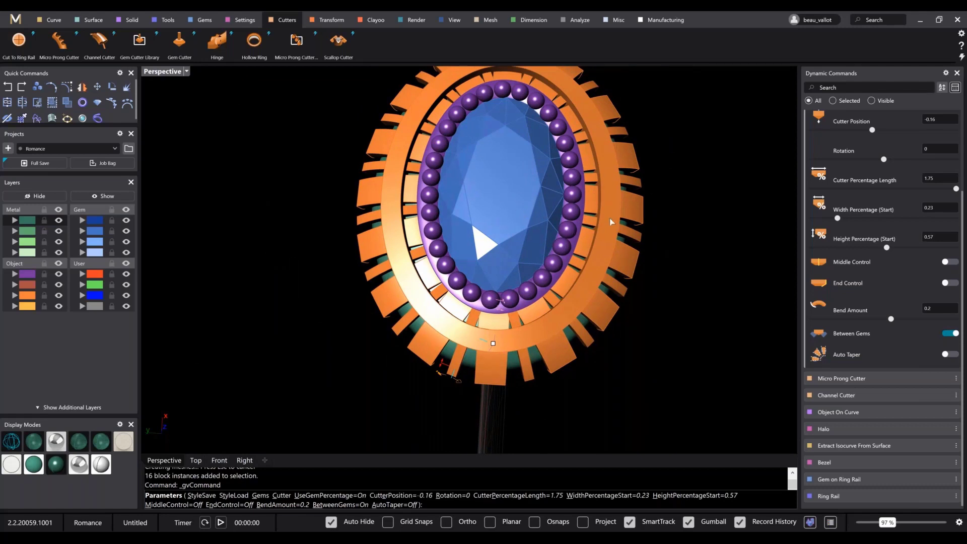
pyautogui.moveTo(517, 285); pyautogui.dragTo(528, 204, button='right')
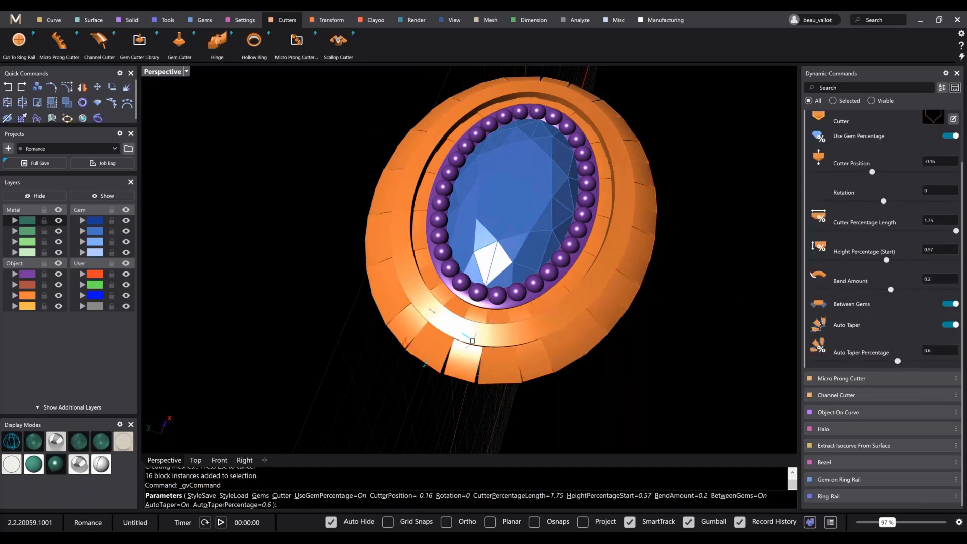
pyautogui.moveTo(639, 332); pyautogui.dragTo(539, 219, button='right')
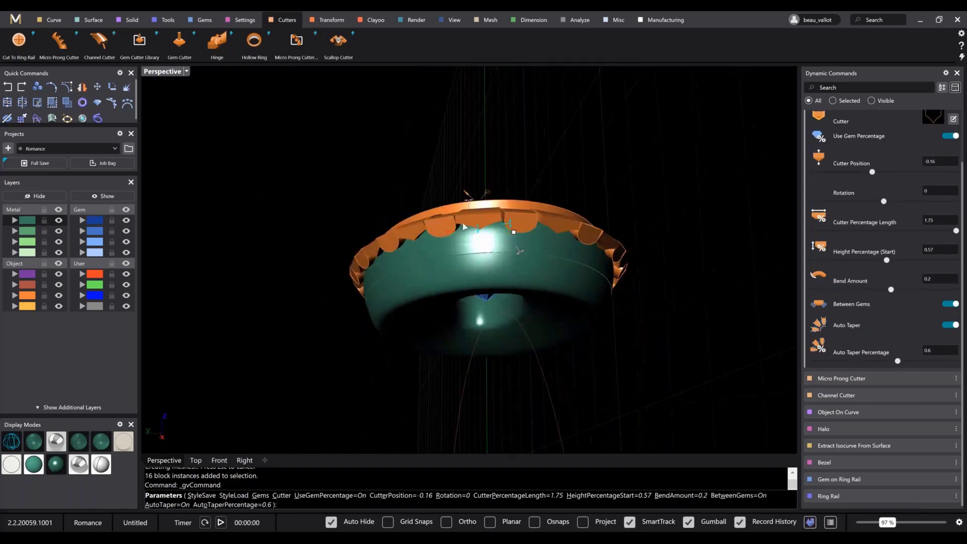
pyautogui.scroll(10, 486, 214)
pyautogui.scroll(-4, 654, 303)
pyautogui.moveTo(654, 305); pyautogui.dragTo(486, 276, button='right')
pyautogui.moveTo(495, 280); pyautogui.dragTo(541, 295)
# Reduce the between-gem cutters' auto taper percentage to 0.12 and finish the Micro Prong Cutter
pyautogui.scroll(-5, 540, 343)
pyautogui.moveTo(539, 342); pyautogui.dragTo(530, 273, button='right')
pyautogui.scroll(10, 530, 276)
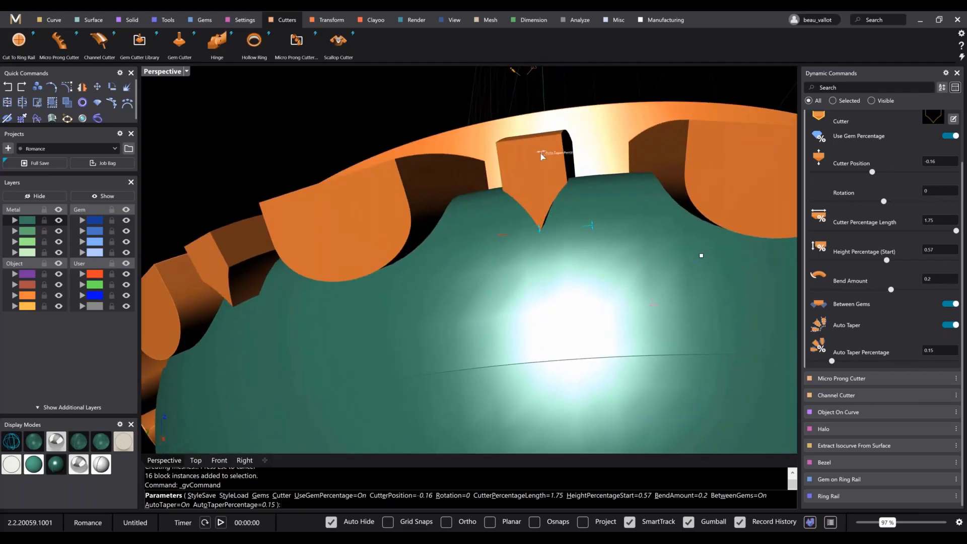
pyautogui.moveTo(541, 153); pyautogui.dragTo(550, 156)
pyautogui.scroll(-8, 551, 157)
pyautogui.moveTo(551, 157); pyautogui.dragTo(484, 372, button='right')
pyautogui.scroll(10, 485, 372)
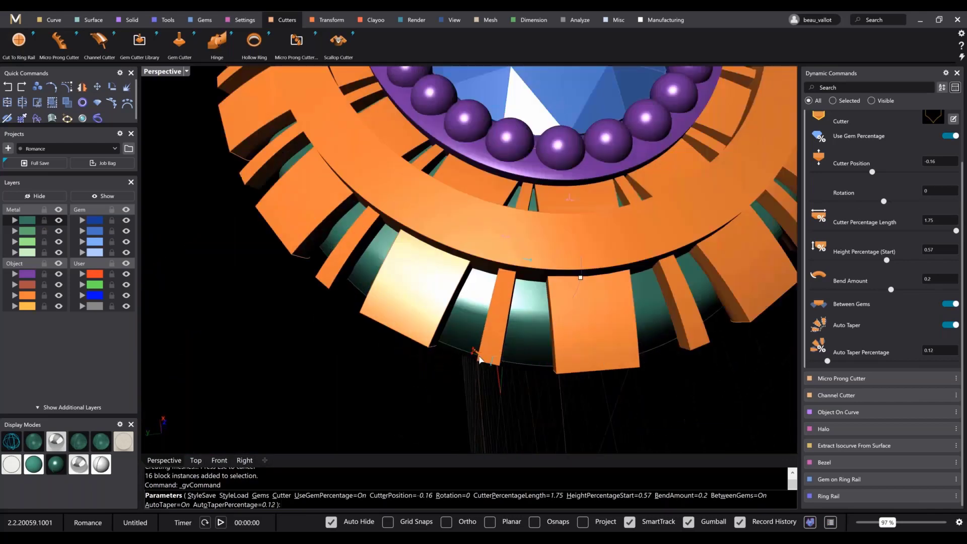
pyautogui.press('Return')
# Reopen the earlier, wider Micro Prong Cutter for editing and turn on its Auto Taper
pyautogui.scroll(-5, 726, 197)
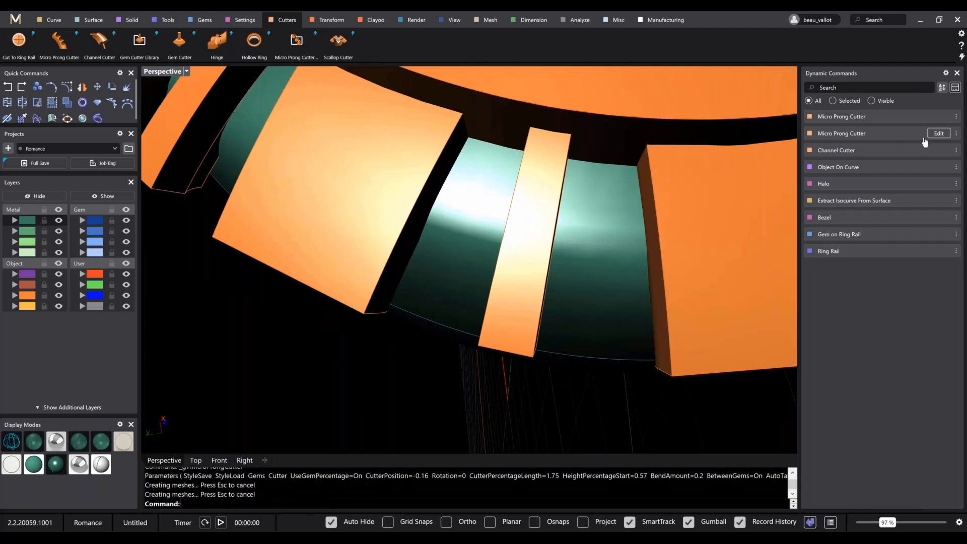
pyautogui.click(939, 134)
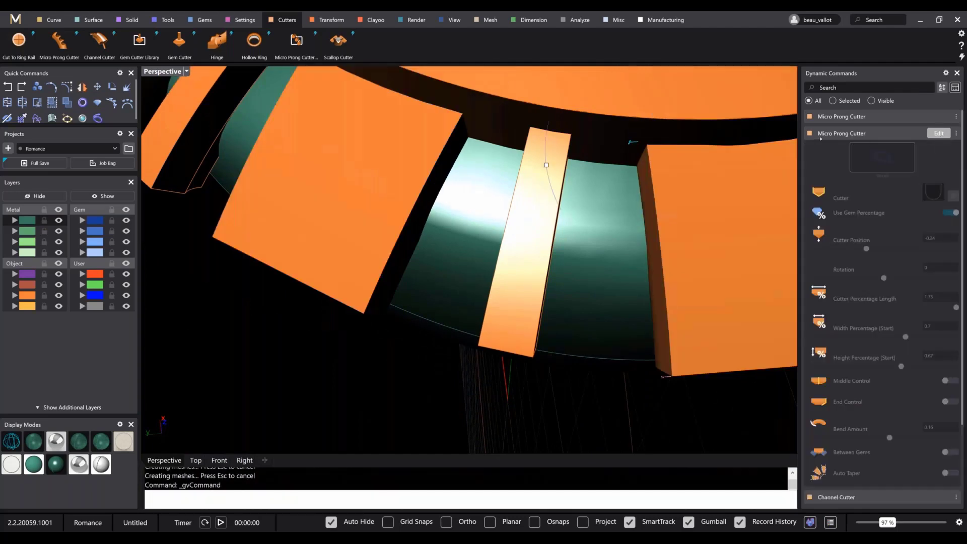
pyautogui.scroll(-6, 602, 250)
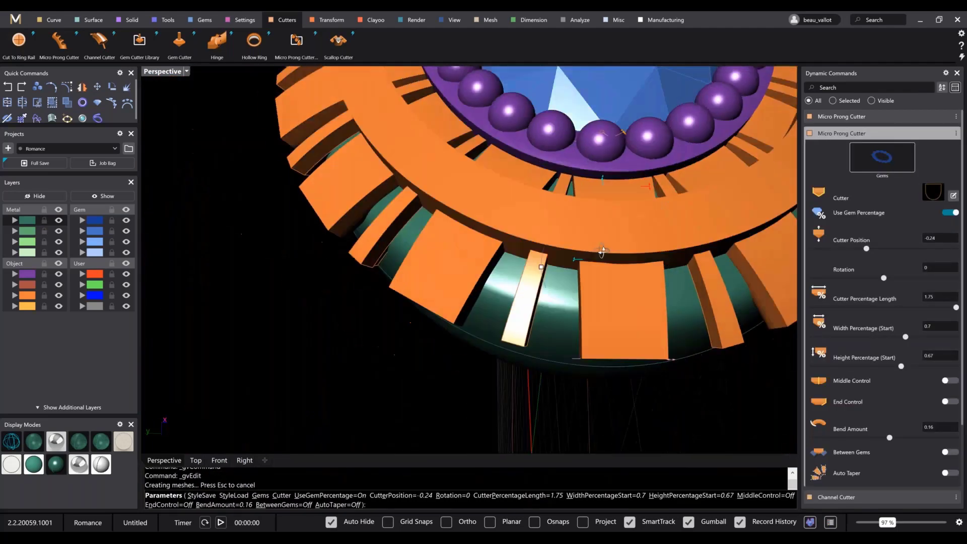
pyautogui.moveTo(603, 250); pyautogui.dragTo(603, 248, button='right')
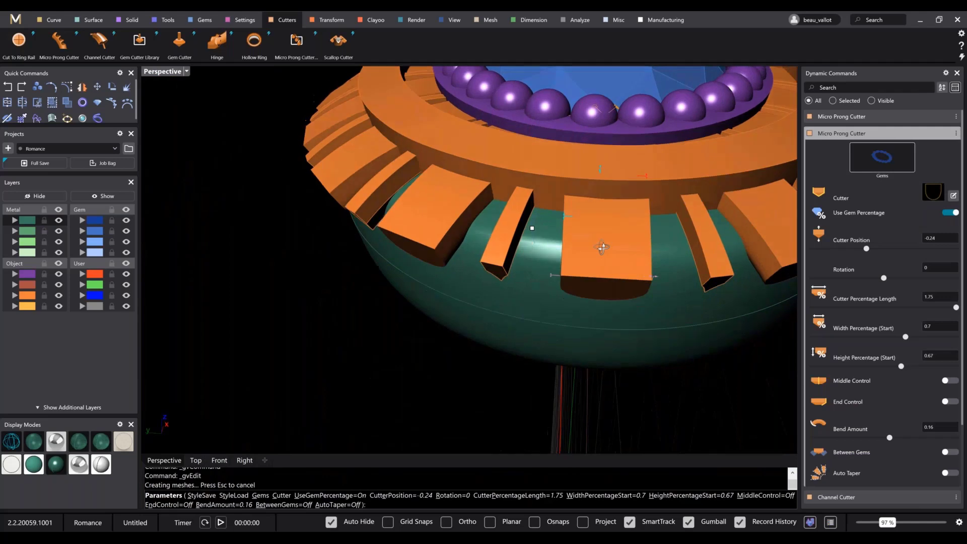
pyautogui.click(945, 472)
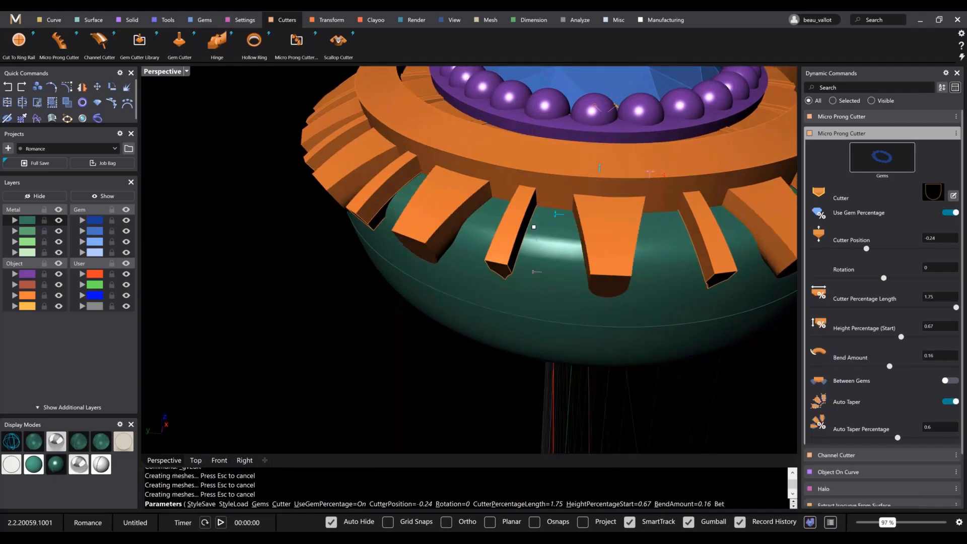
# Rotate the wider micro prong cutters by 180 so their taper direction is reversed
pyautogui.moveTo(624, 360); pyautogui.dragTo(498, 361, button='right')
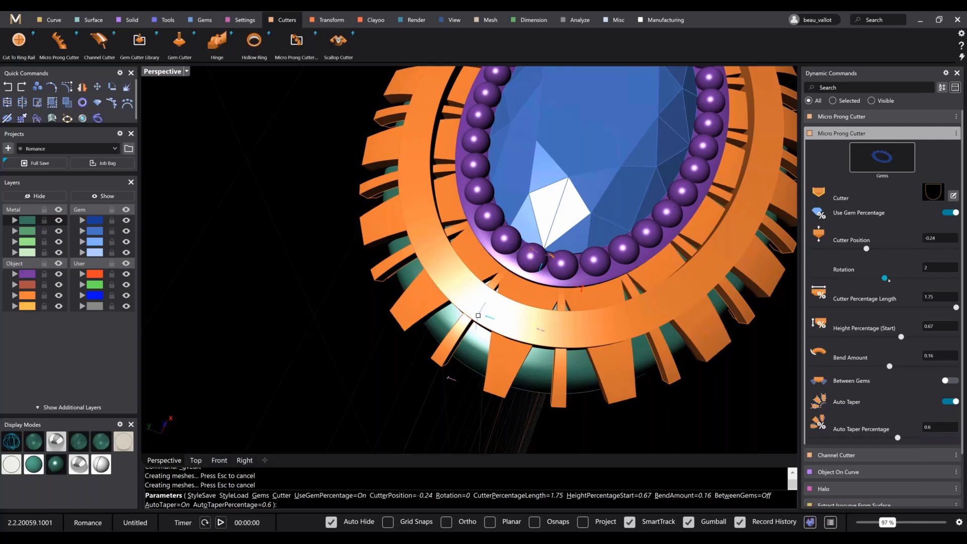
pyautogui.moveTo(884, 278); pyautogui.dragTo(964, 279)
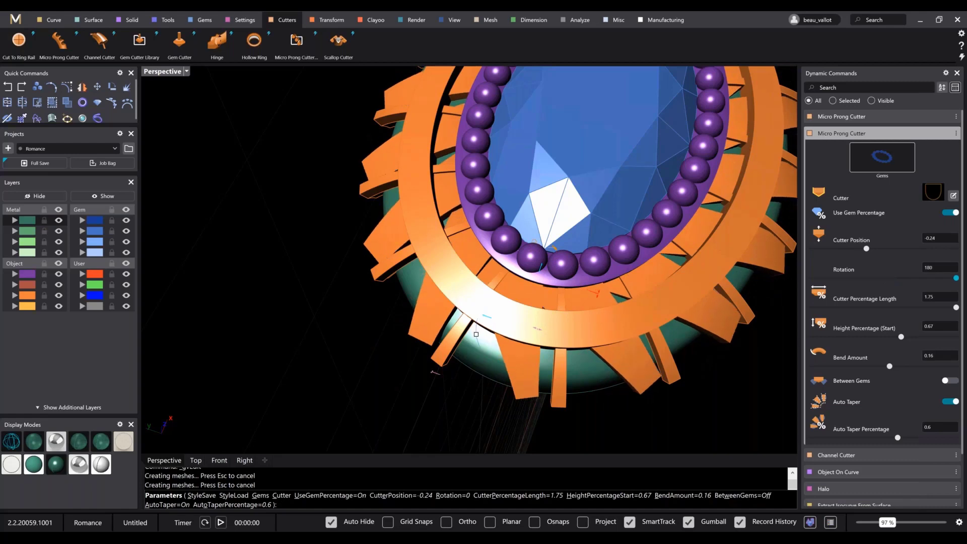
pyautogui.moveTo(691, 320); pyautogui.dragTo(610, 246, button='right')
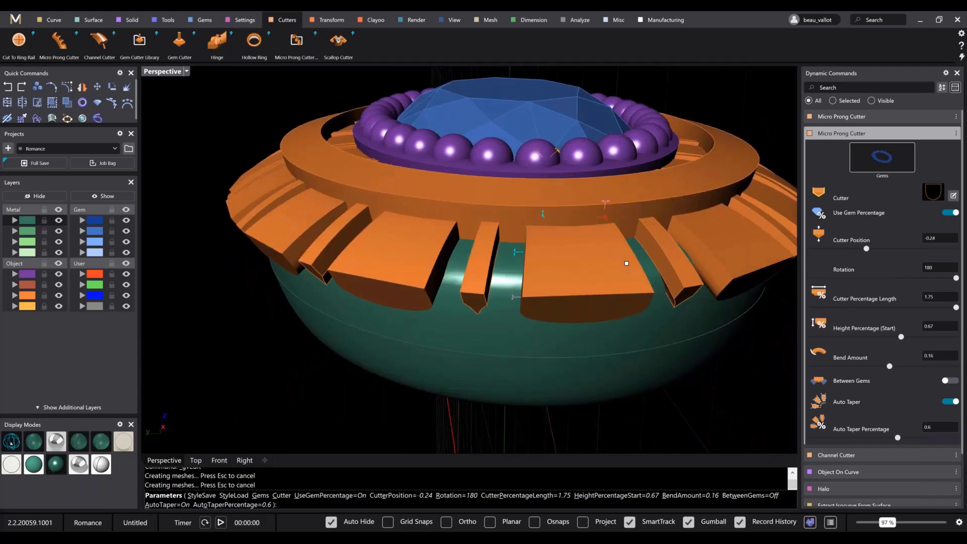
# Reduce the wider micro prong cutters' auto taper percentage to 0.52 and finish the Micro Prong Cutter, viewing the model shaded again
pyautogui.click(11, 443)
pyautogui.moveTo(506, 283)
pyautogui.mouseDown(button='right')
pyautogui.moveTo(507, 312)
pyautogui.moveTo(494, 330)
pyautogui.moveTo(604, 314)
pyautogui.mouseUp(button='right')
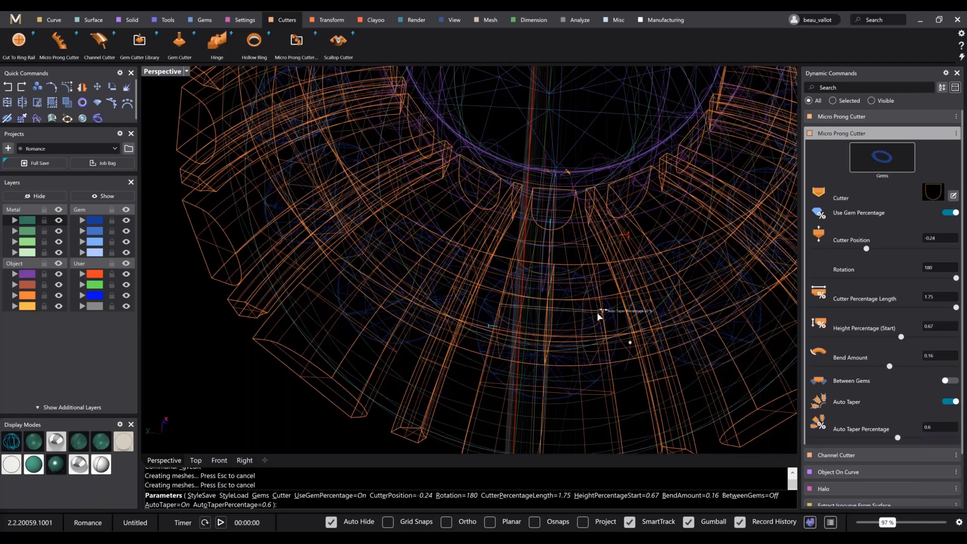
pyautogui.moveTo(598, 314); pyautogui.dragTo(590, 315)
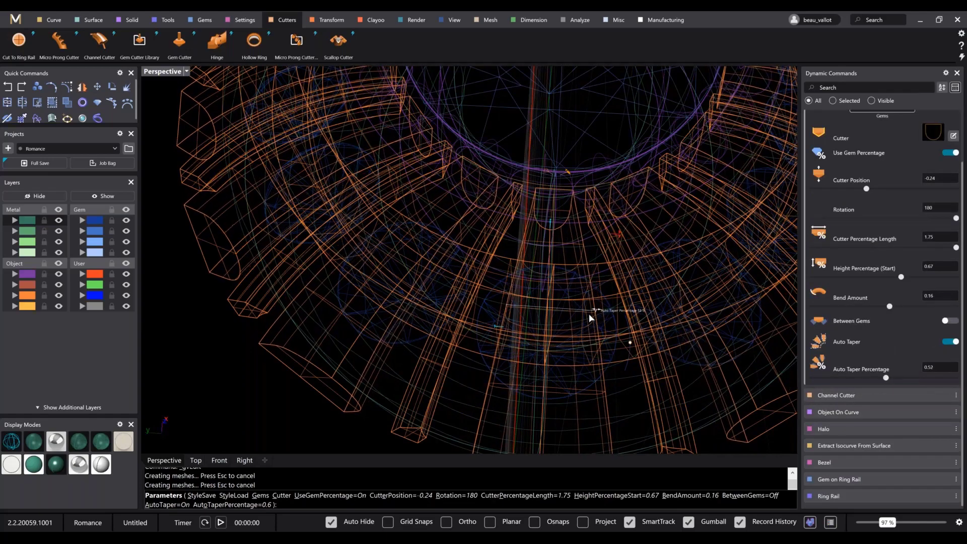
pyautogui.moveTo(589, 315)
pyautogui.mouseDown(button='right')
pyautogui.moveTo(582, 332)
pyautogui.moveTo(590, 254)
pyautogui.mouseUp(button='right')
pyautogui.press('Return')
pyautogui.click(52, 464)
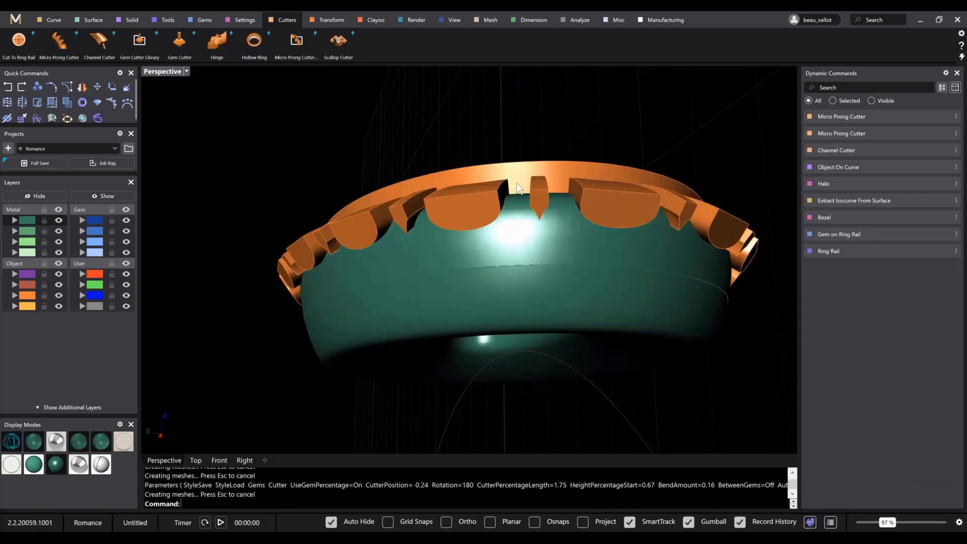
# Examine the tapered micro prong cutters around the halo from the side and from above
pyautogui.moveTo(519, 188)
pyautogui.mouseDown(button='right')
pyautogui.moveTo(488, 258)
pyautogui.moveTo(507, 276)
pyautogui.moveTo(509, 181)
pyautogui.mouseUp(button='right')
pyautogui.scroll(-4, 507, 277)
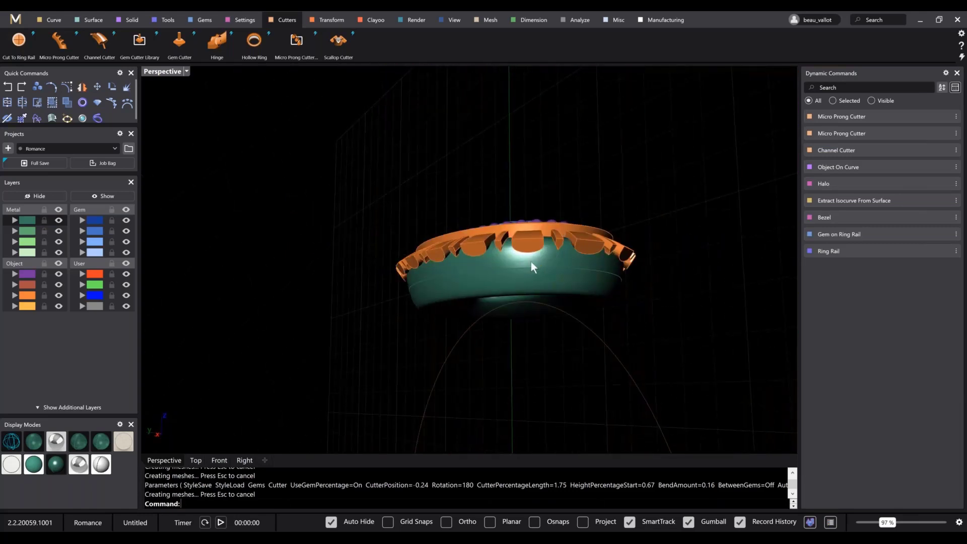
pyautogui.click(521, 277)
pyautogui.moveTo(638, 308); pyautogui.dragTo(500, 246, button='right')
pyautogui.scroll(6, 460, 285)
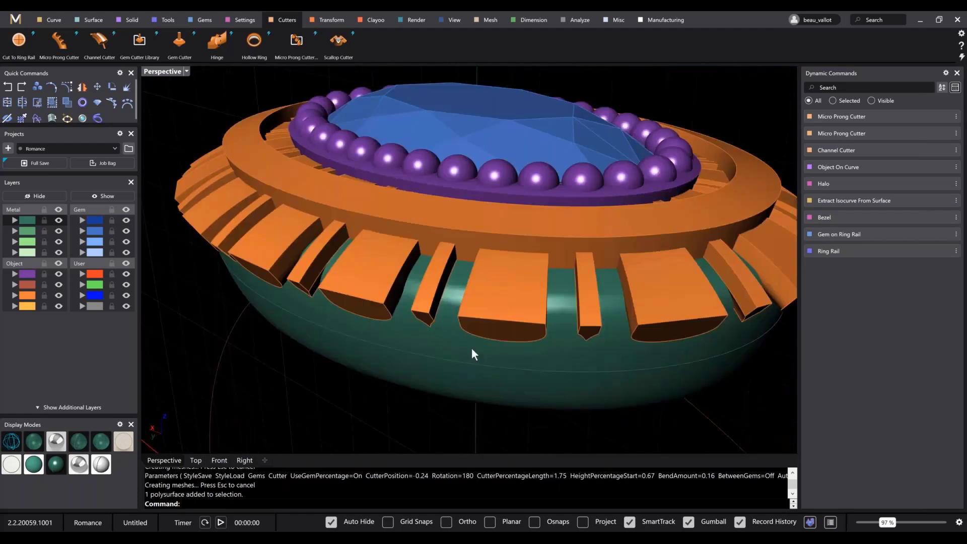
pyautogui.click(405, 358)
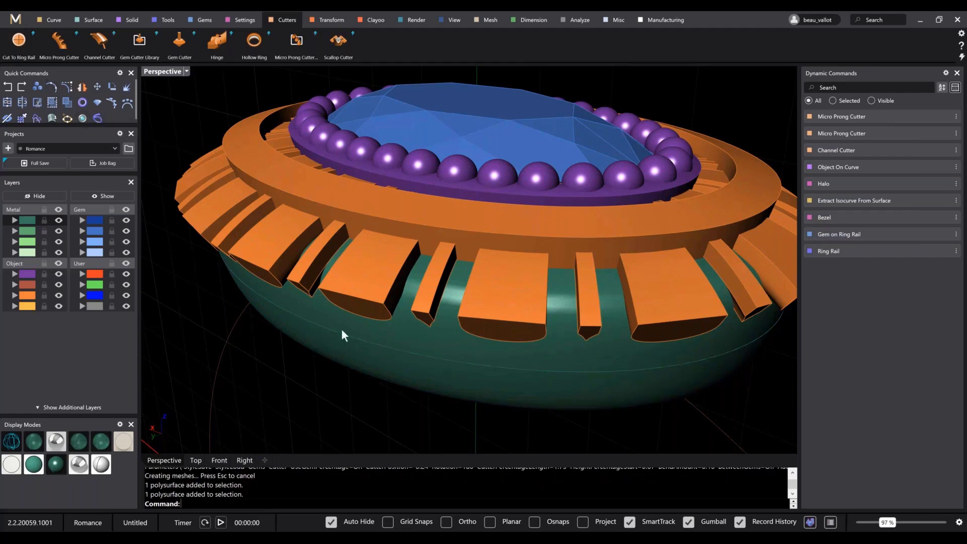
pyautogui.click(262, 251)
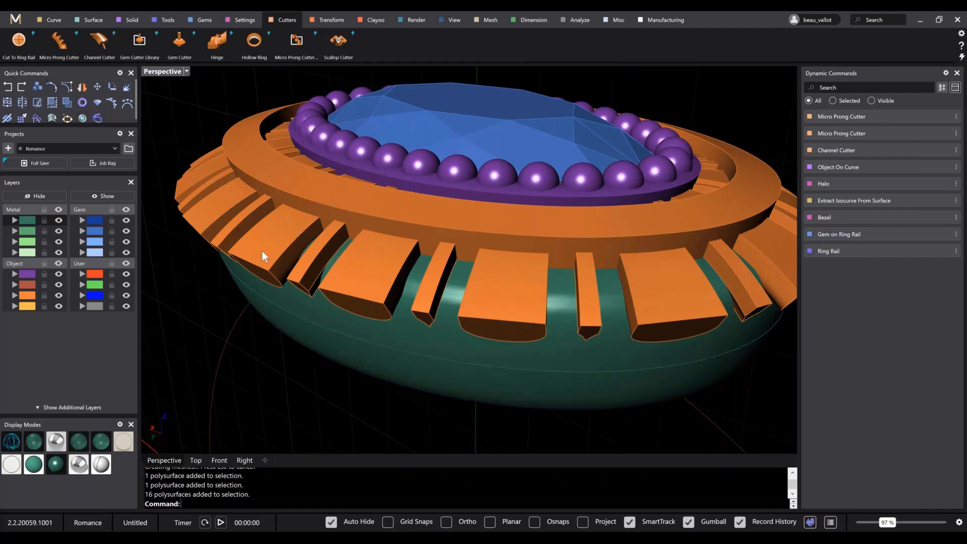
pyautogui.click(291, 202)
pyautogui.click(218, 119)
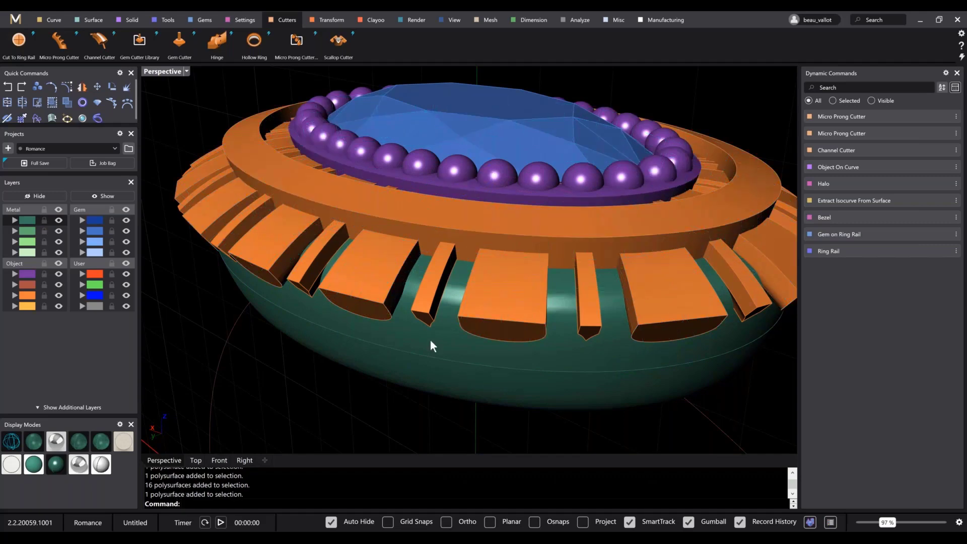
# Subtract the channel cutter and all micro prong cutters from the green halo body with a Boolean Difference
pyautogui.click(129, 19)
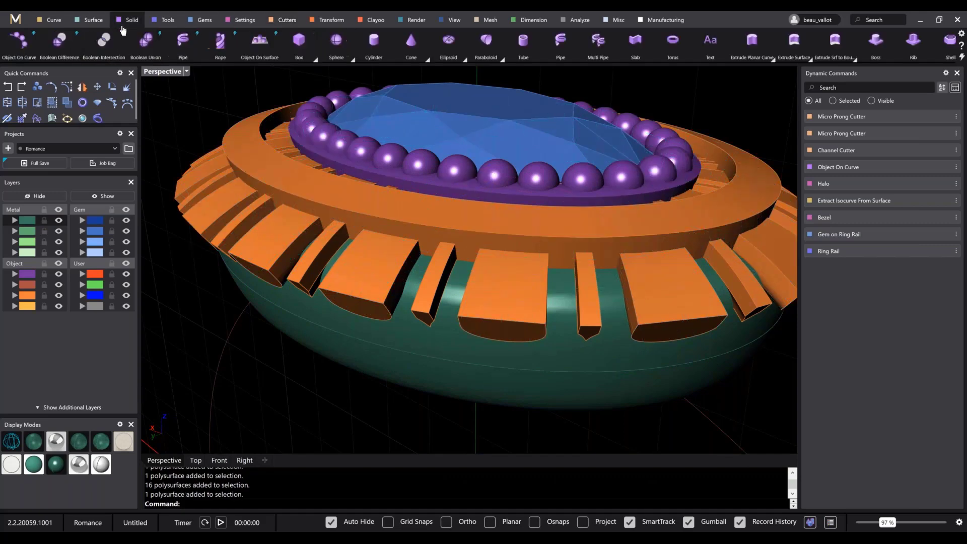
pyautogui.click(60, 45)
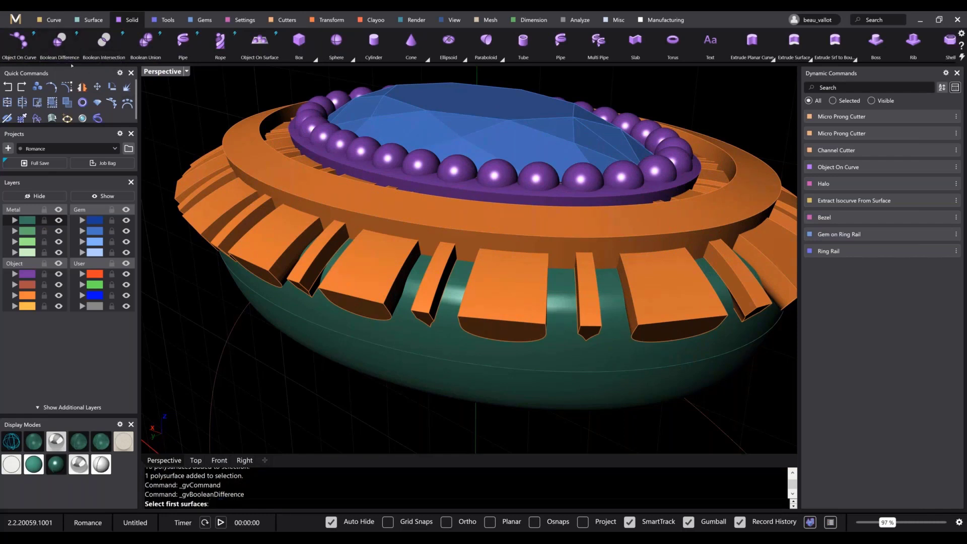
pyautogui.click(348, 355)
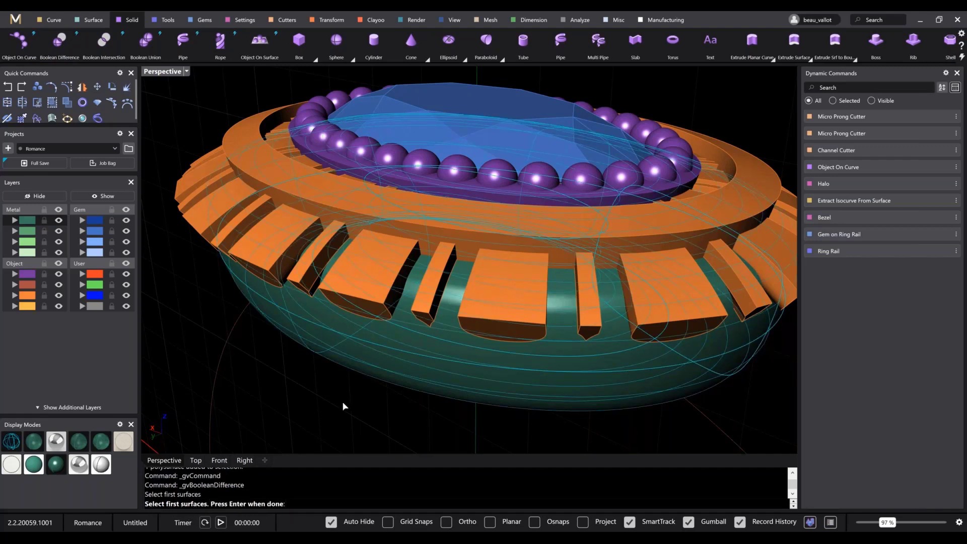
pyautogui.press('Return')
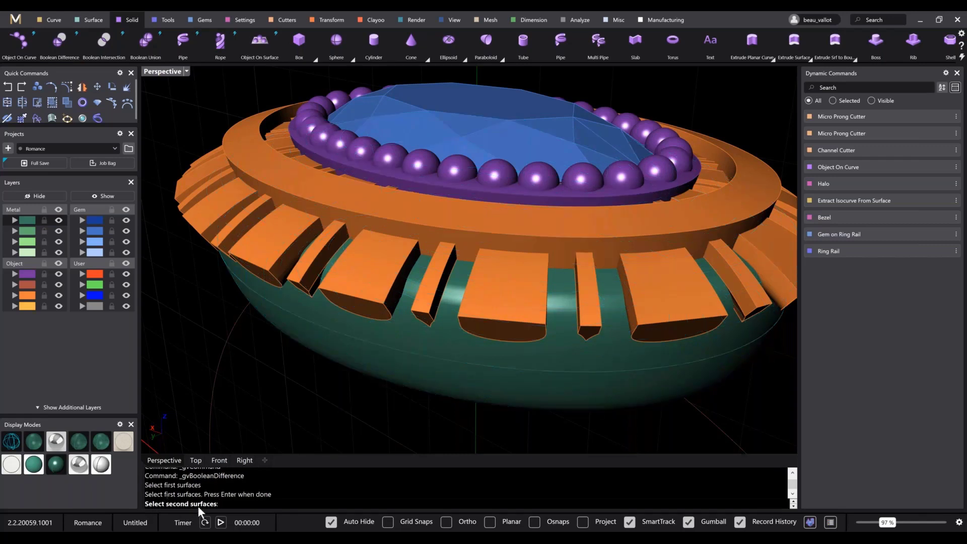
pyautogui.click(26, 296)
pyautogui.scroll(2, 314, 325)
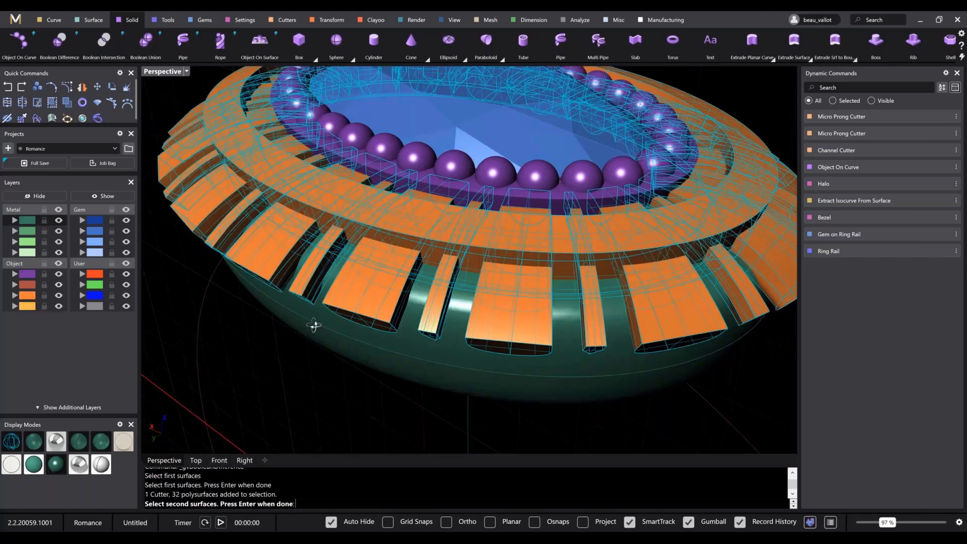
pyautogui.moveTo(314, 325); pyautogui.dragTo(330, 299, button='right')
pyautogui.scroll(-4, 279, 394)
pyautogui.press('Return')
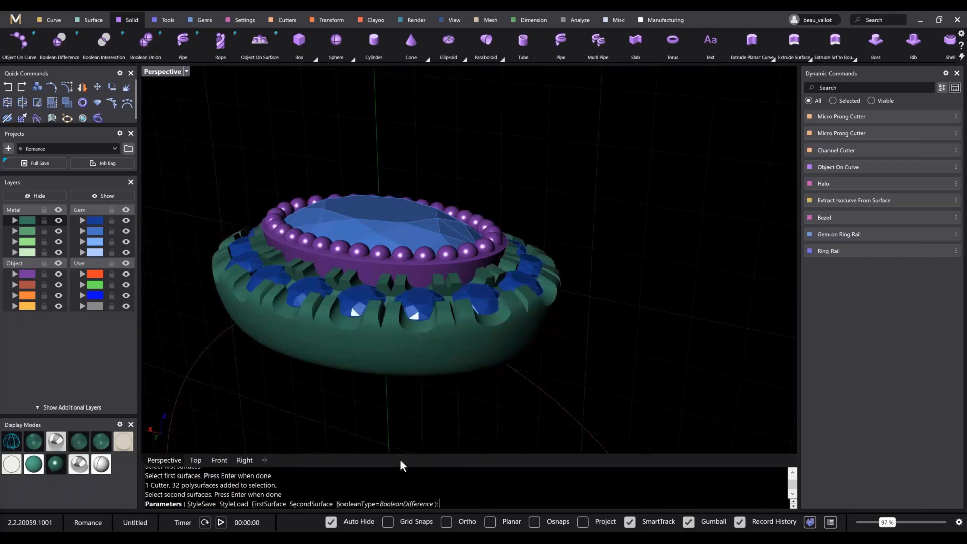
pyautogui.moveTo(400, 323); pyautogui.dragTo(425, 356, button='right')
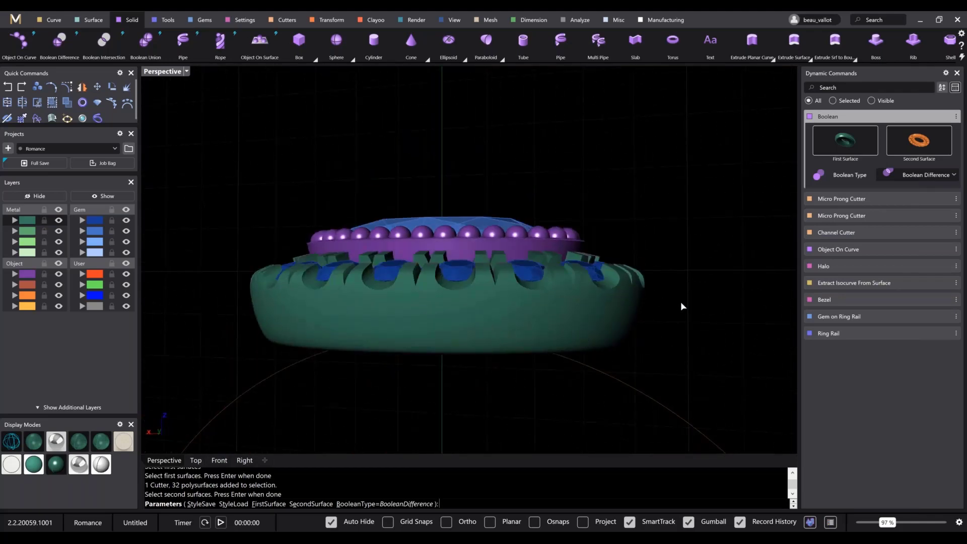
pyautogui.press('Return')
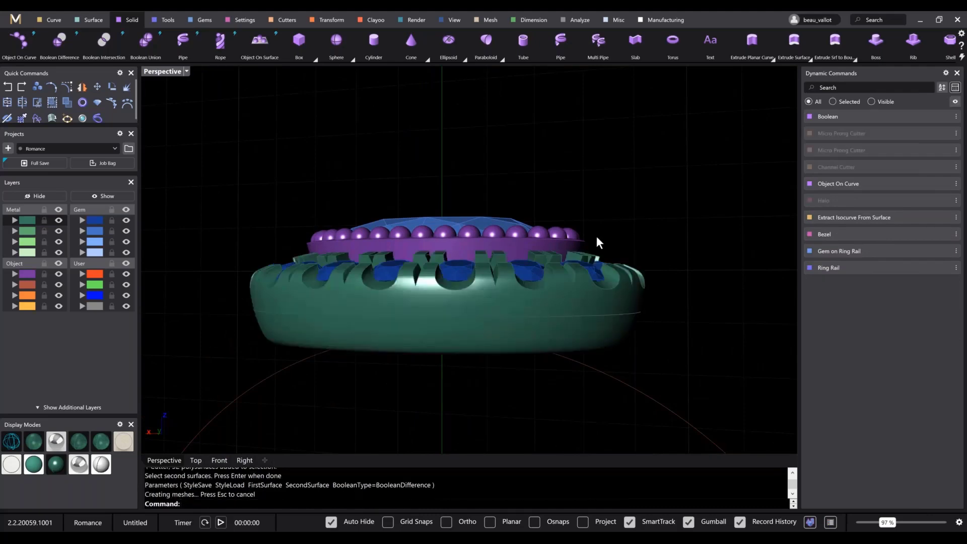
# Examine the cut halo prongs and gems up close and the head's position above the ring rail
pyautogui.moveTo(674, 208); pyautogui.dragTo(617, 300, button='right')
pyautogui.scroll(5, 617, 301)
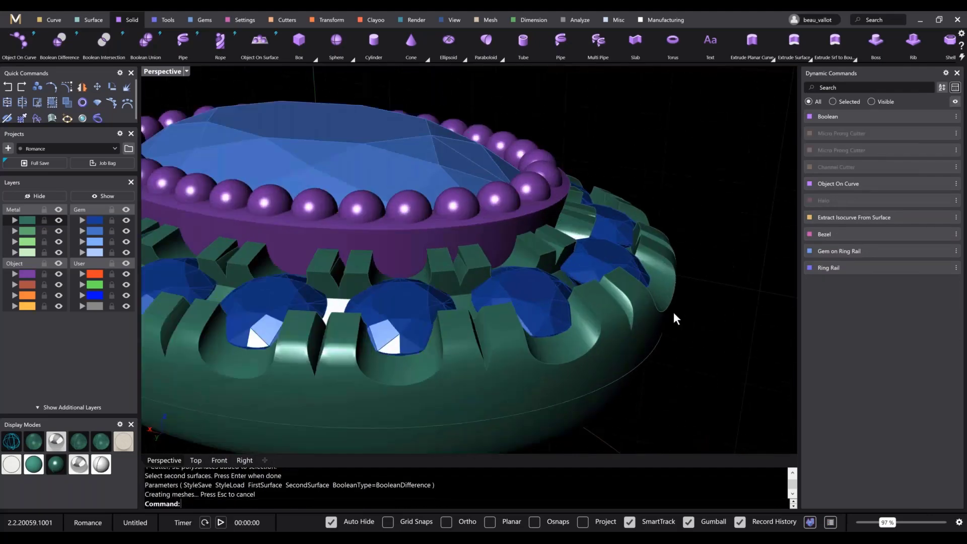
pyautogui.moveTo(673, 314); pyautogui.dragTo(487, 281, button='right')
pyautogui.scroll(-6, 605, 322)
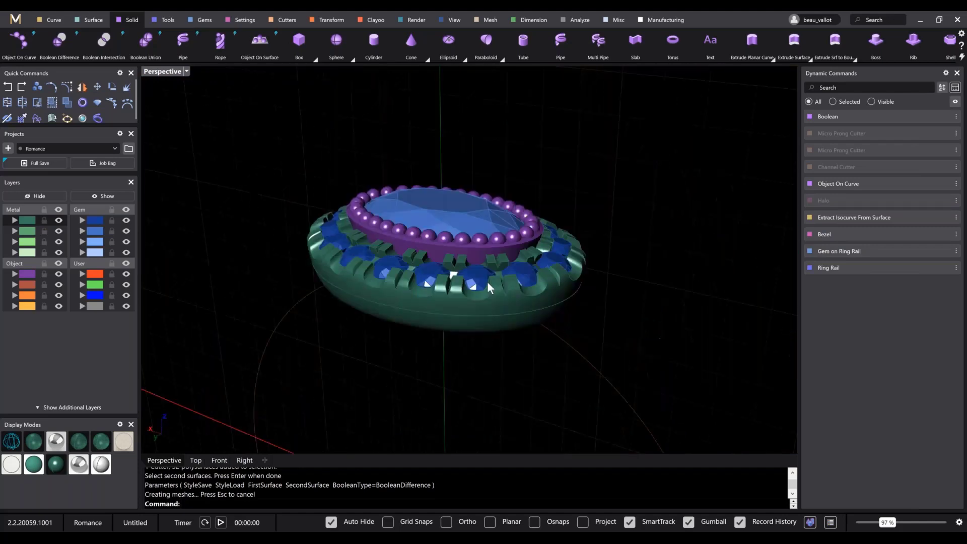
pyautogui.click(94, 221)
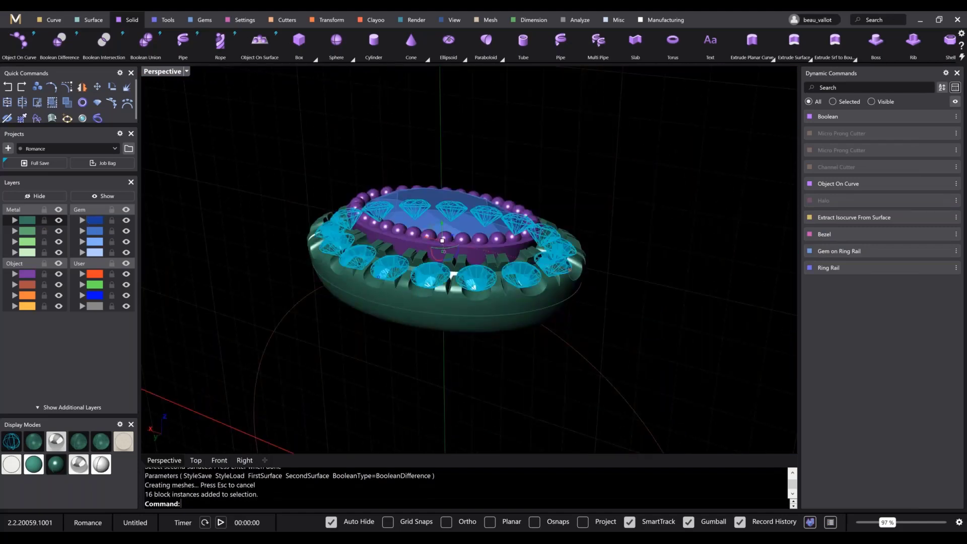
pyautogui.moveTo(268, 297); pyautogui.dragTo(271, 311, button='right')
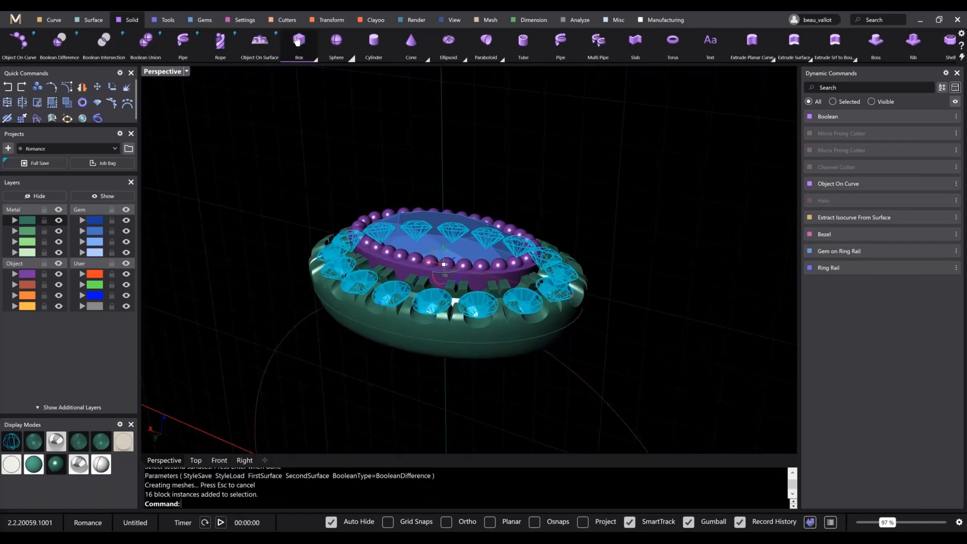
pyautogui.click(385, 161)
pyautogui.keyDown('shift'); pyautogui.moveTo(439, 317); pyautogui.dragTo(495, 217, button='right'); pyautogui.keyUp('shift')
pyautogui.scroll(-6, 494, 217)
pyautogui.moveTo(527, 250); pyautogui.dragTo(503, 232, button='right')
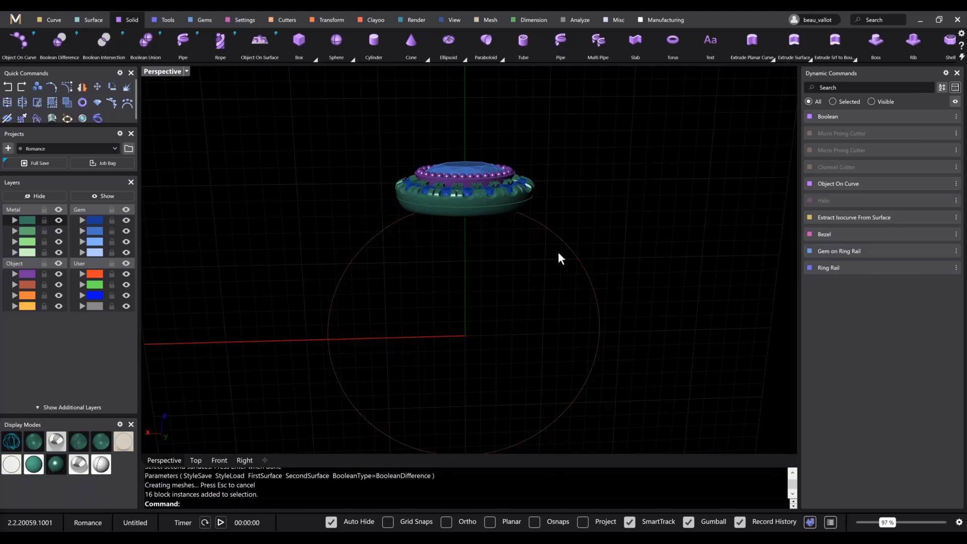
pyautogui.scroll(4, 557, 253)
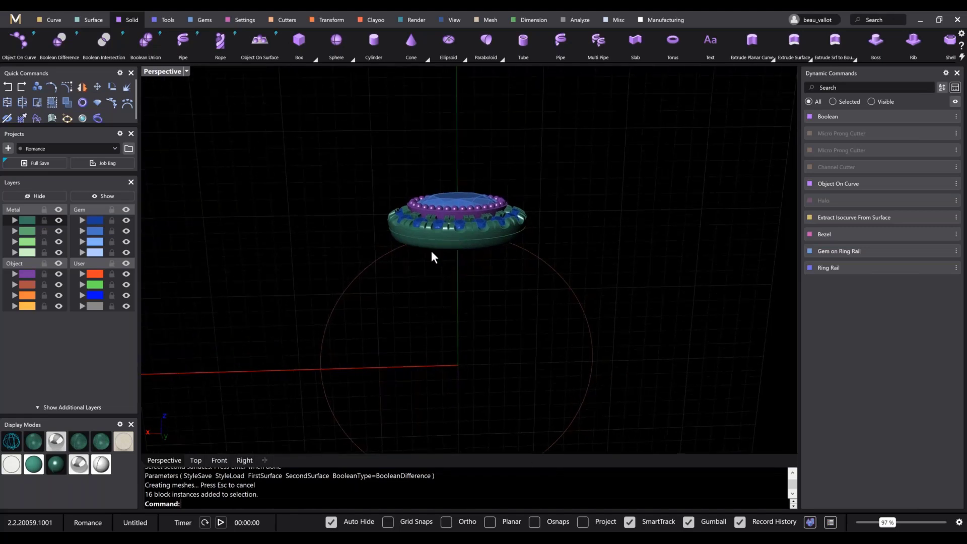
pyautogui.moveTo(485, 290); pyautogui.dragTo(471, 327, button='right')
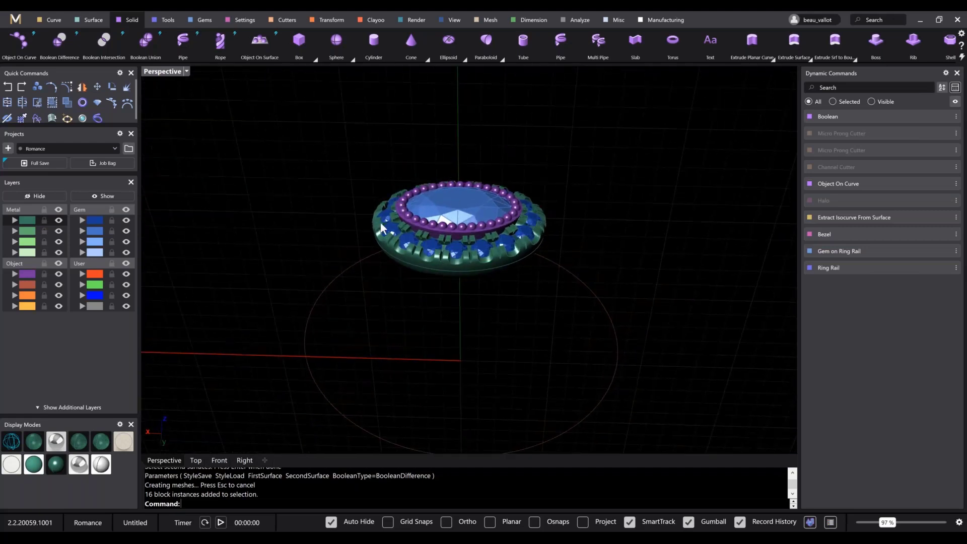
pyautogui.moveTo(475, 302); pyautogui.dragTo(639, 327, button='right')
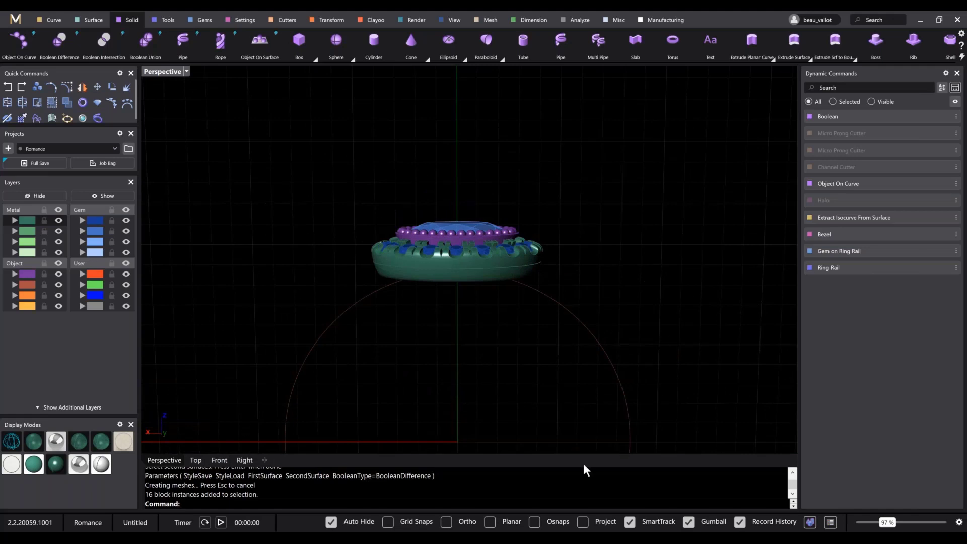
pyautogui.keyDown('shift'); pyautogui.moveTo(612, 429); pyautogui.dragTo(572, 355, button='right'); pyautogui.keyUp('shift')
pyautogui.scroll(-4, 571, 355)
pyautogui.keyDown('shift'); pyautogui.moveTo(572, 355); pyautogui.dragTo(552, 314, button='right'); pyautogui.keyUp('shift')
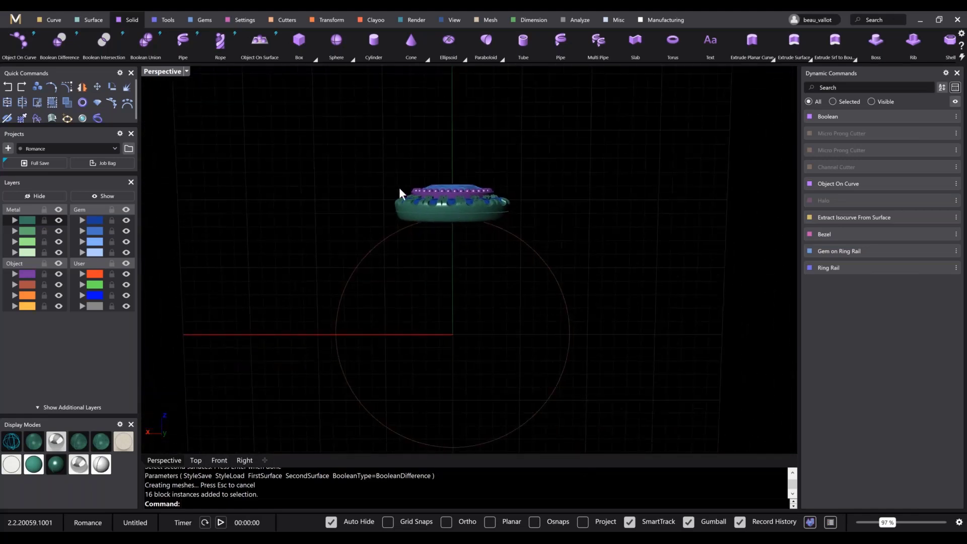
pyautogui.scroll(2, 450, 192)
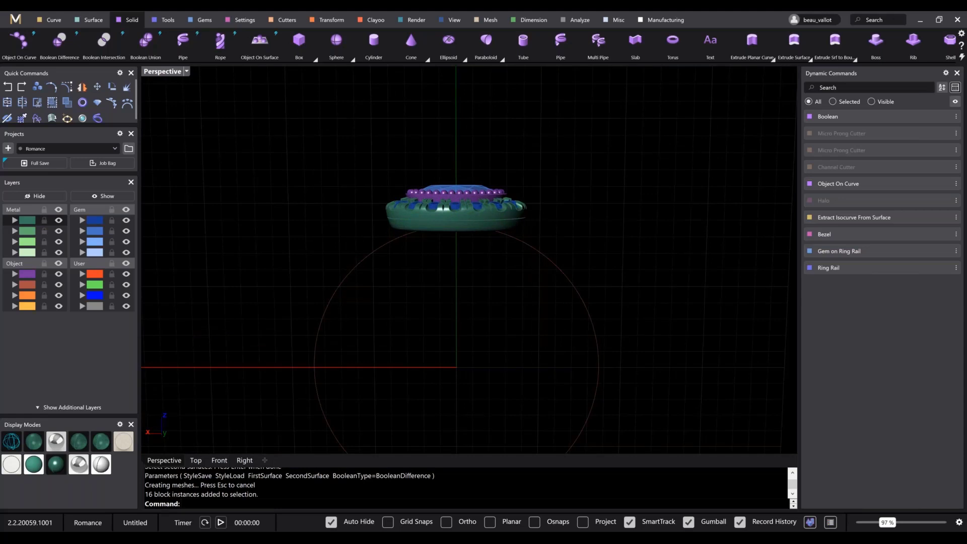
pyautogui.moveTo(493, 194); pyautogui.dragTo(504, 301, button='right')
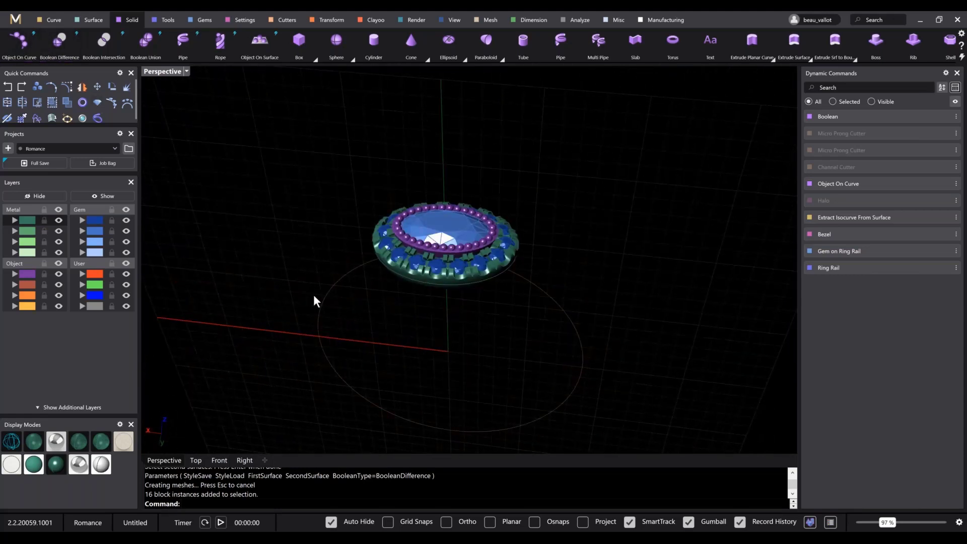
pyautogui.moveTo(314, 296); pyautogui.dragTo(489, 337, button='right')
pyautogui.scroll(7, 468, 279)
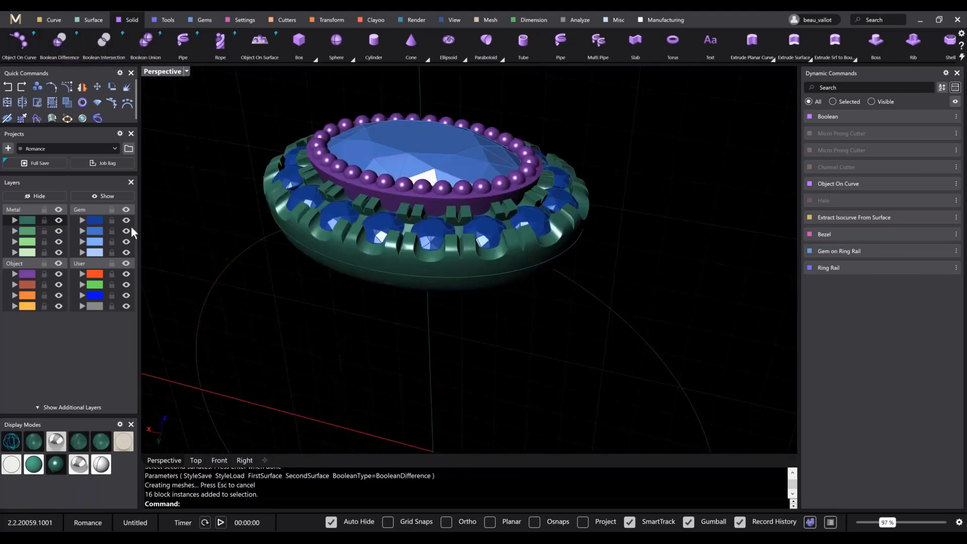
# Add Gem Cutters to all the halo gems and shorten their bottom length to -1.98 mm
pyautogui.click(94, 220)
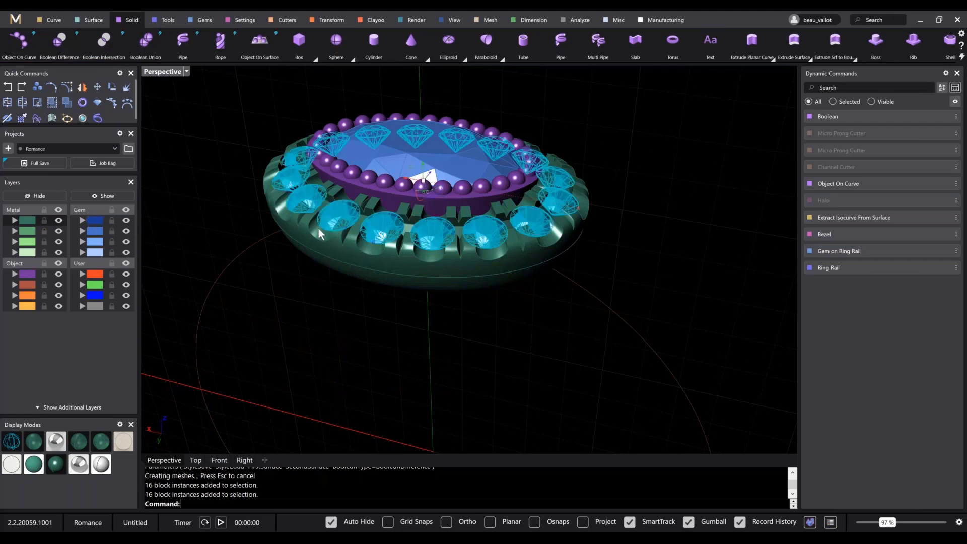
pyautogui.moveTo(364, 243); pyautogui.dragTo(406, 227, button='right')
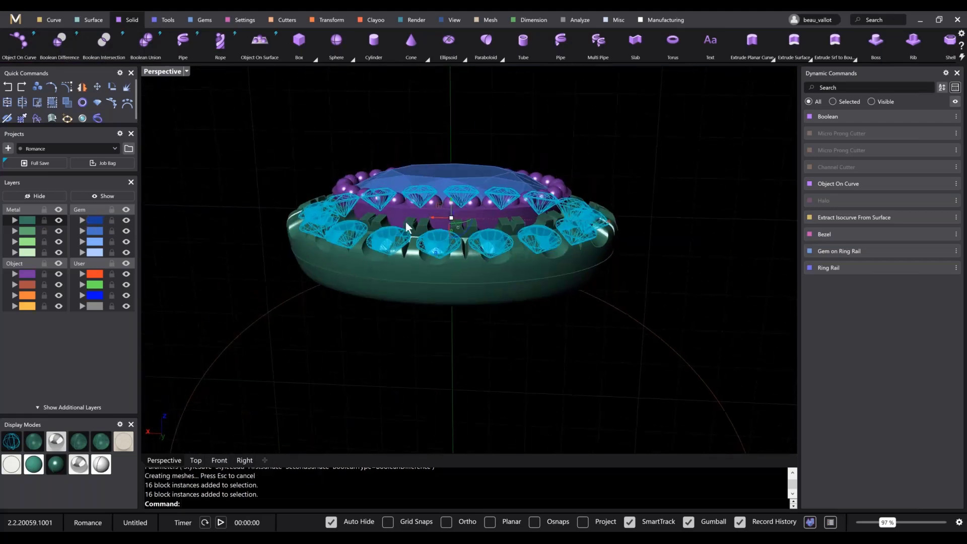
pyautogui.click(288, 21)
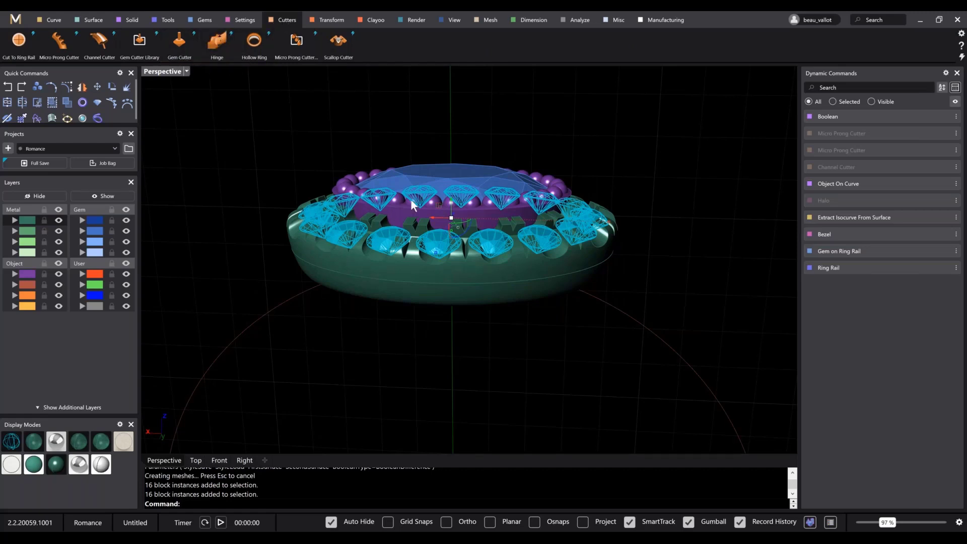
pyautogui.click(178, 45)
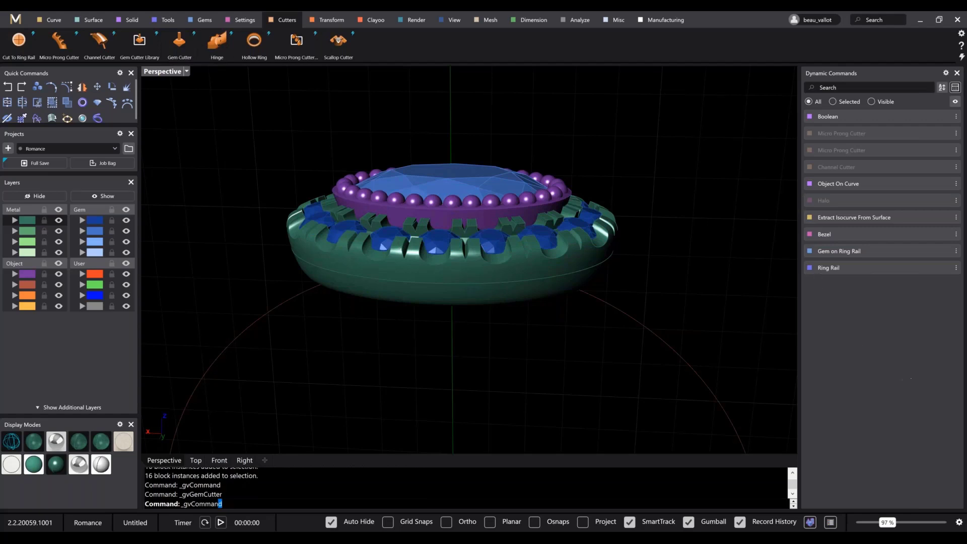
pyautogui.moveTo(642, 295); pyautogui.dragTo(578, 365, button='right')
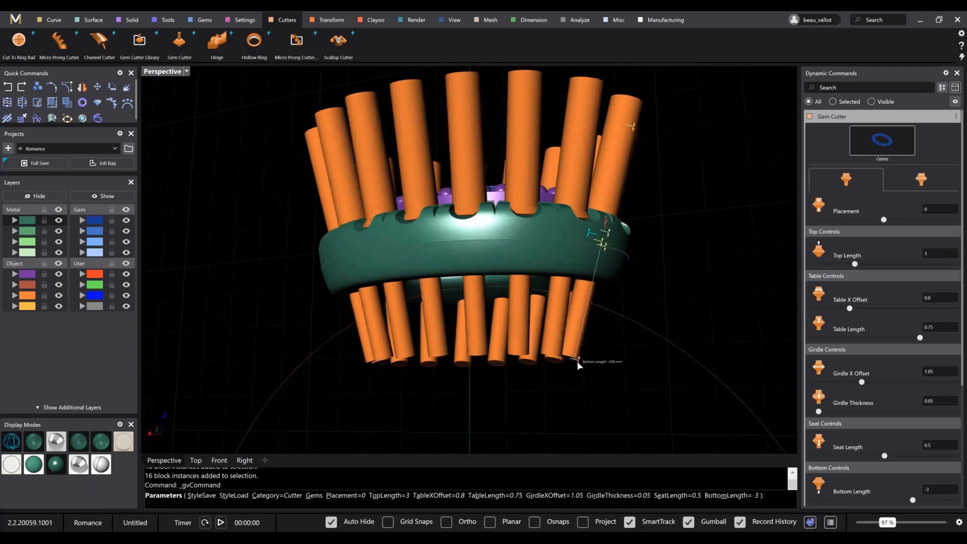
pyautogui.moveTo(591, 325)
pyautogui.mouseDown()
pyautogui.moveTo(594, 297)
pyautogui.moveTo(582, 319)
pyautogui.mouseUp()
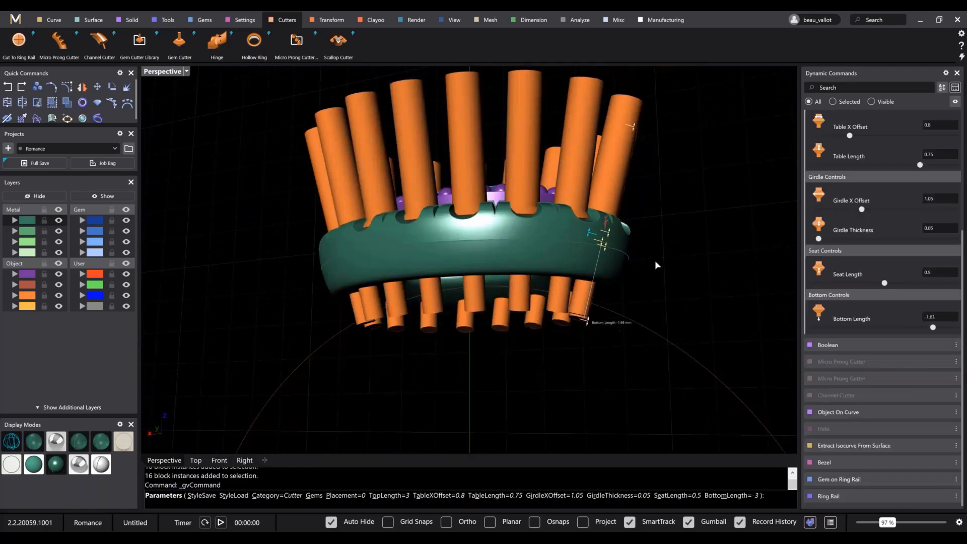
pyautogui.moveTo(587, 320); pyautogui.dragTo(650, 272, button='right')
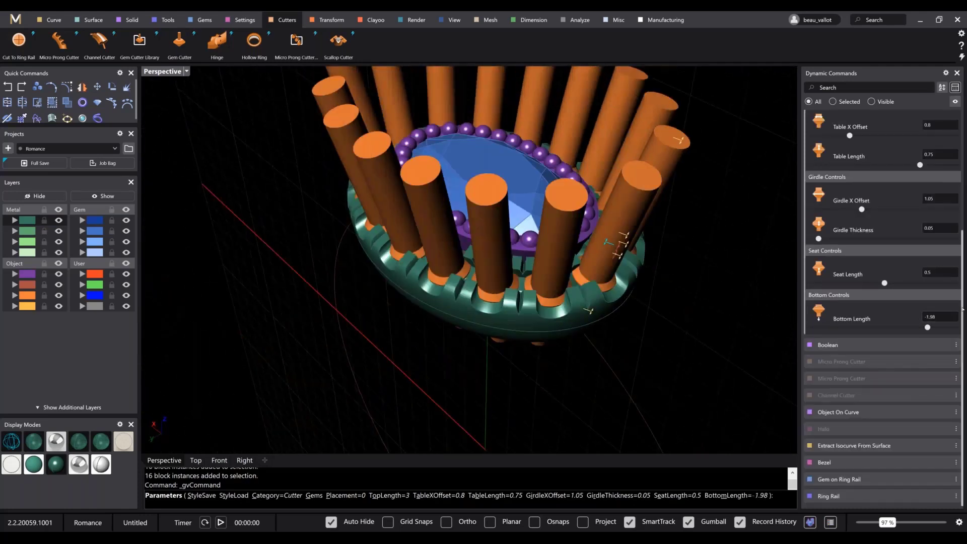
# Load the 02.json style sheet into the halo's Gem Cutters
pyautogui.moveTo(964, 297); pyautogui.dragTo(962, 156)
pyautogui.moveTo(548, 180); pyautogui.dragTo(599, 143, button='right')
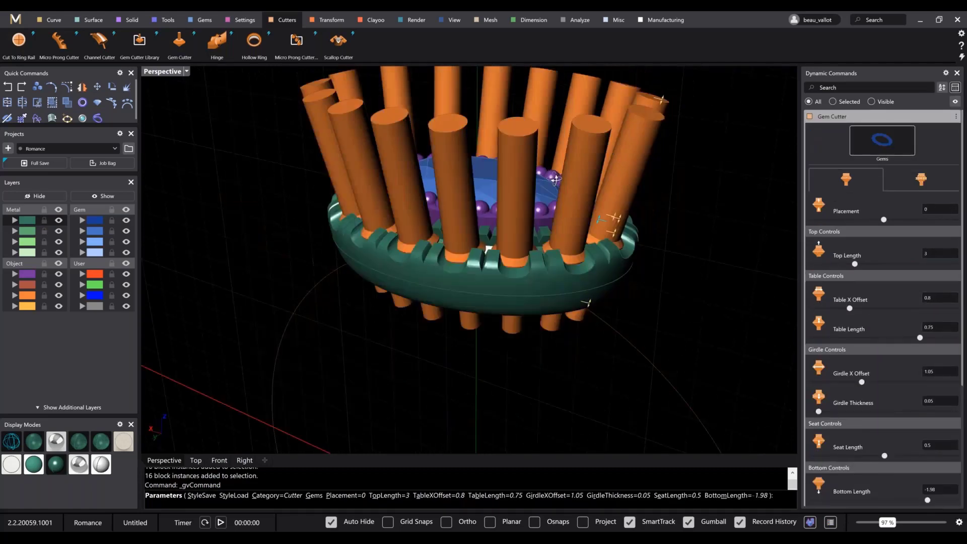
pyautogui.scroll(-6, 604, 141)
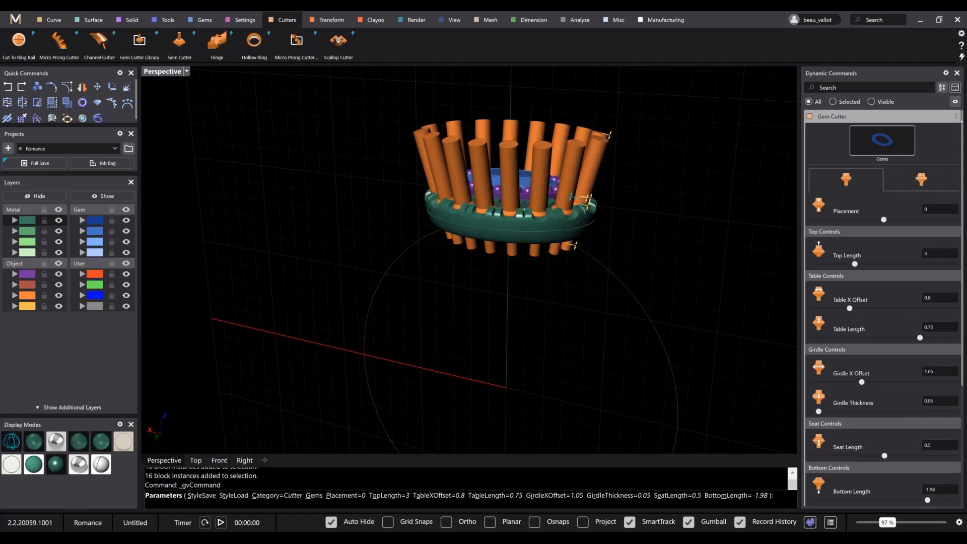
pyautogui.click(956, 118)
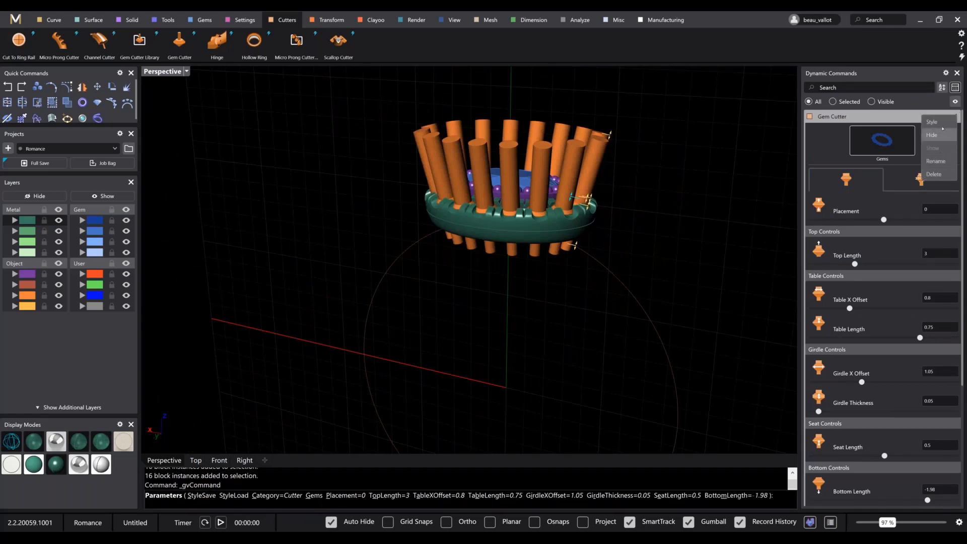
pyautogui.click(938, 123)
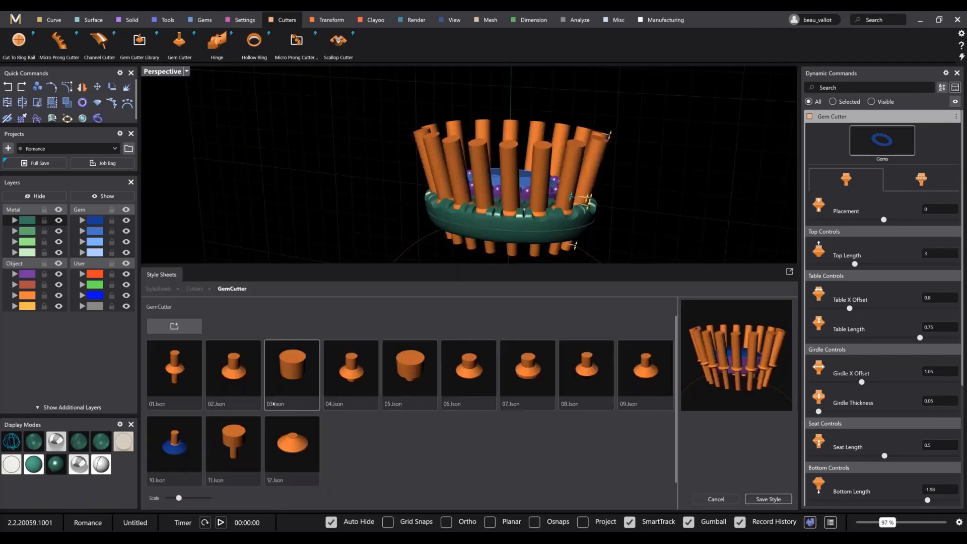
pyautogui.click(233, 373)
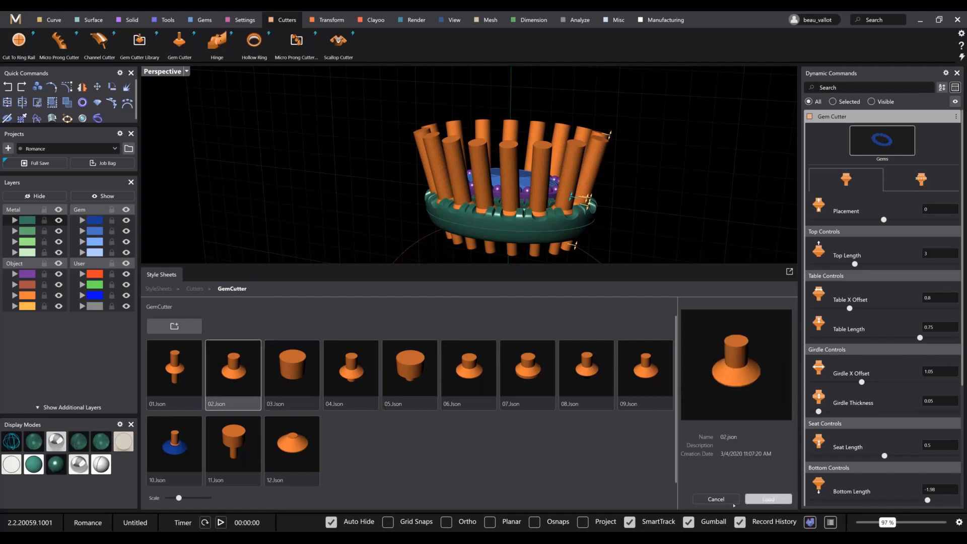
pyautogui.click(768, 498)
# Switch to the wireframe display and set the gem cutters' girdle thickness to 0.1
pyautogui.moveTo(528, 306); pyautogui.dragTo(505, 302, button='right')
pyautogui.click(10, 447)
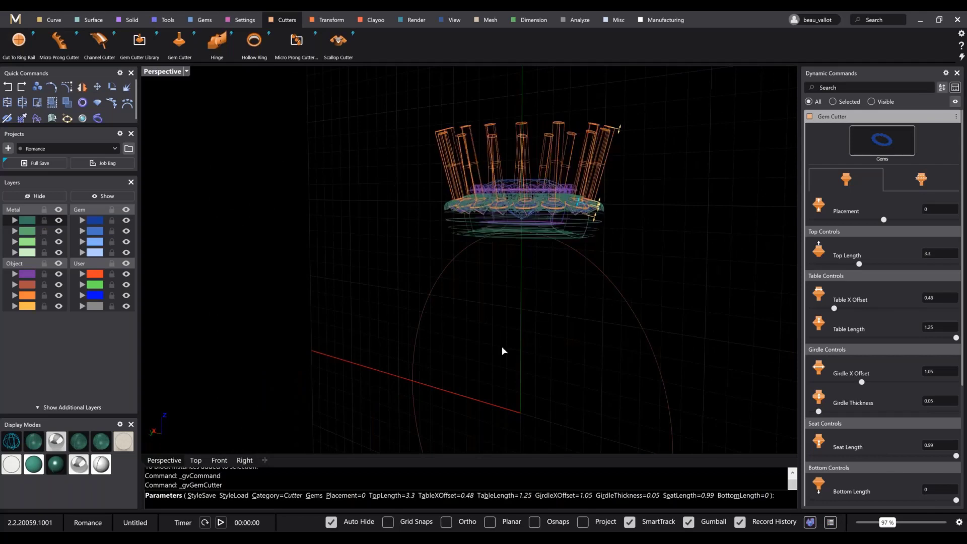
pyautogui.moveTo(503, 349)
pyautogui.mouseDown(button='right')
pyautogui.moveTo(507, 365)
pyautogui.moveTo(514, 347)
pyautogui.mouseUp(button='right')
pyautogui.scroll(8, 552, 211)
pyautogui.scroll(4, 552, 211)
pyautogui.moveTo(553, 210); pyautogui.dragTo(493, 202, button='right')
pyautogui.scroll(3, 704, 176)
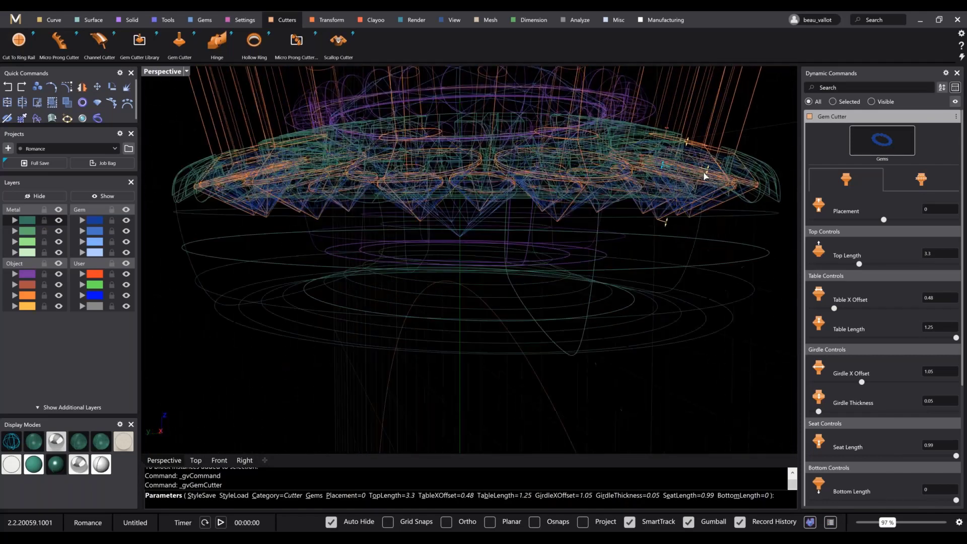
pyautogui.moveTo(705, 169); pyautogui.dragTo(705, 177)
pyautogui.scroll(-3, 678, 215)
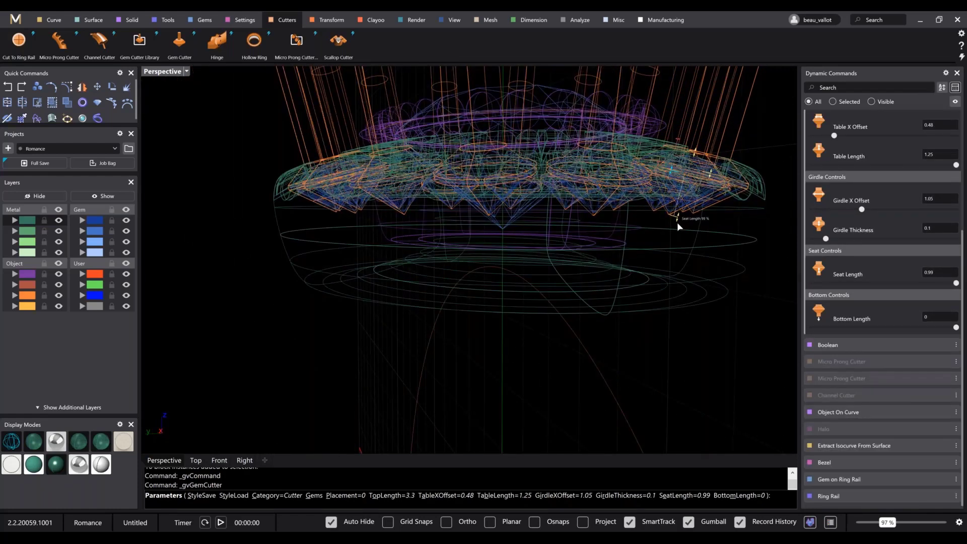
# Shorten the gem cutters' top length to 0.65, restore the shaded display and accept the cutters
pyautogui.scroll(-5, 677, 222)
pyautogui.moveTo(698, 137); pyautogui.dragTo(697, 204)
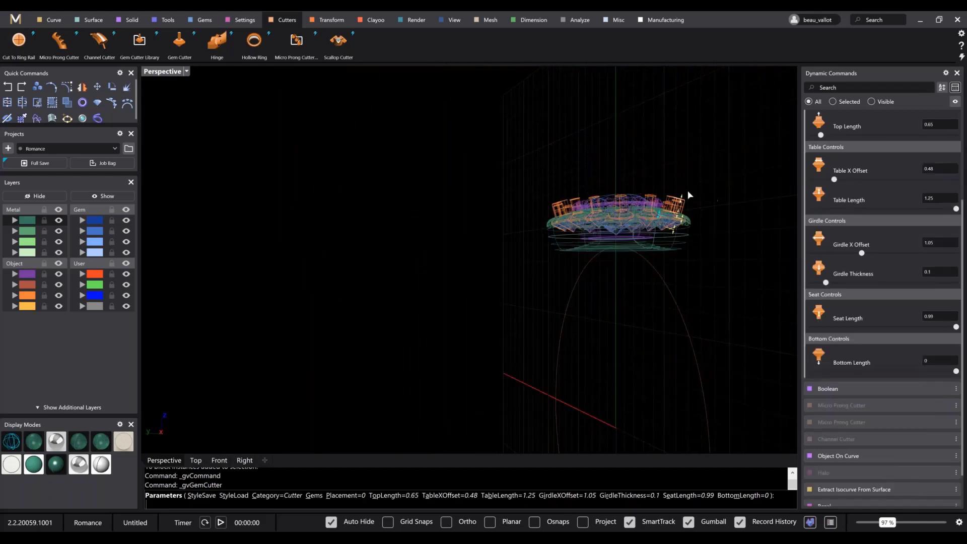
pyautogui.moveTo(706, 204)
pyautogui.mouseDown(button='right')
pyautogui.moveTo(677, 223)
pyautogui.moveTo(609, 231)
pyautogui.moveTo(503, 290)
pyautogui.moveTo(447, 258)
pyautogui.mouseUp(button='right')
pyautogui.click(64, 462)
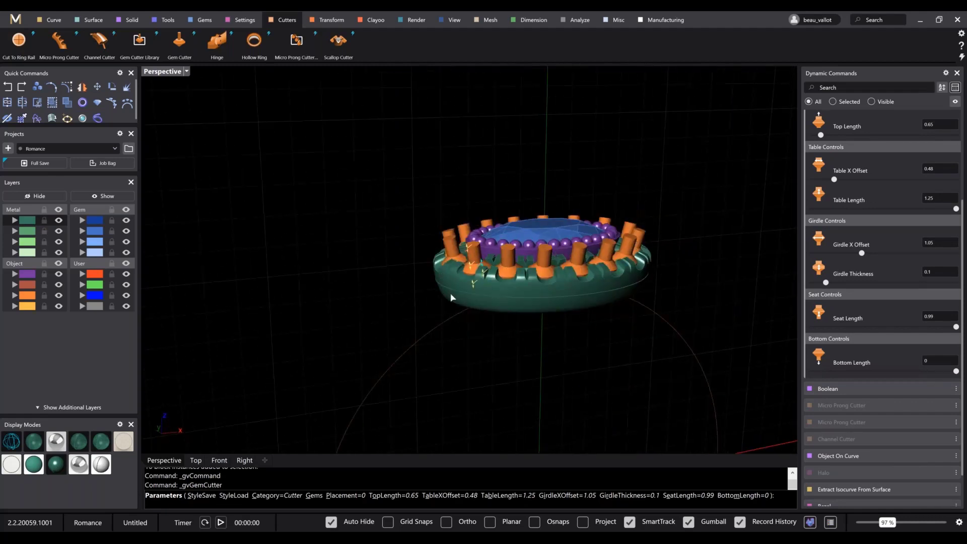
pyautogui.rightClick(704, 212)
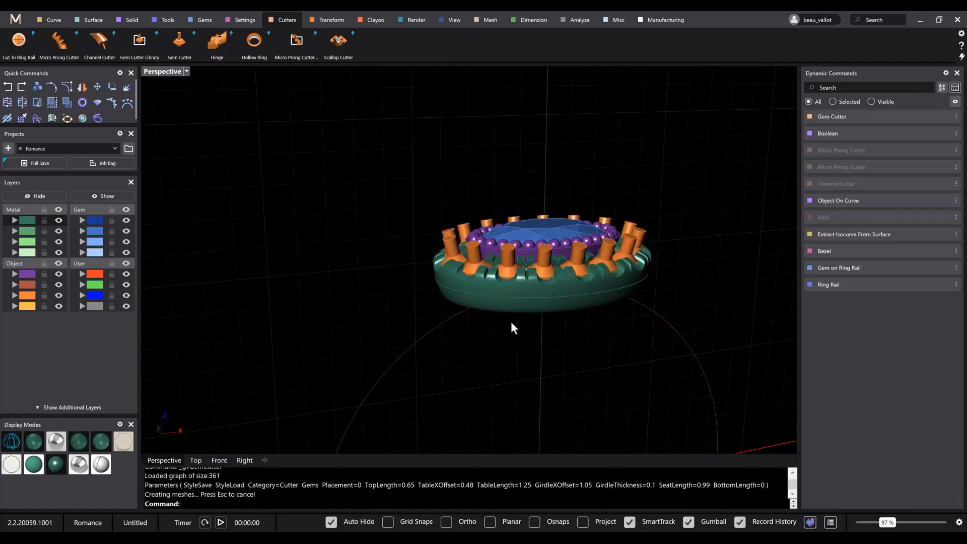
# Subtract all the gem cutters from the green halo body with a Boolean Difference
pyautogui.moveTo(473, 236); pyautogui.dragTo(471, 283, button='right')
pyautogui.scroll(8, 466, 288)
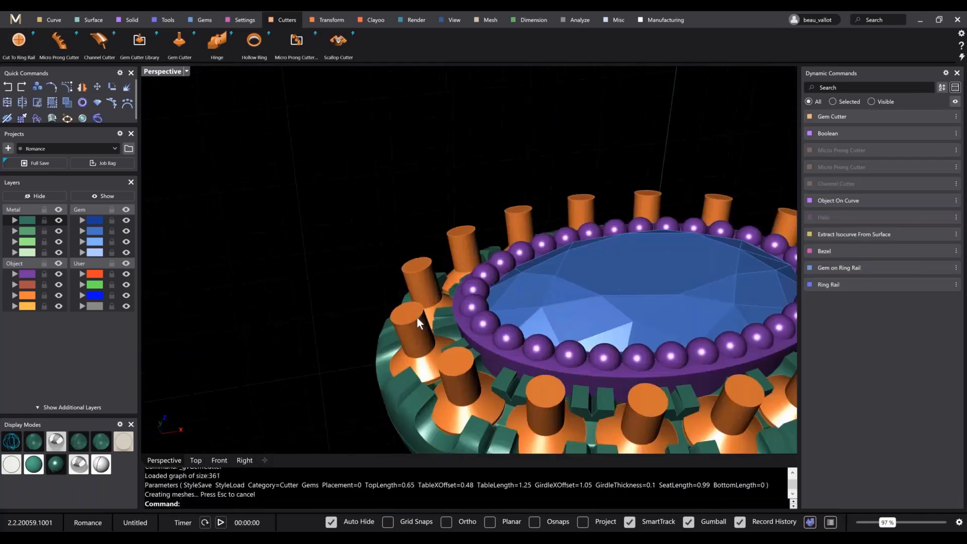
pyautogui.moveTo(417, 319); pyautogui.dragTo(445, 281, button='right')
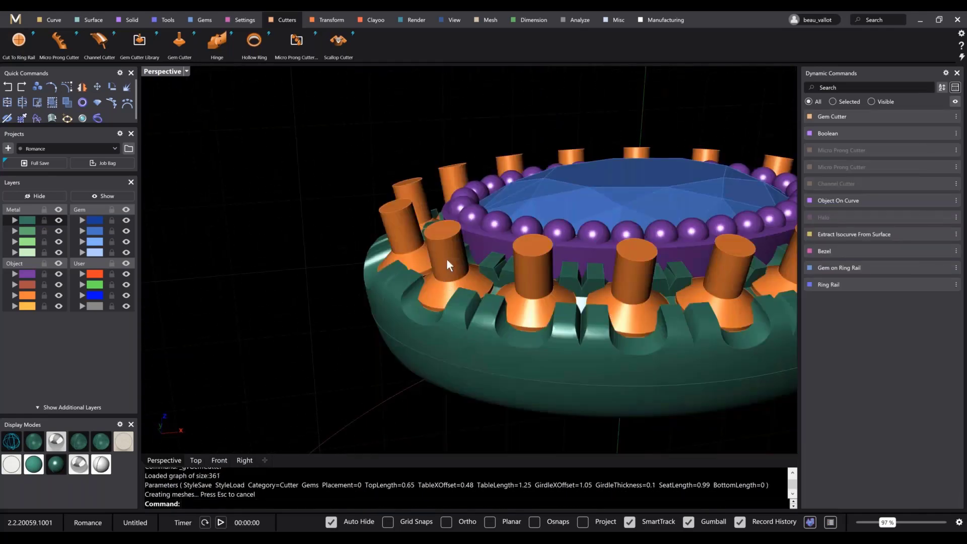
pyautogui.click(130, 21)
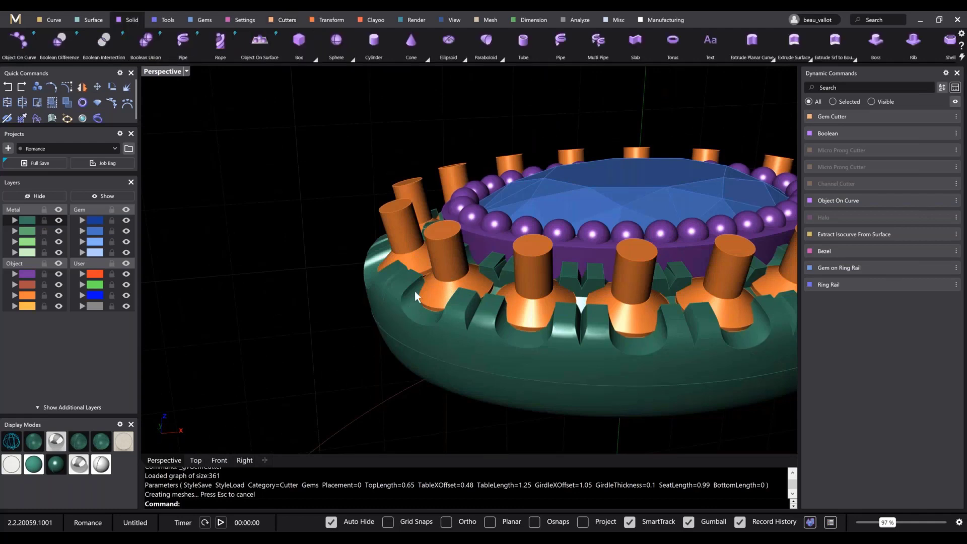
pyautogui.click(403, 303)
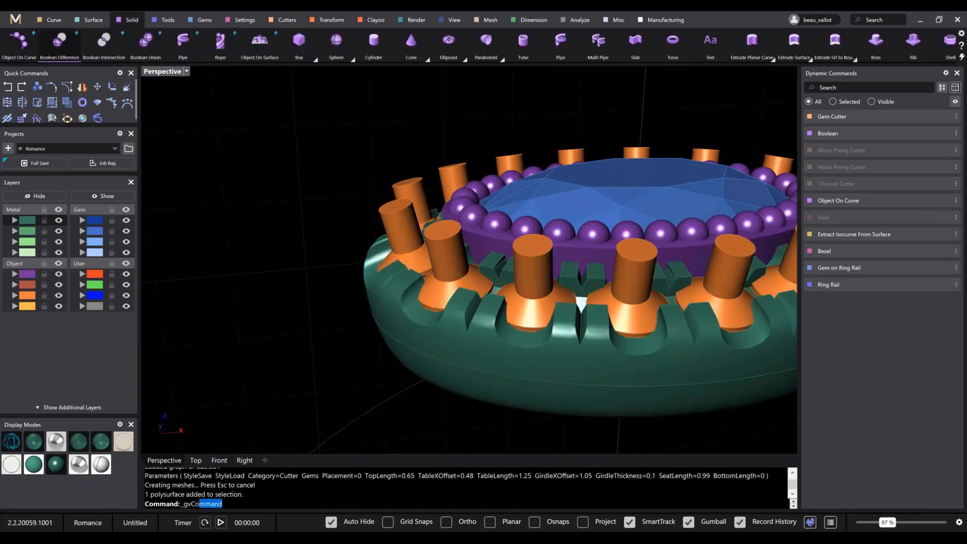
pyautogui.click(59, 41)
pyautogui.click(412, 327)
pyautogui.press('Return')
pyautogui.click(398, 206)
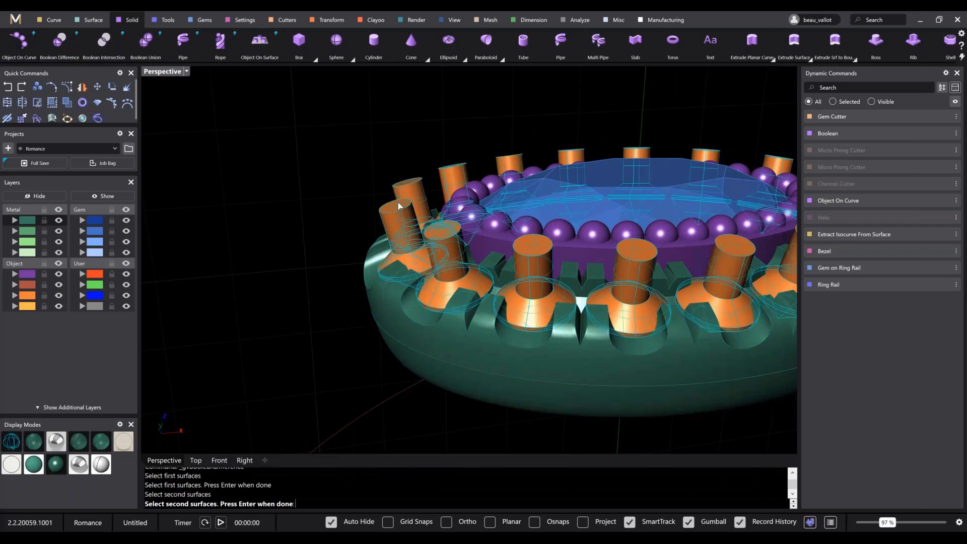
pyautogui.press('Return')
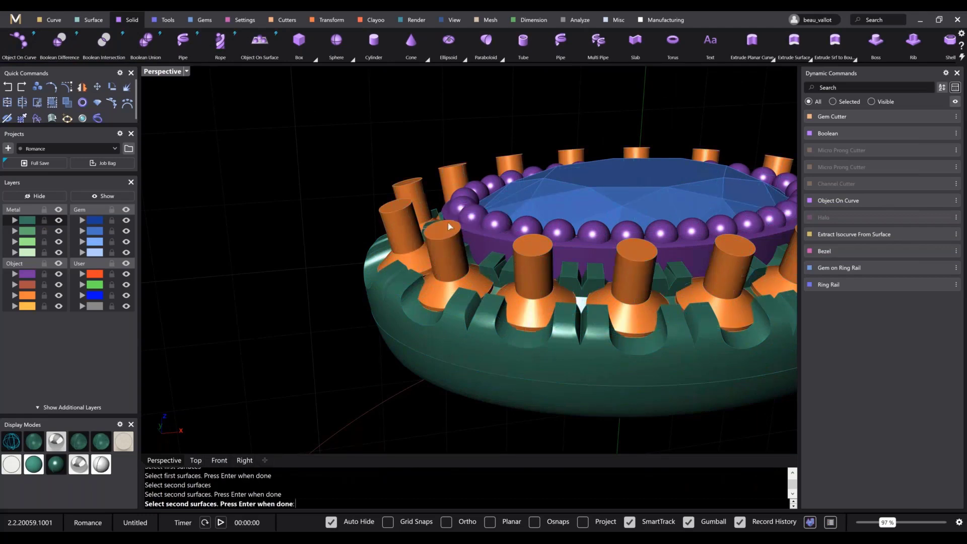
pyautogui.press('Return')
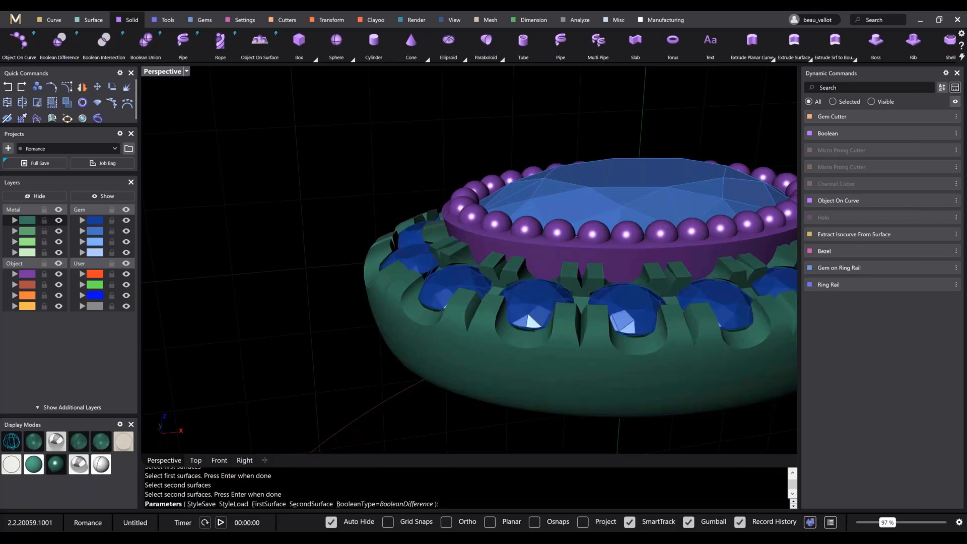
pyautogui.moveTo(483, 287)
pyautogui.mouseDown(button='right')
pyautogui.moveTo(619, 332)
pyautogui.moveTo(552, 313)
pyautogui.moveTo(493, 277)
pyautogui.mouseUp(button='right')
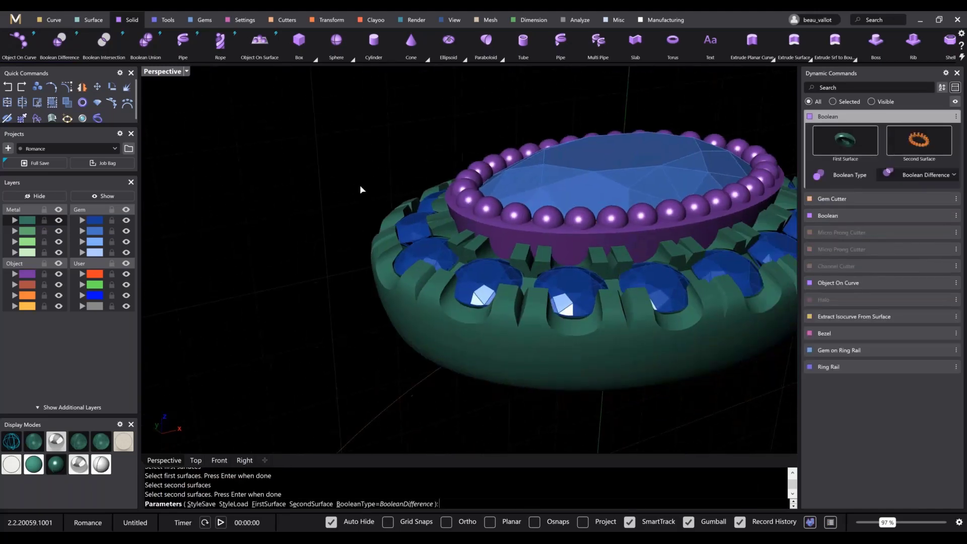
pyautogui.press('Return')
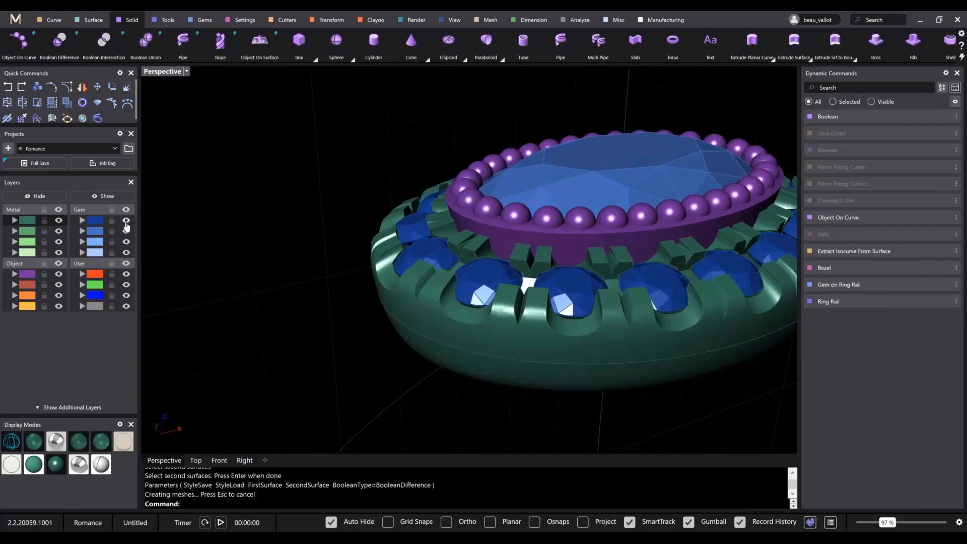
# Hide the dark blue gem layer to examine the cut seats around the halo, and show the layer again
pyautogui.click(126, 220)
pyautogui.moveTo(397, 288); pyautogui.dragTo(416, 285, button='right')
pyautogui.scroll(3, 416, 285)
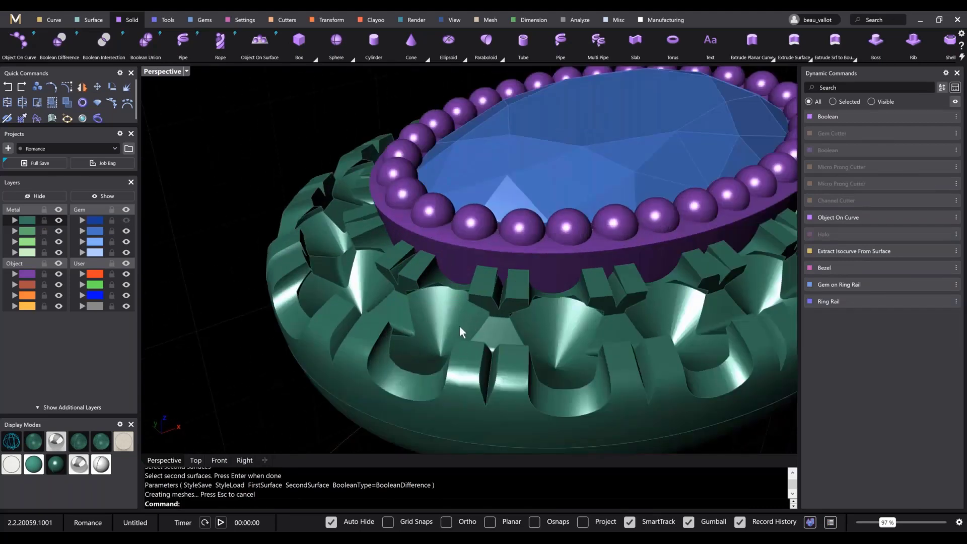
pyautogui.scroll(-4, 460, 325)
pyautogui.moveTo(509, 363); pyautogui.dragTo(596, 347, button='right')
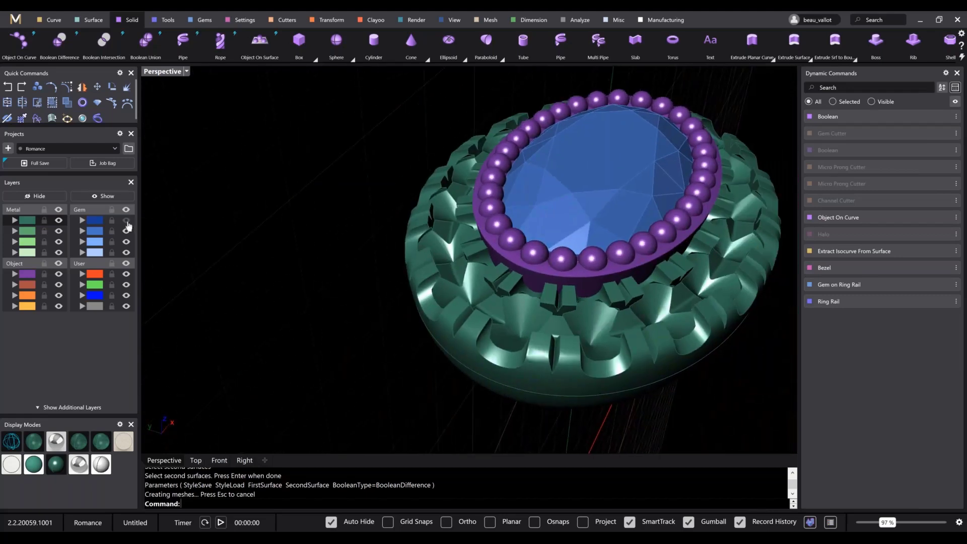
pyautogui.click(126, 222)
pyautogui.moveTo(493, 348); pyautogui.dragTo(459, 317, button='right')
pyautogui.scroll(-4, 463, 333)
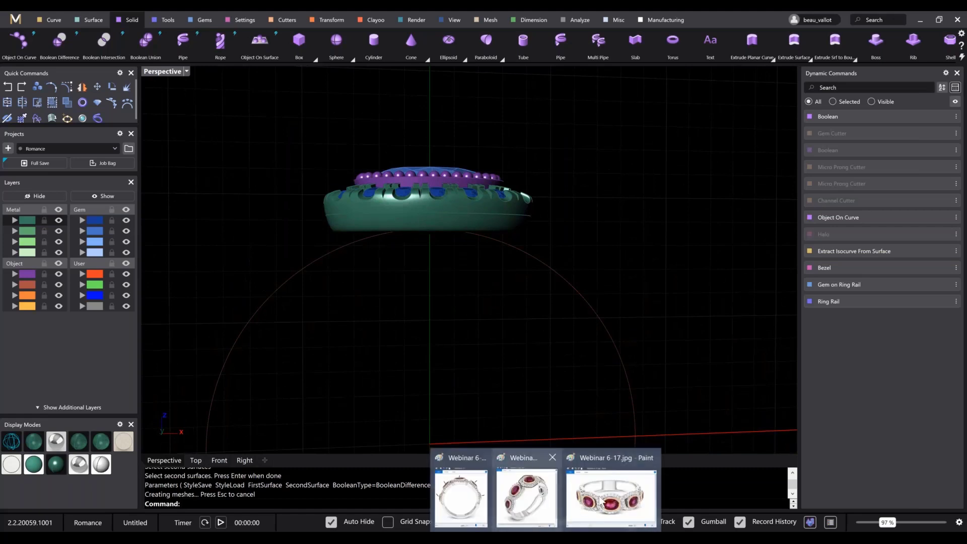
# Compare the finished head with the reference ring image Webinar 6-17.jpg in Paint, and minimize the image
pyautogui.click(605, 496)
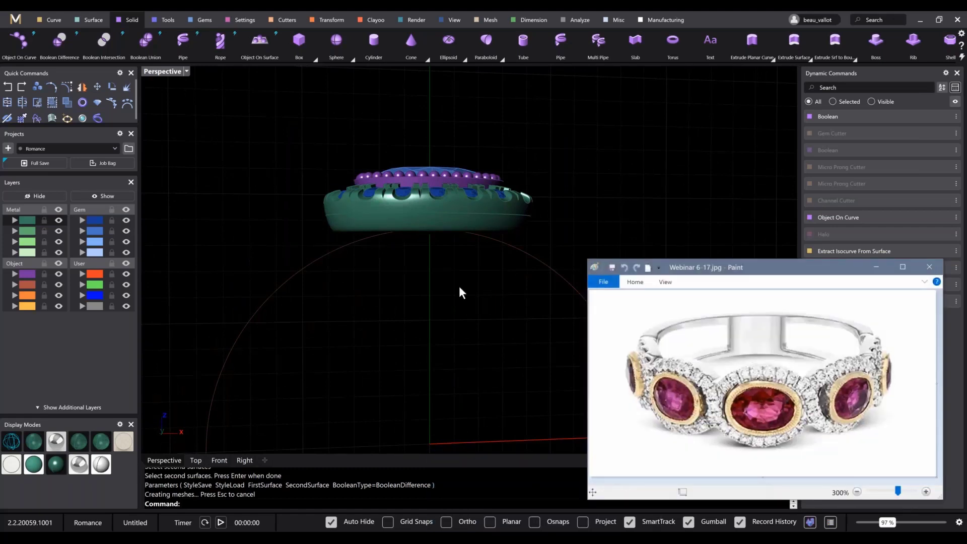
pyautogui.moveTo(459, 292); pyautogui.dragTo(474, 268, button='right')
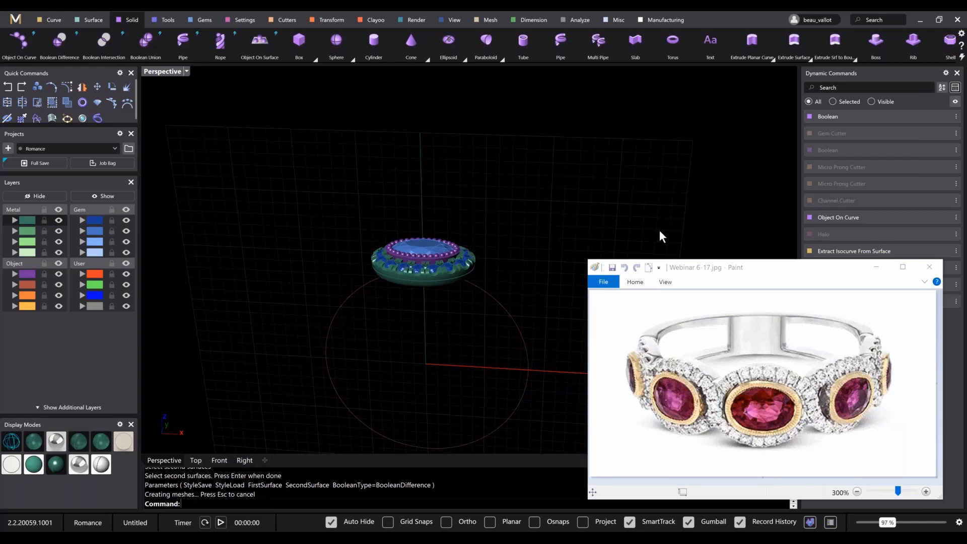
pyautogui.click(876, 267)
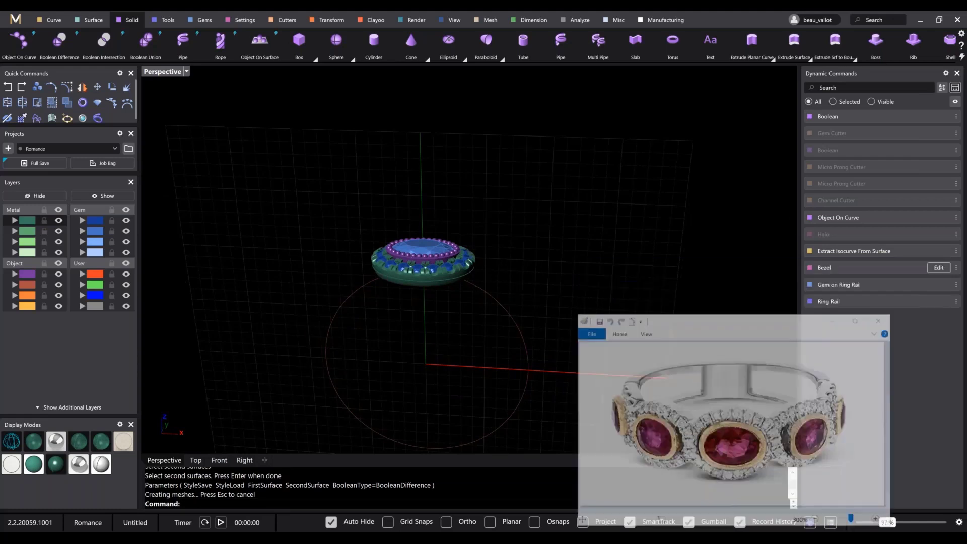
pyautogui.moveTo(669, 262); pyautogui.dragTo(683, 214, button='right')
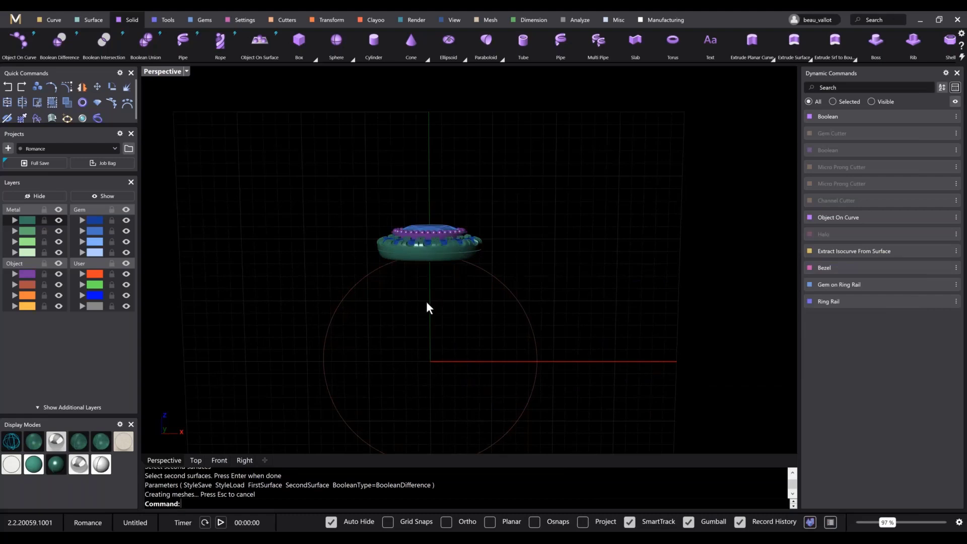
pyautogui.click(372, 275)
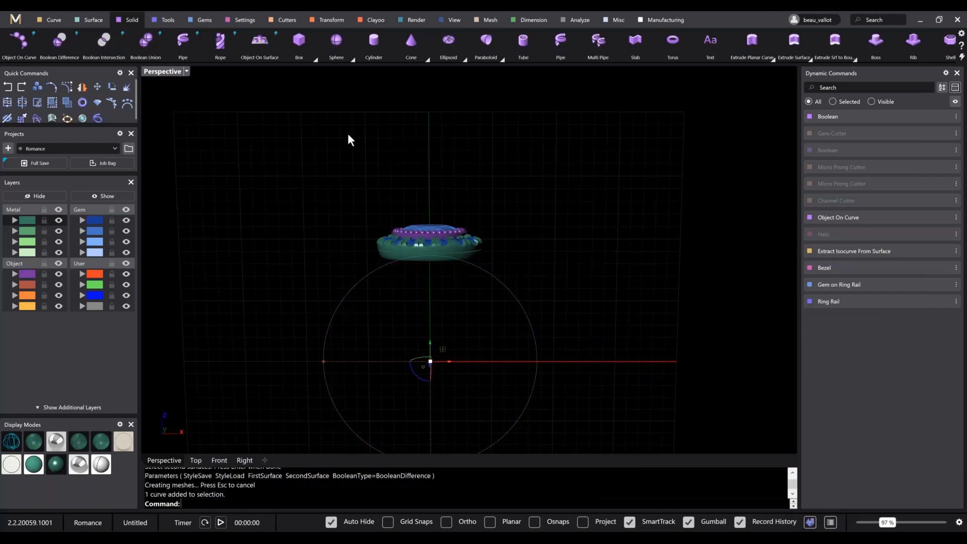
pyautogui.click(183, 42)
pyautogui.hotkey('ctrl', 'z')
# Place a 4.20 mm round diamond on the ring rail beside the halo, at location 0.11 with Z offset 2.3
pyautogui.click(202, 19)
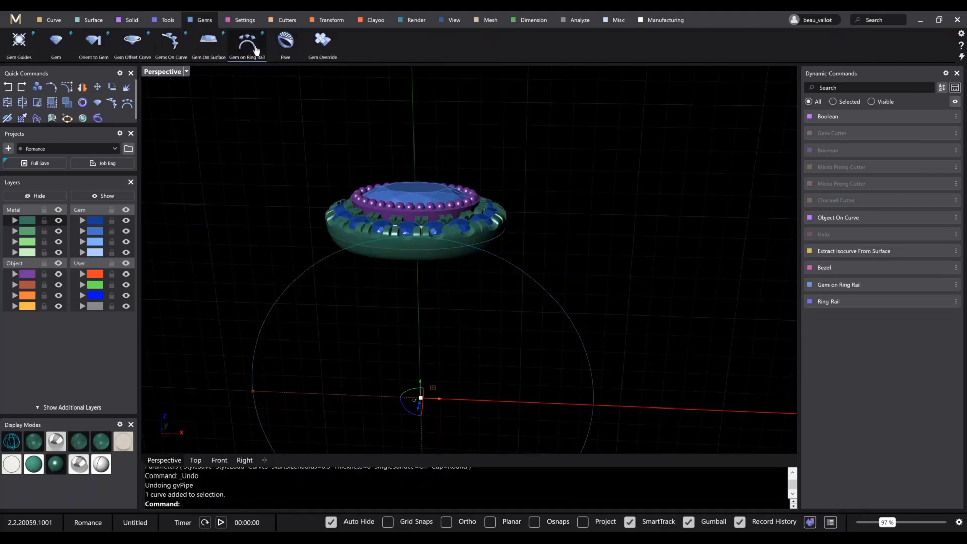
pyautogui.click(256, 49)
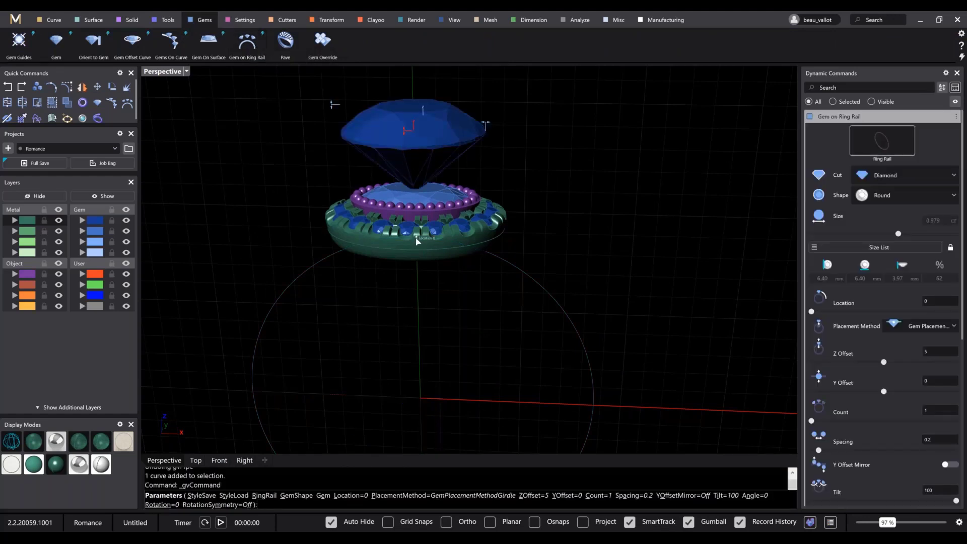
pyautogui.moveTo(415, 237); pyautogui.dragTo(558, 262)
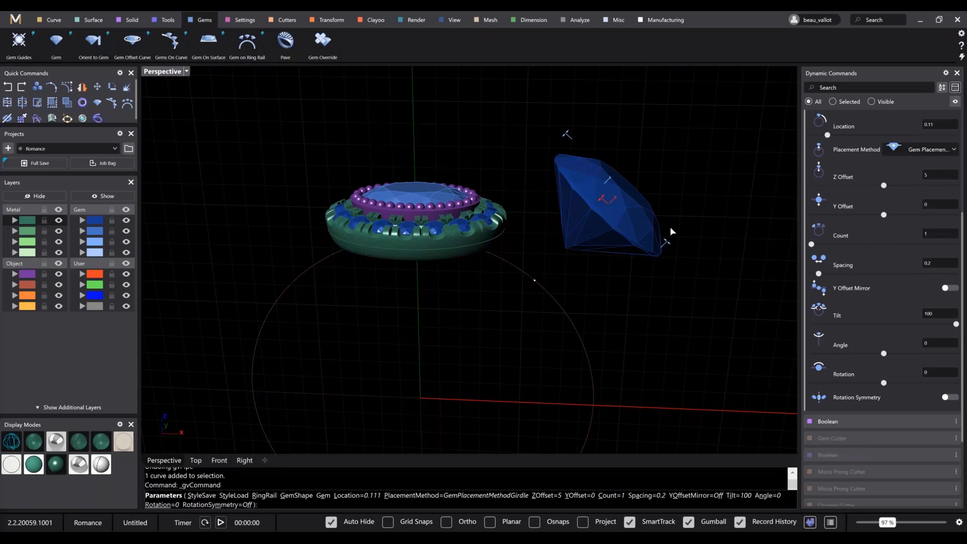
pyautogui.moveTo(665, 242); pyautogui.dragTo(600, 281)
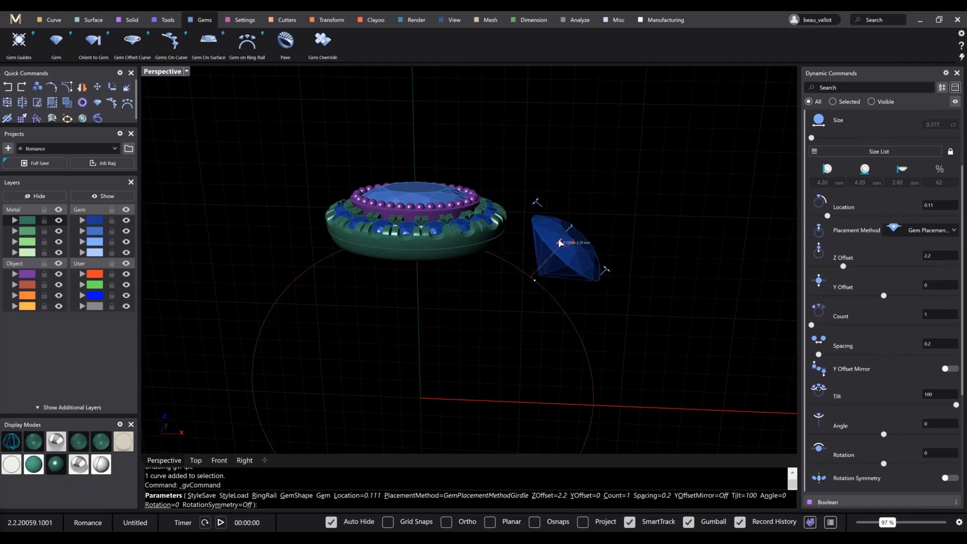
pyautogui.moveTo(558, 238); pyautogui.dragTo(562, 237)
pyautogui.rightClick(579, 243)
# Match the center gem's Halo and Bezel styles onto the side gem with Match Attributes, keeping objects grouped together
pyautogui.click(579, 243)
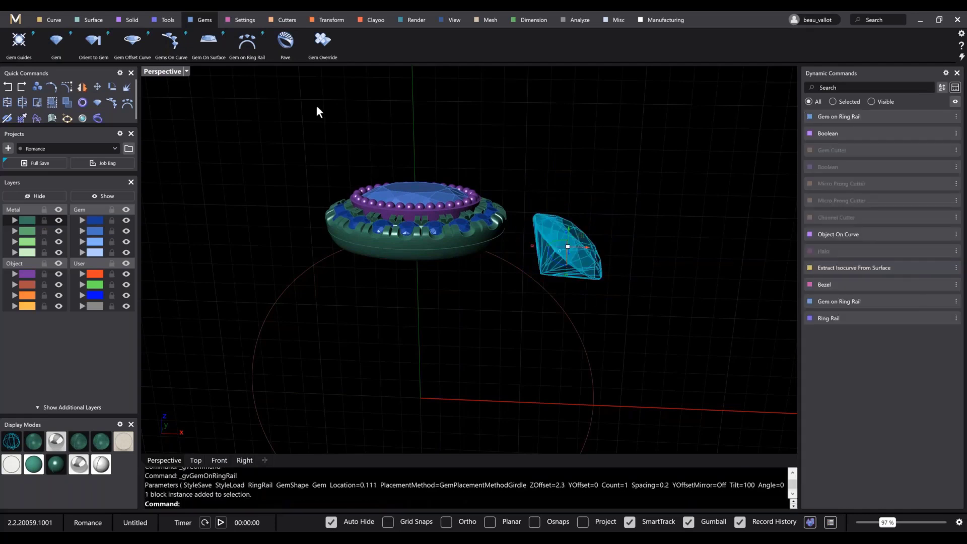
pyautogui.click(162, 22)
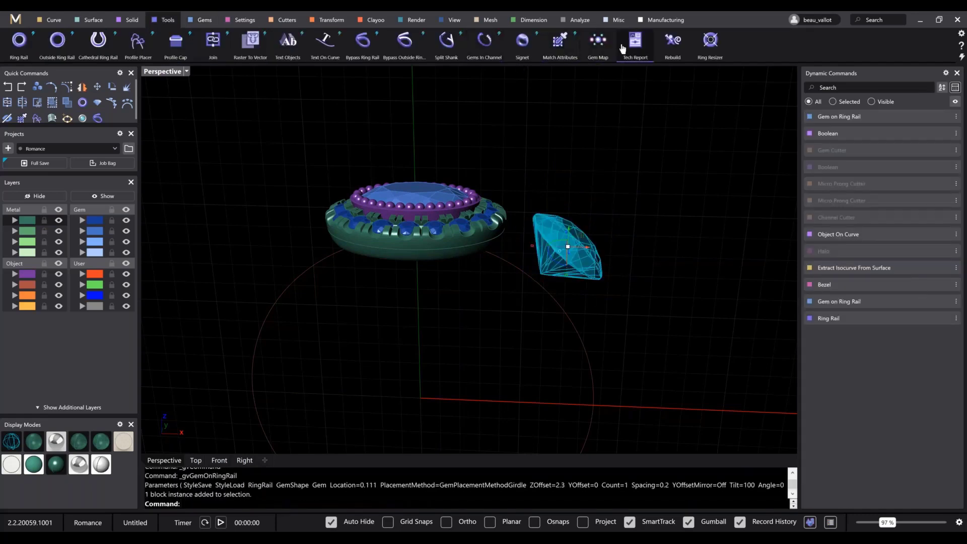
pyautogui.click(559, 42)
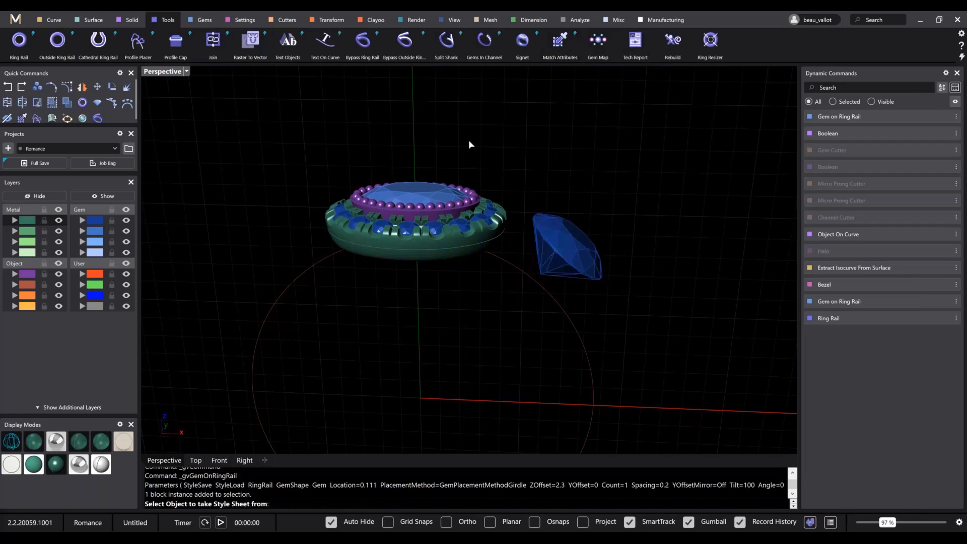
pyautogui.click(430, 184)
pyautogui.click(337, 194)
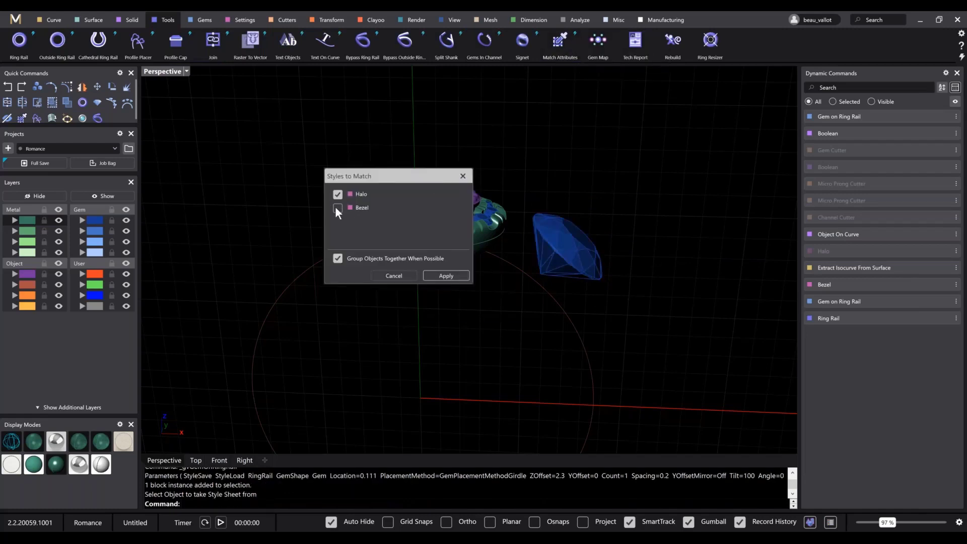
pyautogui.click(337, 208)
pyautogui.click(446, 275)
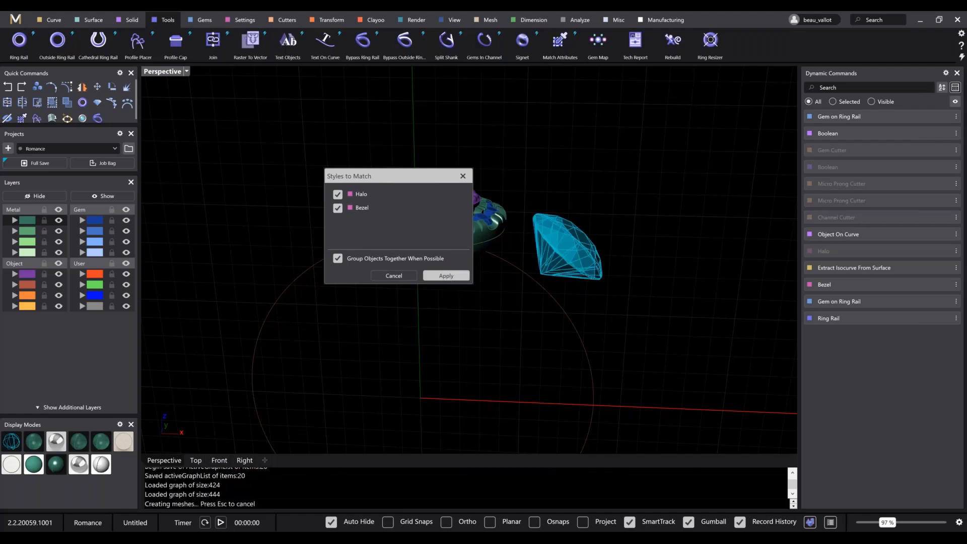
pyautogui.moveTo(667, 297); pyautogui.dragTo(541, 229, button='right')
pyautogui.click(633, 183)
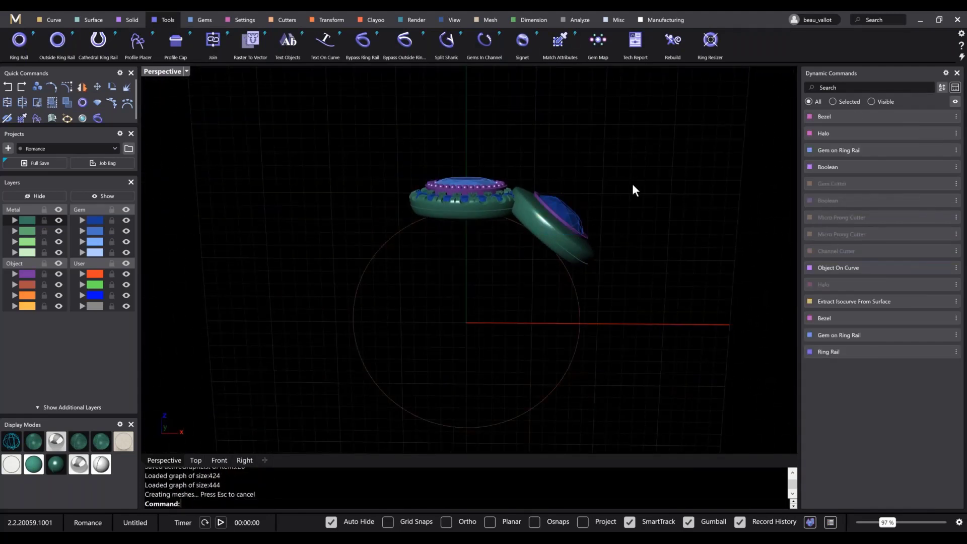
pyautogui.moveTo(633, 184); pyautogui.dragTo(599, 233, button='right')
# Undo the matched halo and bezel as well as the side gem's placement on the ring rail
pyautogui.hotkey('ctrl', 'z')
pyautogui.hotkey('ctrl', 'z')
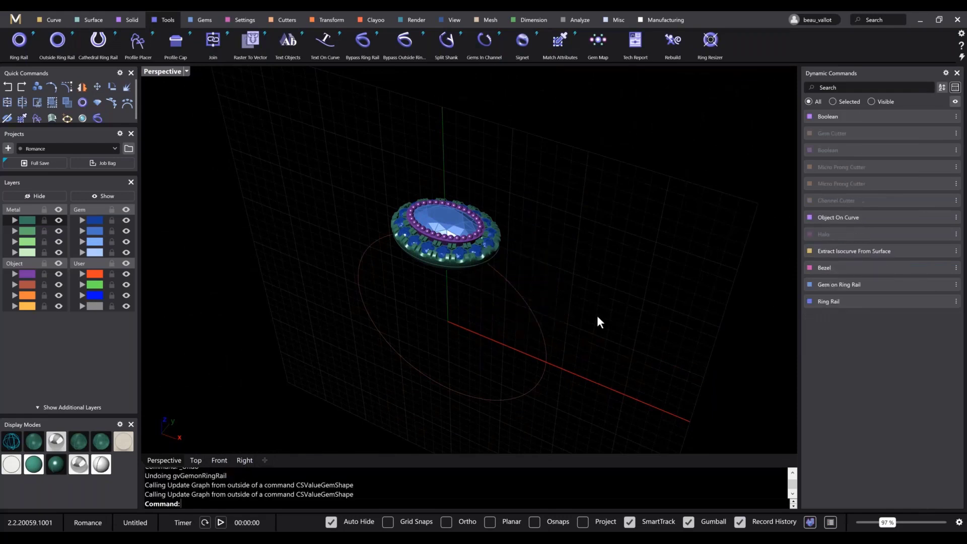
pyautogui.moveTo(597, 315); pyautogui.dragTo(502, 228, button='right')
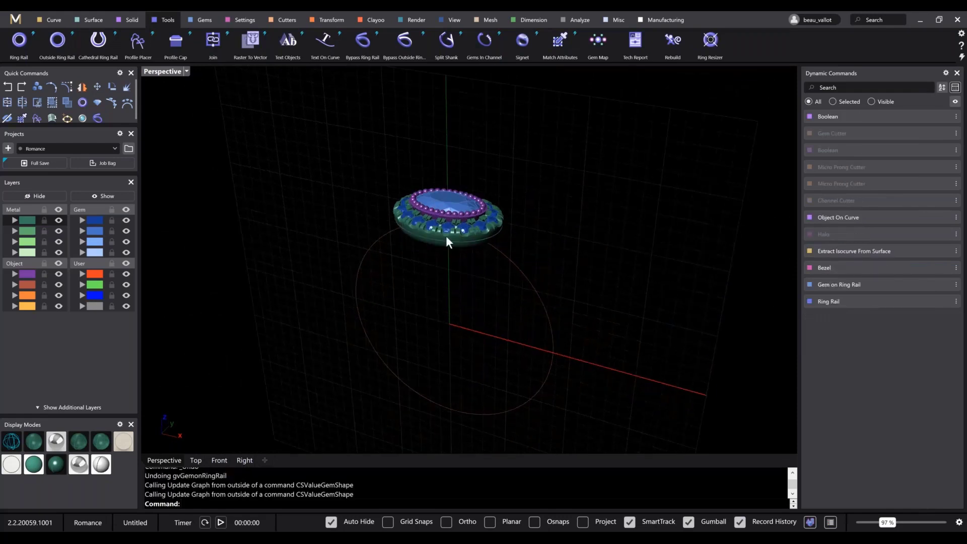
pyautogui.moveTo(446, 235); pyautogui.dragTo(315, 265, button='right')
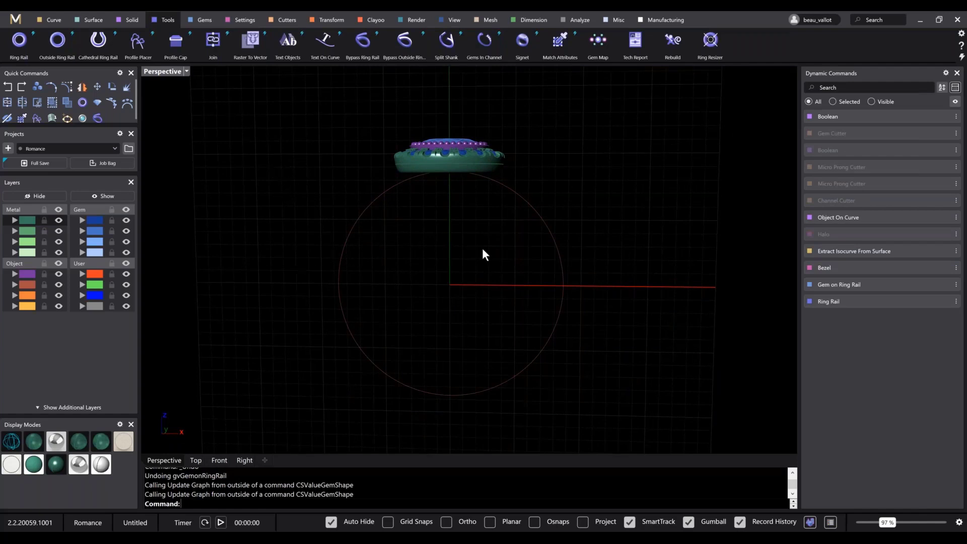
# Select the complete center gem head with its halo and start a Polar Array of it around the ring
pyautogui.moveTo(367, 107); pyautogui.dragTo(550, 220)
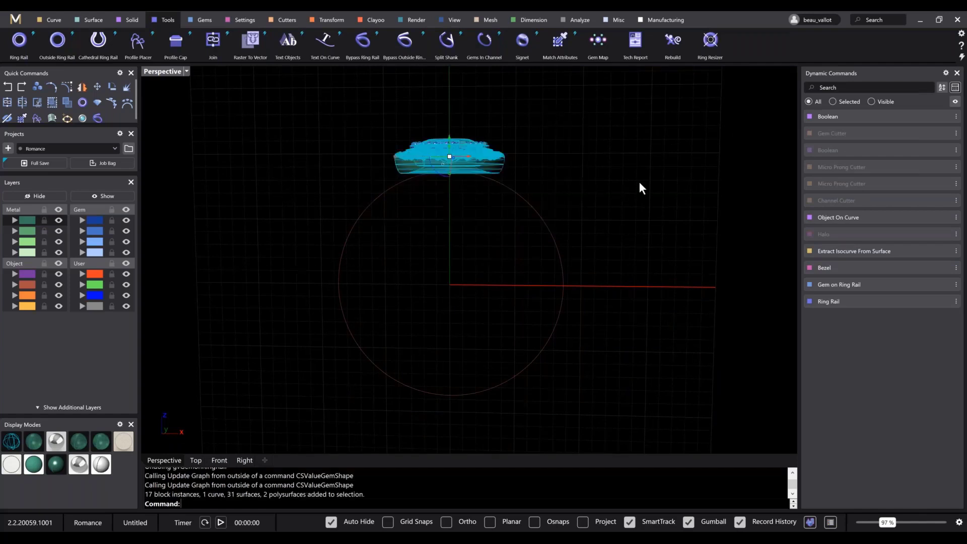
pyautogui.moveTo(639, 184); pyautogui.dragTo(630, 192, button='right')
pyautogui.moveTo(356, 110); pyautogui.dragTo(584, 235)
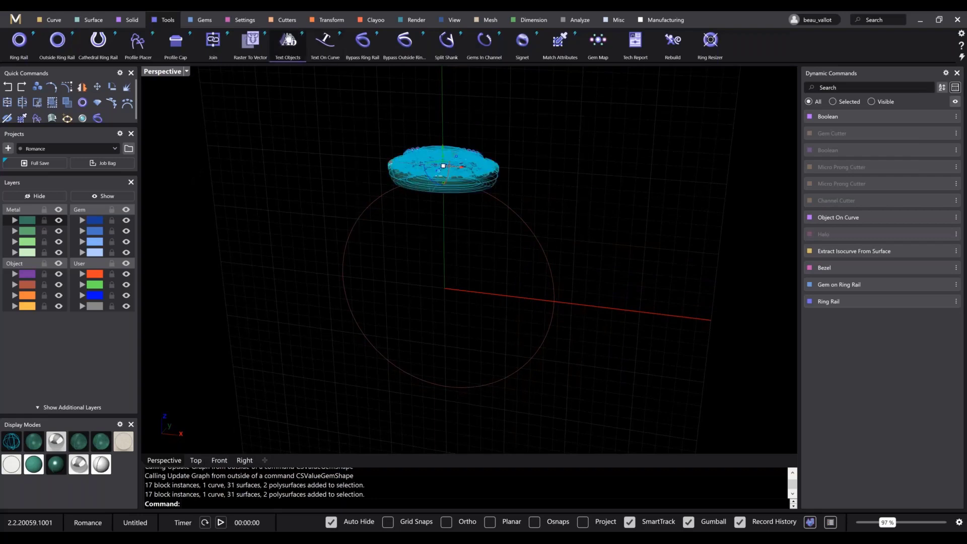
pyautogui.click(313, 22)
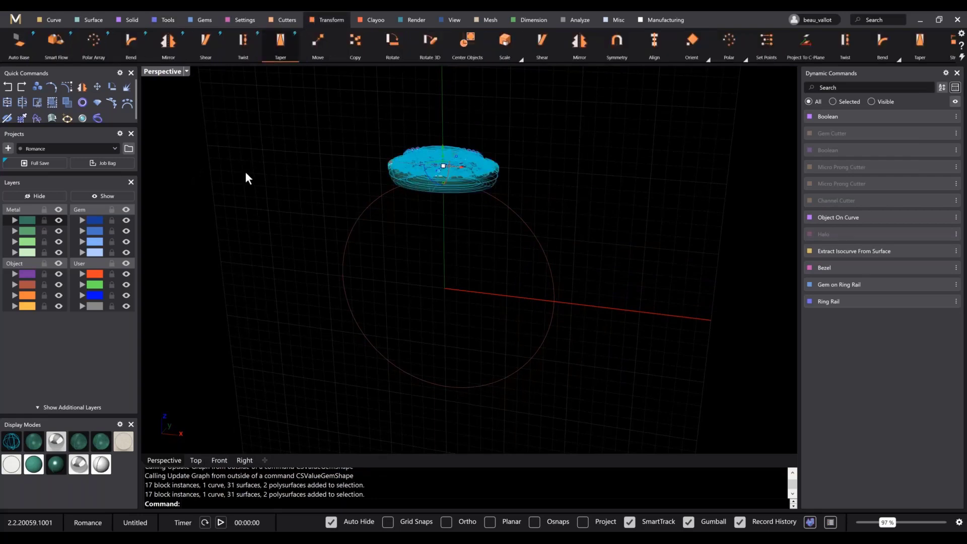
pyautogui.click(94, 43)
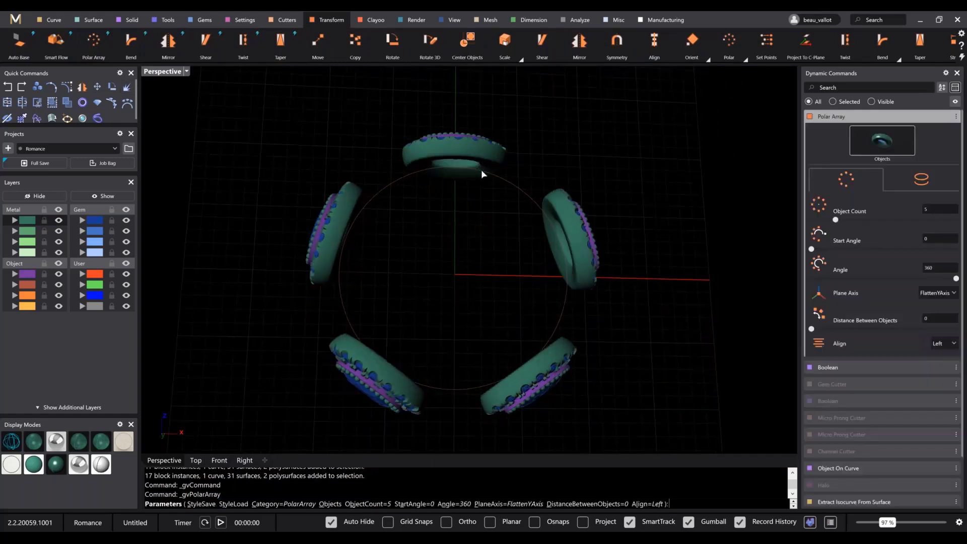
pyautogui.moveTo(481, 170)
pyautogui.mouseDown(button='right')
pyautogui.moveTo(484, 192)
pyautogui.moveTo(494, 184)
pyautogui.mouseUp(button='right')
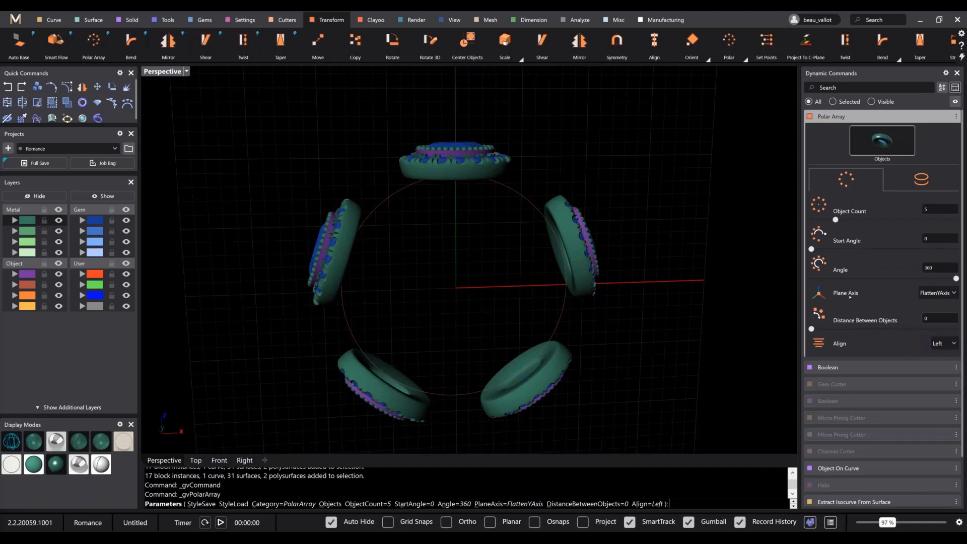
# Try FlattenXAxis as the polar array's plane axis, and switch it back to FlattenYAxis
pyautogui.click(936, 296)
pyautogui.click(936, 304)
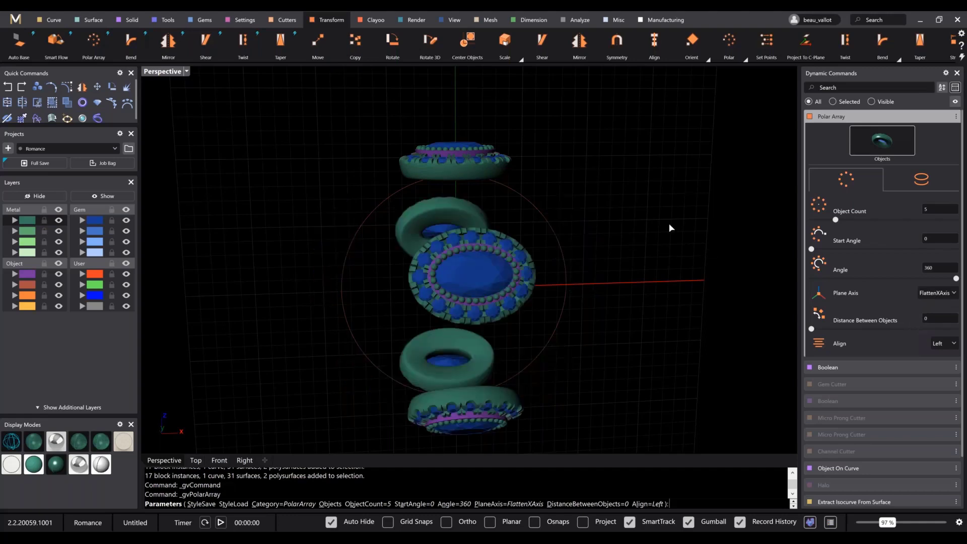
pyautogui.moveTo(670, 228); pyautogui.dragTo(791, 239, button='right')
pyautogui.click(937, 293)
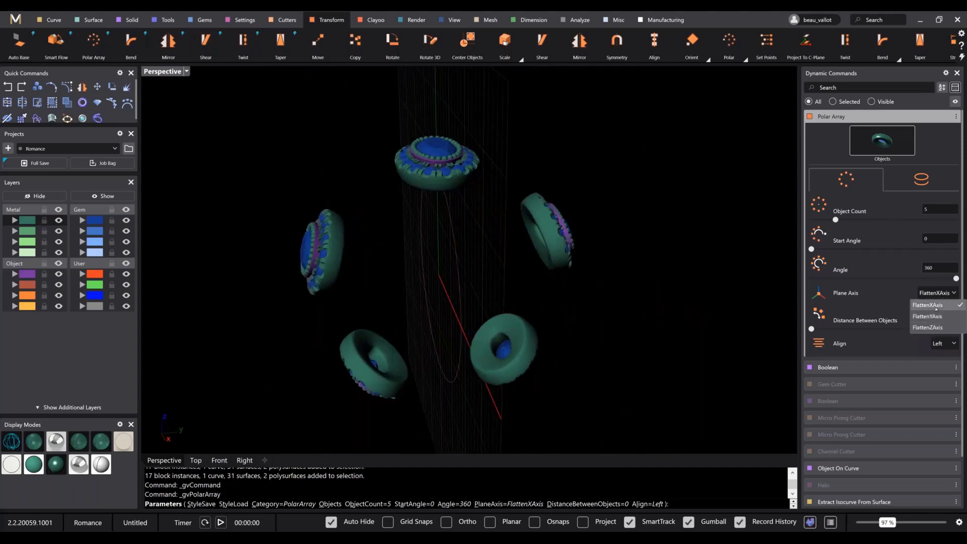
pyautogui.click(931, 316)
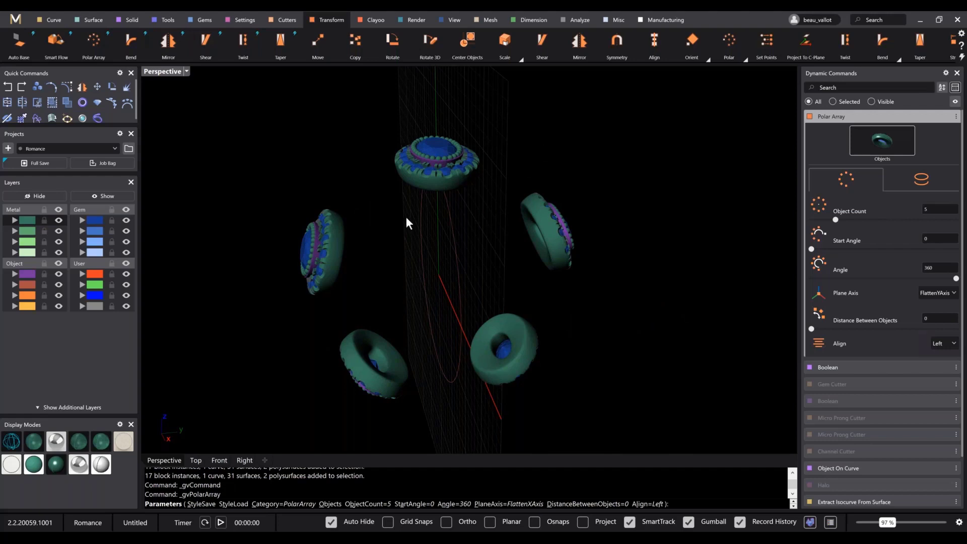
pyautogui.moveTo(453, 191); pyautogui.dragTo(584, 196, button='right')
# Try FlattenZAxis as the polar array's plane axis, and return it to FlattenYAxis
pyautogui.click(944, 295)
pyautogui.click(929, 305)
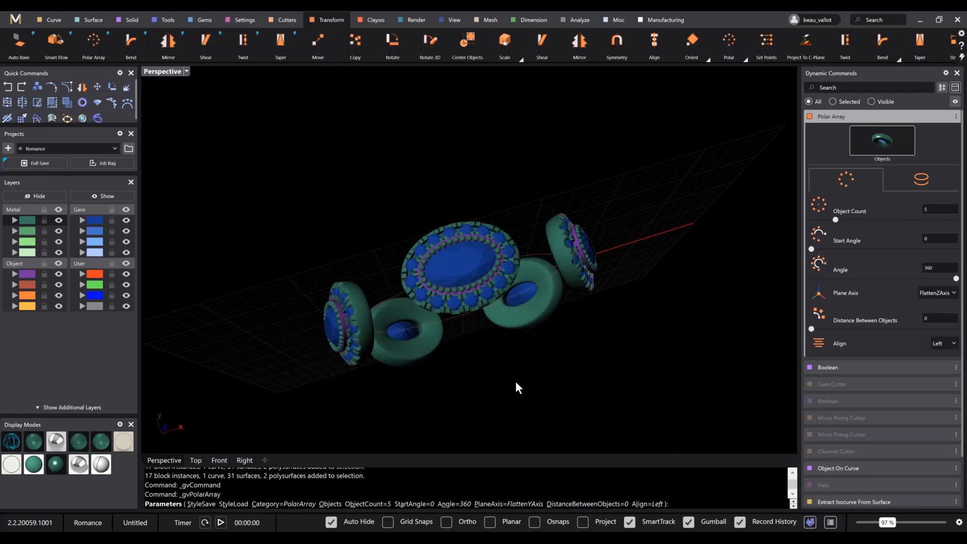
pyautogui.moveTo(681, 337); pyautogui.dragTo(640, 280, button='right')
pyautogui.scroll(7, 458, 230)
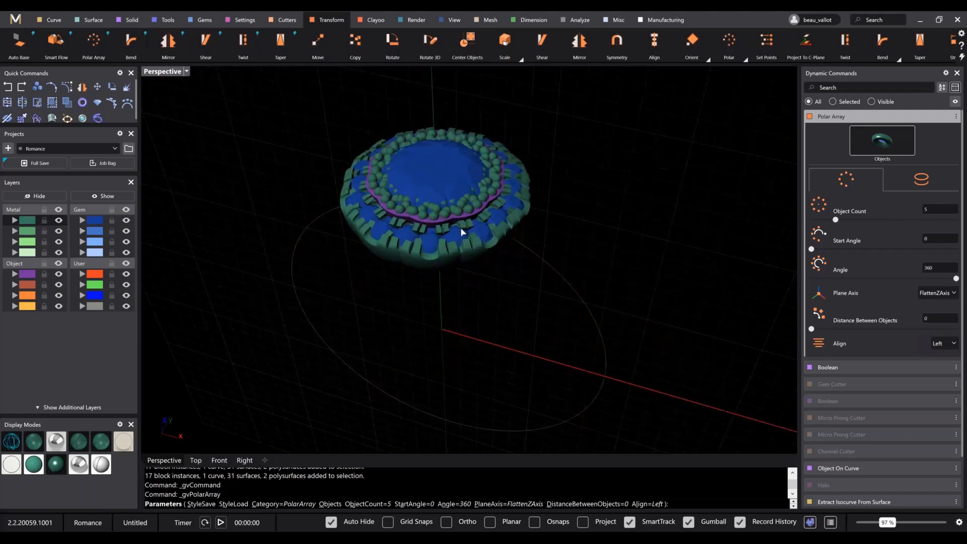
pyautogui.click(940, 294)
pyautogui.click(940, 316)
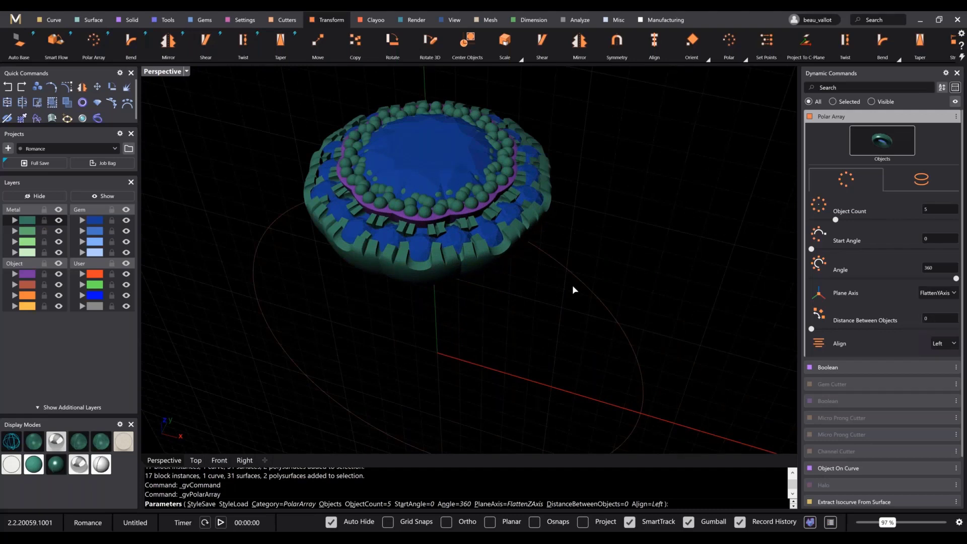
pyautogui.moveTo(522, 282); pyautogui.dragTo(577, 294, button='right')
pyautogui.scroll(-4, 528, 261)
pyautogui.scroll(-4, 571, 290)
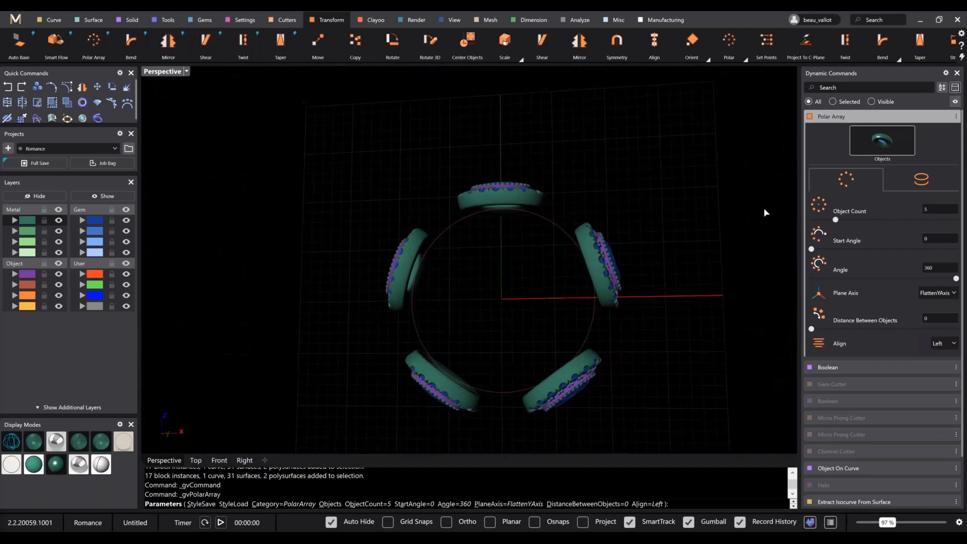
# Try an object count of 10 in the polar array and examine how the heads overlap
pyautogui.moveTo(837, 220); pyautogui.dragTo(842, 220)
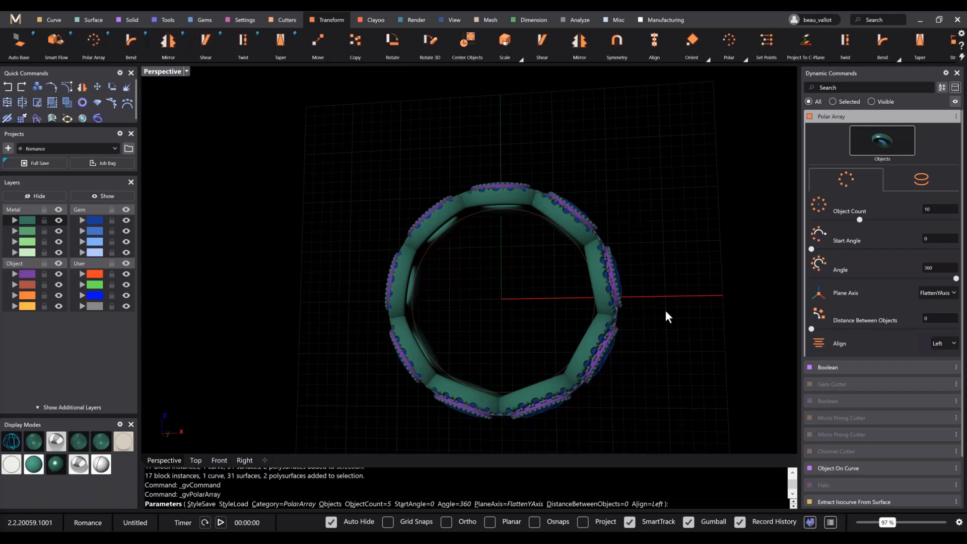
pyautogui.moveTo(665, 315); pyautogui.dragTo(506, 254, button='right')
pyautogui.scroll(5, 506, 254)
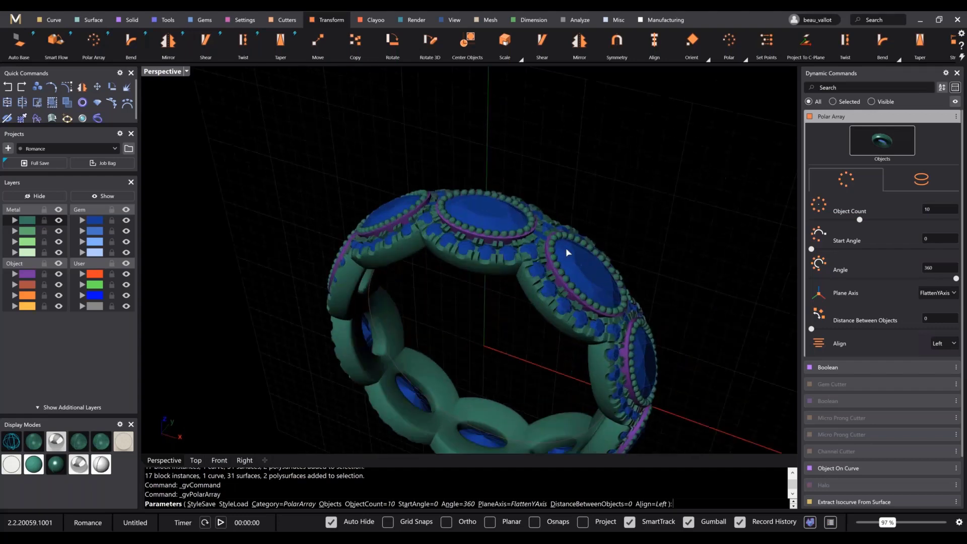
# Set the polar array's object count to 8, check the spacing between the heads, and accept the array
pyautogui.doubleClick(928, 211)
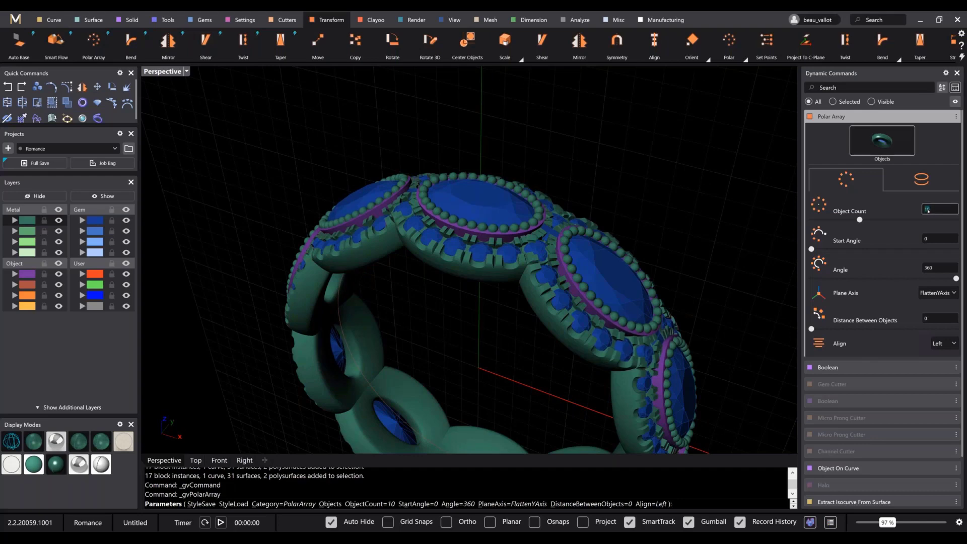
pyautogui.press('Return')
pyautogui.moveTo(657, 179); pyautogui.dragTo(699, 167, button='right')
pyautogui.scroll(-3, 660, 175)
pyautogui.scroll(6, 598, 201)
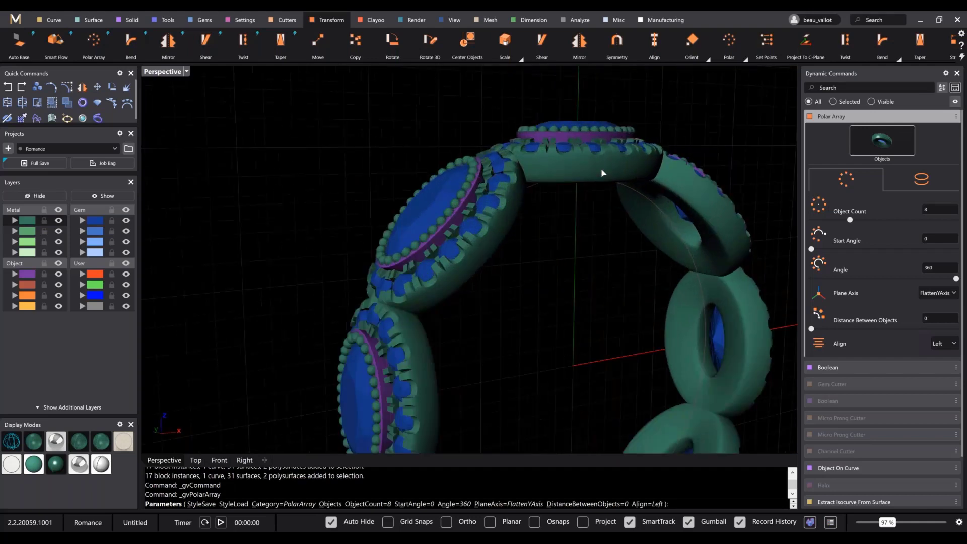
pyautogui.moveTo(598, 201); pyautogui.dragTo(597, 171, button='right')
pyautogui.scroll(-2, 593, 283)
pyautogui.scroll(-5, 592, 283)
pyautogui.moveTo(593, 283); pyautogui.dragTo(561, 319, button='right')
pyautogui.rightClick(575, 286)
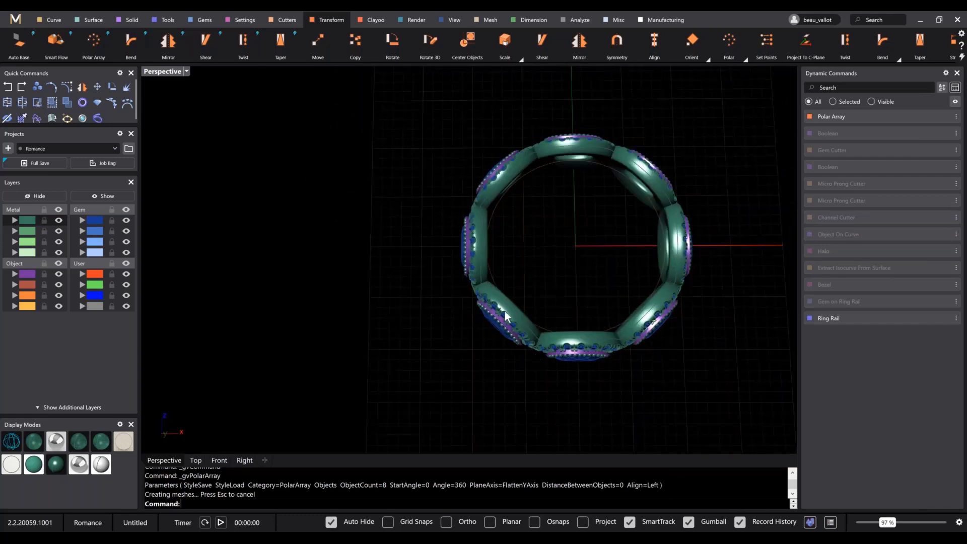
# Examine the arrayed halo heads and the joints between them around the ring
pyautogui.scroll(-3, 560, 271)
pyautogui.moveTo(587, 249); pyautogui.dragTo(579, 217, button='right')
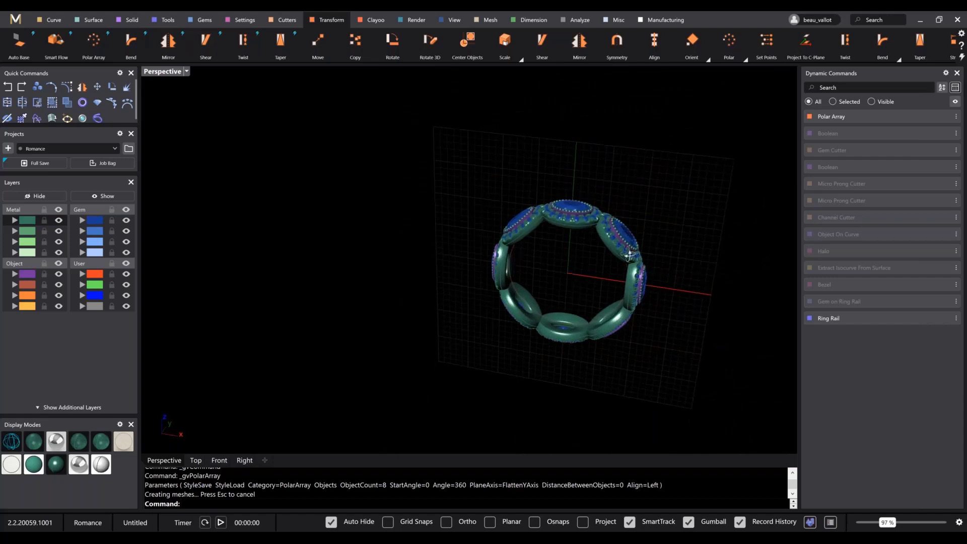
pyautogui.scroll(4, 580, 207)
pyautogui.scroll(4, 580, 206)
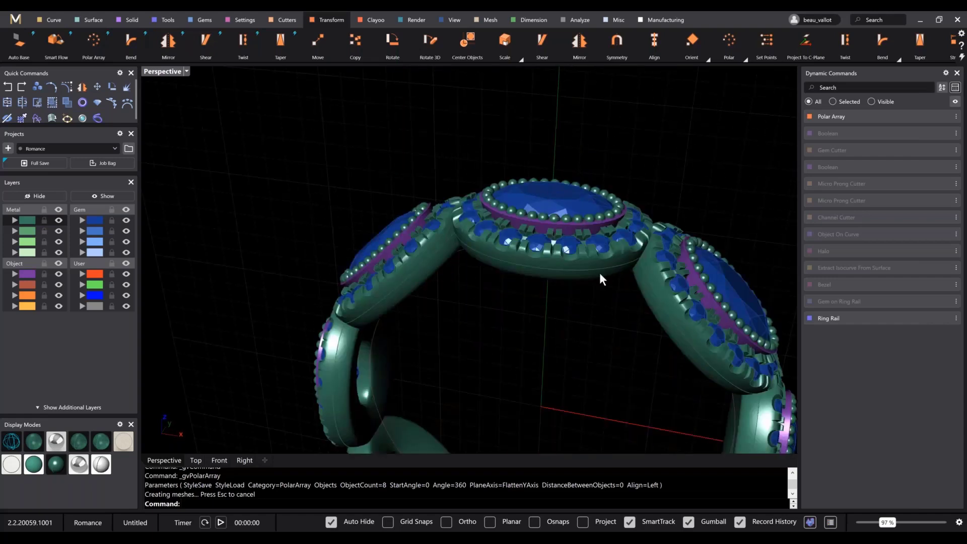
pyautogui.scroll(-2, 600, 274)
pyautogui.moveTo(600, 275); pyautogui.dragTo(597, 241, button='right')
pyautogui.scroll(-4, 597, 241)
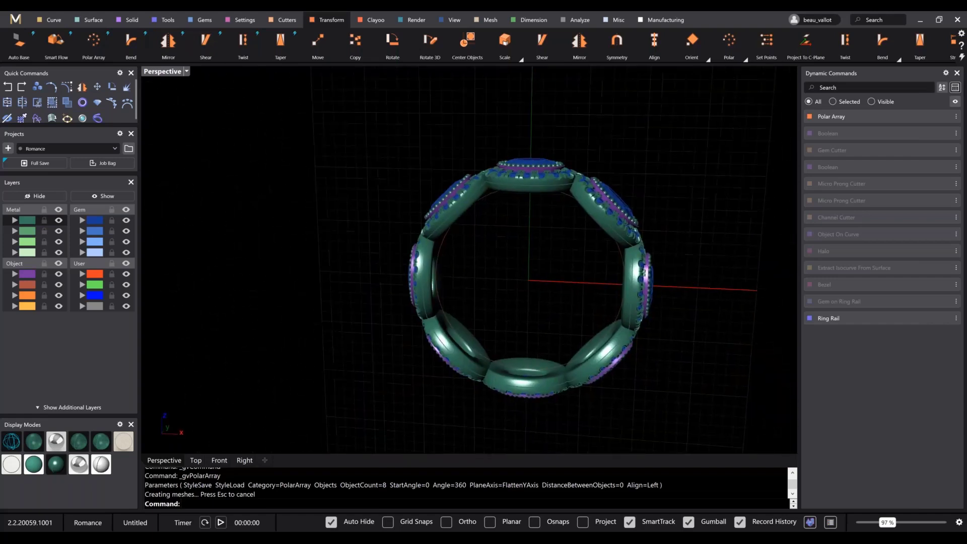
# In Paint, mark both lower ends of the gem-set section on the reference ring image with strokes, and minimize the image
pyautogui.click(443, 496)
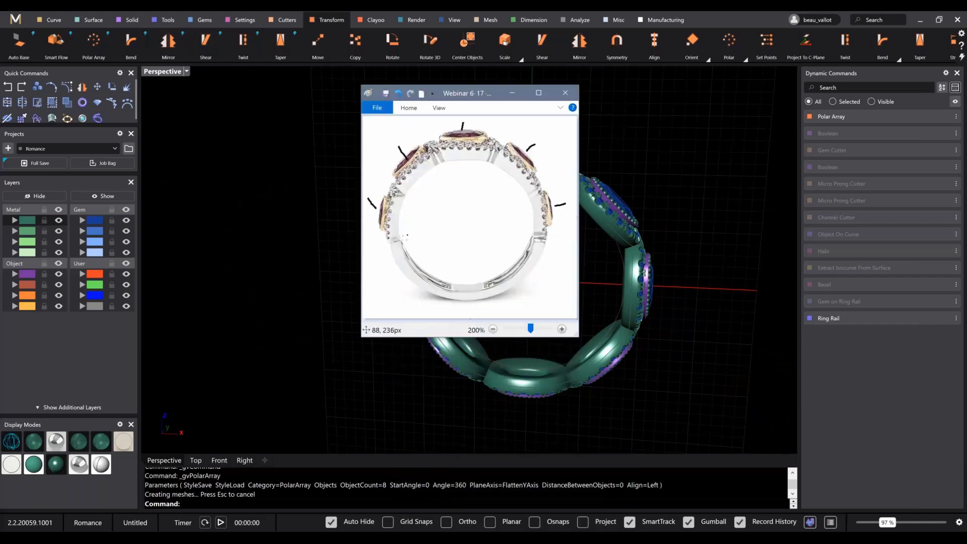
pyautogui.moveTo(406, 230)
pyautogui.mouseDown()
pyautogui.moveTo(369, 242)
pyautogui.moveTo(406, 231)
pyautogui.mouseUp()
pyautogui.moveTo(527, 227)
pyautogui.mouseDown()
pyautogui.moveTo(565, 235)
pyautogui.moveTo(517, 226)
pyautogui.mouseUp()
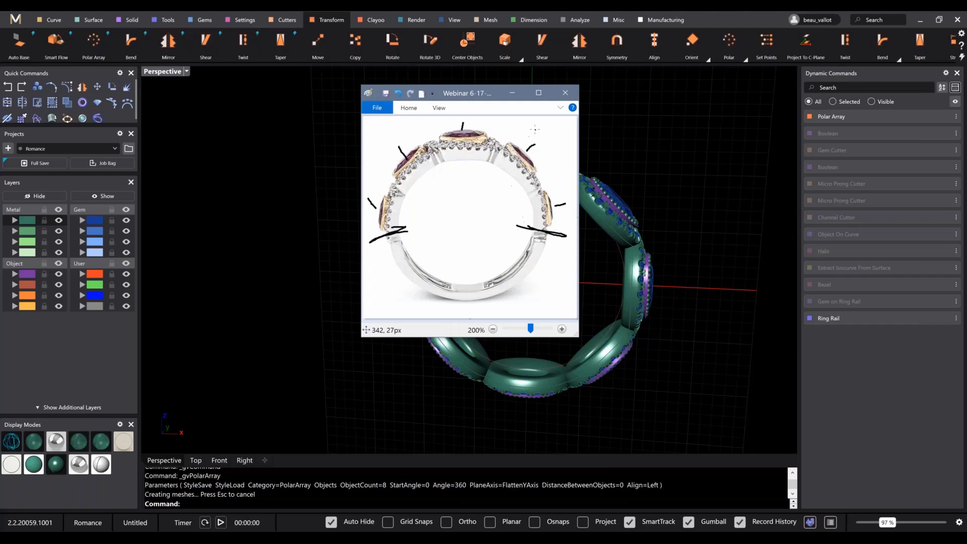
pyautogui.click(512, 92)
# Set the source gem on the ring rail to 4.50 × 3.50 mm, check the spacing between the arrayed heads, and accept the edit
pyautogui.moveTo(540, 243)
pyautogui.mouseDown(button='right')
pyautogui.moveTo(524, 280)
pyautogui.moveTo(545, 222)
pyautogui.mouseUp(button='right')
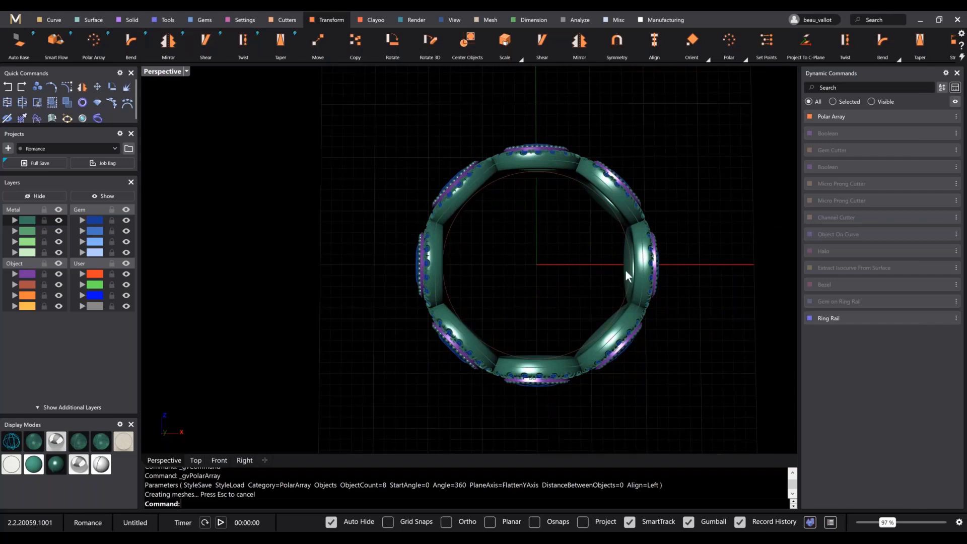
pyautogui.moveTo(609, 253)
pyautogui.mouseDown(button='right')
pyautogui.moveTo(564, 231)
pyautogui.moveTo(563, 214)
pyautogui.mouseUp(button='right')
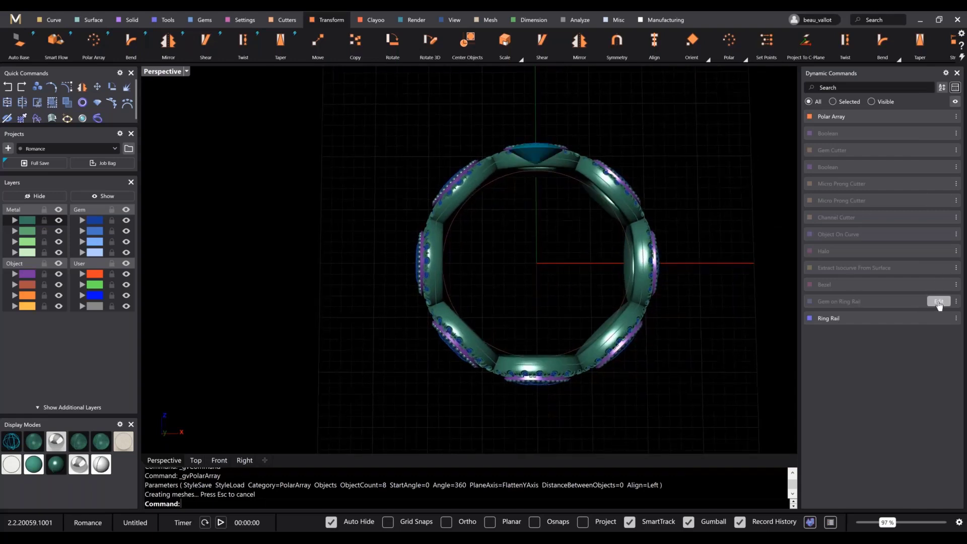
pyautogui.click(938, 302)
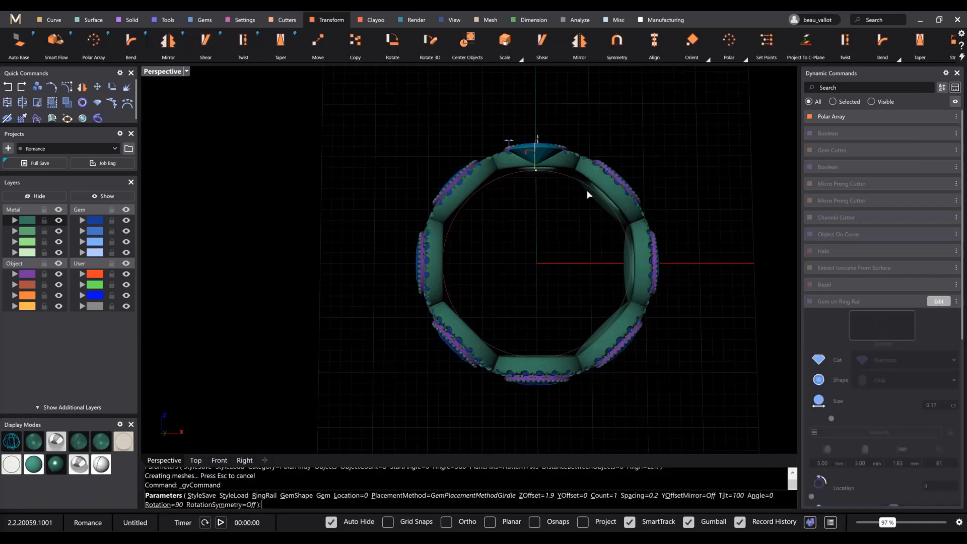
pyautogui.moveTo(587, 194); pyautogui.dragTo(476, 209, button='right')
pyautogui.scroll(5, 520, 196)
pyautogui.scroll(3, 476, 207)
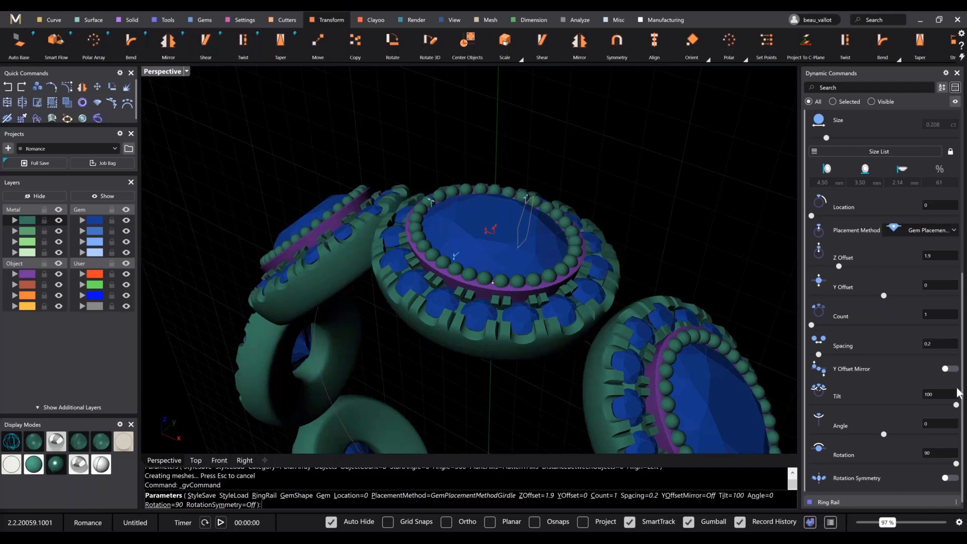
pyautogui.moveTo(549, 312); pyautogui.dragTo(585, 308, button='right')
pyautogui.scroll(-5, 585, 309)
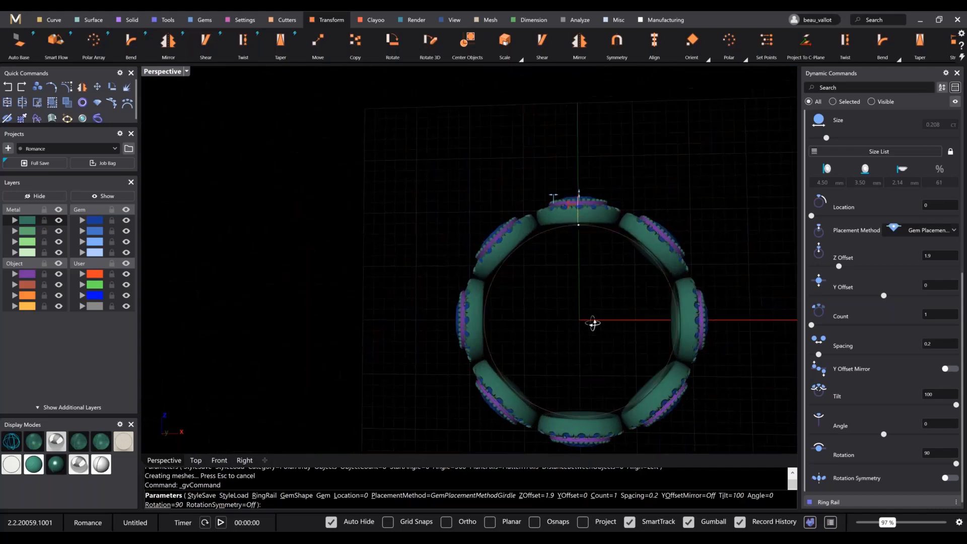
pyautogui.moveTo(596, 317); pyautogui.dragTo(597, 294, button='right')
pyautogui.scroll(5, 589, 224)
pyautogui.scroll(2, 598, 294)
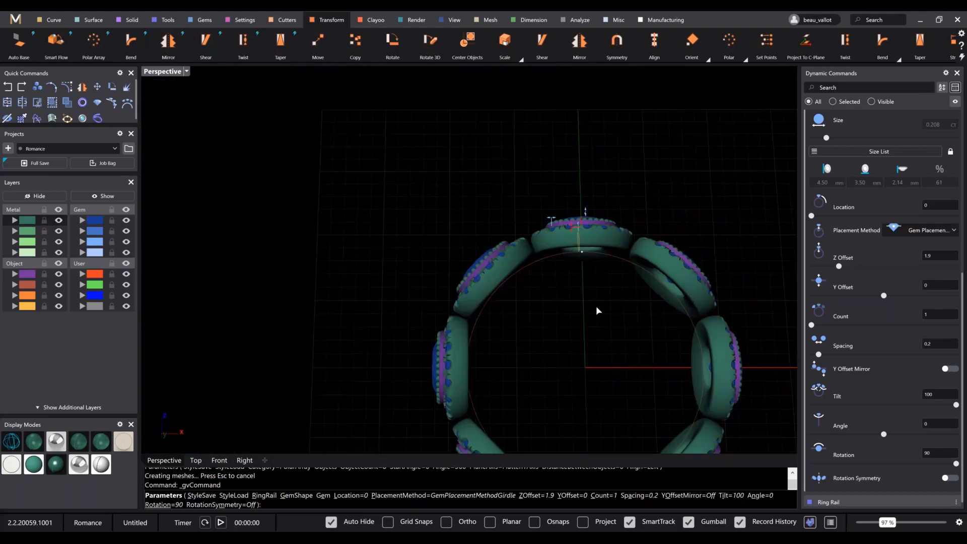
pyautogui.rightClick(596, 306)
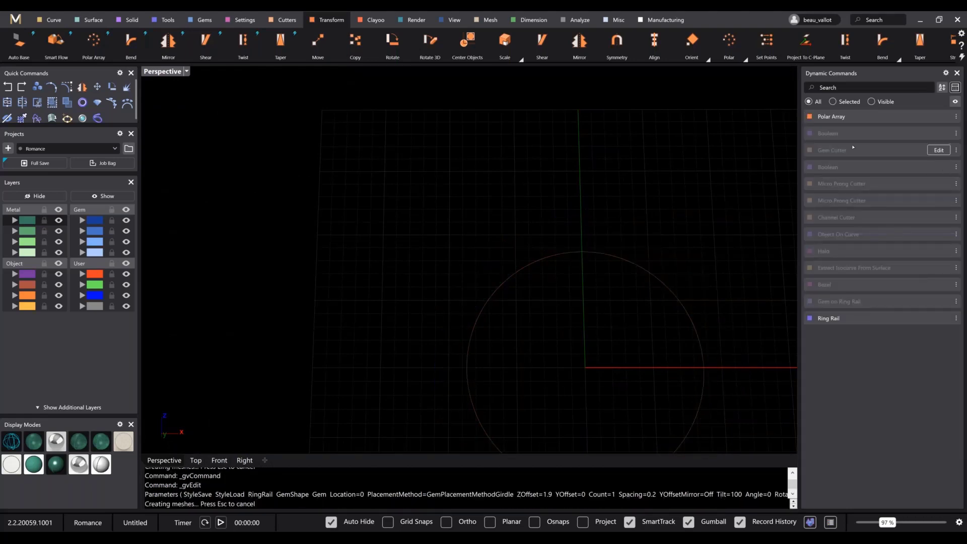
# Set the polar array's object count to 9, check the joints between the heads, and accept the array
pyautogui.click(902, 117)
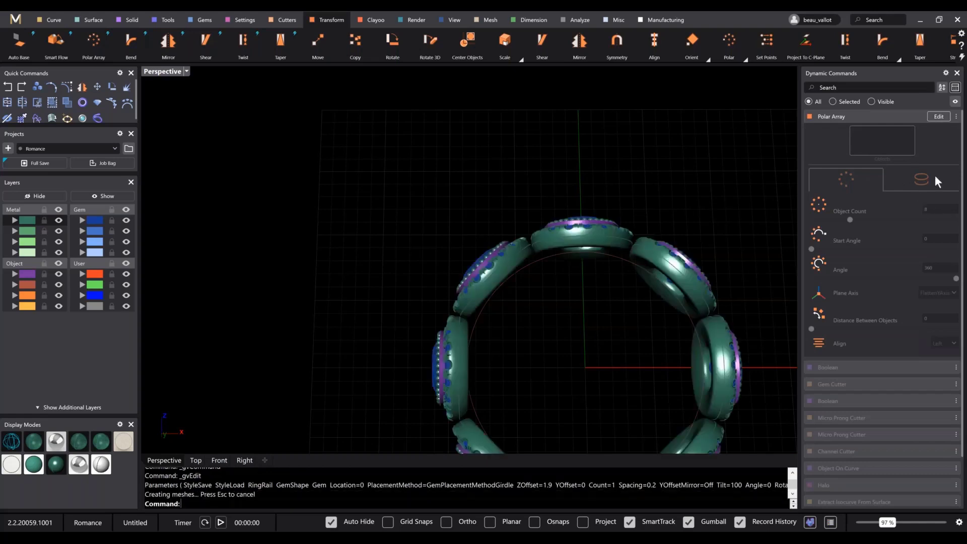
pyautogui.click(937, 117)
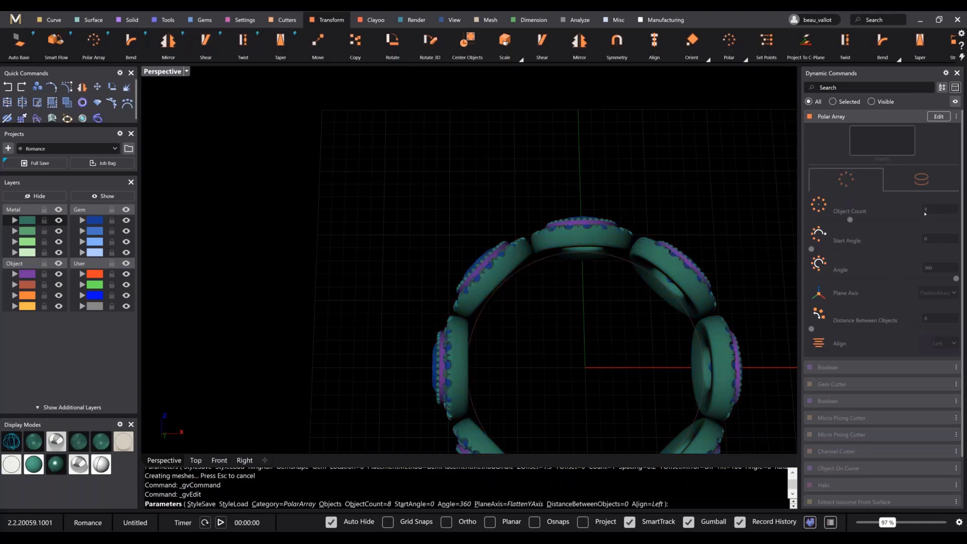
pyautogui.scroll(1, 927, 213)
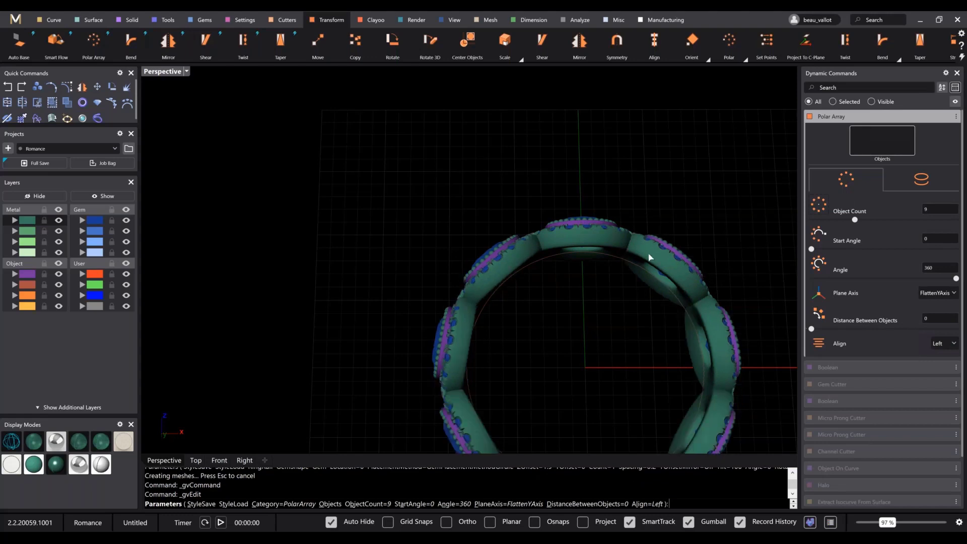
pyautogui.moveTo(649, 252); pyautogui.dragTo(648, 252, button='right')
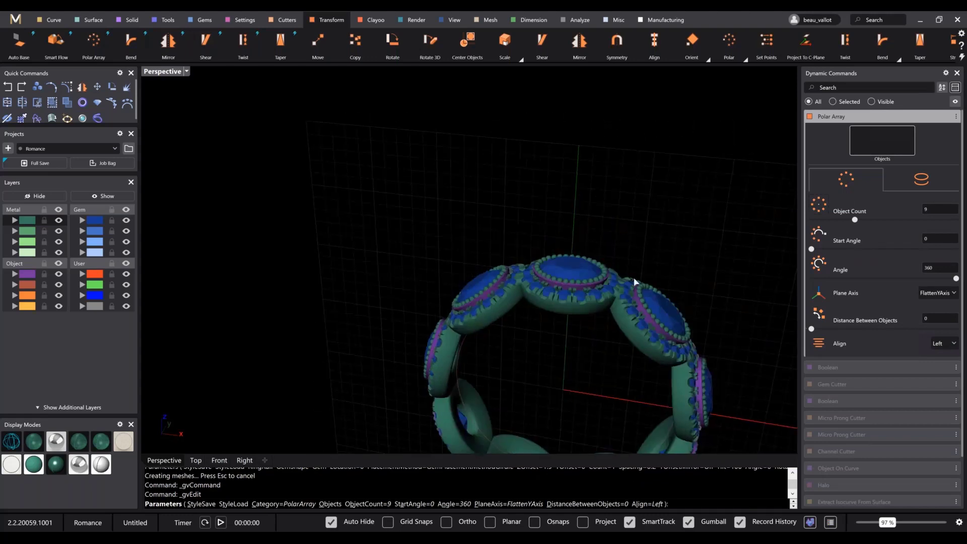
pyautogui.scroll(2, 636, 287)
pyautogui.scroll(2, 637, 297)
pyautogui.moveTo(638, 309)
pyautogui.mouseDown(button='right')
pyautogui.moveTo(648, 305)
pyautogui.moveTo(658, 334)
pyautogui.moveTo(662, 317)
pyautogui.moveTo(645, 341)
pyautogui.moveTo(639, 283)
pyautogui.moveTo(637, 316)
pyautogui.mouseUp(button='right')
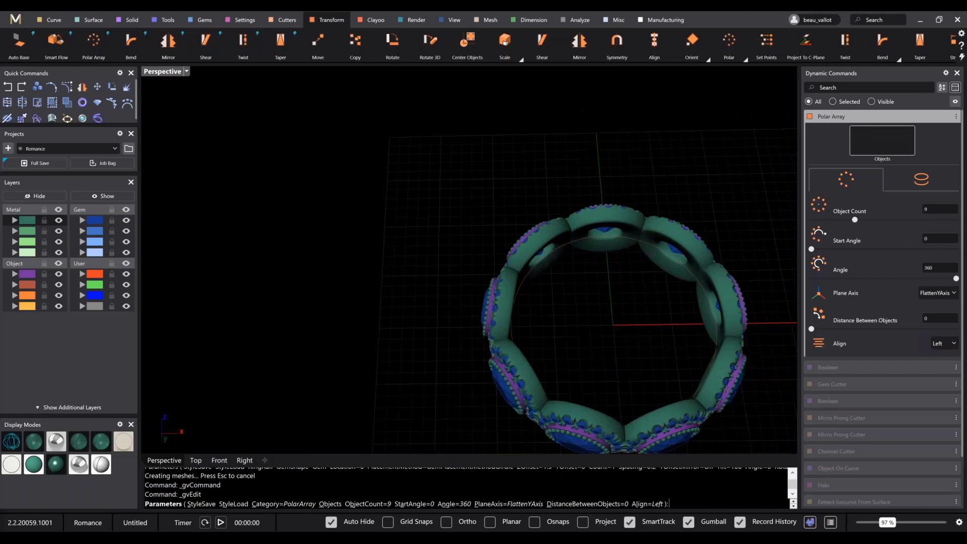
pyautogui.rightClick(638, 317)
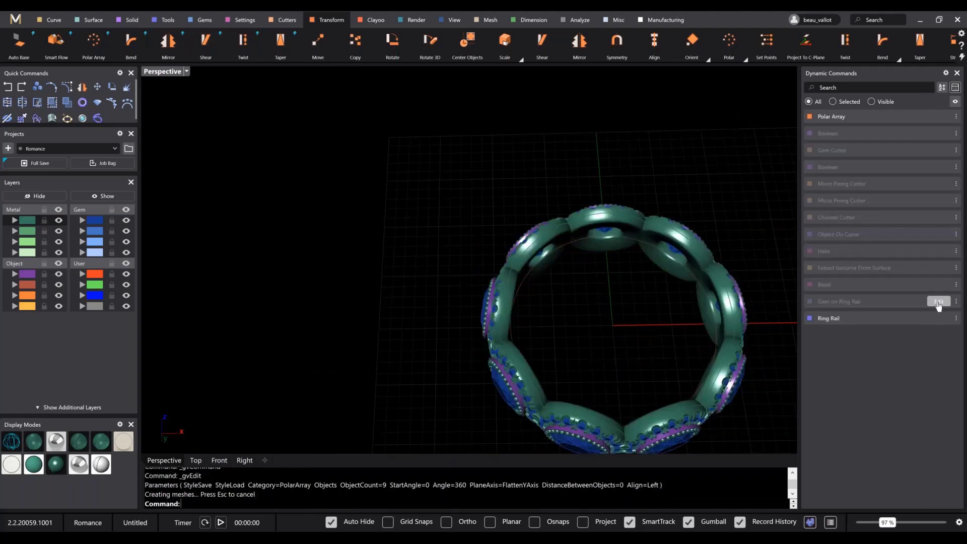
# Raise the source gem above the ring rail to a Z offset of 2.2, check the clearance, and accept the edit
pyautogui.click(937, 301)
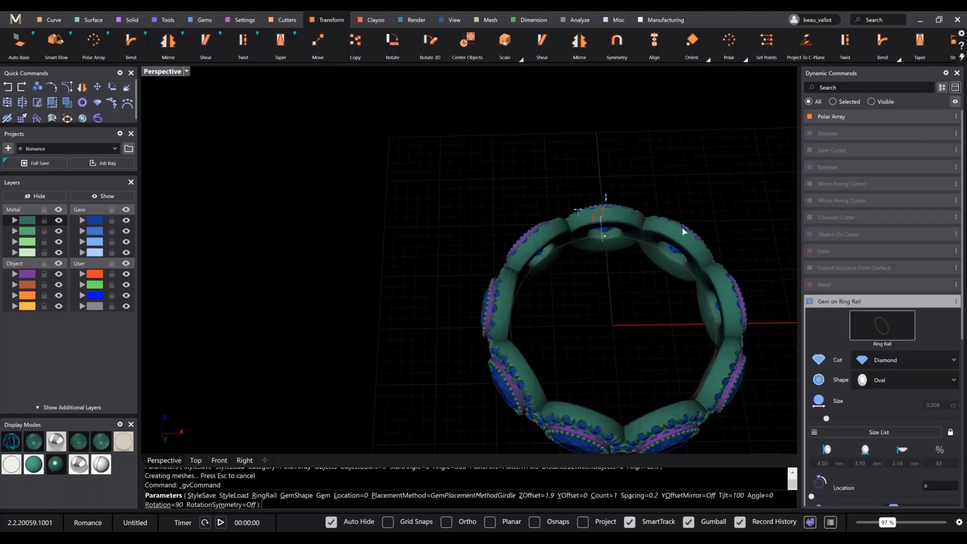
pyautogui.moveTo(684, 231); pyautogui.dragTo(609, 252, button='right')
pyautogui.scroll(4, 603, 247)
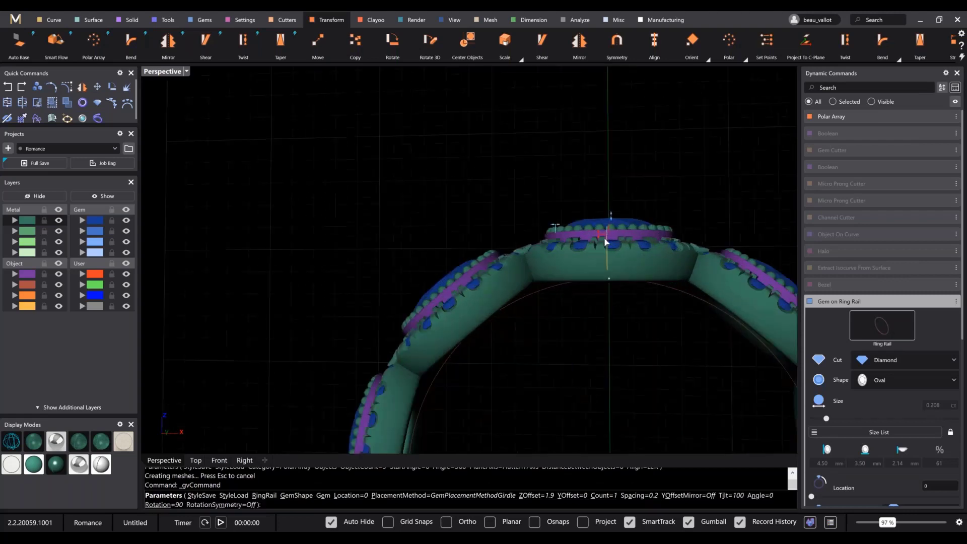
pyautogui.moveTo(600, 234); pyautogui.dragTo(603, 229)
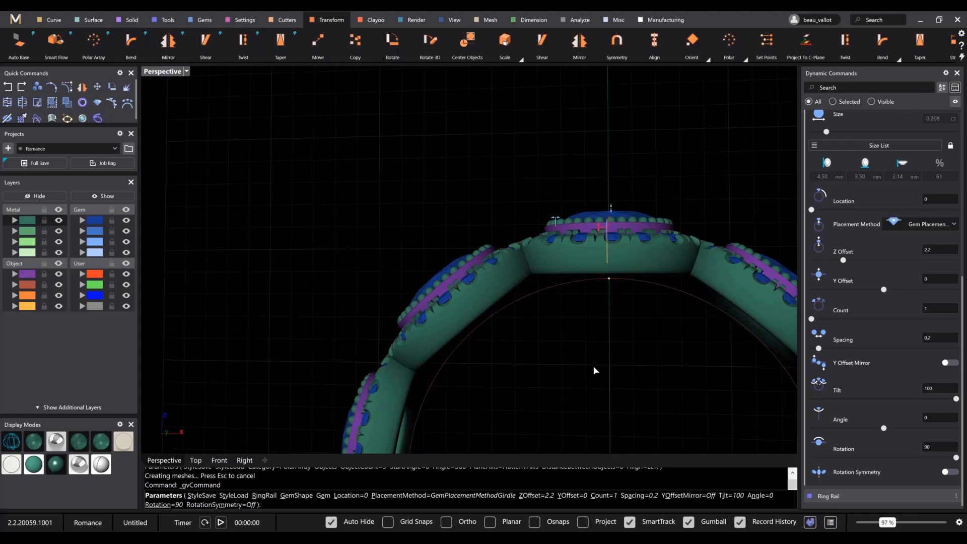
pyautogui.moveTo(635, 356); pyautogui.dragTo(636, 375, button='right')
pyautogui.scroll(-2, 635, 359)
pyautogui.scroll(-5, 637, 376)
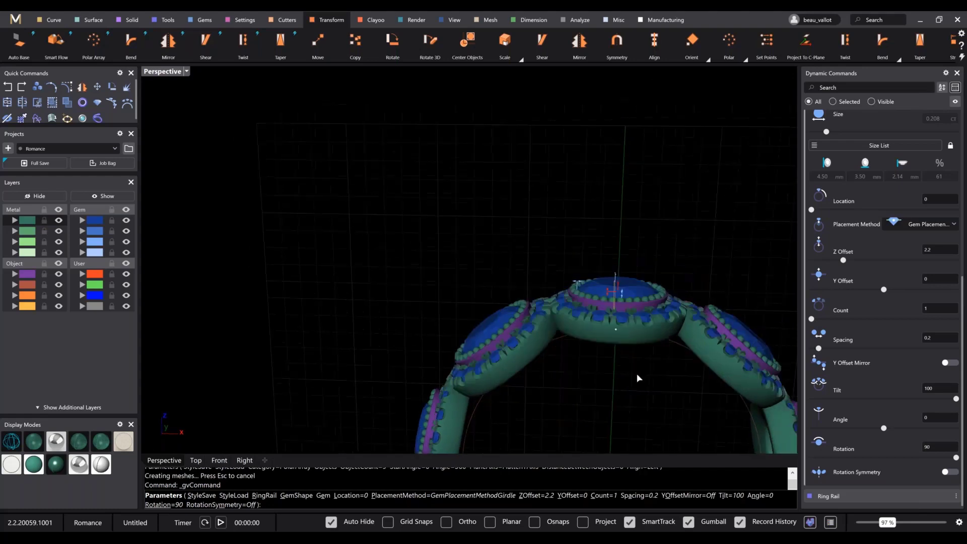
pyautogui.rightClick(639, 392)
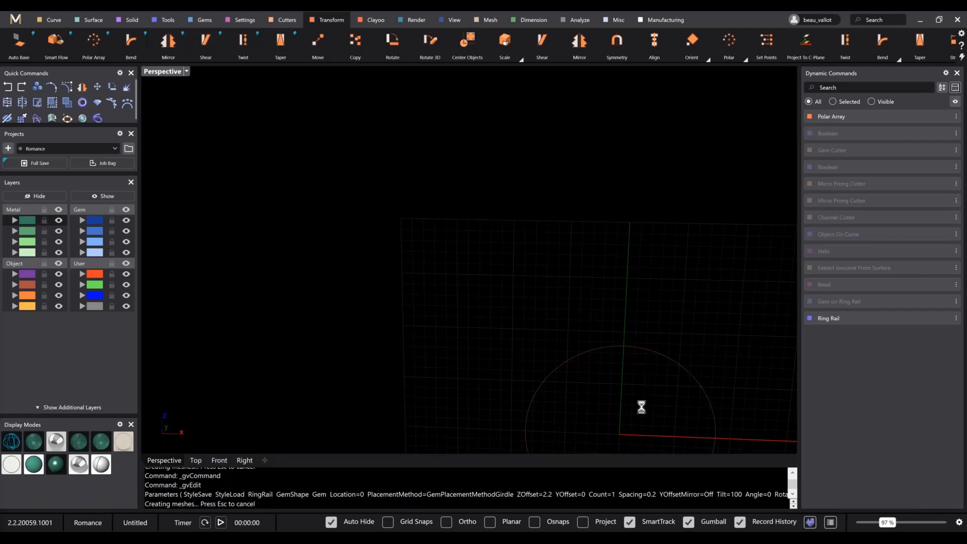
# Examine the arrayed ring's head spacing, joints and clearance to the ring rail from the front and the side
pyautogui.keyDown('shift'); pyautogui.moveTo(649, 412); pyautogui.dragTo(574, 323, button='right'); pyautogui.keyUp('shift')
pyautogui.keyDown('shift'); pyautogui.moveTo(601, 415); pyautogui.dragTo(571, 376, button='right'); pyautogui.keyUp('shift')
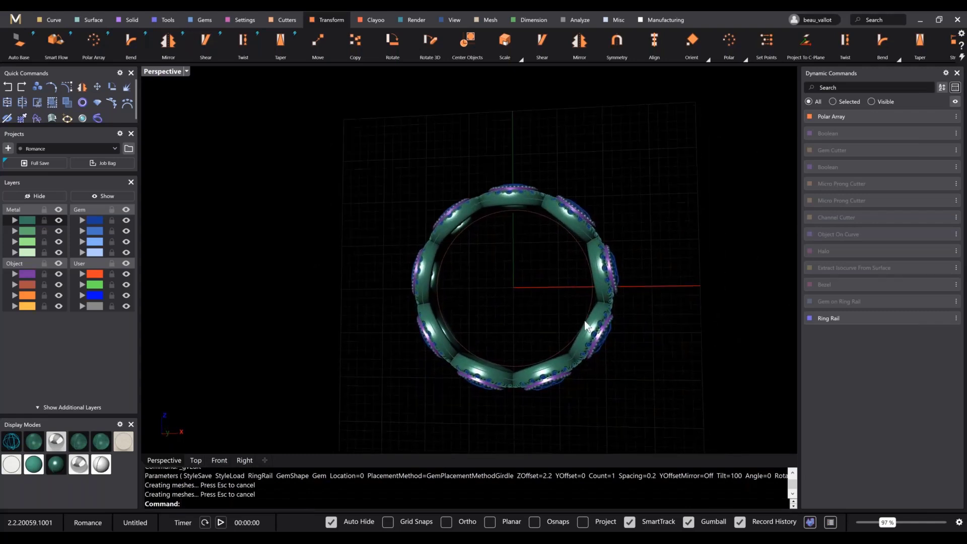
pyautogui.scroll(2, 571, 377)
pyautogui.moveTo(448, 346); pyautogui.dragTo(516, 325, button='right')
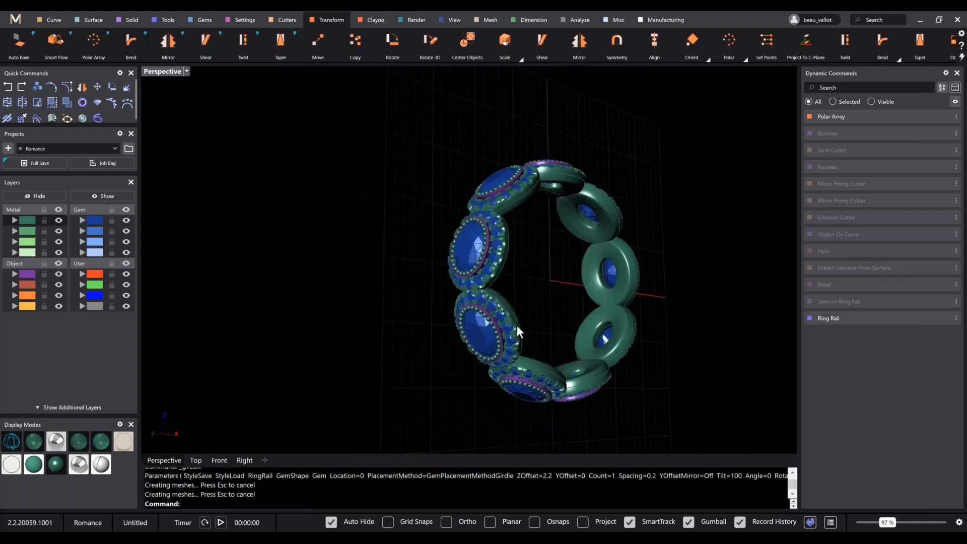
pyautogui.scroll(4, 560, 296)
pyautogui.scroll(-2, 560, 296)
pyautogui.moveTo(559, 296); pyautogui.dragTo(464, 315, button='right')
pyautogui.scroll(8, 540, 234)
pyautogui.scroll(-8, 540, 234)
pyautogui.scroll(-6, 525, 294)
pyautogui.scroll(2, 518, 374)
pyautogui.hotkey('ctrl', 'a')
pyautogui.click(510, 301)
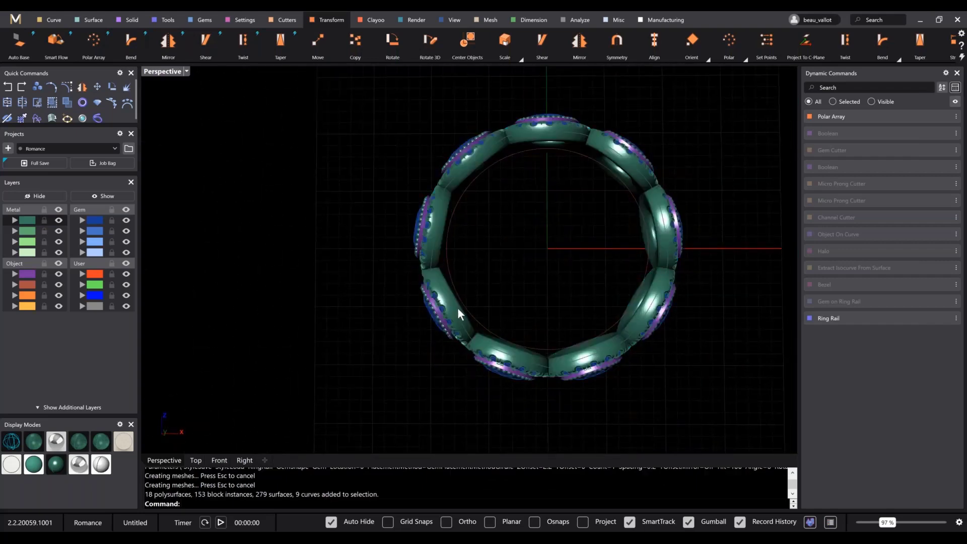
pyautogui.moveTo(503, 289); pyautogui.dragTo(535, 278, button='right')
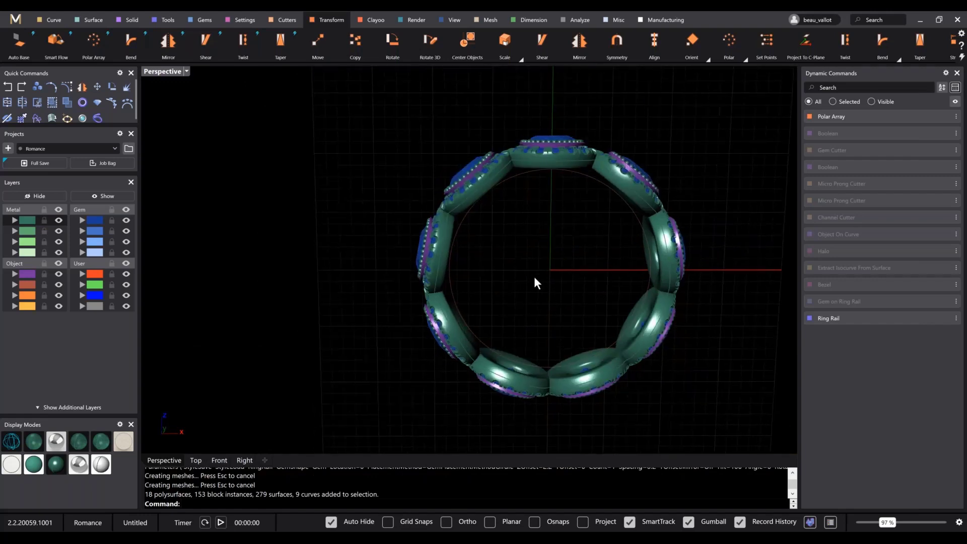
# Select the four halo heads and their bezels along the ring's lower part, and hide them with gvHide
pyautogui.keyDown('ctrl'); pyautogui.keyDown('shift'); pyautogui.click(455, 325); pyautogui.keyUp('shift'); pyautogui.keyUp('ctrl')
pyautogui.click(509, 306)
pyautogui.scroll(5, 457, 310)
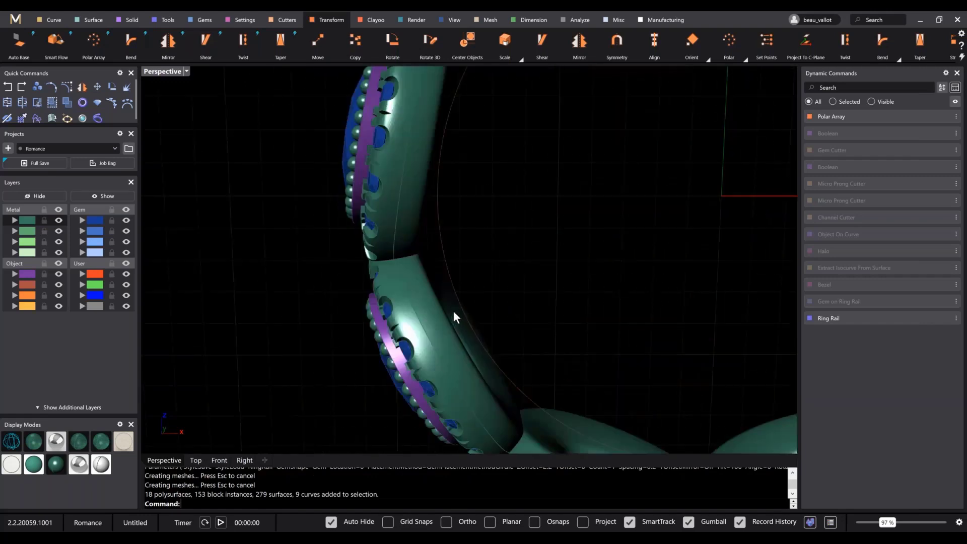
pyautogui.click(466, 328)
pyautogui.keyDown('shift'); pyautogui.click(575, 415); pyautogui.keyUp('shift')
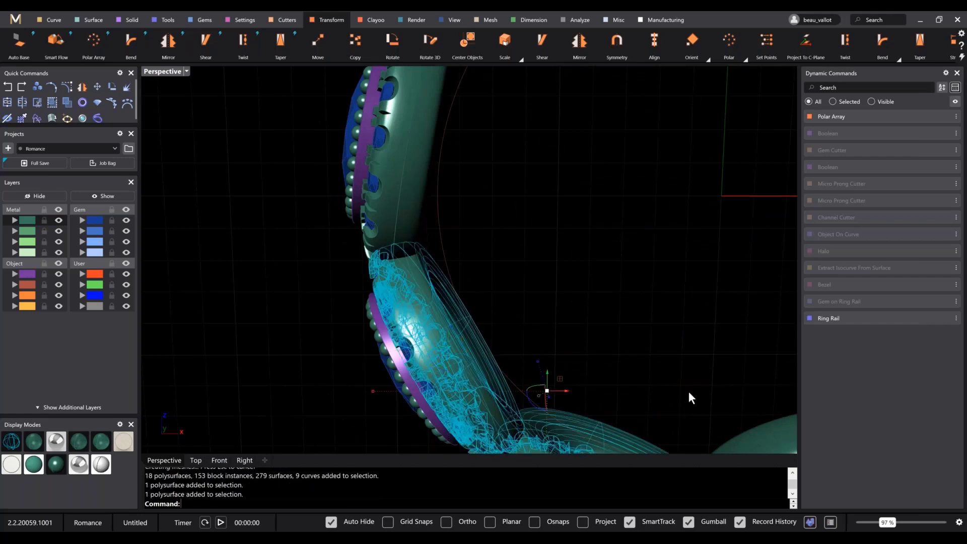
pyautogui.keyDown('shift'); pyautogui.click(755, 424); pyautogui.keyUp('shift')
pyautogui.scroll(-5, 750, 416)
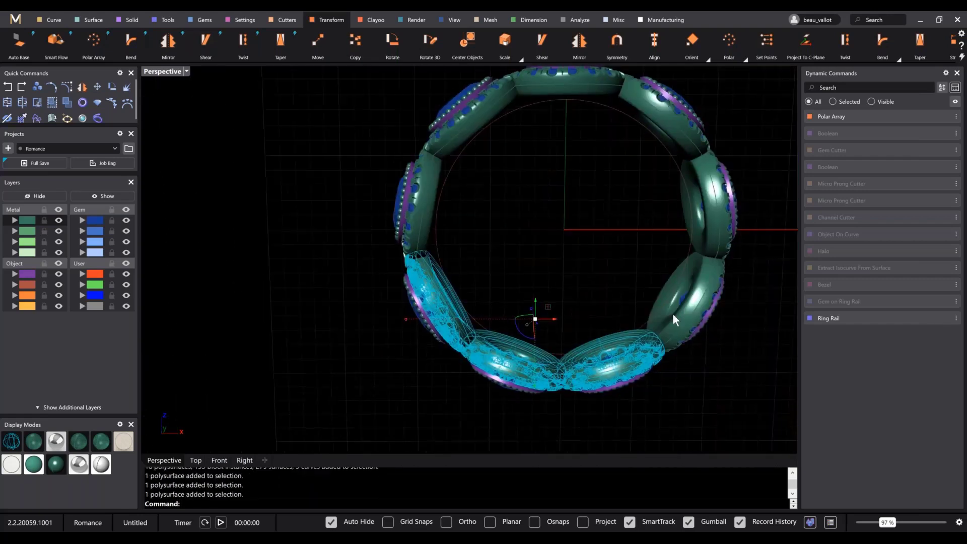
pyautogui.scroll(5, 673, 315)
pyautogui.keyDown('shift'); pyautogui.click(646, 271); pyautogui.keyUp('shift')
pyautogui.scroll(-5, 649, 282)
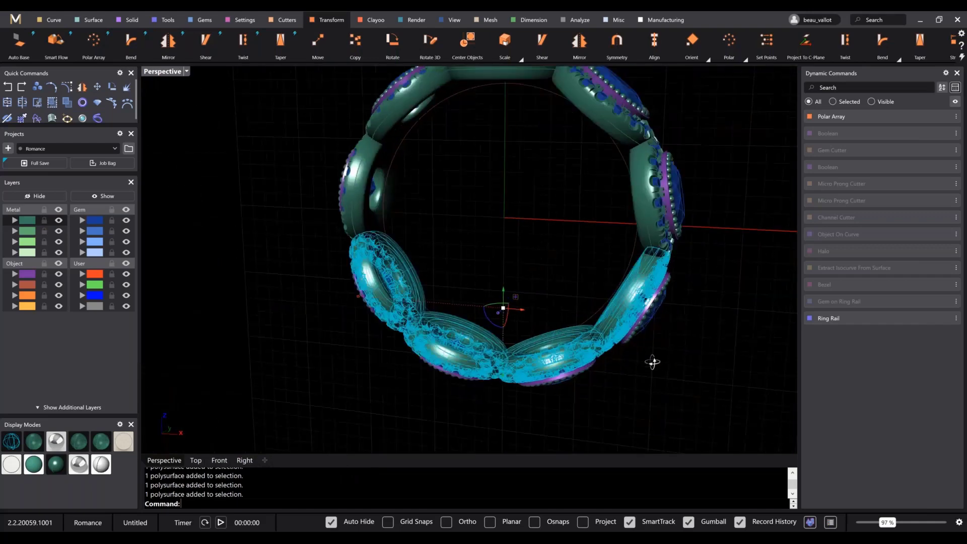
pyautogui.scroll(5, 640, 338)
pyautogui.moveTo(655, 385); pyautogui.dragTo(579, 345)
pyautogui.scroll(-5, 579, 353)
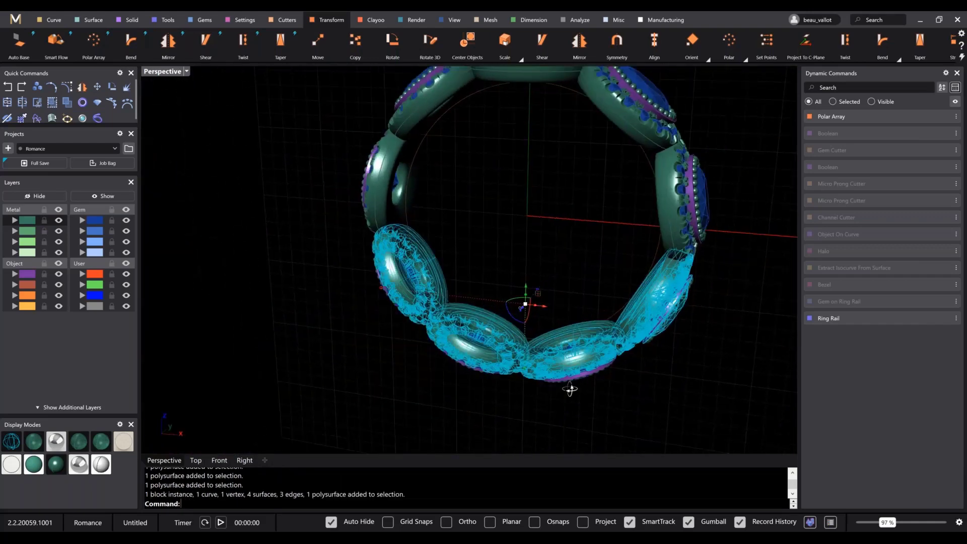
pyautogui.scroll(5, 570, 389)
pyautogui.keyDown('shift'); pyautogui.click(616, 351); pyautogui.keyUp('shift')
pyautogui.moveTo(421, 375); pyautogui.dragTo(249, 259)
pyautogui.scroll(-2, 312, 322)
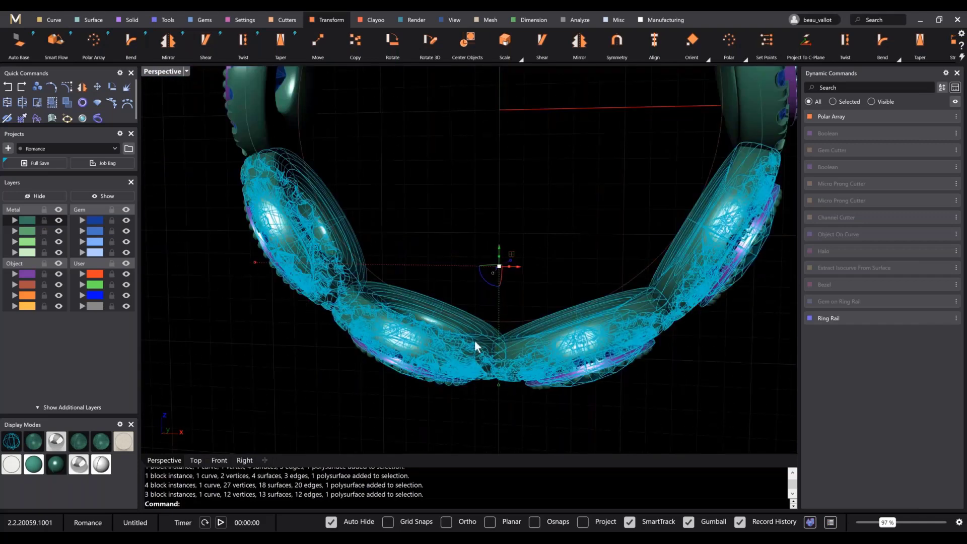
pyautogui.write('gvHide')
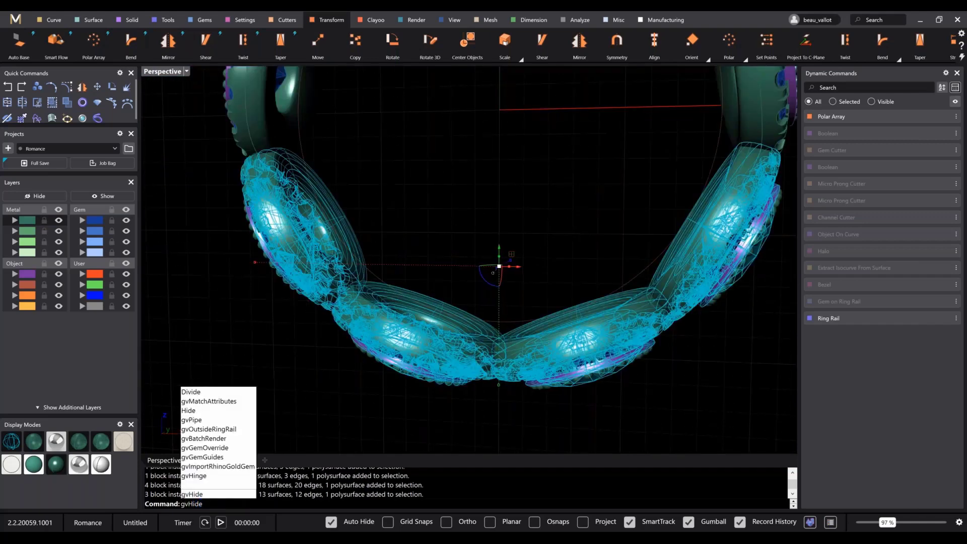
pyautogui.press('Return')
# Select the leftover halo gems along the ring's lower four heads, including their beads, and hide them with gvHide
pyautogui.scroll(6, 356, 218)
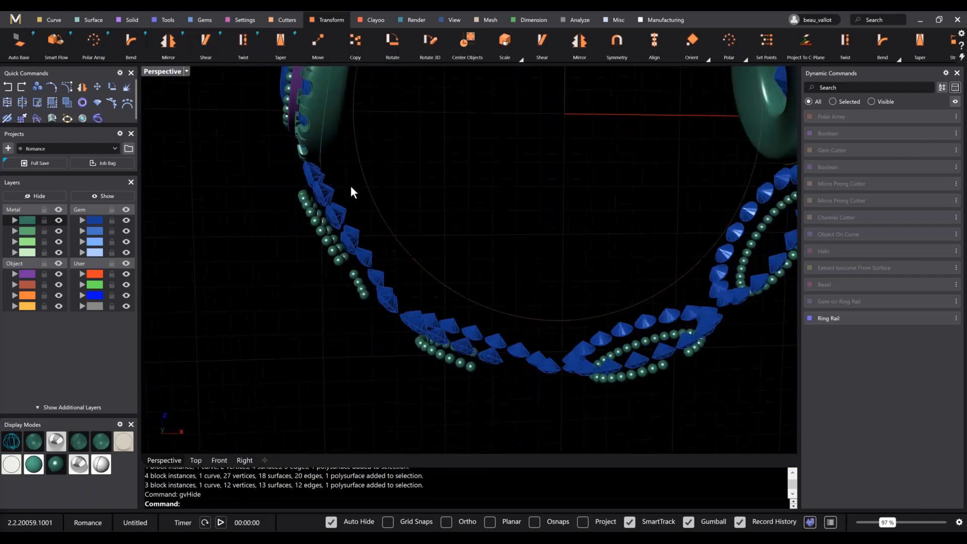
pyautogui.moveTo(337, 158); pyautogui.dragTo(239, 245)
pyautogui.scroll(-10, 265, 251)
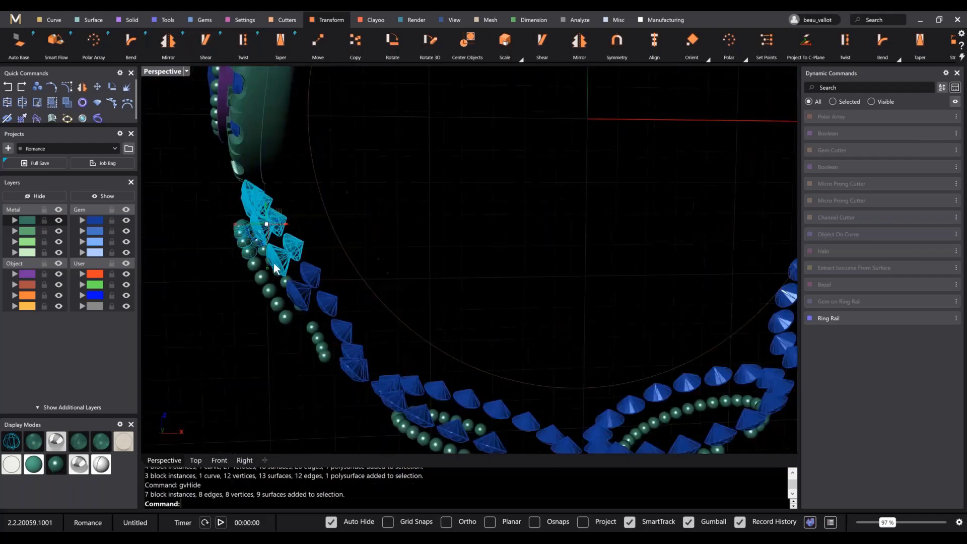
pyautogui.keyDown('shift'); pyautogui.moveTo(299, 250); pyautogui.dragTo(227, 293); pyautogui.keyUp('shift')
pyautogui.keyDown('shift'); pyautogui.moveTo(322, 291); pyautogui.dragTo(269, 333); pyautogui.keyUp('shift')
pyautogui.keyDown('shift'); pyautogui.moveTo(450, 416); pyautogui.dragTo(315, 349); pyautogui.keyUp('shift')
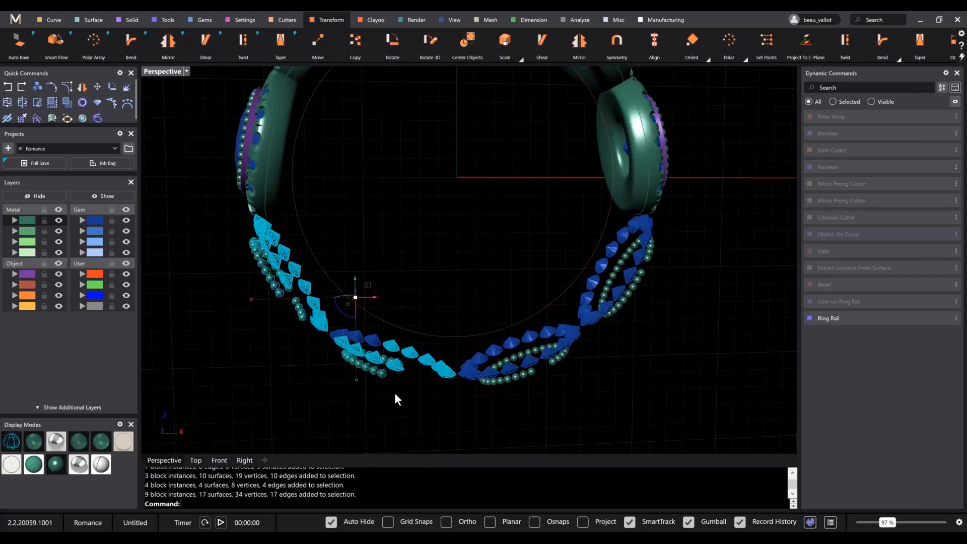
pyautogui.keyDown('shift'); pyautogui.moveTo(407, 410); pyautogui.dragTo(320, 346); pyautogui.keyUp('shift')
pyautogui.keyDown('shift'); pyautogui.moveTo(625, 404); pyautogui.dragTo(501, 346); pyautogui.keyUp('shift')
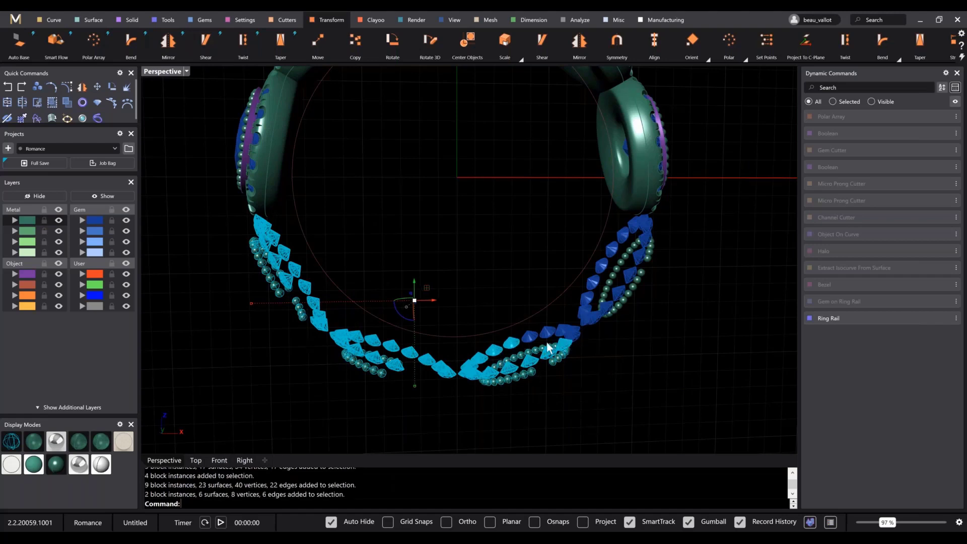
pyautogui.keyDown('shift'); pyautogui.moveTo(641, 390); pyautogui.dragTo(527, 330); pyautogui.keyUp('shift')
pyautogui.keyDown('shift'); pyautogui.moveTo(658, 358); pyautogui.dragTo(581, 288); pyautogui.keyUp('shift')
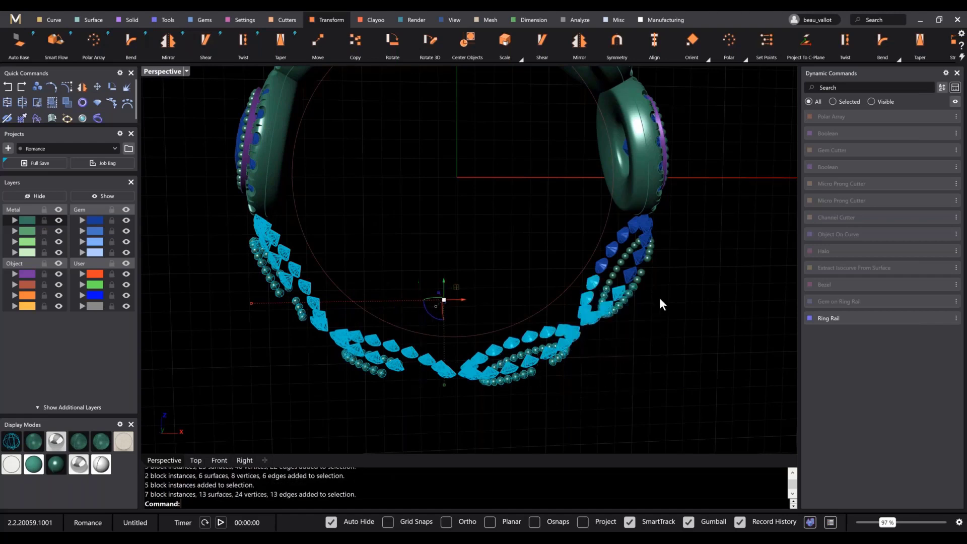
pyautogui.keyDown('shift'); pyautogui.moveTo(620, 263); pyautogui.dragTo(621, 222); pyautogui.keyUp('shift')
pyautogui.write('gv')
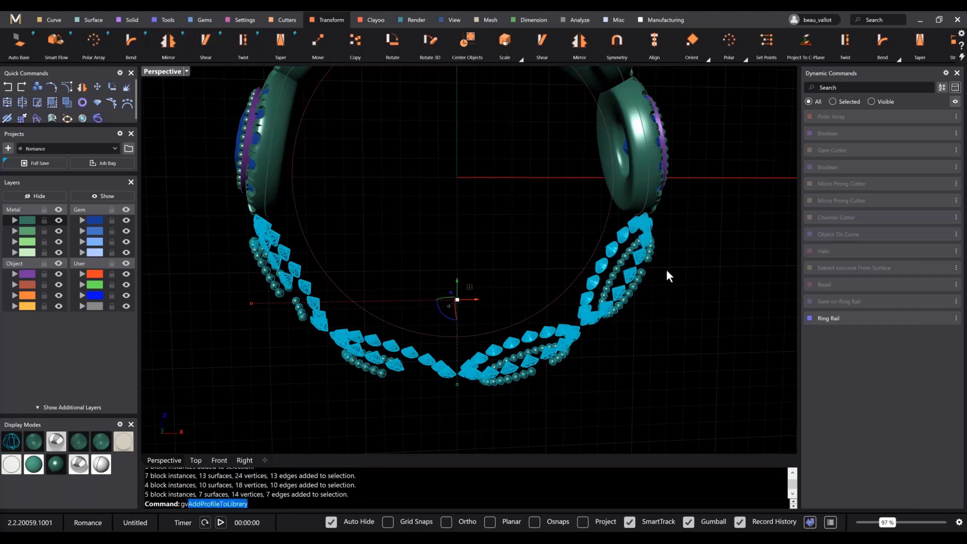
pyautogui.write('Hide')
pyautogui.press('Return')
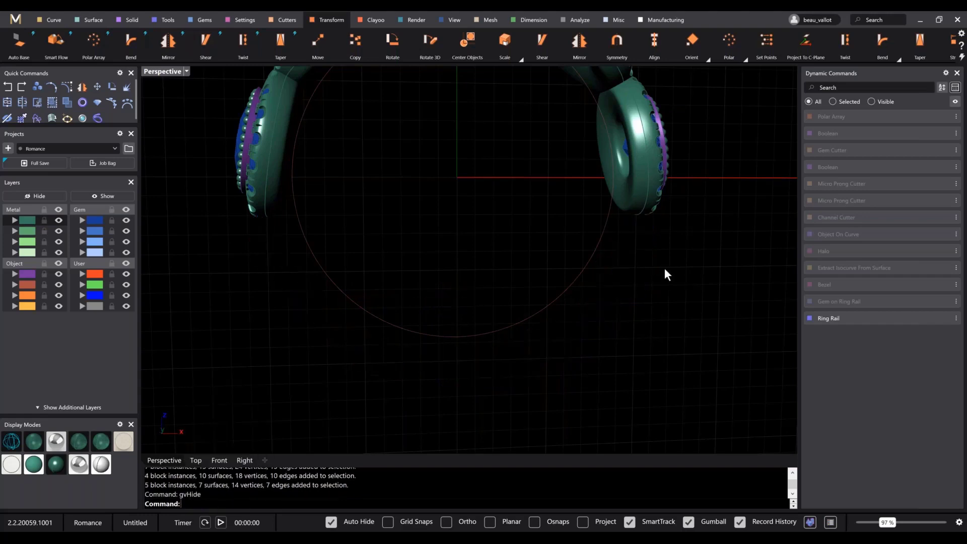
# Examine the remaining upper heads from several angles and compare the ring's open lower part with the reference image
pyautogui.scroll(-5, 665, 273)
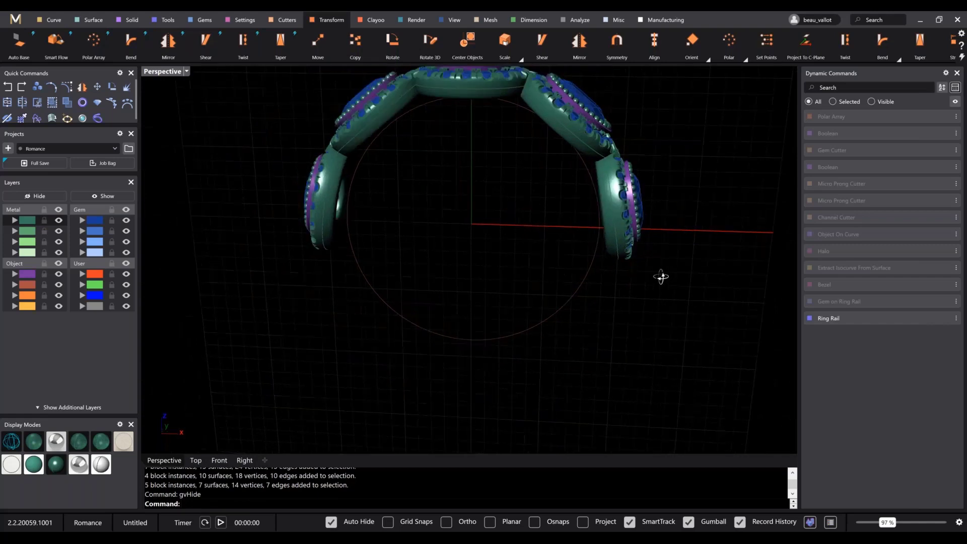
pyautogui.moveTo(667, 276); pyautogui.dragTo(569, 255, button='right')
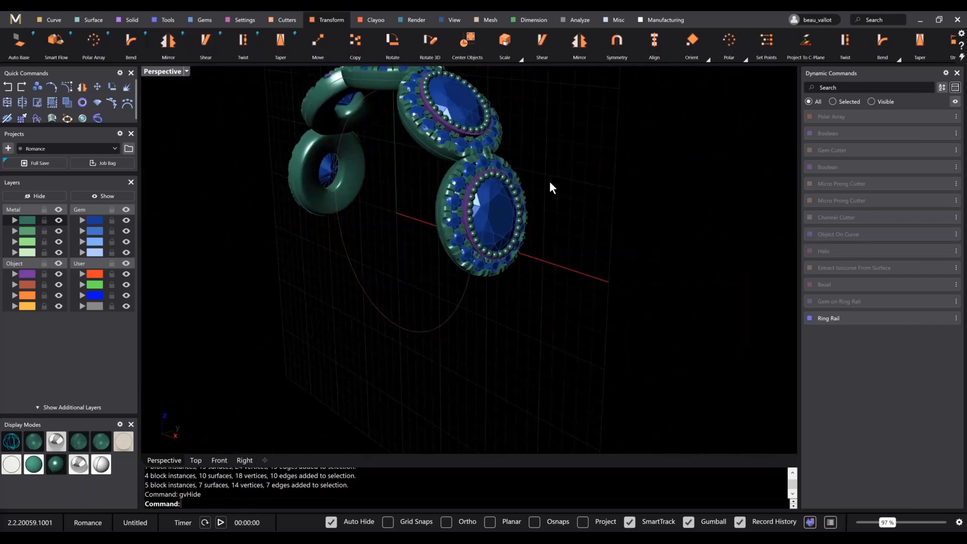
pyautogui.moveTo(425, 254); pyautogui.dragTo(461, 297, button='right')
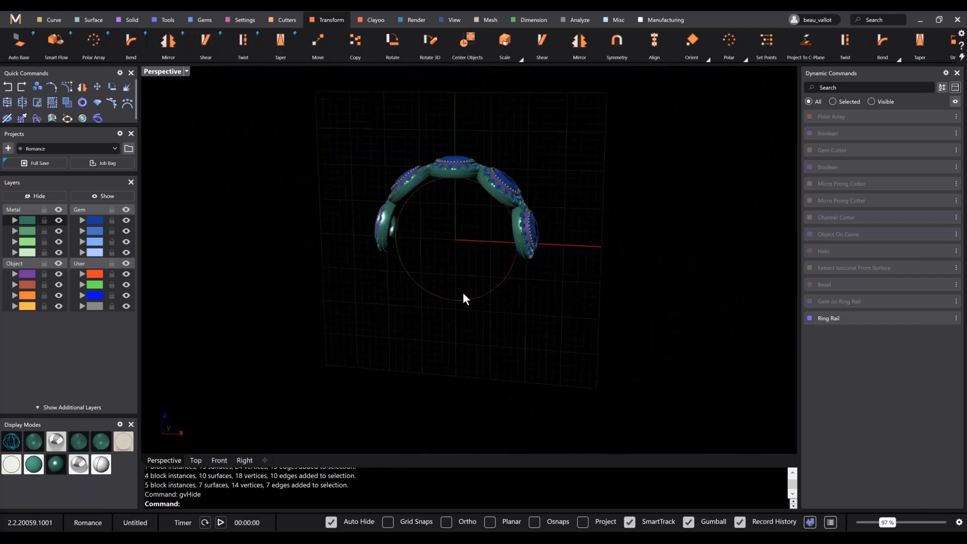
pyautogui.click(459, 299)
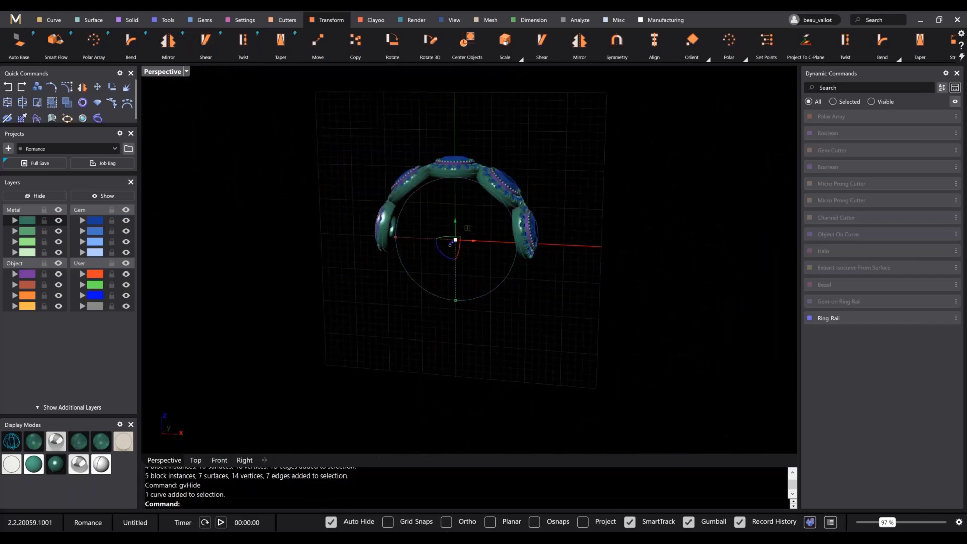
pyautogui.click(590, 488)
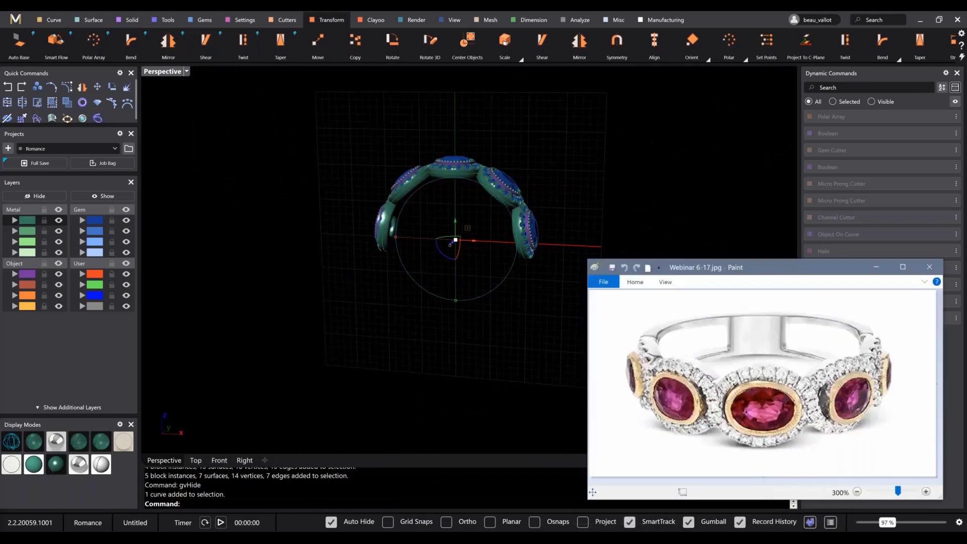
pyautogui.click(876, 267)
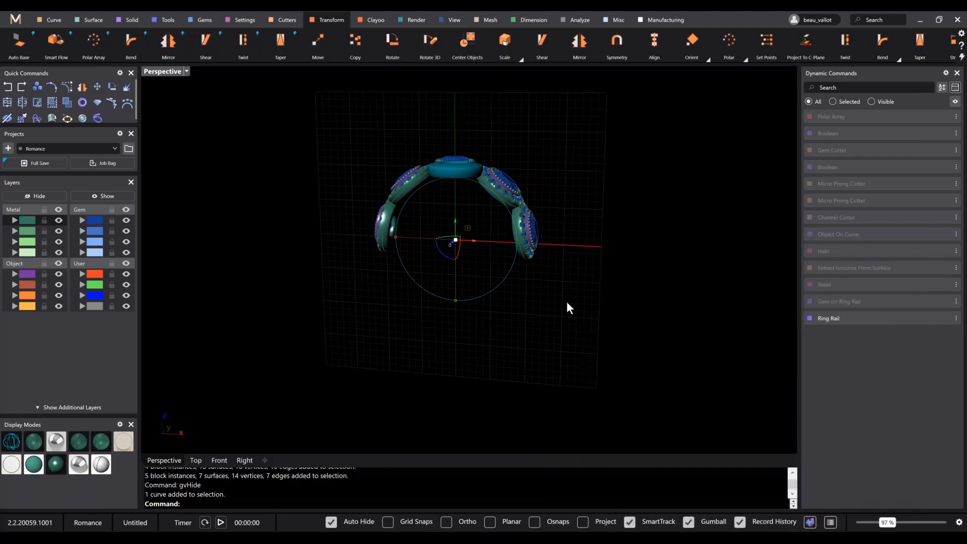
# Start a Profile Placer on the ring rail and place its profile at position 0.55 along the ring's lower part
pyautogui.click(458, 297)
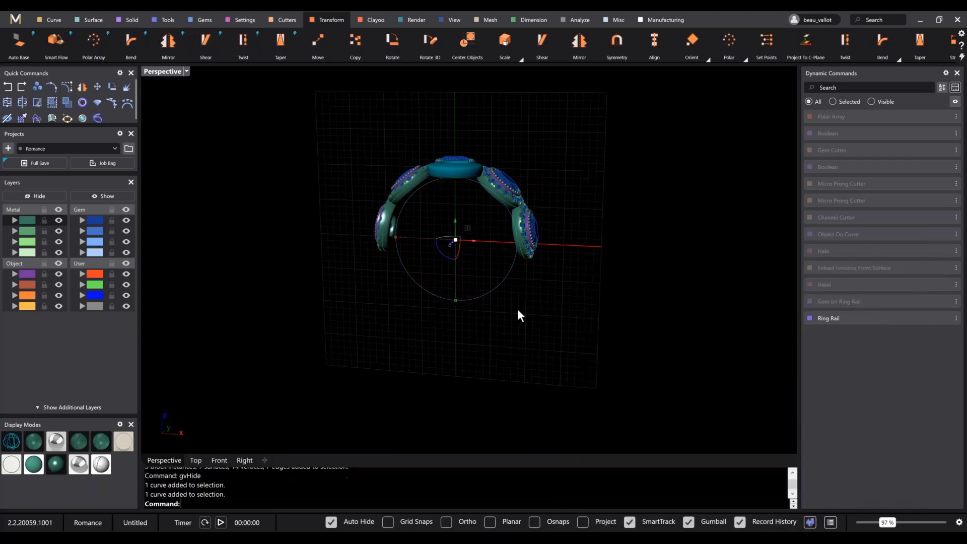
pyautogui.click(168, 21)
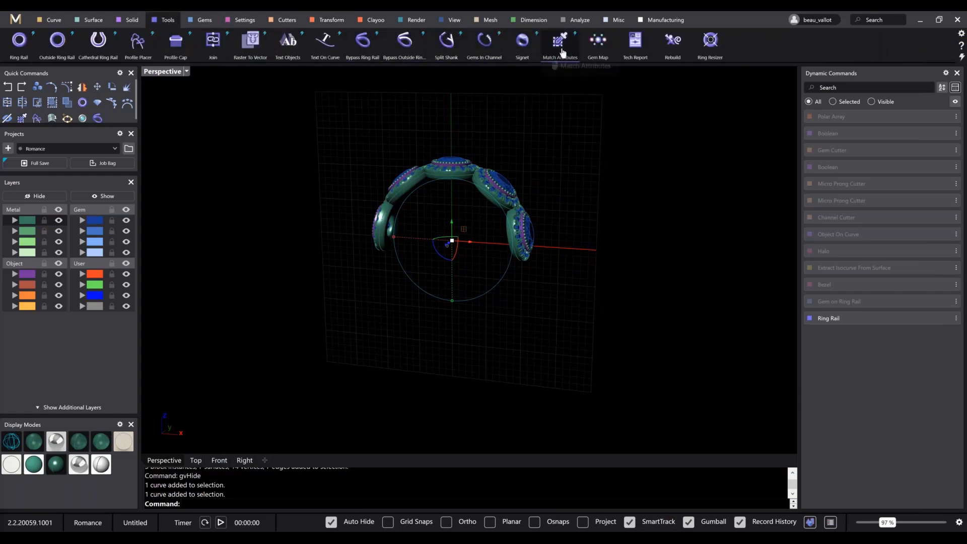
pyautogui.click(137, 41)
pyautogui.moveTo(480, 315); pyautogui.dragTo(481, 304, button='right')
pyautogui.moveTo(444, 186); pyautogui.dragTo(435, 323)
pyautogui.scroll(5, 427, 299)
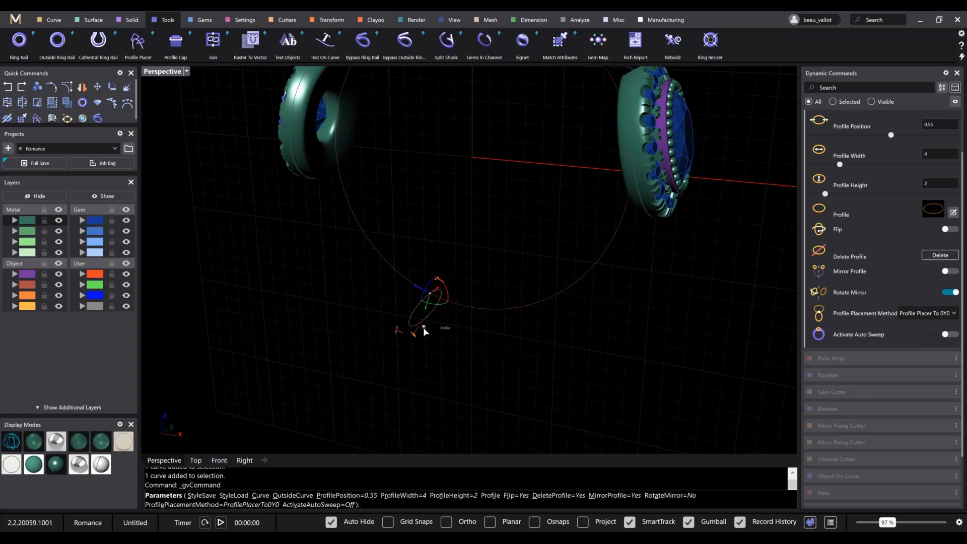
# Swap the placed profile for the rounded-rectangle shank profile 02 from the library, with a width of 4 mm
pyautogui.click(424, 328)
pyautogui.click(219, 336)
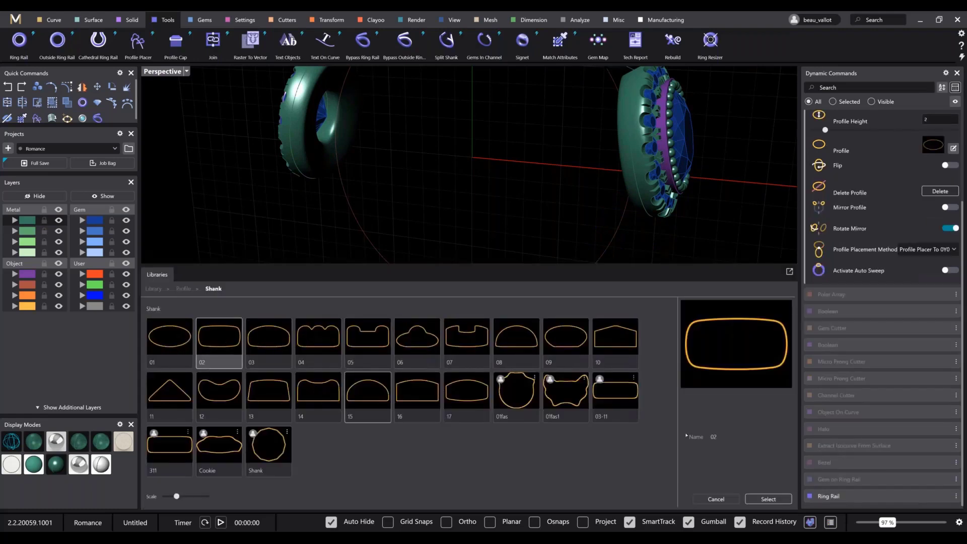
pyautogui.click(767, 498)
pyautogui.moveTo(536, 348); pyautogui.dragTo(506, 327, button='right')
pyautogui.scroll(8, 468, 308)
pyautogui.moveTo(405, 220); pyautogui.dragTo(408, 220)
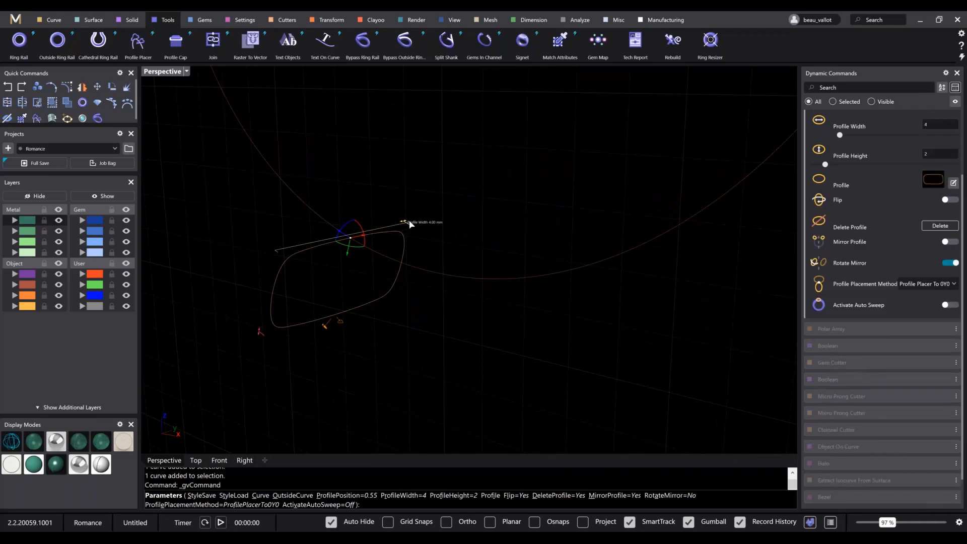
# Mirror the profile to the other side of the rail, preview the auto sweep, and accept the profiles with auto sweep off
pyautogui.scroll(-7, 398, 246)
pyautogui.moveTo(398, 247); pyautogui.dragTo(773, 266, button='right')
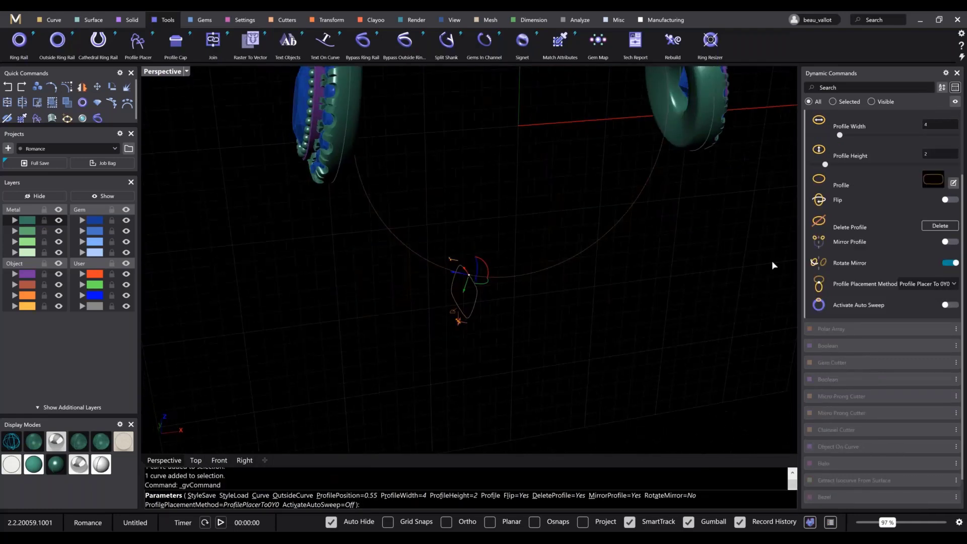
pyautogui.click(950, 242)
pyautogui.click(948, 305)
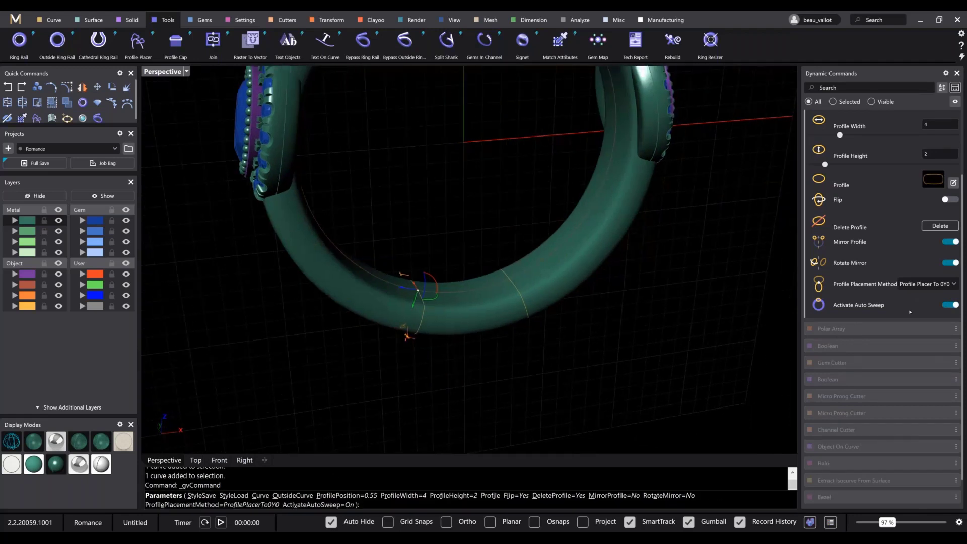
pyautogui.click(950, 304)
pyautogui.moveTo(483, 363); pyautogui.dragTo(445, 322, button='right')
pyautogui.rightClick(445, 343)
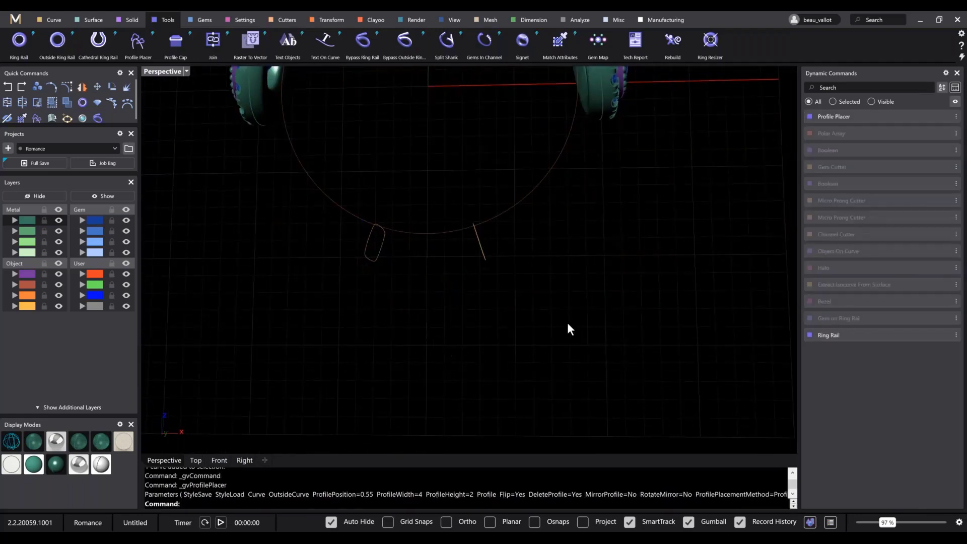
# Sweep the two shank profiles along the ring rail with Sweep 1
pyautogui.moveTo(504, 282); pyautogui.dragTo(414, 316, button='right')
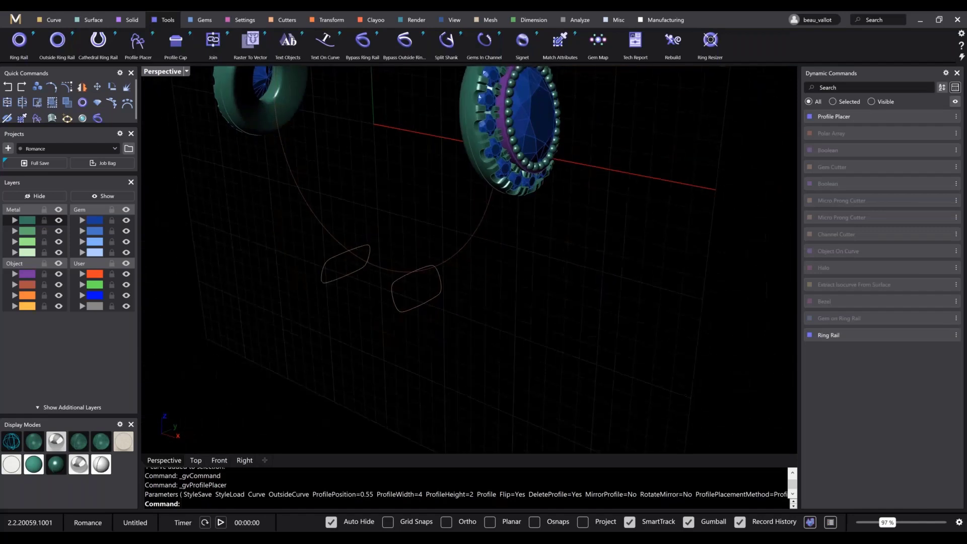
pyautogui.click(90, 20)
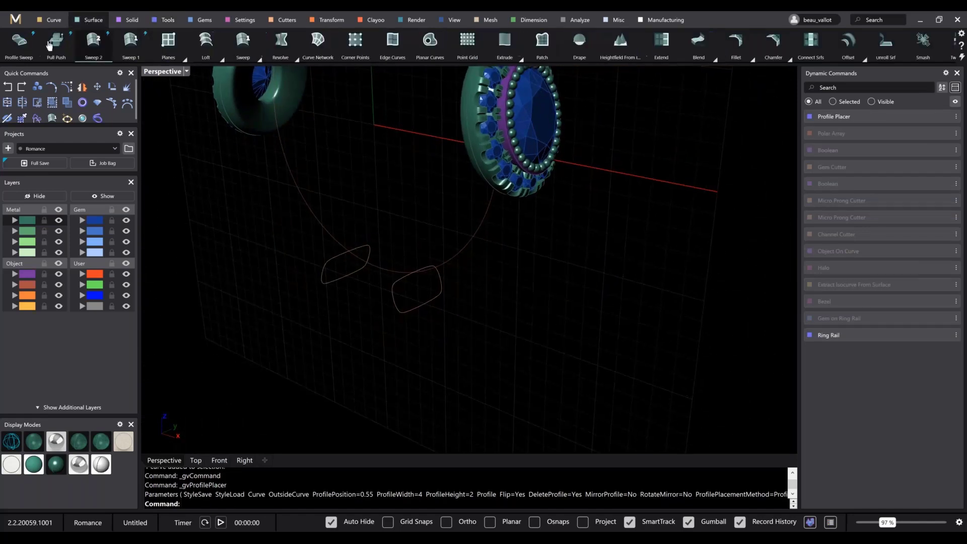
pyautogui.click(126, 48)
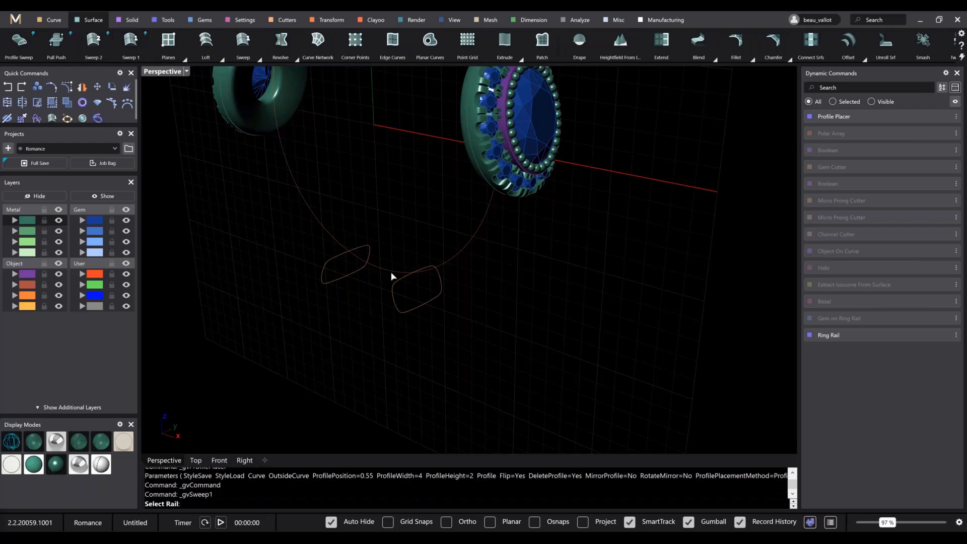
pyautogui.click(476, 228)
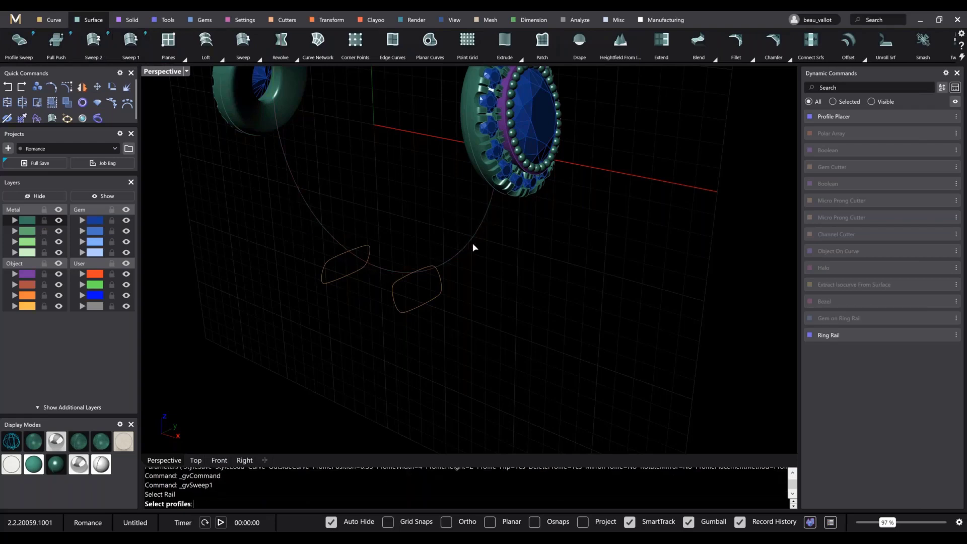
pyautogui.click(441, 296)
pyautogui.click(341, 282)
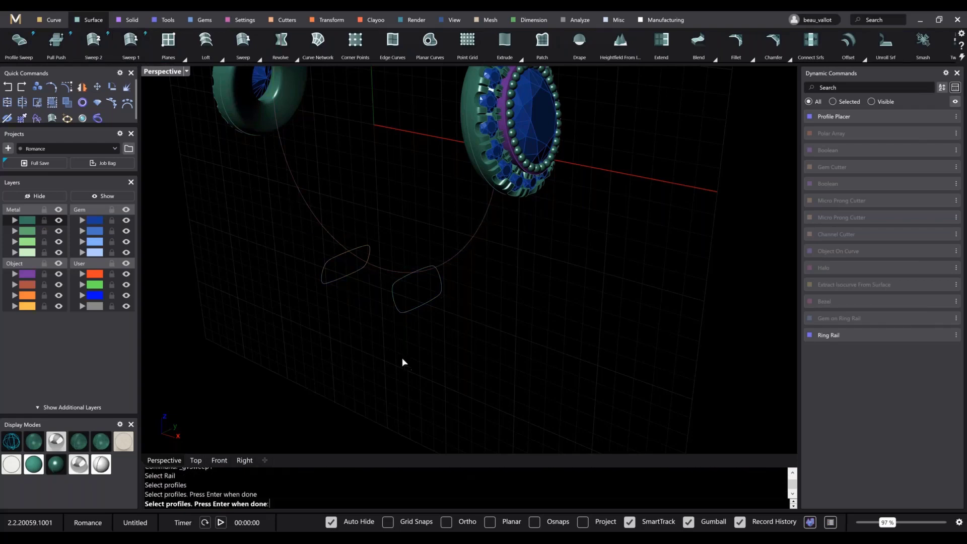
pyautogui.rightClick(391, 334)
# Set the sweep's start dome thickness to 0.6 and accept the domed shank segment
pyautogui.moveTo(432, 332); pyautogui.dragTo(463, 300, button='right')
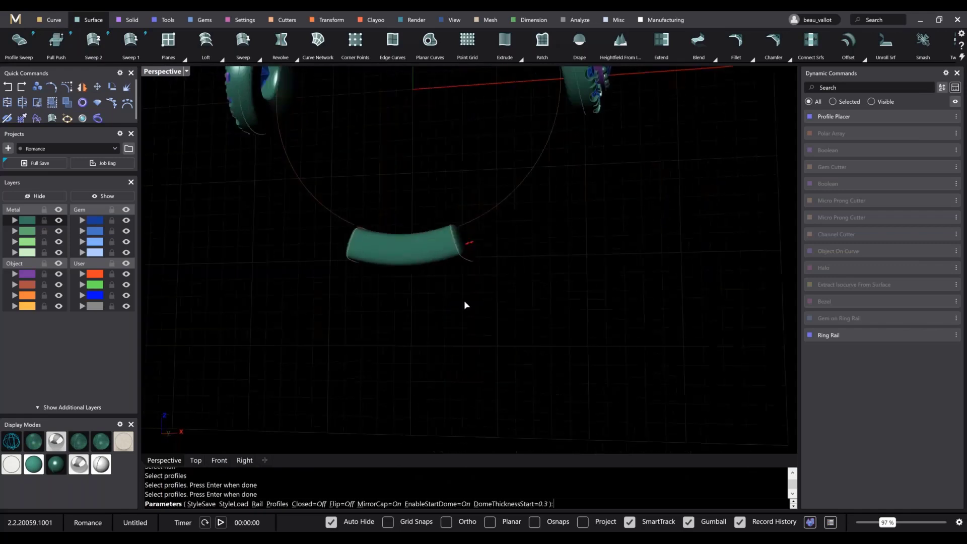
pyautogui.scroll(5, 462, 262)
pyautogui.moveTo(475, 234); pyautogui.dragTo(481, 231)
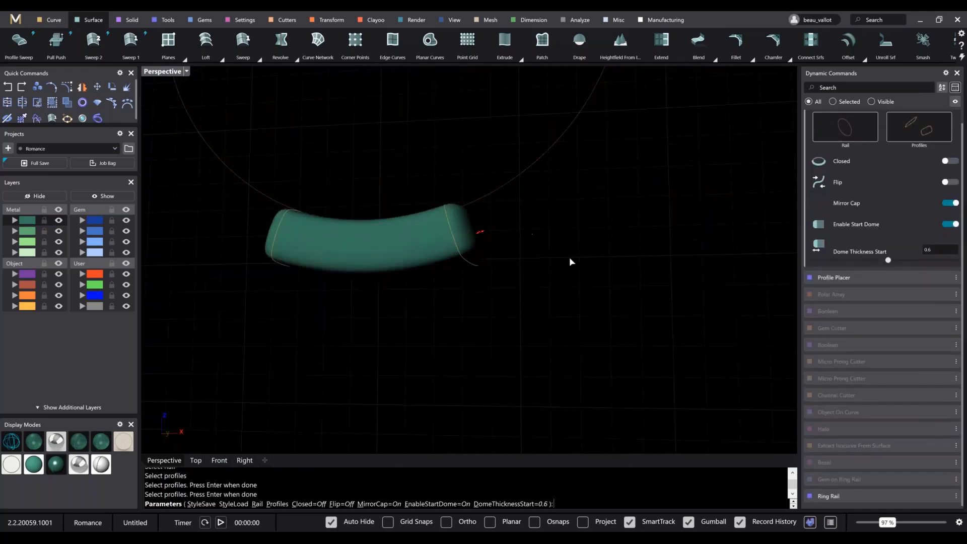
pyautogui.rightClick(569, 258)
pyautogui.scroll(-5, 568, 257)
pyautogui.moveTo(579, 297); pyautogui.dragTo(580, 293, button='right')
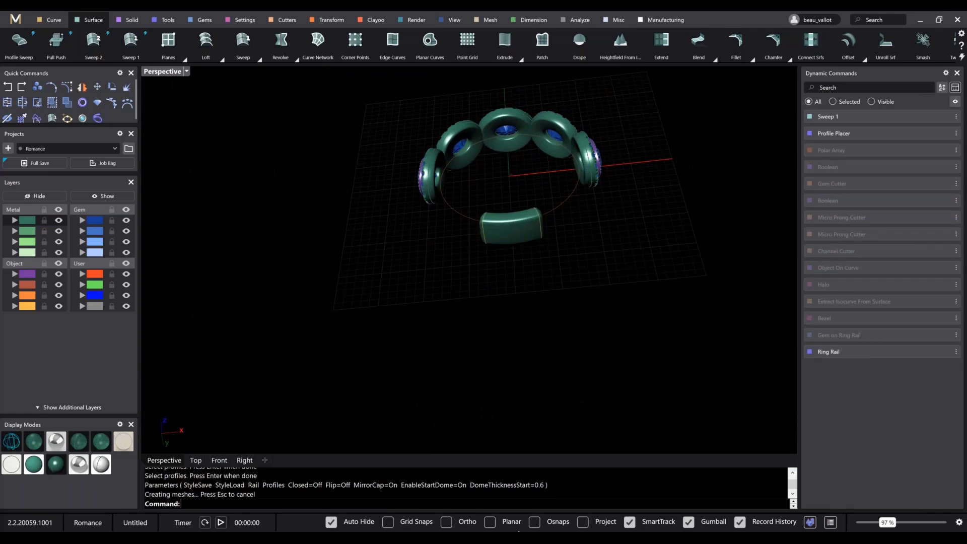
# Examine the reference image for the open side bands that join the solid back segment of the shank
pyautogui.click(577, 491)
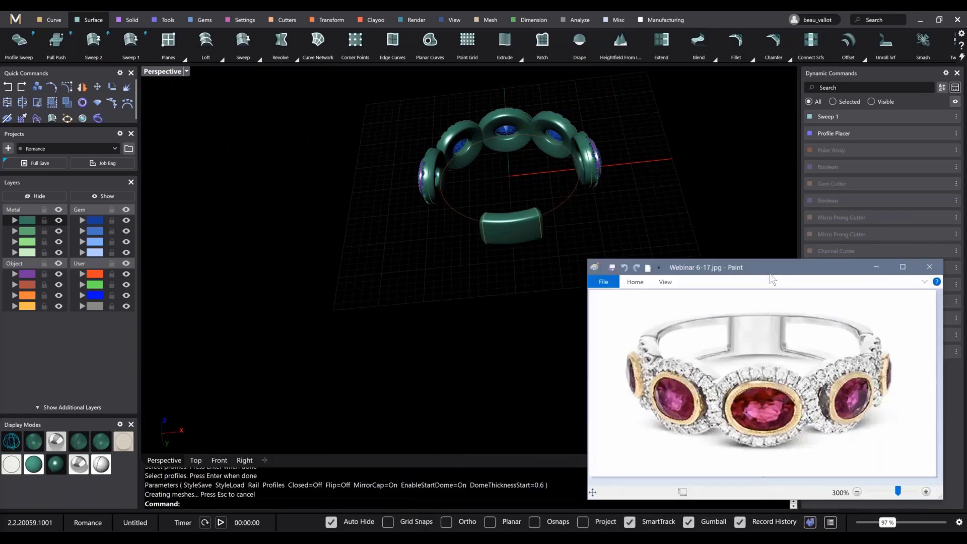
pyautogui.moveTo(728, 306)
pyautogui.mouseDown()
pyautogui.moveTo(741, 372)
pyautogui.moveTo(805, 318)
pyautogui.moveTo(735, 307)
pyautogui.moveTo(666, 316)
pyautogui.moveTo(707, 335)
pyautogui.moveTo(740, 317)
pyautogui.moveTo(695, 310)
pyautogui.mouseUp()
pyautogui.moveTo(773, 305)
pyautogui.mouseDown()
pyautogui.moveTo(770, 317)
pyautogui.moveTo(851, 336)
pyautogui.moveTo(856, 311)
pyautogui.moveTo(791, 308)
pyautogui.mouseUp()
pyautogui.click(877, 269)
# Start Profile Placer on the ring rail and place a profile at position 0.45, near the end of the solid back segment
pyautogui.moveTo(639, 277); pyautogui.dragTo(499, 209, button='right')
pyautogui.scroll(3, 500, 214)
pyautogui.click(500, 214)
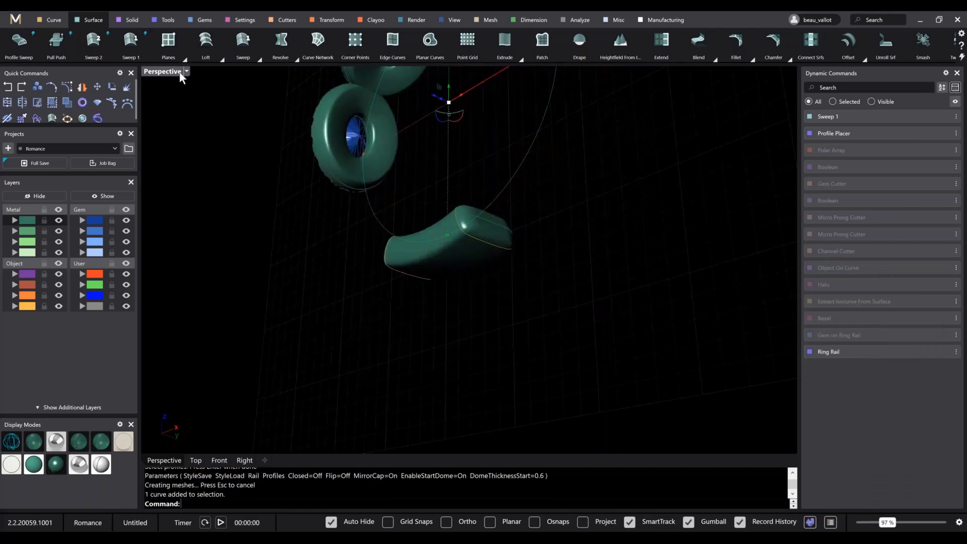
pyautogui.click(169, 22)
pyautogui.click(137, 40)
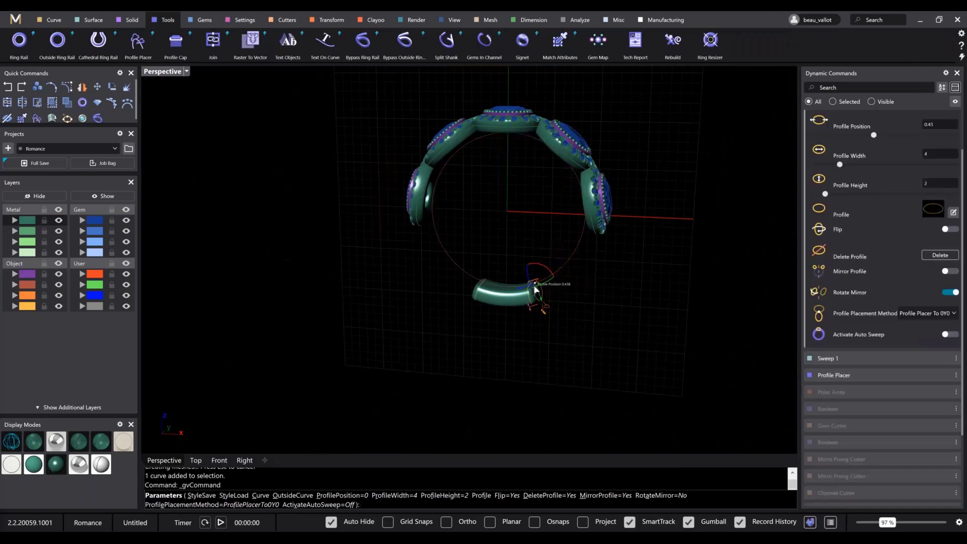
pyautogui.click(531, 290)
pyautogui.scroll(5, 496, 283)
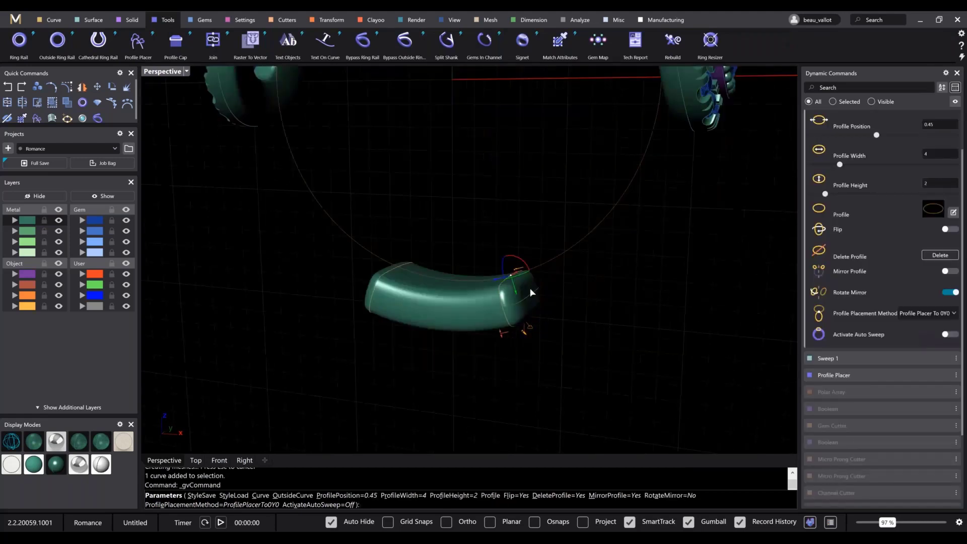
pyautogui.scroll(2, 497, 284)
pyautogui.scroll(-5, 495, 283)
pyautogui.moveTo(498, 281); pyautogui.dragTo(502, 166, button='right')
pyautogui.scroll(5, 376, 141)
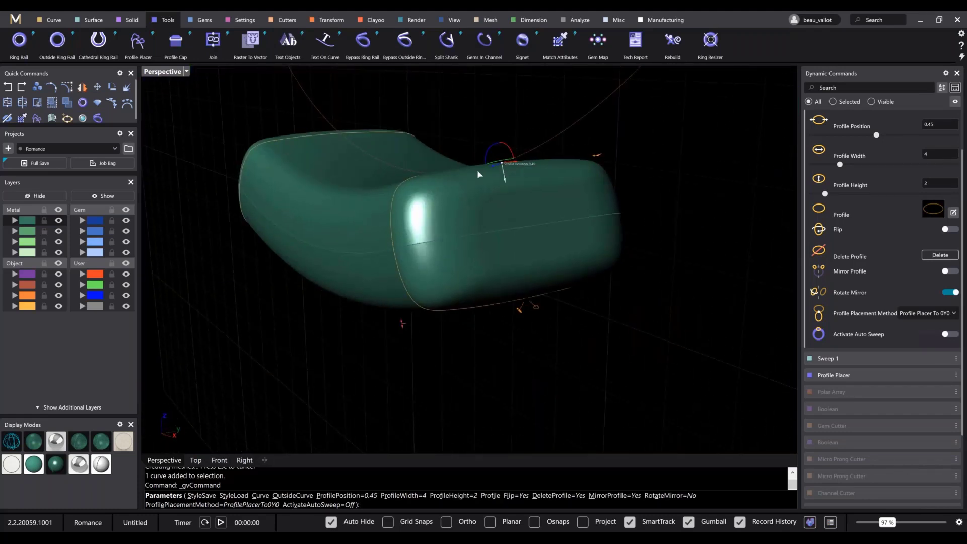
# Offset the placed profile sideways from the rail toward the side edge of the back segment
pyautogui.moveTo(478, 174); pyautogui.dragTo(502, 160)
pyautogui.moveTo(504, 164); pyautogui.dragTo(507, 220, button='right')
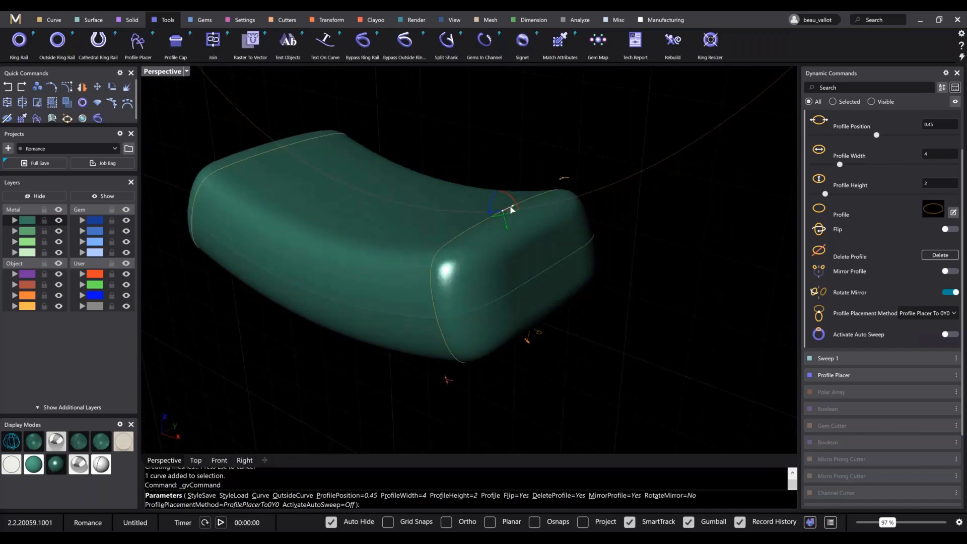
pyautogui.moveTo(510, 209); pyautogui.dragTo(467, 227)
pyautogui.scroll(-5, 526, 234)
pyautogui.moveTo(526, 234); pyautogui.dragTo(506, 235, button='right')
# Replace the profile with shank shape 02, narrow its width to 1.7, and align it with the back segment's side edge
pyautogui.scroll(10, 487, 285)
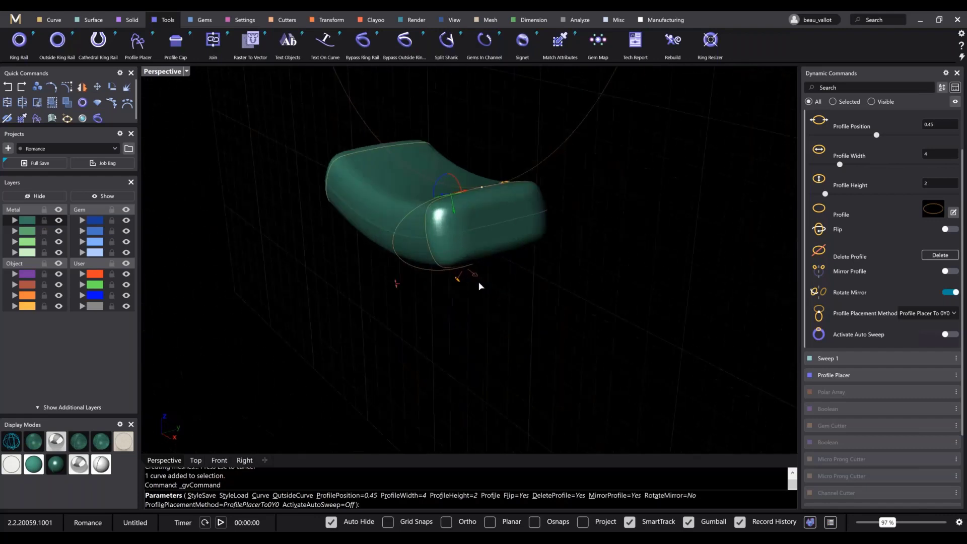
pyautogui.click(467, 254)
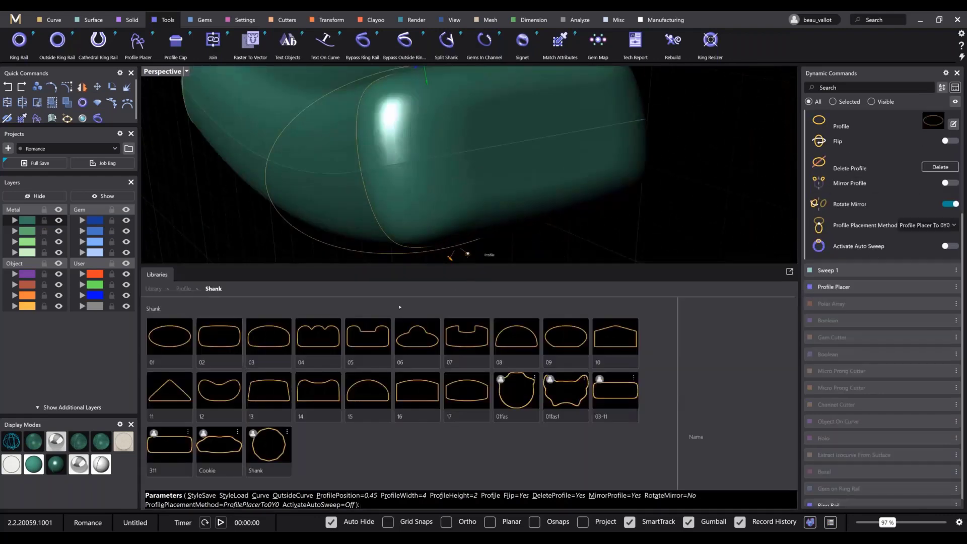
pyautogui.click(223, 344)
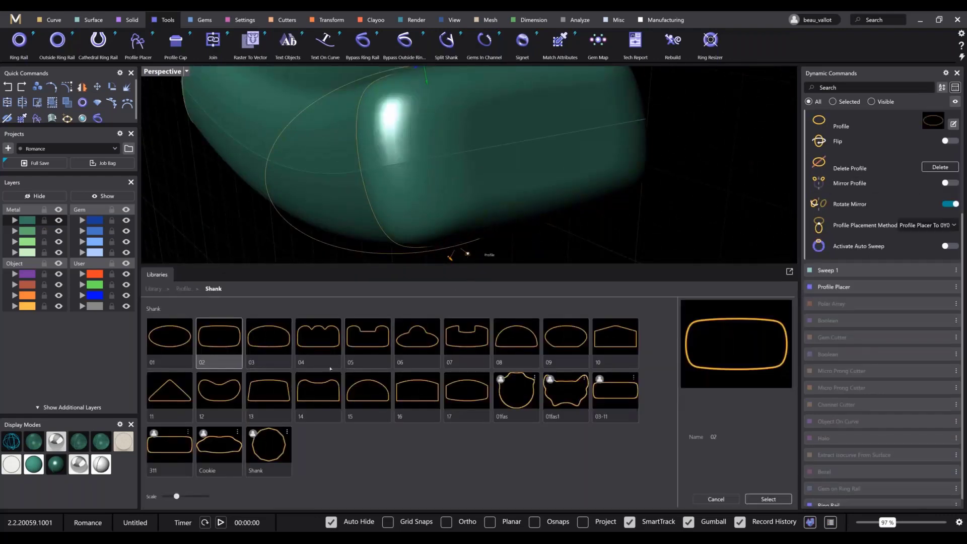
pyautogui.click(775, 499)
pyautogui.scroll(-5, 564, 211)
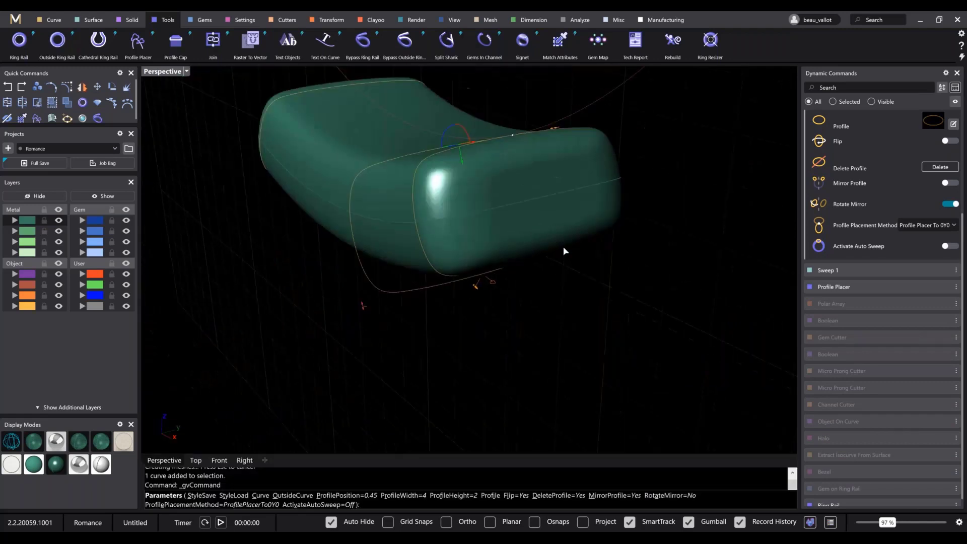
pyautogui.moveTo(522, 180); pyautogui.dragTo(477, 197)
pyautogui.scroll(3, 473, 192)
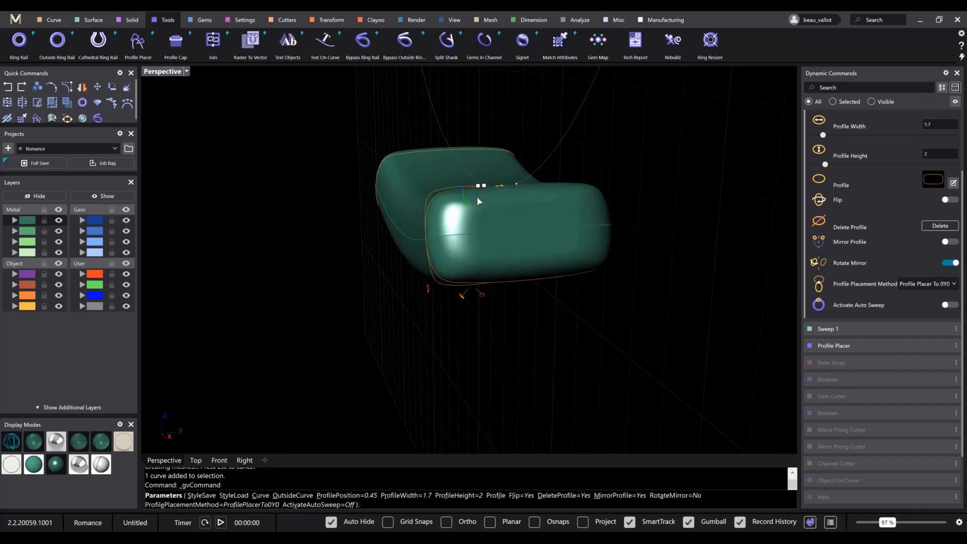
# Preview the auto sweep of the narrow side band, examine how it meets the back segment, and switch auto sweep off
pyautogui.scroll(-5, 481, 195)
pyautogui.moveTo(482, 197); pyautogui.dragTo(927, 309, button='right')
pyautogui.click(945, 305)
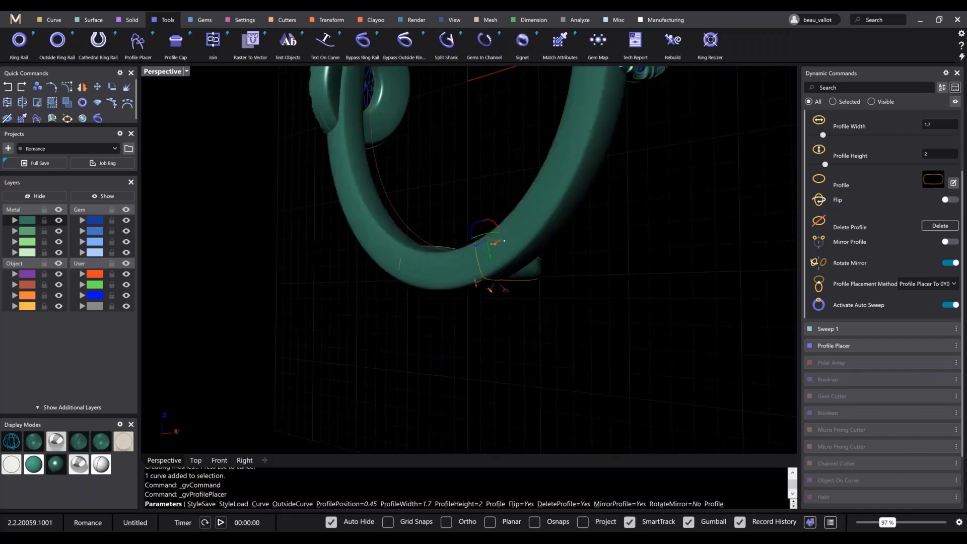
pyautogui.moveTo(506, 292); pyautogui.dragTo(694, 274, button='right')
pyautogui.scroll(3, 496, 232)
pyautogui.moveTo(496, 232); pyautogui.dragTo(511, 265, button='right')
pyautogui.scroll(-8, 510, 265)
pyautogui.moveTo(543, 298); pyautogui.dragTo(567, 330, button='right')
pyautogui.scroll(7, 490, 327)
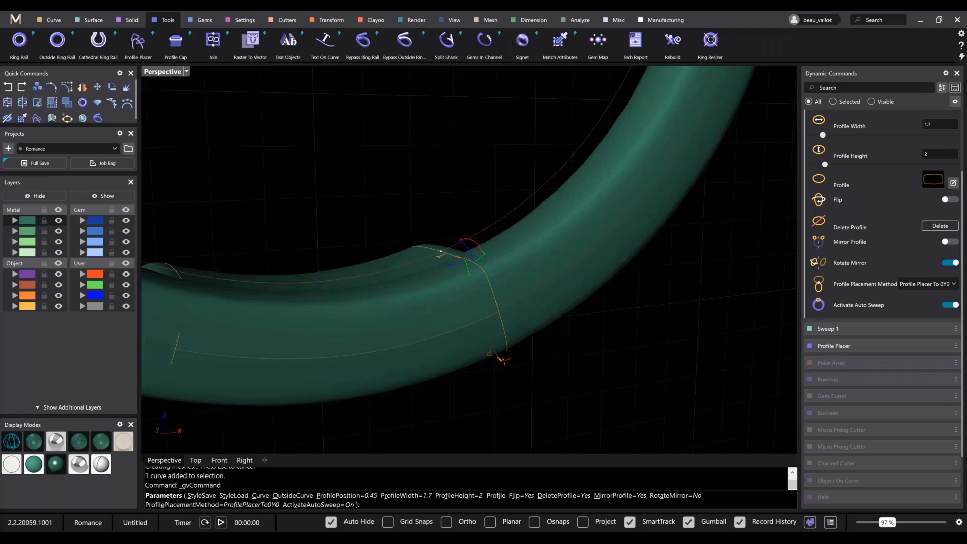
pyautogui.moveTo(496, 297); pyautogui.dragTo(418, 355, button='right')
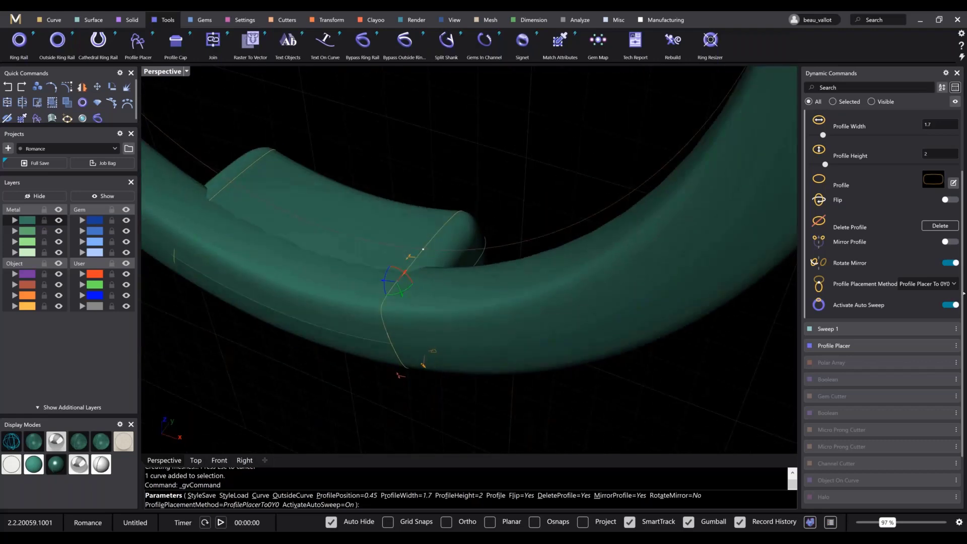
pyautogui.click(948, 305)
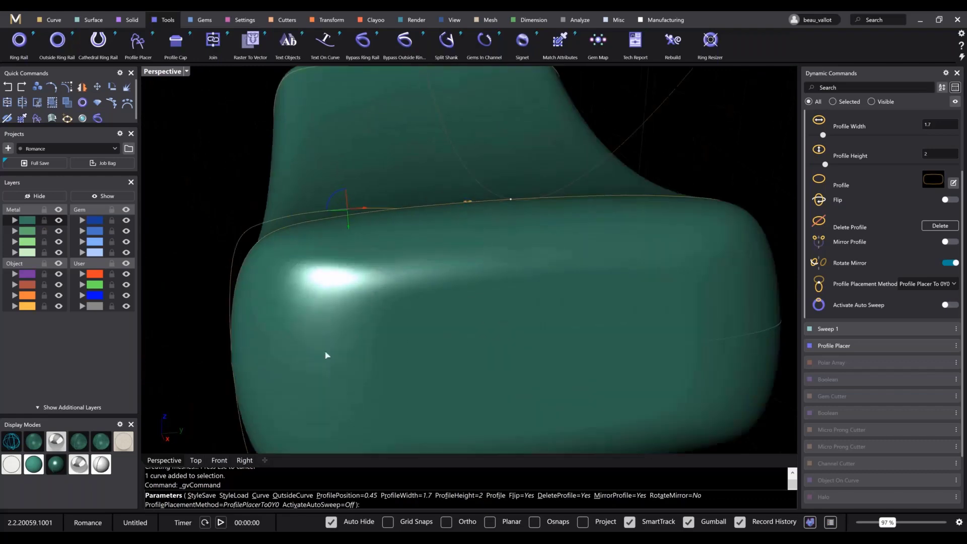
# Open the band profile for editing and pull its upper corner control points slightly inward
pyautogui.keyDown('shift'); pyautogui.moveTo(327, 354); pyautogui.dragTo(326, 302, button='right'); pyautogui.keyUp('shift')
pyautogui.scroll(-2, 325, 181)
pyautogui.keyDown('shift'); pyautogui.moveTo(325, 180); pyautogui.dragTo(321, 139, button='right'); pyautogui.keyUp('shift')
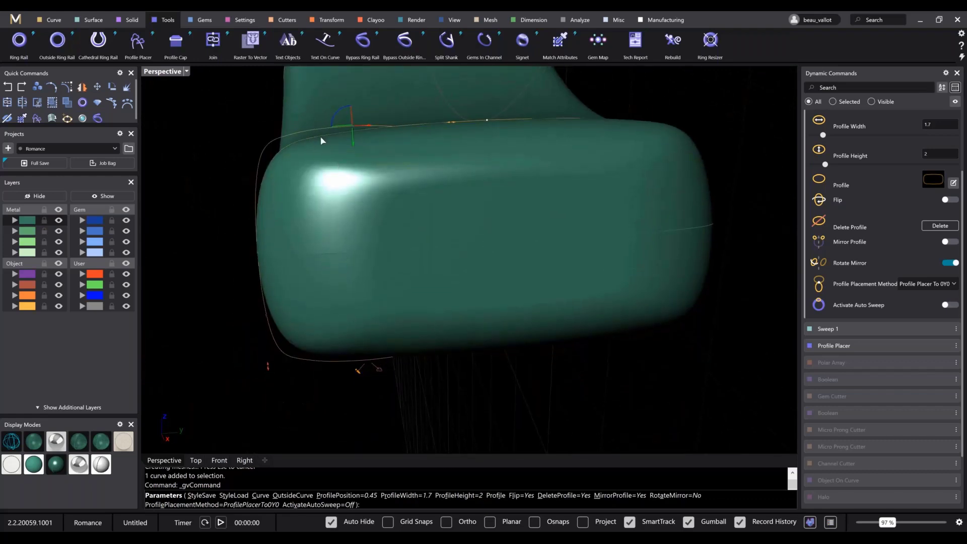
pyautogui.click(357, 373)
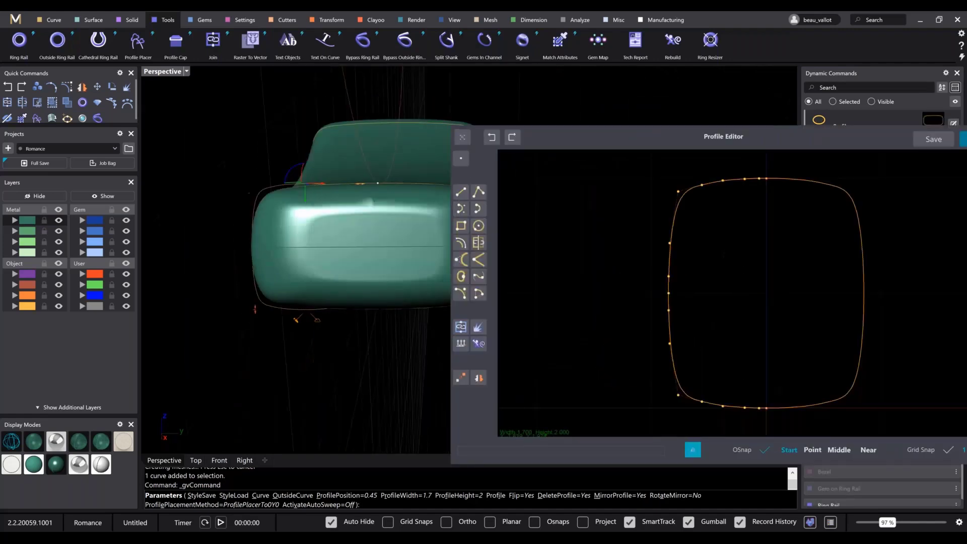
pyautogui.moveTo(657, 172); pyautogui.dragTo(713, 255)
pyautogui.moveTo(678, 190); pyautogui.dragTo(679, 193)
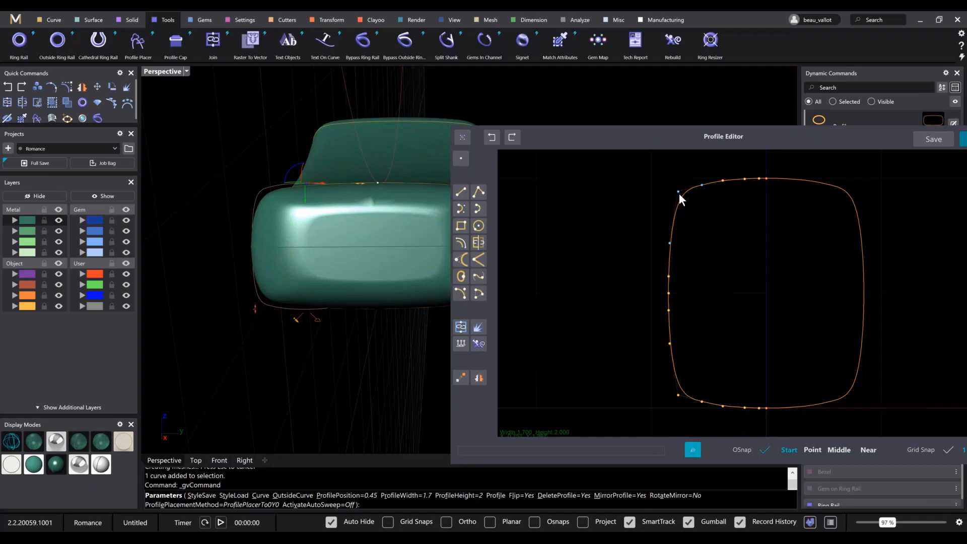
pyautogui.scroll(3, 278, 302)
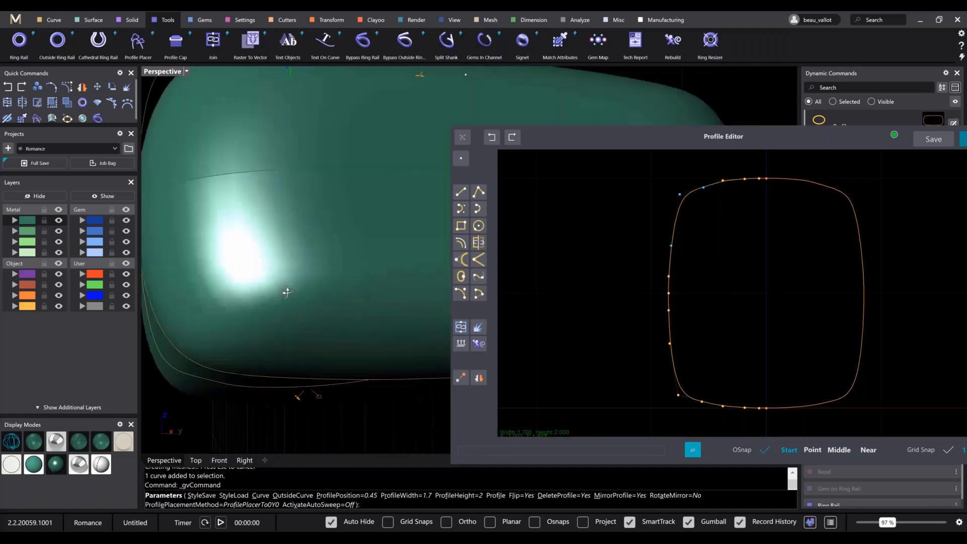
# Lower the control points along the profile's upper edge slightly, bringing the profile height to about 1.99
pyautogui.click(722, 180)
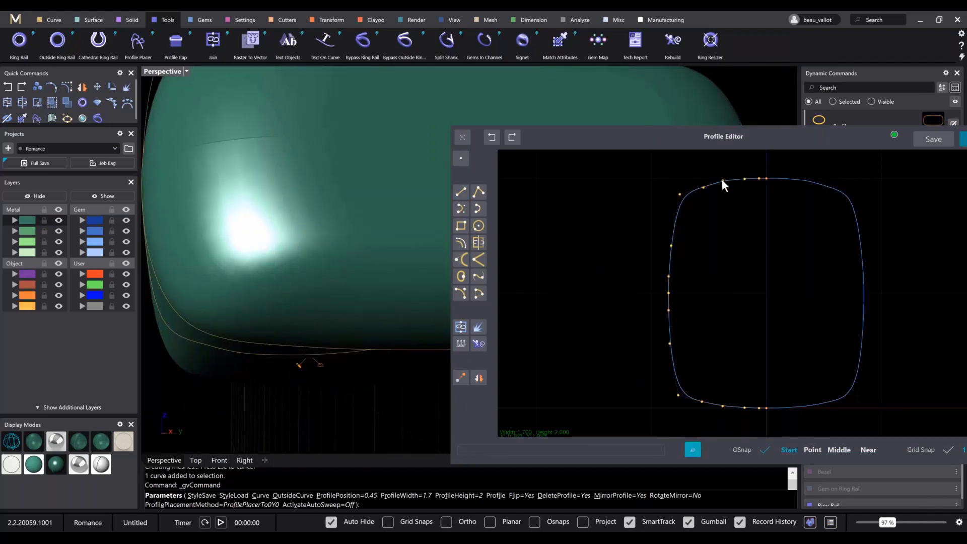
pyautogui.moveTo(709, 159); pyautogui.dragTo(753, 180)
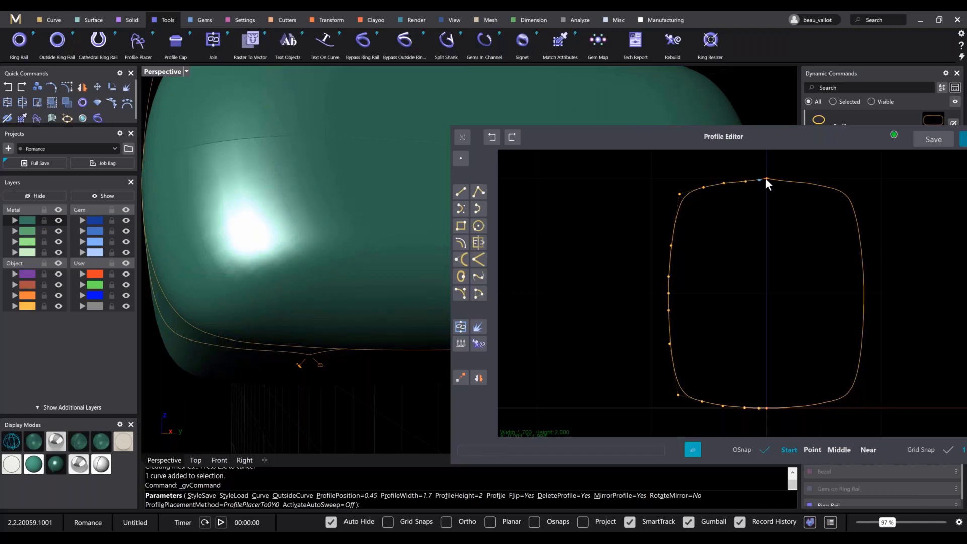
pyautogui.moveTo(765, 180); pyautogui.dragTo(766, 183)
pyautogui.moveTo(765, 182); pyautogui.dragTo(766, 180)
pyautogui.scroll(5, 770, 276)
pyautogui.scroll(-5, 755, 290)
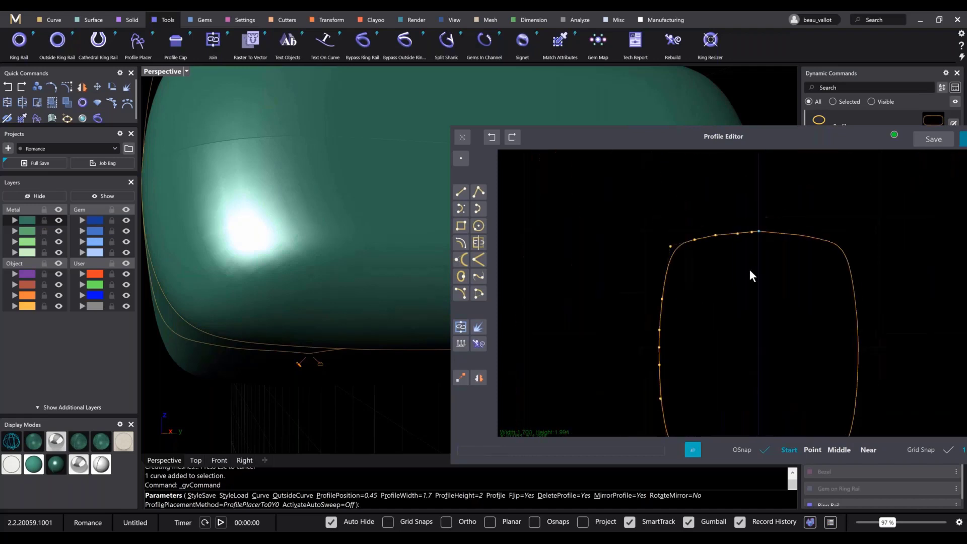
pyautogui.scroll(3, 749, 270)
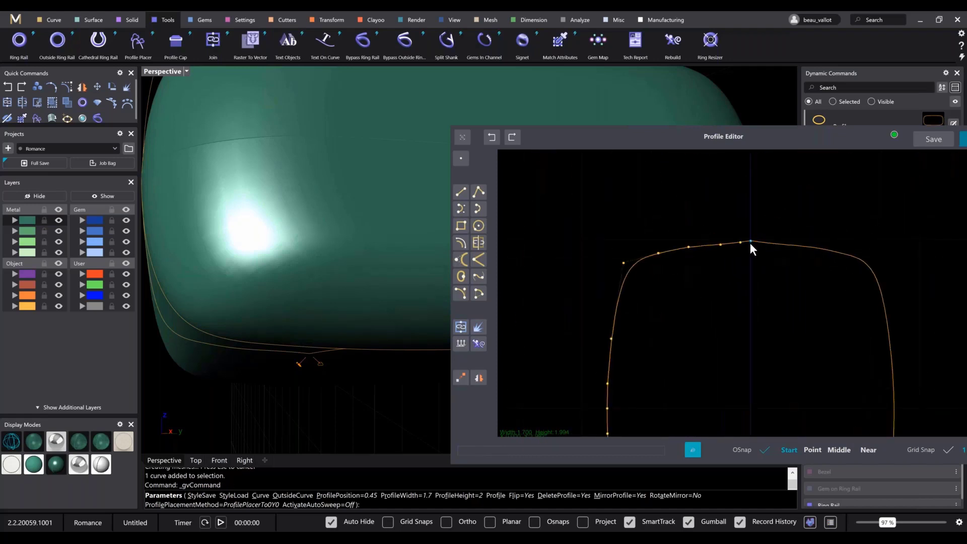
# Remove surplus control points from the profile's upper edge and reshape it into a smoother curve, about 1.95 high
pyautogui.click(750, 242)
pyautogui.click(739, 244)
pyautogui.click(735, 242)
pyautogui.click(717, 245)
pyautogui.moveTo(696, 204); pyautogui.dragTo(630, 280)
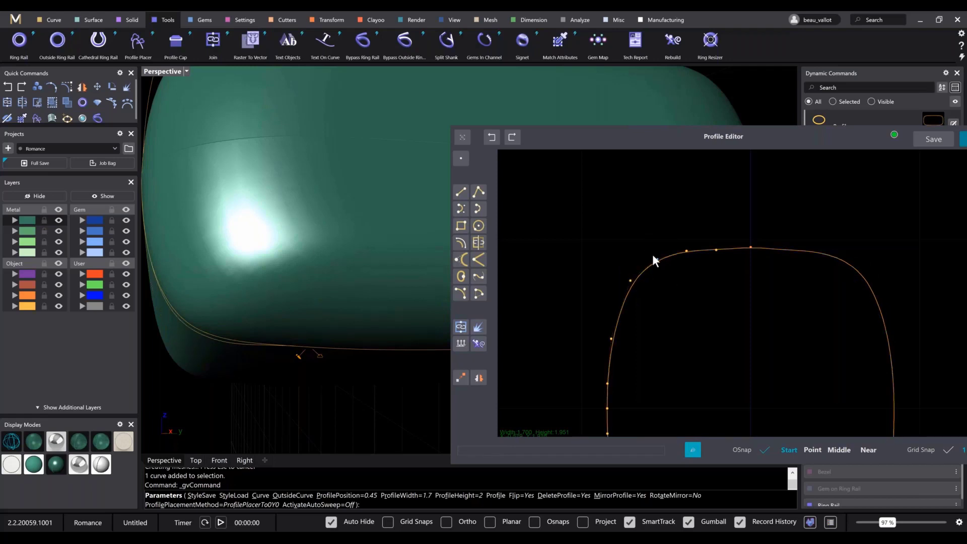
pyautogui.moveTo(657, 260); pyautogui.dragTo(660, 263)
pyautogui.press('Delete')
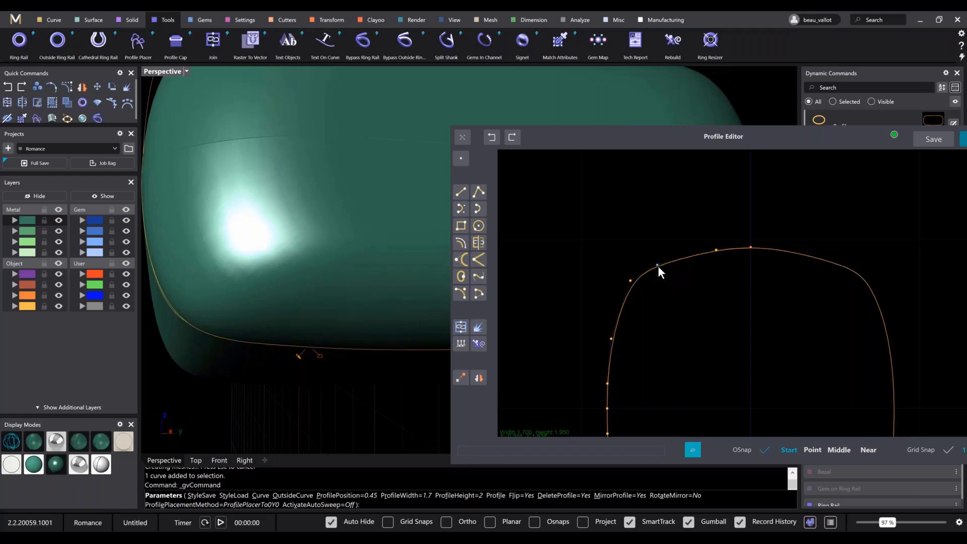
pyautogui.moveTo(657, 265); pyautogui.dragTo(663, 259)
# Round the profile's lower corner by raising its corner control point and nudging the adjacent side point inward
pyautogui.scroll(-3, 590, 265)
pyautogui.moveTo(337, 242); pyautogui.dragTo(373, 264, button='right')
pyautogui.scroll(-6, 335, 240)
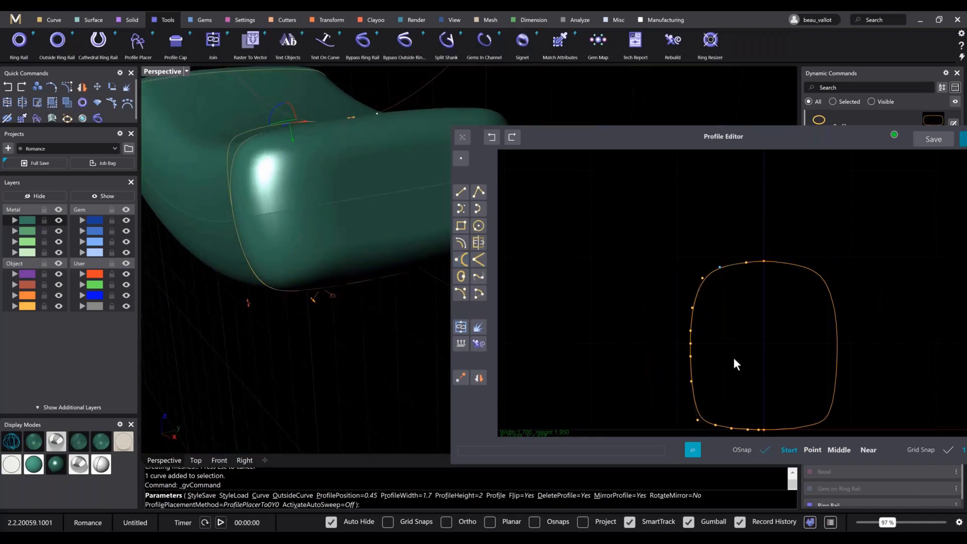
pyautogui.scroll(-2, 733, 358)
pyautogui.scroll(8, 744, 297)
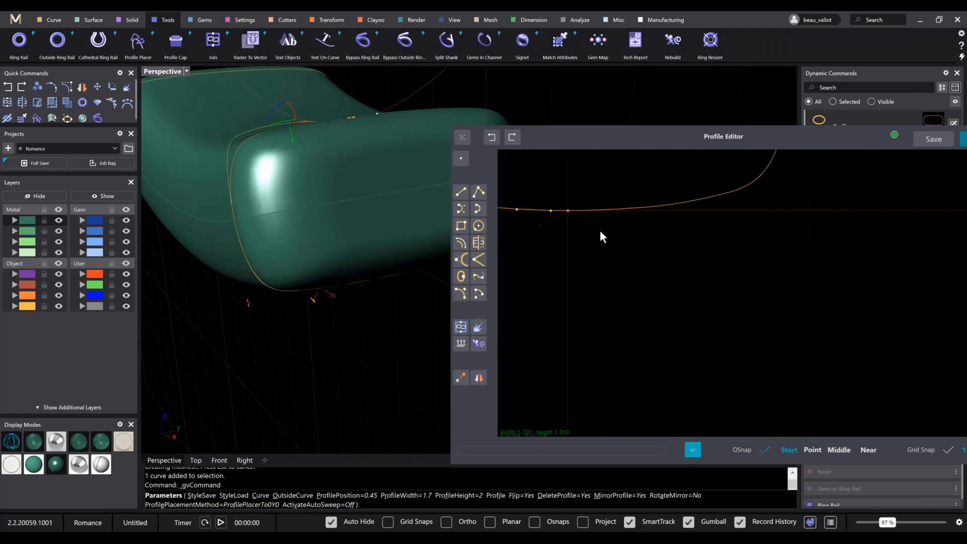
pyautogui.moveTo(605, 221); pyautogui.dragTo(728, 287, button='right')
pyautogui.moveTo(566, 211); pyautogui.dragTo(648, 251, button='right')
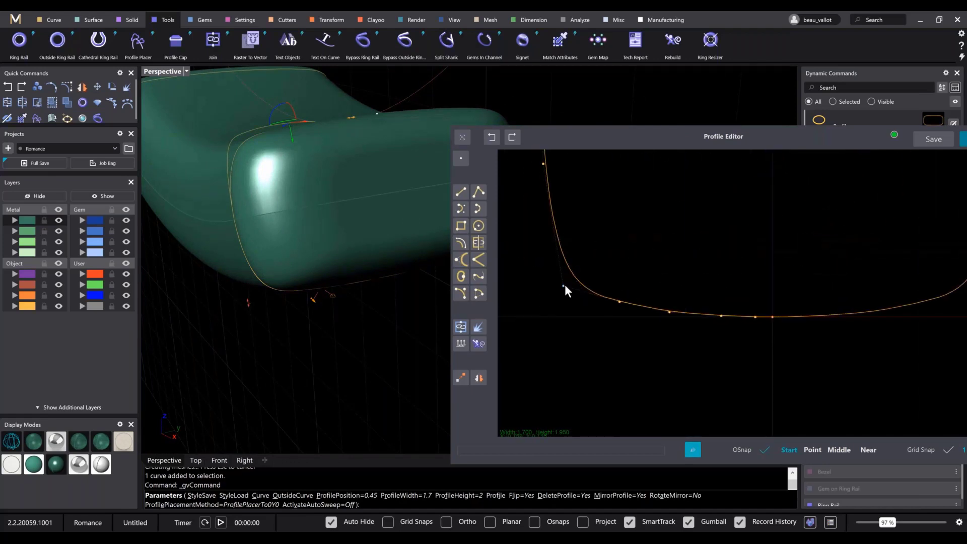
pyautogui.moveTo(564, 285); pyautogui.dragTo(563, 223)
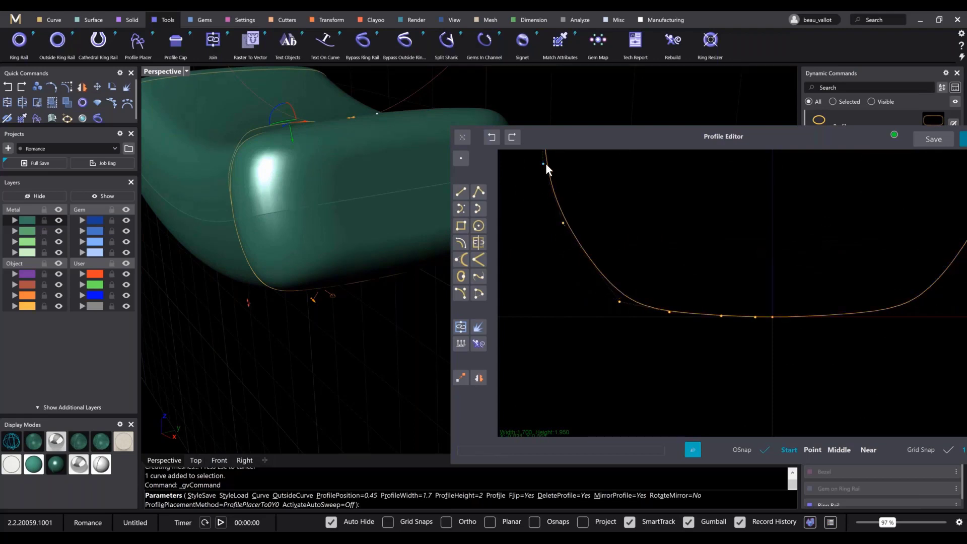
pyautogui.moveTo(546, 163); pyautogui.dragTo(552, 162)
# Raise the profile's bottom-edge control points to reduce its height to about 1.89, and accept the edited profile
pyautogui.moveTo(625, 228); pyautogui.dragTo(616, 266, button='right')
pyautogui.moveTo(641, 371); pyautogui.dragTo(775, 336)
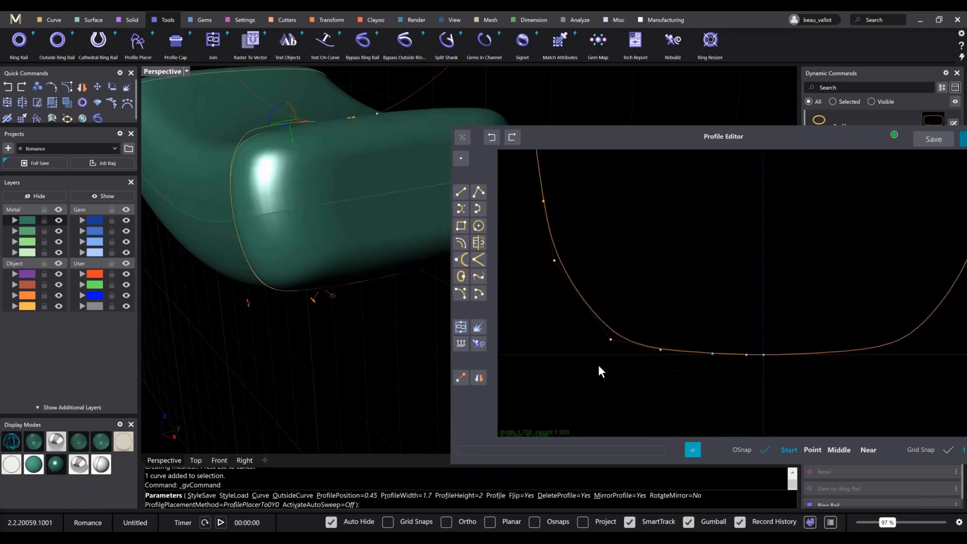
pyautogui.moveTo(585, 366); pyautogui.dragTo(814, 306)
pyautogui.moveTo(762, 353); pyautogui.dragTo(760, 336)
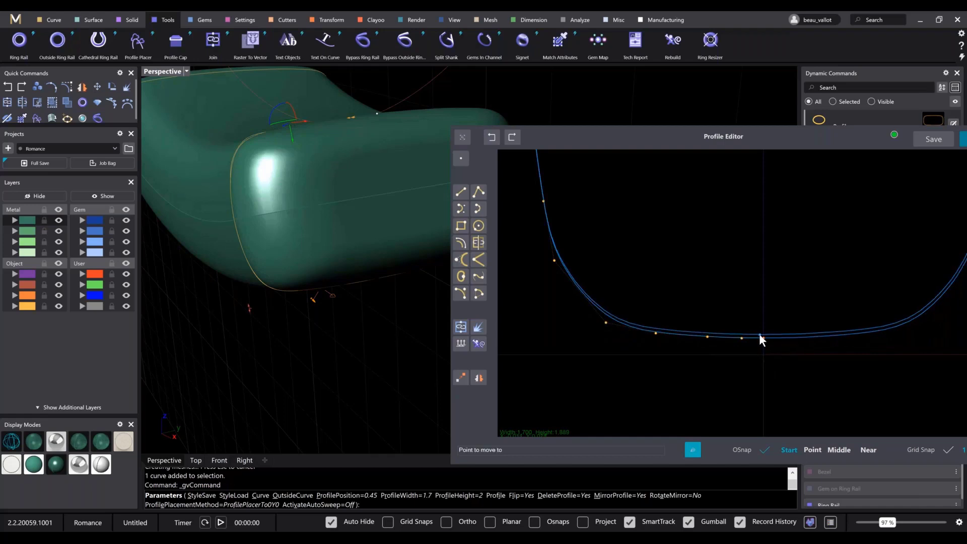
pyautogui.scroll(-5, 365, 282)
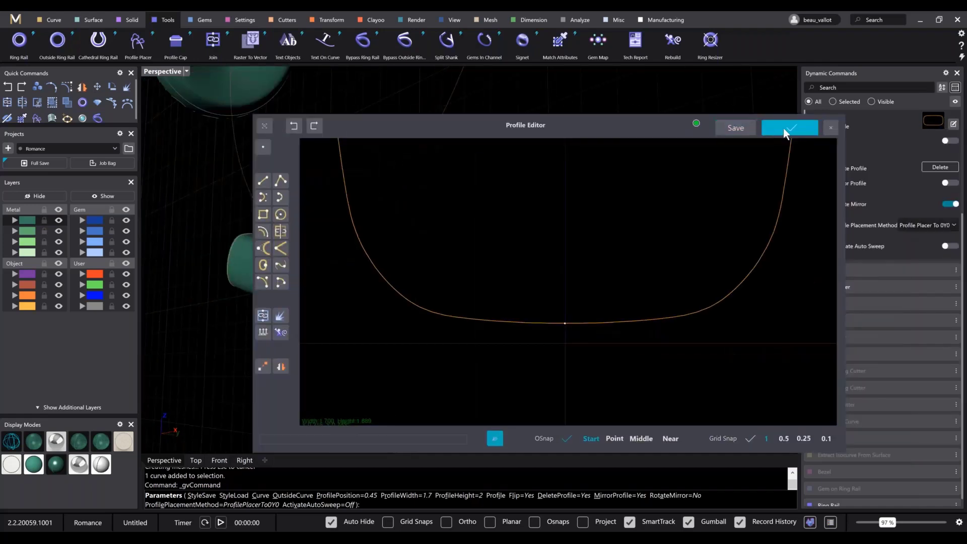
pyautogui.click(783, 127)
# Place another edited profile up the rail at position about 0.27, beside the outer head, and activate auto sweep
pyautogui.moveTo(427, 257); pyautogui.dragTo(524, 292, button='right')
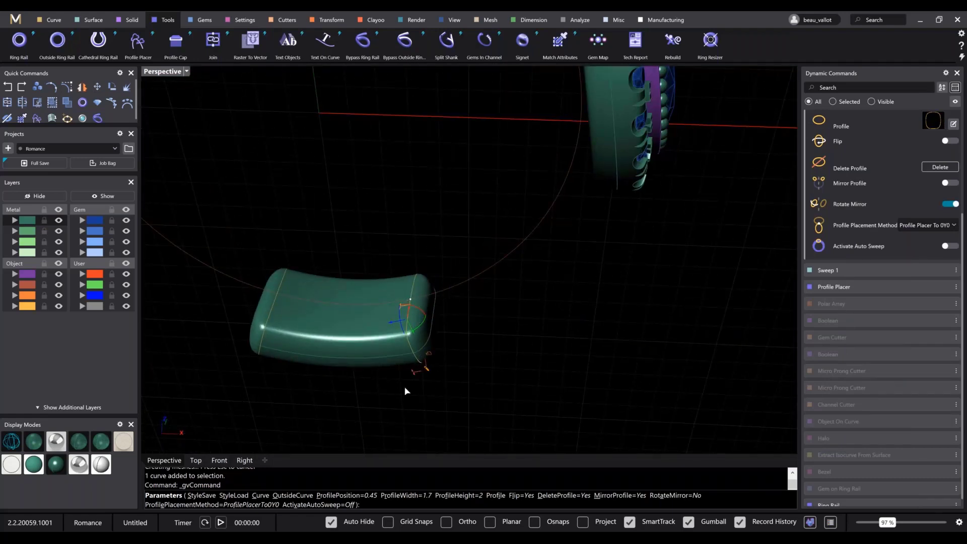
pyautogui.moveTo(448, 282); pyautogui.dragTo(434, 260, button='right')
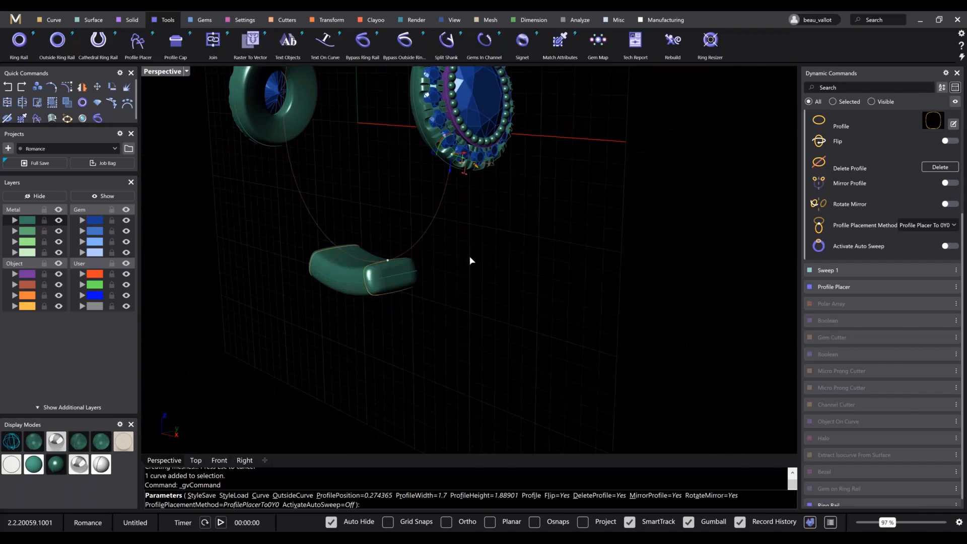
pyautogui.click(950, 247)
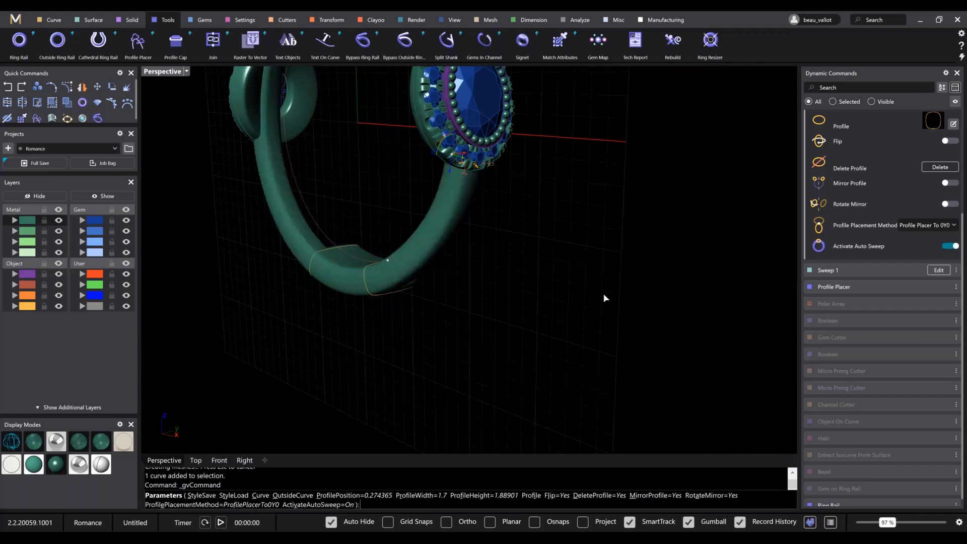
pyautogui.moveTo(604, 298); pyautogui.dragTo(423, 227, button='right')
pyautogui.scroll(8, 430, 228)
pyautogui.scroll(-8, 486, 282)
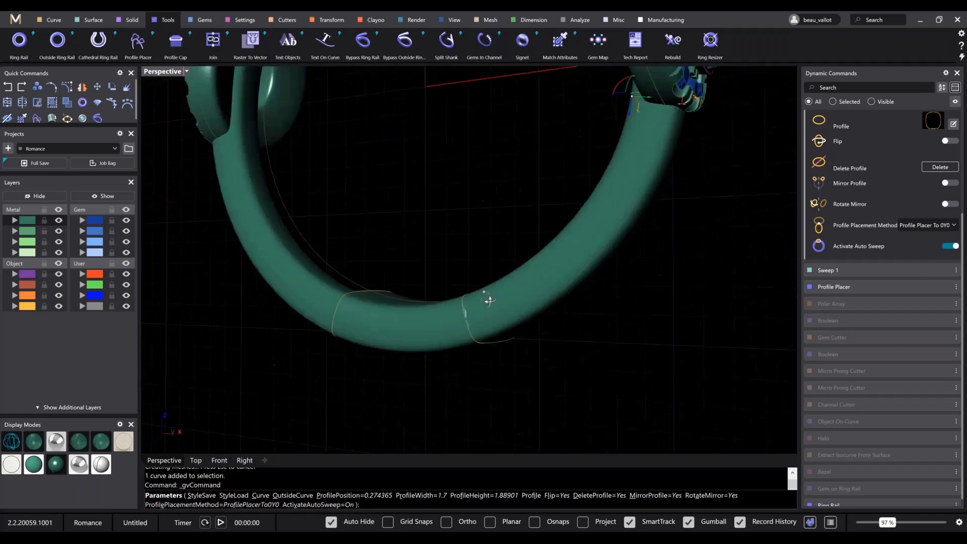
# Deactivate auto sweep for the placed profiles and bring the profile at the back segment's end into close view
pyautogui.click(950, 246)
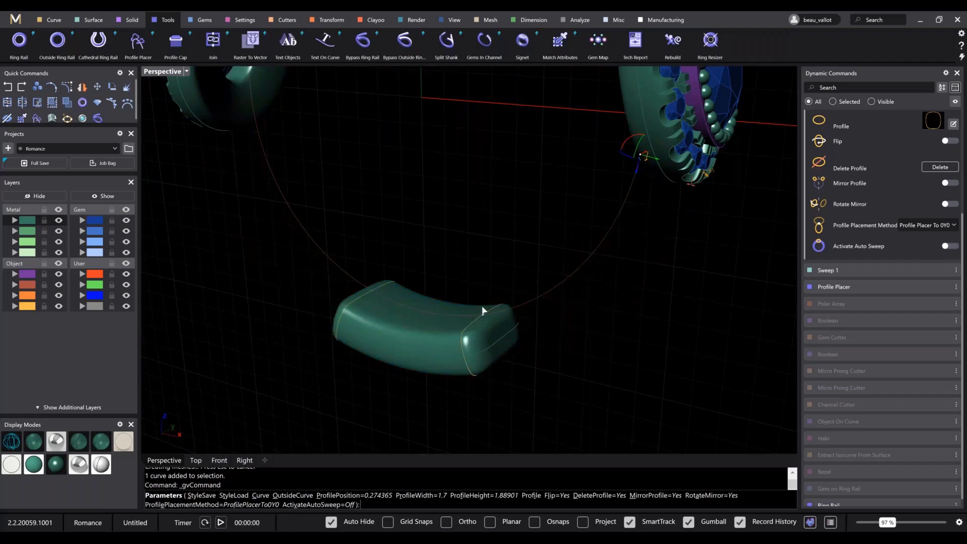
pyautogui.moveTo(611, 334); pyautogui.dragTo(521, 346, button='right')
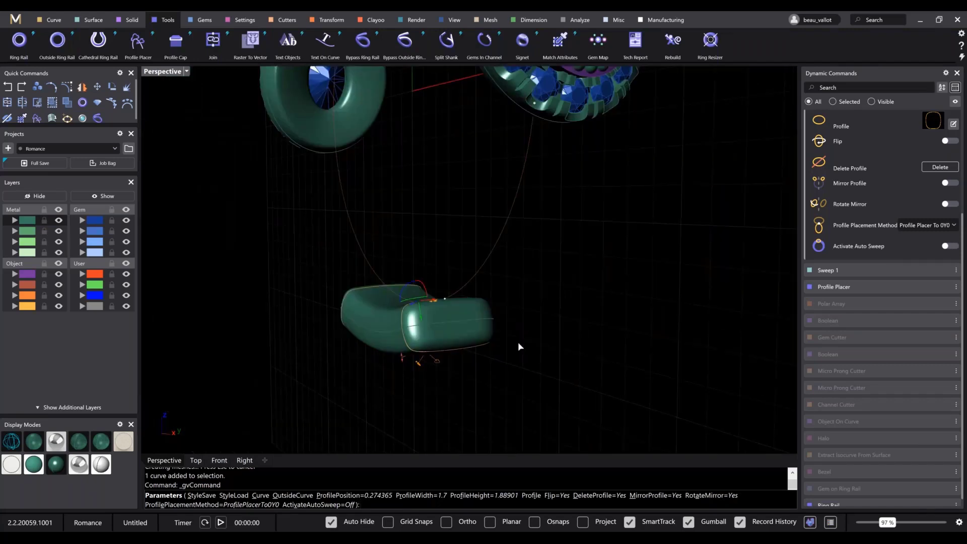
pyautogui.scroll(5, 423, 365)
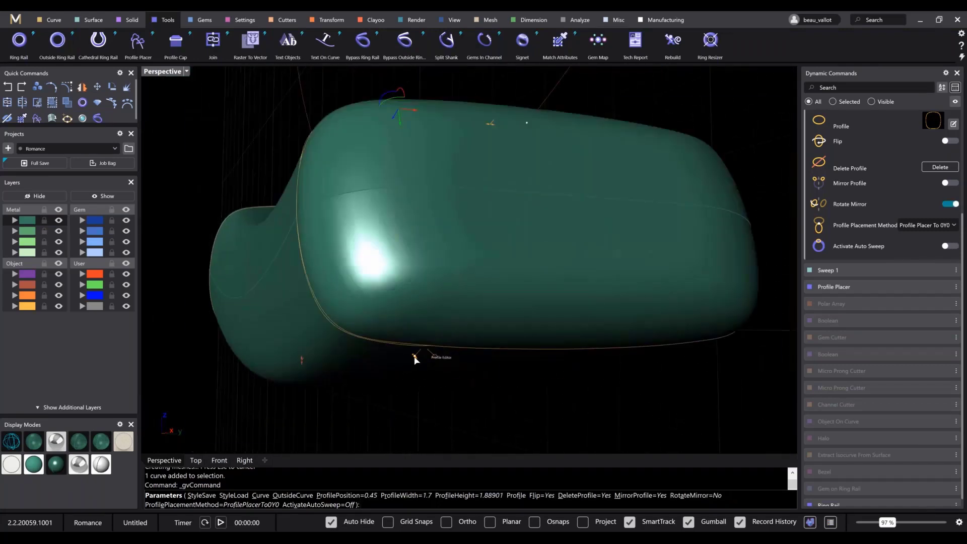
# Edit the profile at position 0.45, lowering its top-edge control points to a height of about 1.88 and nudging its upper corner point
pyautogui.click(415, 358)
pyautogui.moveTo(449, 114); pyautogui.dragTo(750, 183)
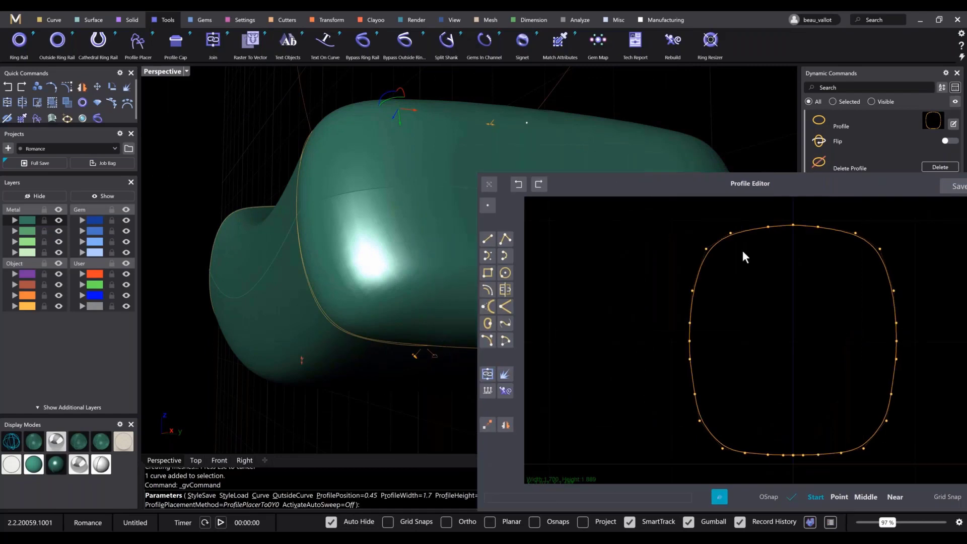
pyautogui.moveTo(692, 210); pyautogui.dragTo(792, 225)
pyautogui.moveTo(688, 442); pyautogui.dragTo(709, 393)
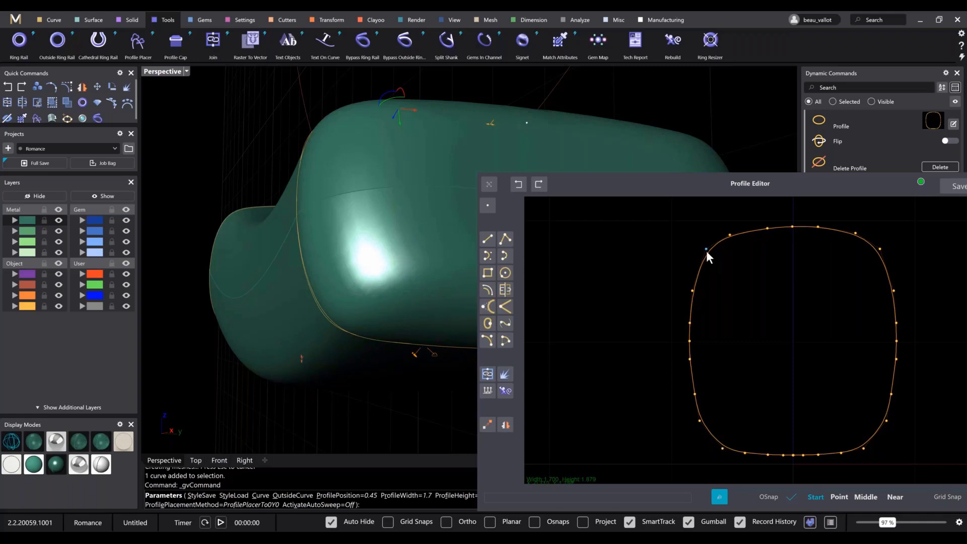
pyautogui.moveTo(706, 250); pyautogui.dragTo(707, 253)
pyautogui.moveTo(313, 174); pyautogui.dragTo(313, 227, button='right')
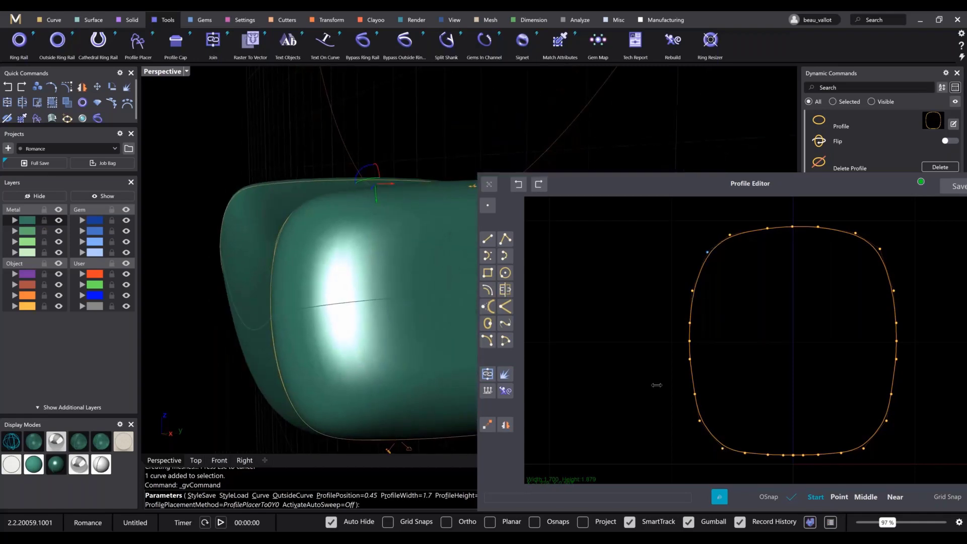
# Nudge the lower corner control point on one side of the profile inward and accept the edited profile
pyautogui.click(684, 401)
pyautogui.click(698, 419)
pyautogui.click(701, 421)
pyautogui.click(702, 421)
pyautogui.moveTo(830, 193); pyautogui.dragTo(602, 175)
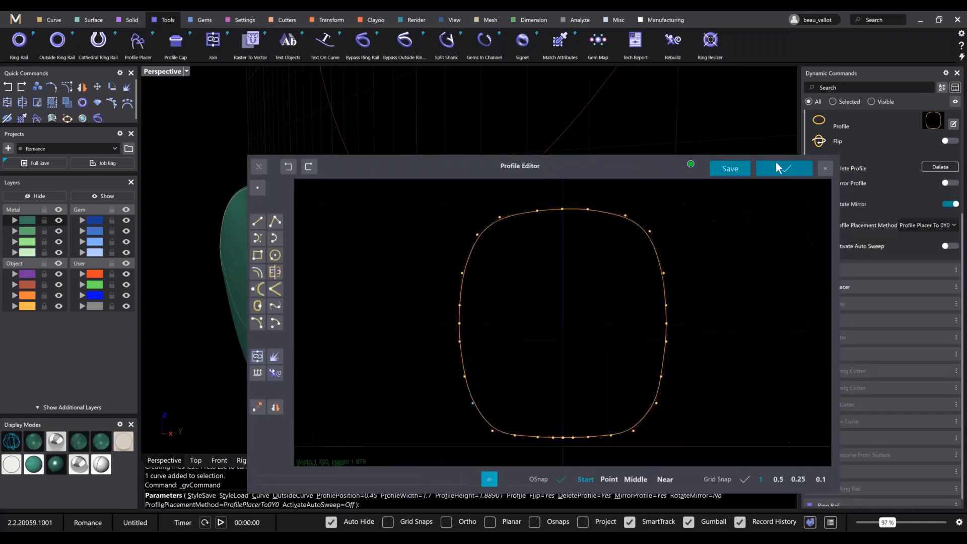
pyautogui.click(775, 162)
# Finish the profile placement and hide the solid back segment to expose the profile curves at its ends
pyautogui.scroll(-10, 654, 224)
pyautogui.moveTo(665, 232); pyautogui.dragTo(466, 283, button='right')
pyautogui.rightClick(618, 233)
pyautogui.click(465, 283)
pyautogui.click(54, 202)
pyautogui.moveTo(353, 282); pyautogui.dragTo(472, 293, button='right')
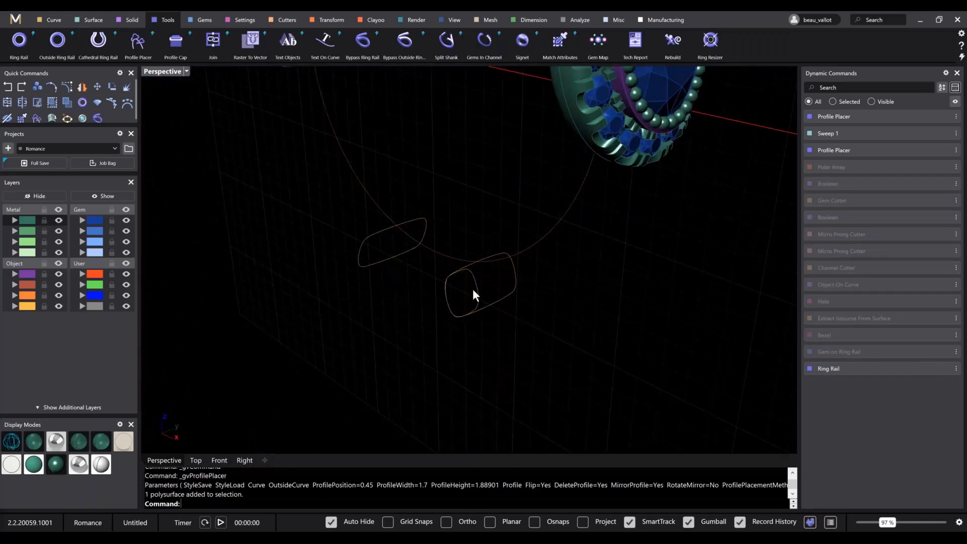
pyautogui.click(475, 289)
pyautogui.moveTo(620, 324); pyautogui.dragTo(584, 340, button='right')
pyautogui.scroll(-4, 552, 371)
pyautogui.press('Escape')
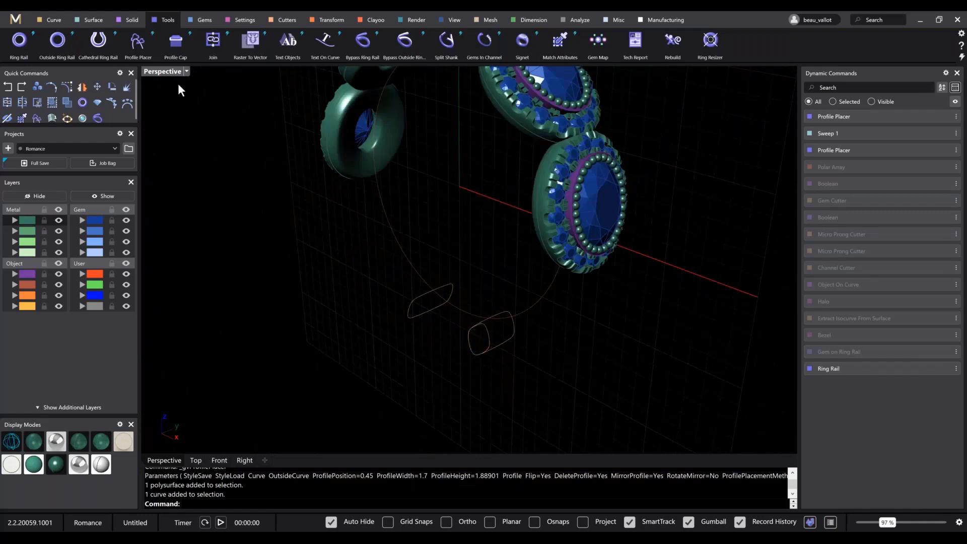
# Sweep a side band along the ring rail with Sweep 1, using the small profiles at the back segment and the outer head
pyautogui.click(94, 20)
pyautogui.click(130, 41)
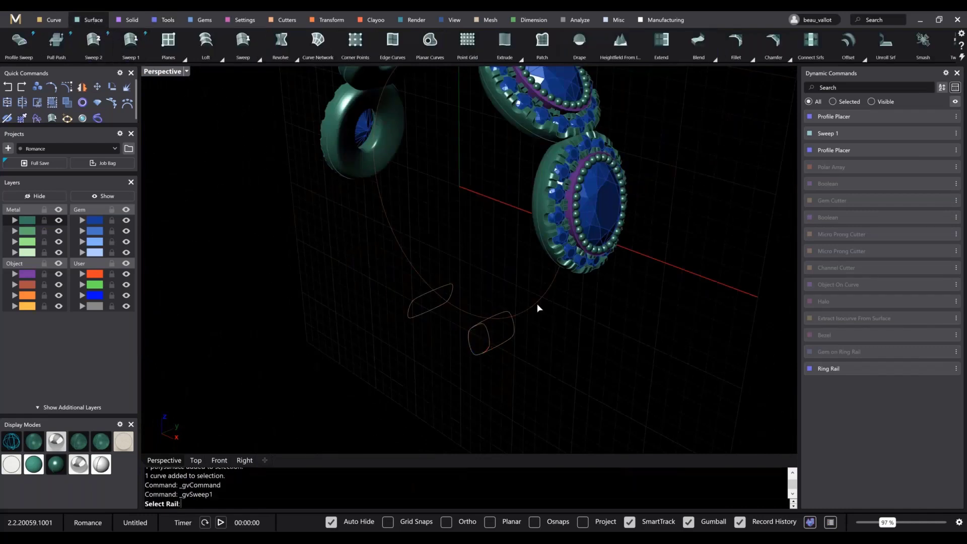
pyautogui.click(537, 308)
pyautogui.click(489, 344)
pyautogui.moveTo(583, 339); pyautogui.dragTo(551, 308, button='right')
pyautogui.press('Return')
pyautogui.press('Return')
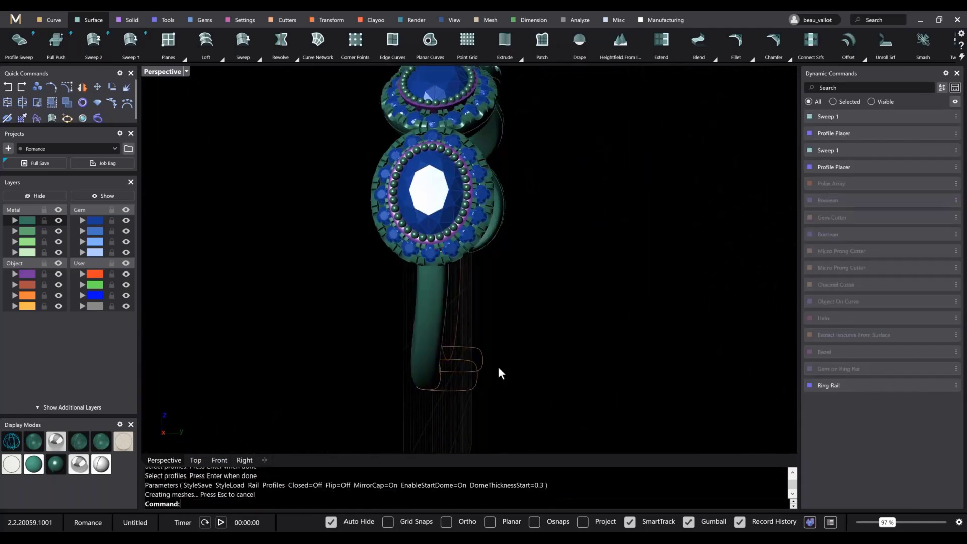
# Show the hidden back segment again and view the new side band from both sides
pyautogui.moveTo(498, 370); pyautogui.dragTo(563, 363, button='right')
pyautogui.click(105, 197)
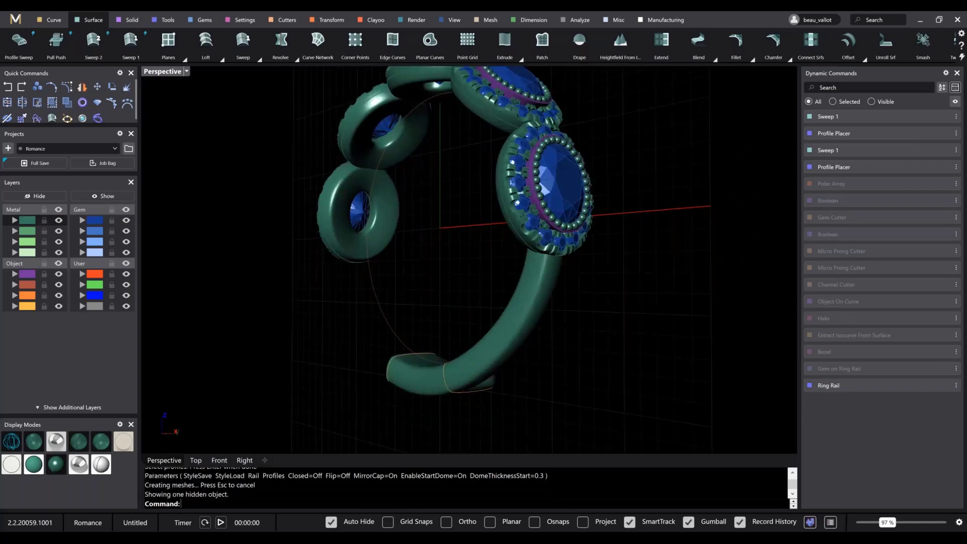
pyautogui.moveTo(503, 302); pyautogui.dragTo(559, 242, button='right')
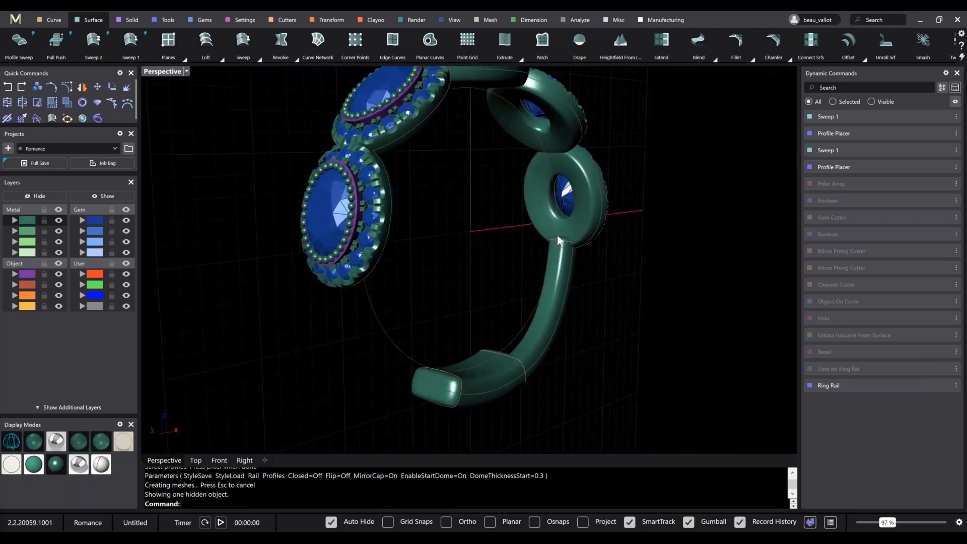
pyautogui.moveTo(671, 288); pyautogui.dragTo(586, 283, button='right')
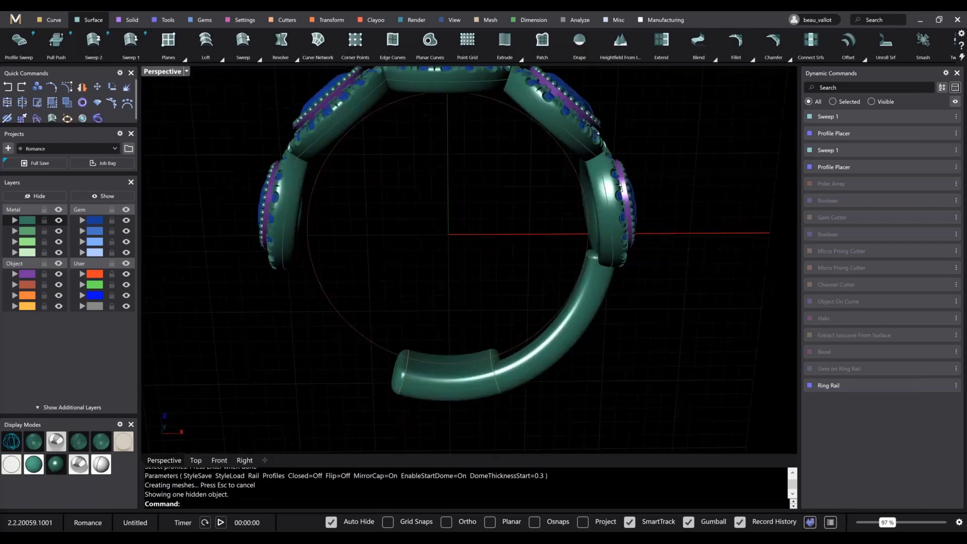
# Reopen the side band's Profile Placer and set the height of the profile beside the outer head to 1.8
pyautogui.click(937, 134)
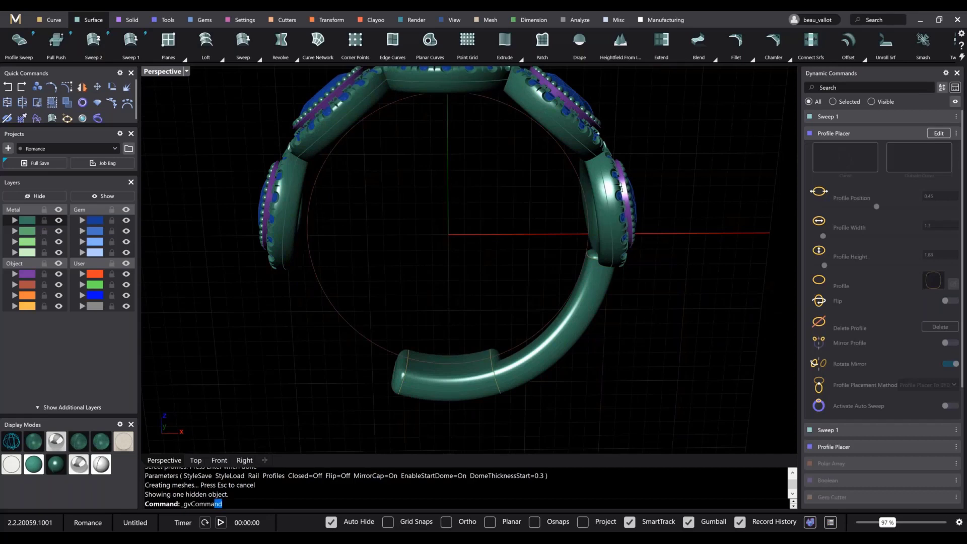
pyautogui.click(586, 257)
pyautogui.moveTo(615, 259); pyautogui.dragTo(518, 281, button='right')
pyautogui.moveTo(518, 277); pyautogui.dragTo(499, 279)
pyautogui.moveTo(613, 326); pyautogui.dragTo(521, 304, button='right')
pyautogui.scroll(3, 406, 216)
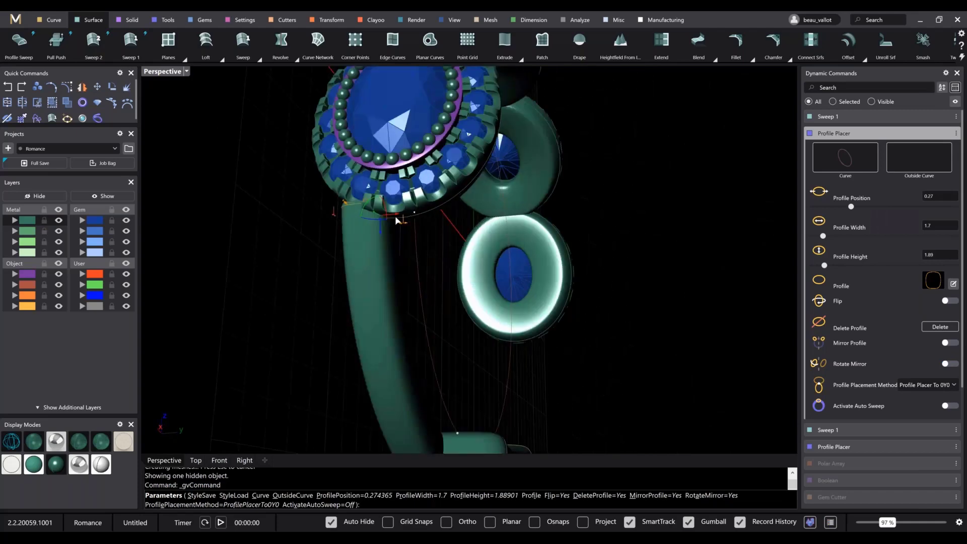
pyautogui.moveTo(395, 215); pyautogui.dragTo(385, 216)
pyautogui.moveTo(436, 274); pyautogui.dragTo(302, 174, button='right')
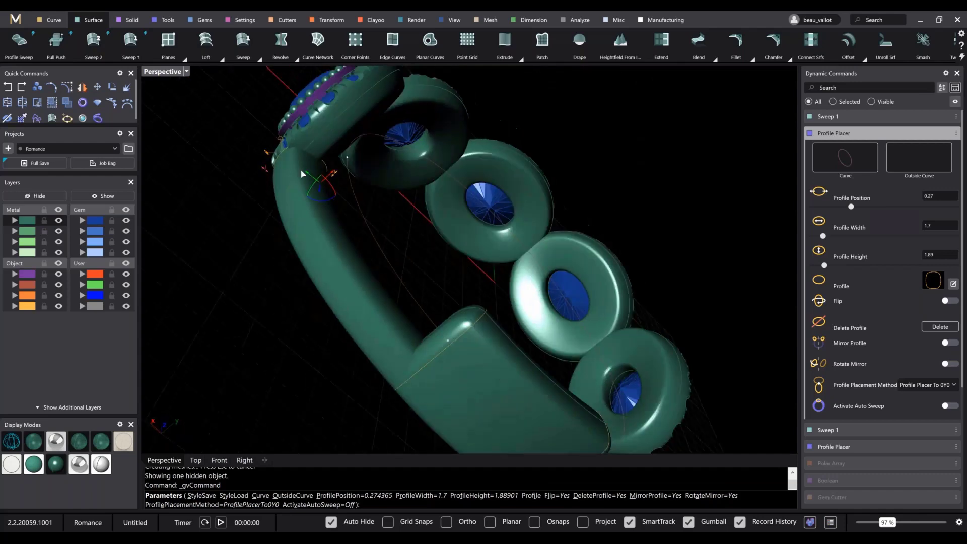
pyautogui.moveTo(265, 172); pyautogui.dragTo(328, 171)
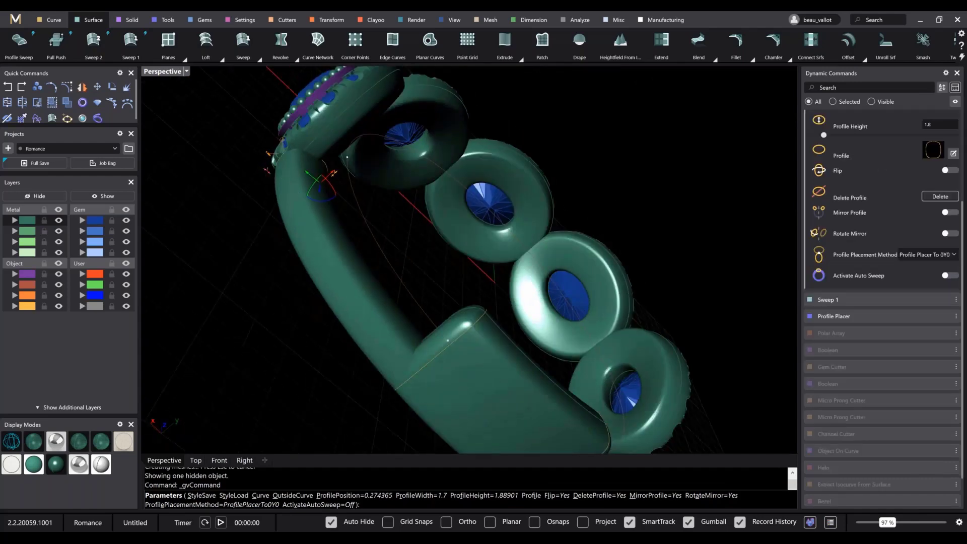
# Move the profile beside the outer head to position 0.258 along the rail and accept the change
pyautogui.moveTo(332, 176); pyautogui.dragTo(332, 226, button='right')
pyautogui.moveTo(336, 197); pyautogui.dragTo(338, 189)
pyautogui.moveTo(339, 190); pyautogui.dragTo(433, 277, button='right')
pyautogui.rightClick(405, 243)
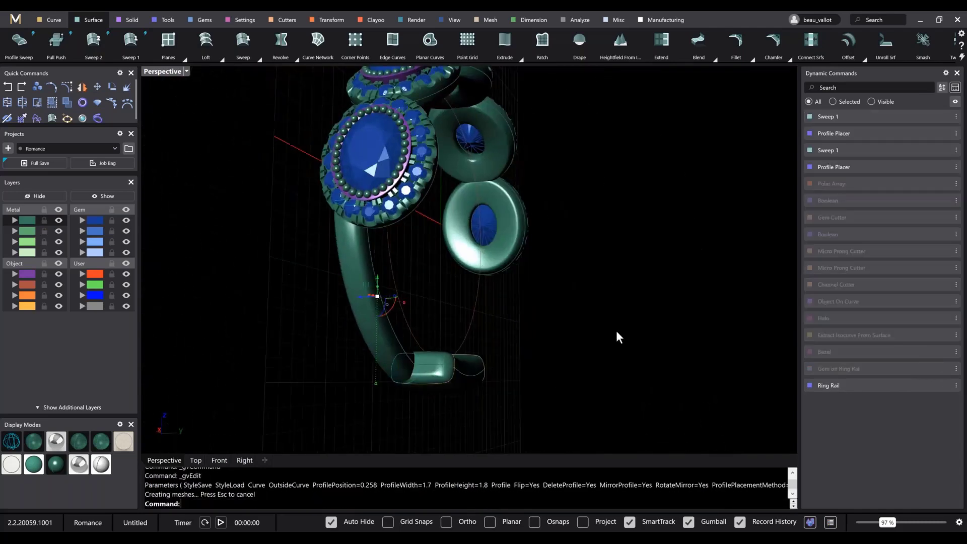
# Mirror the swept side band across both X and Y with the Multi option on, giving two open bands on each side
pyautogui.click(378, 309)
pyautogui.moveTo(423, 331); pyautogui.dragTo(544, 241, button='right')
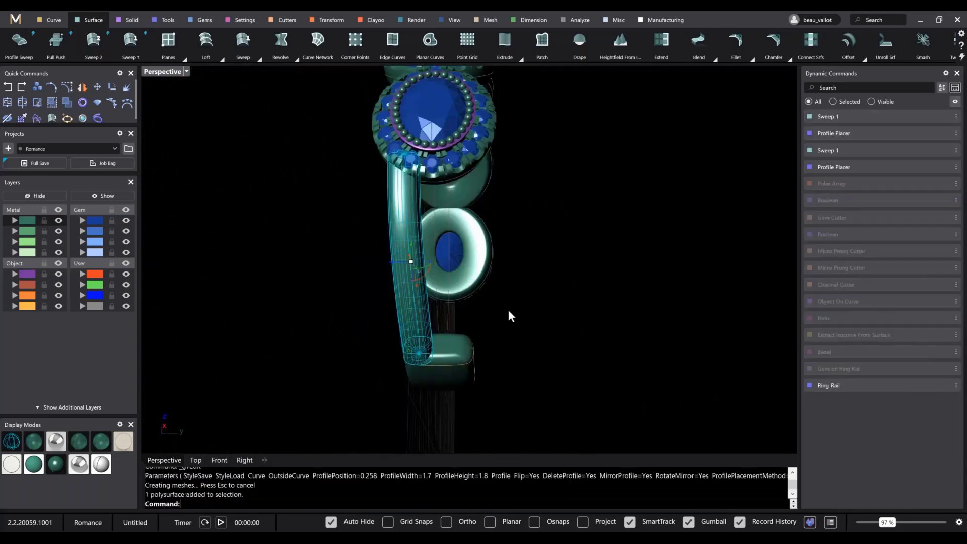
pyautogui.moveTo(511, 315); pyautogui.dragTo(427, 282, button='right')
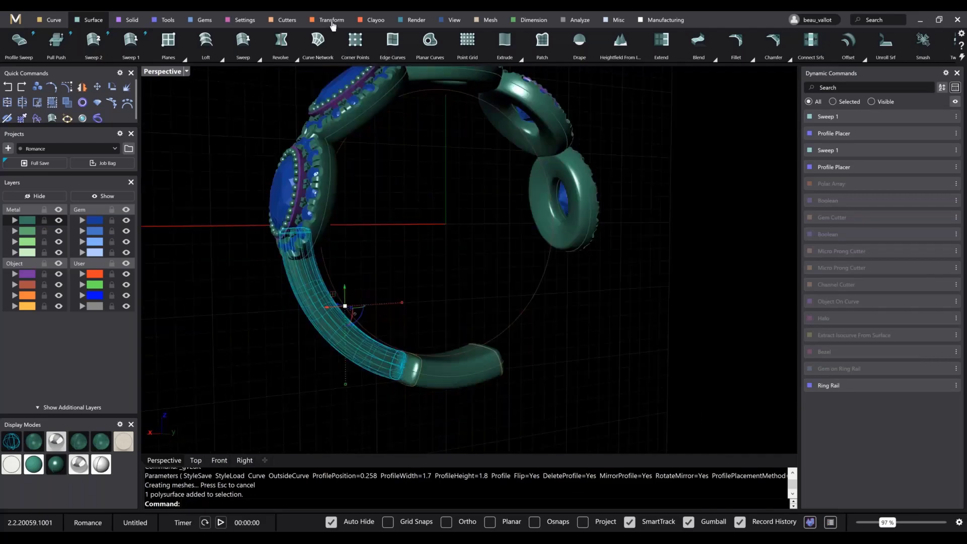
pyautogui.click(331, 21)
pyautogui.click(168, 42)
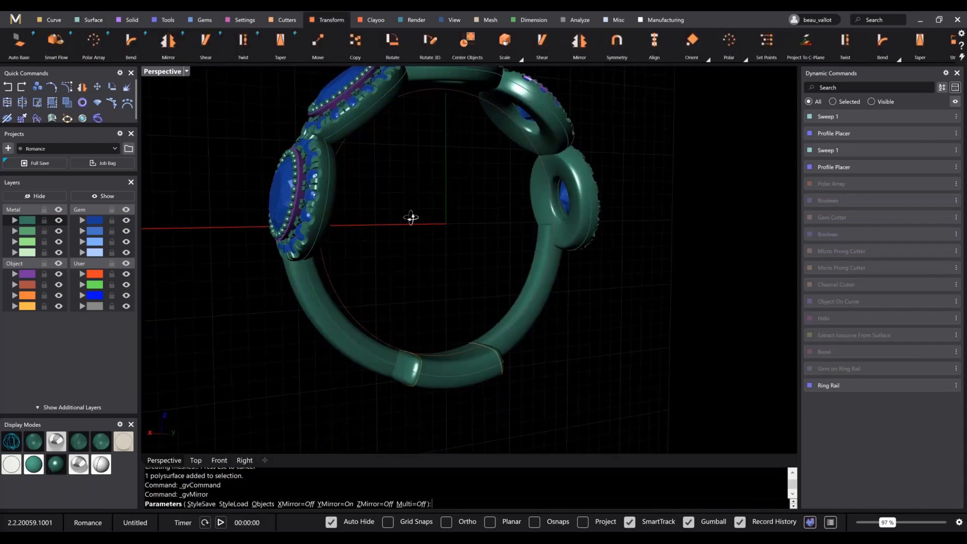
pyautogui.moveTo(410, 217); pyautogui.dragTo(481, 285, button='right')
pyautogui.moveTo(479, 350); pyautogui.dragTo(430, 382, button='right')
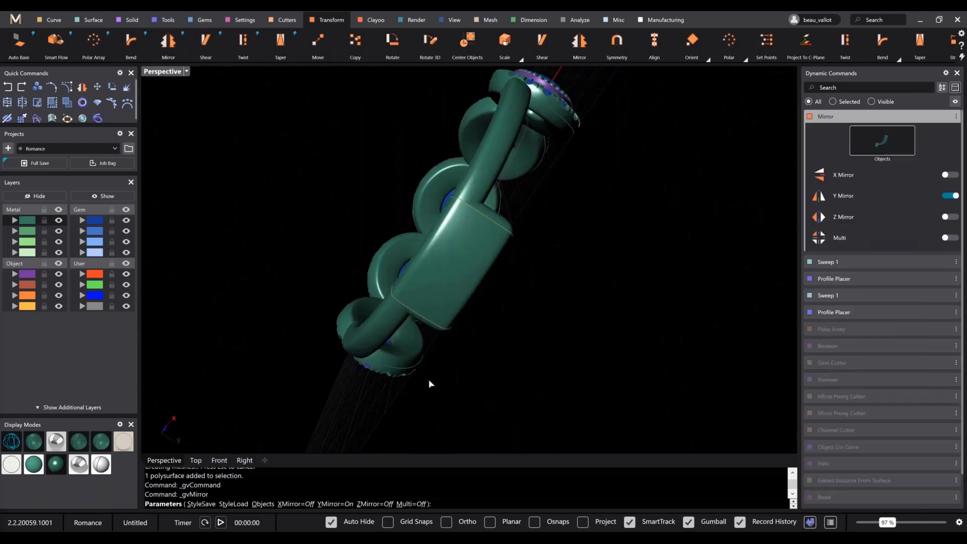
pyautogui.click(945, 175)
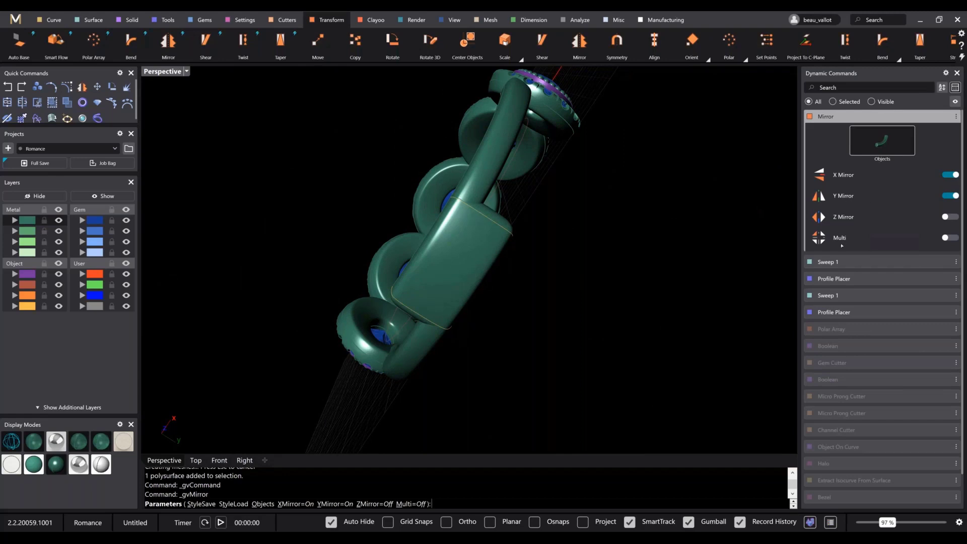
pyautogui.click(947, 238)
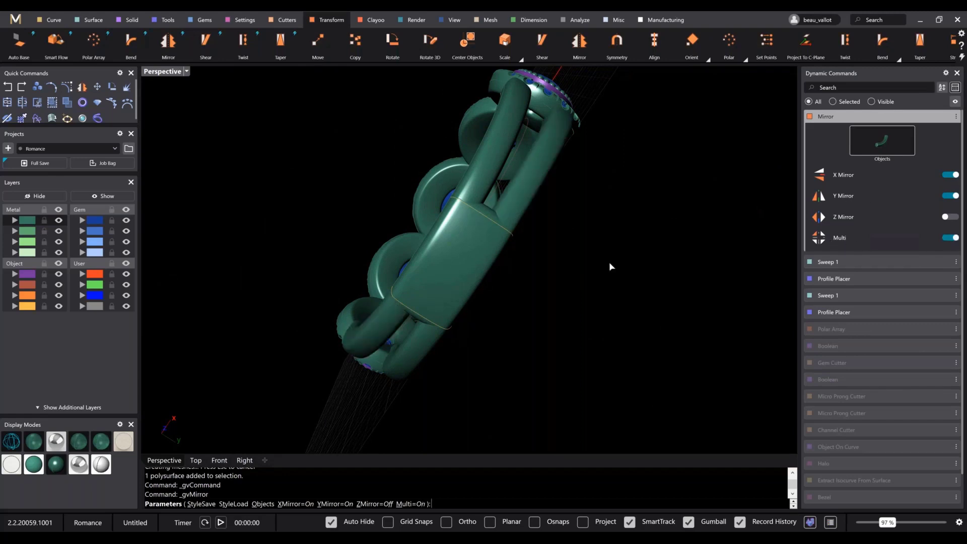
pyautogui.moveTo(608, 262); pyautogui.dragTo(579, 222, button='right')
pyautogui.rightClick(617, 256)
pyautogui.scroll(-4, 445, 130)
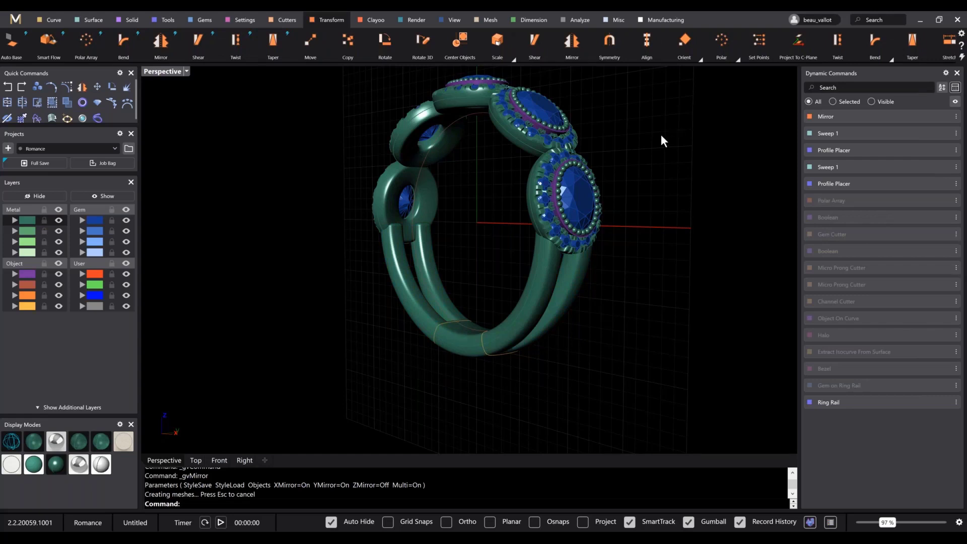
# Examine the ring from all sides, including the heads' inner faces against the rail and the bands' joins to the heads and back segment
pyautogui.moveTo(661, 134); pyautogui.dragTo(457, 101, button='right')
pyautogui.scroll(5, 382, 112)
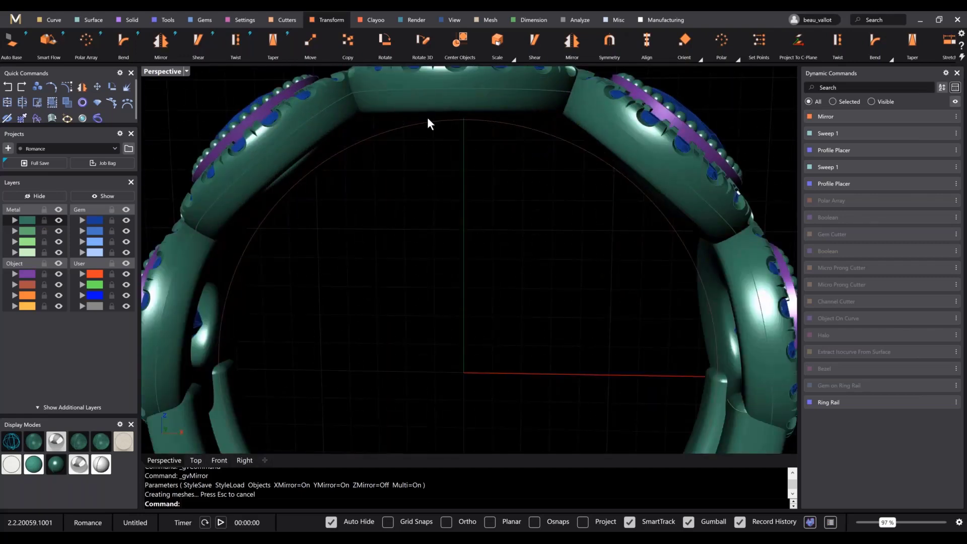
pyautogui.scroll(-5, 427, 117)
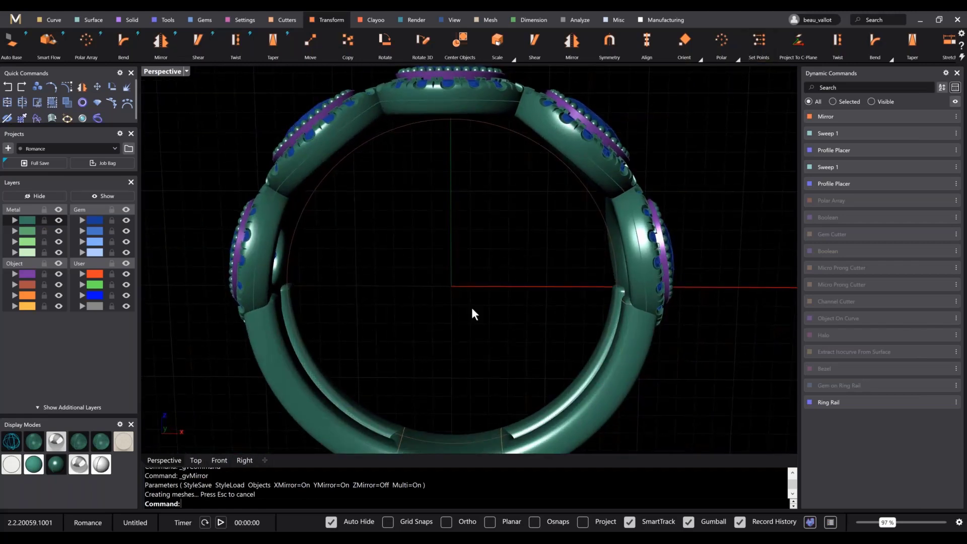
pyautogui.scroll(-3, 376, 242)
pyautogui.moveTo(375, 241)
pyautogui.mouseDown(button='right')
pyautogui.moveTo(373, 272)
pyautogui.moveTo(375, 238)
pyautogui.mouseUp(button='right')
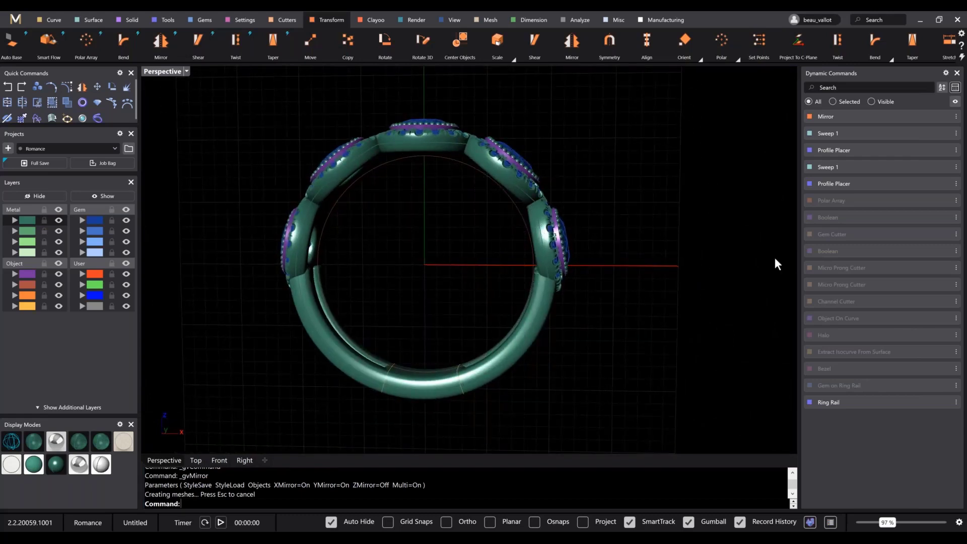
pyautogui.moveTo(541, 163); pyautogui.dragTo(640, 346, button='right')
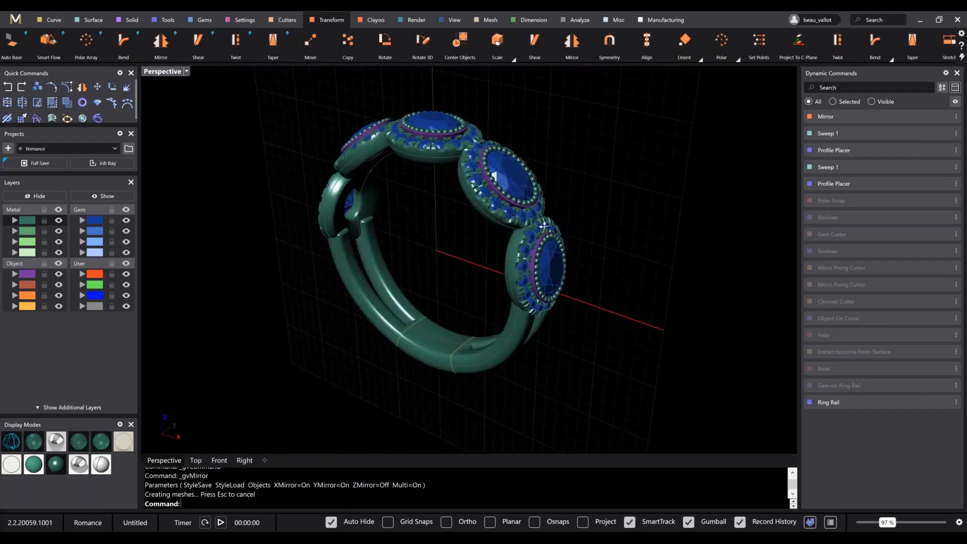
pyautogui.moveTo(535, 223); pyautogui.dragTo(486, 241, button='right')
pyautogui.scroll(10, 486, 241)
pyautogui.moveTo(587, 264); pyautogui.dragTo(503, 367, button='right')
pyautogui.scroll(-10, 503, 367)
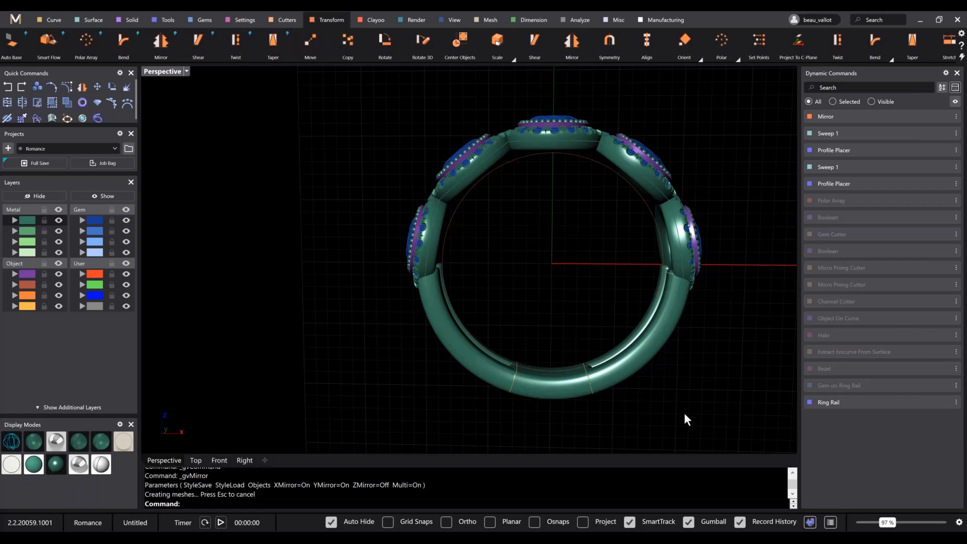
pyautogui.moveTo(667, 288); pyautogui.dragTo(348, 197, button='right')
pyautogui.scroll(3, 449, 237)
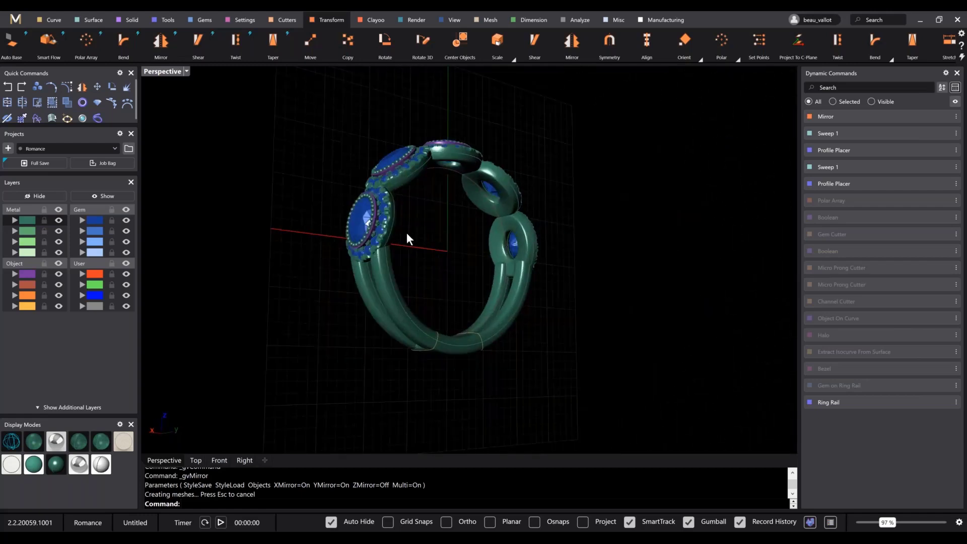
pyautogui.scroll(-8, 407, 232)
pyautogui.moveTo(406, 232); pyautogui.dragTo(431, 302, button='right')
pyautogui.scroll(7, 394, 262)
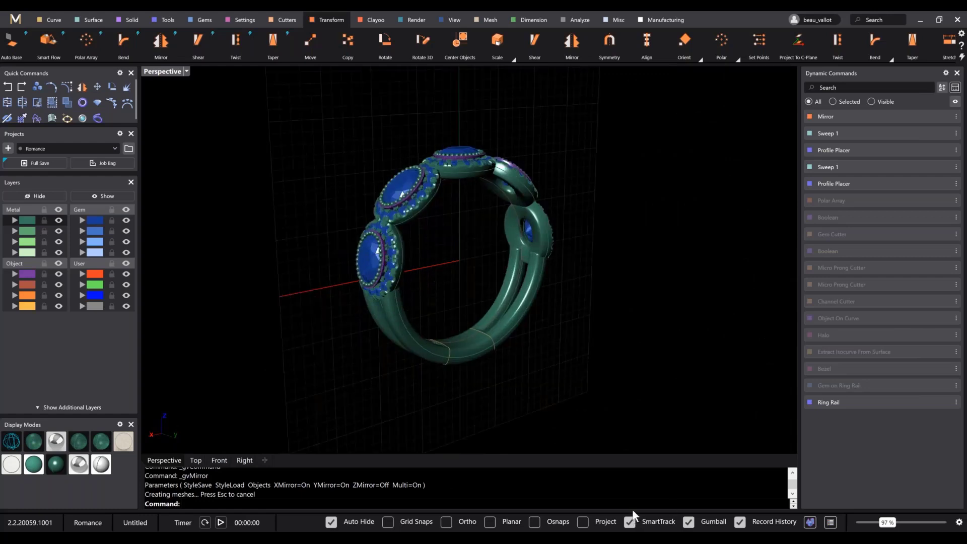
pyautogui.moveTo(539, 321); pyautogui.dragTo(510, 329, button='right')
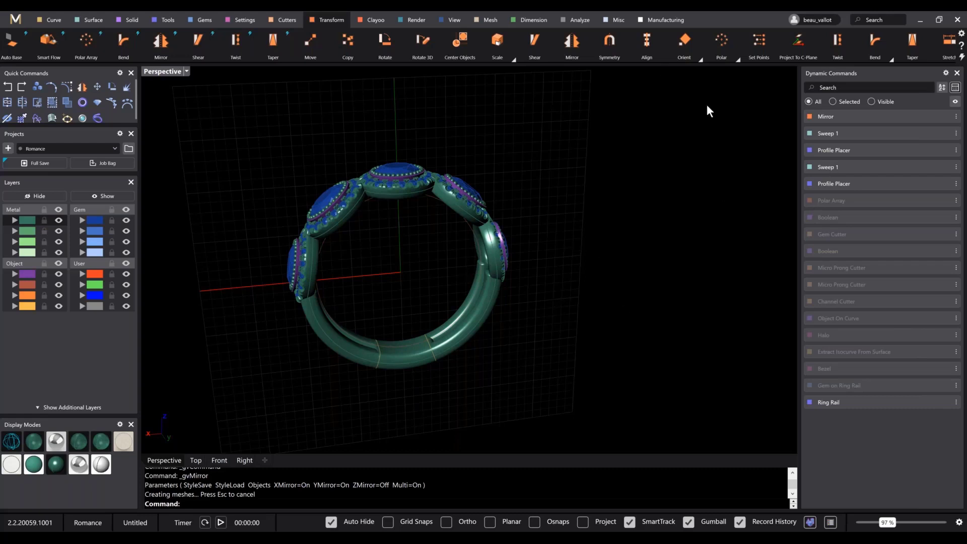
pyautogui.moveTo(313, 312); pyautogui.dragTo(475, 262, button='right')
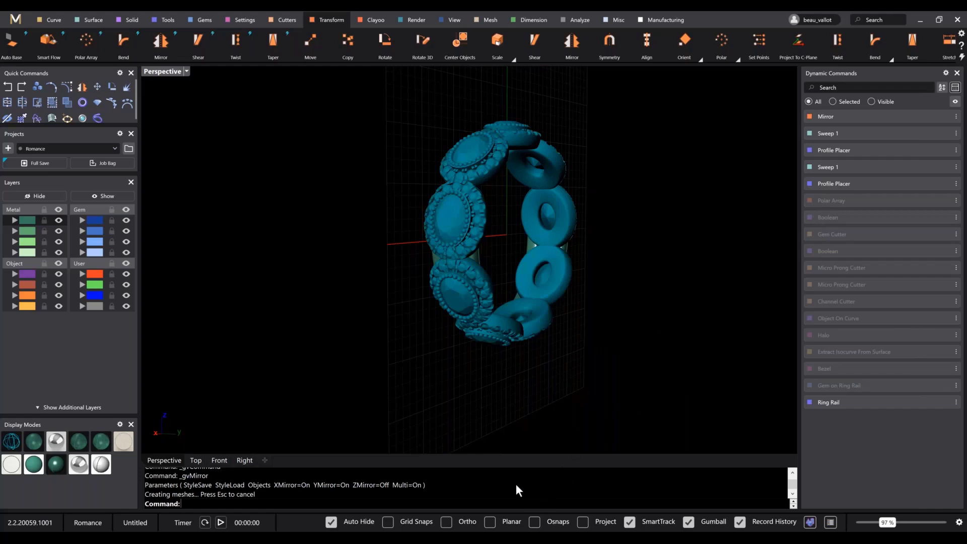
pyautogui.moveTo(627, 310)
pyautogui.mouseDown(button='right')
pyautogui.moveTo(624, 317)
pyautogui.moveTo(625, 305)
pyautogui.mouseUp(button='right')
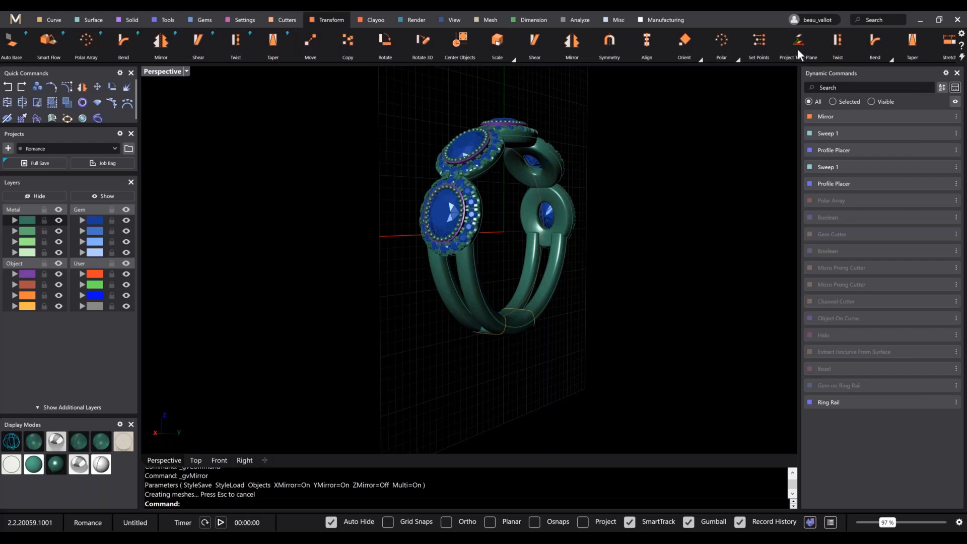
pyautogui.moveTo(625, 164); pyautogui.dragTo(619, 184, button='right')
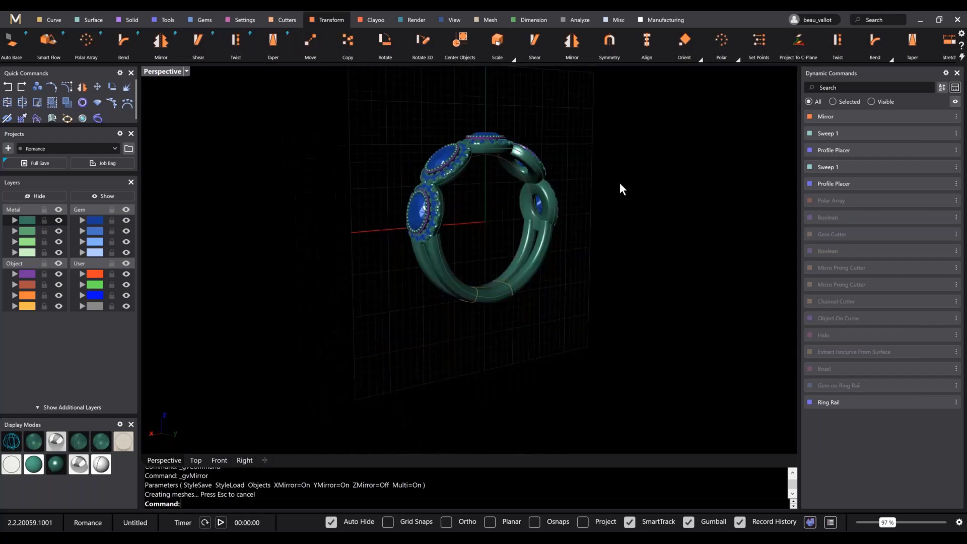